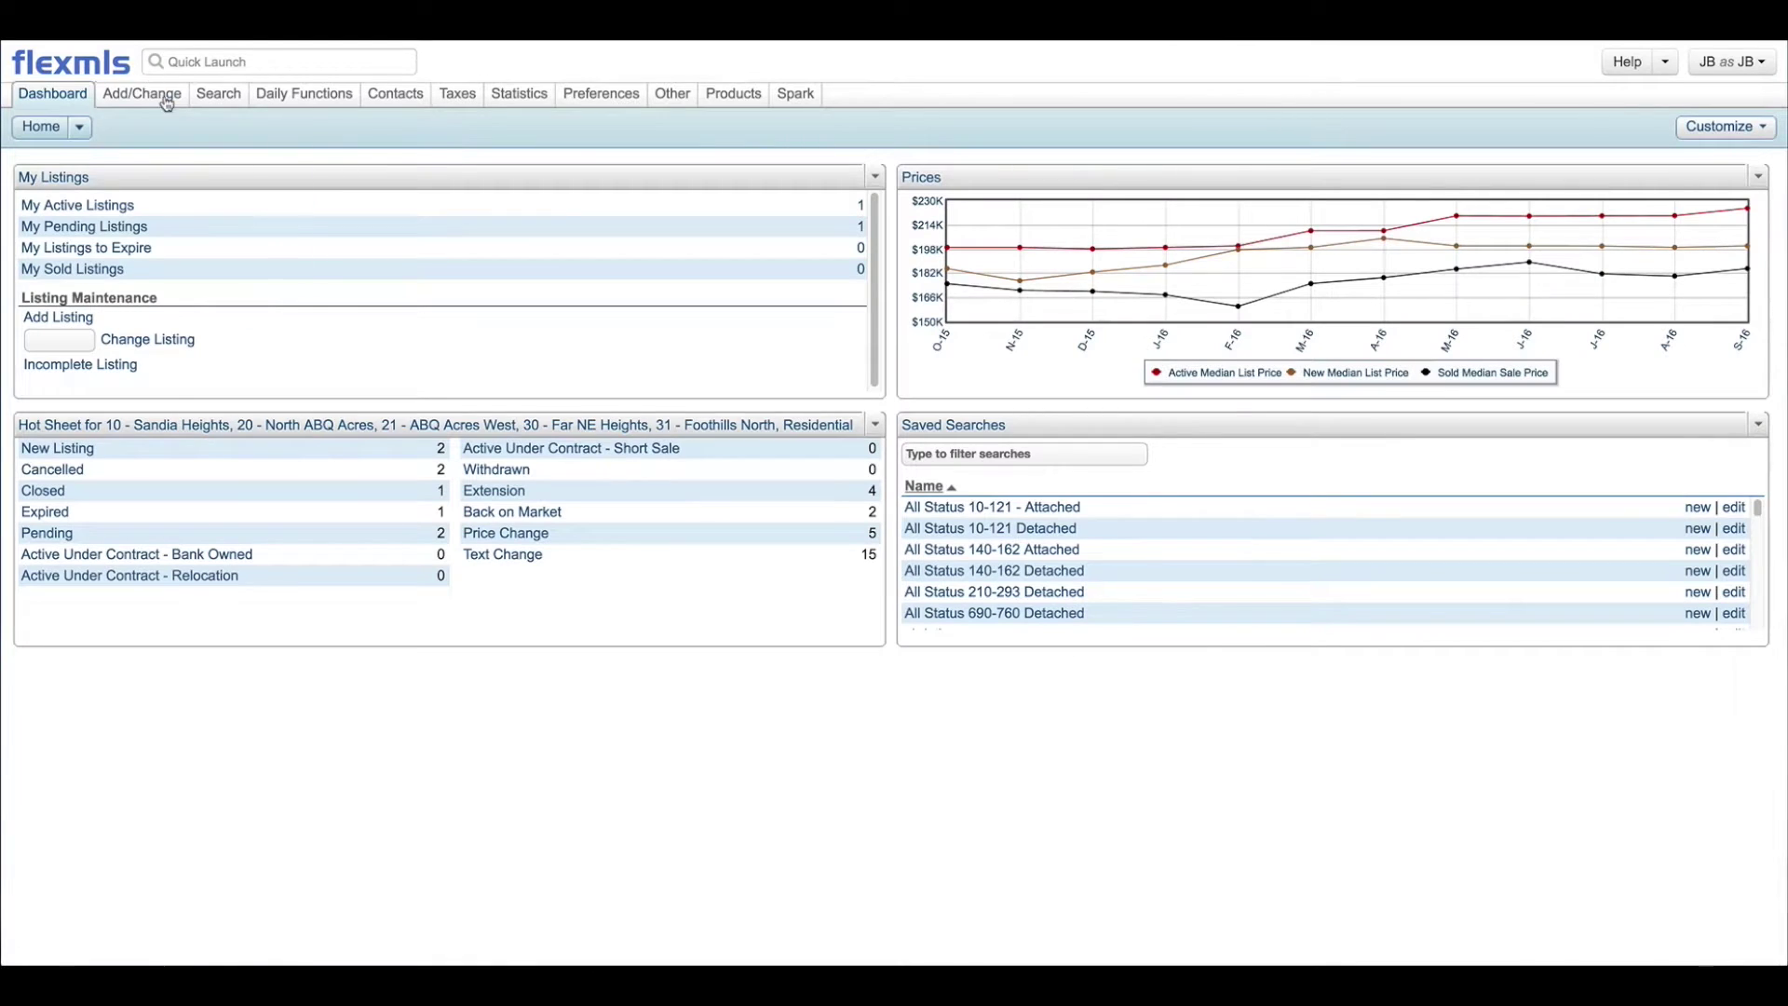
# Step: Choose Copy from the Add/Change menu to bring up the Copy Listing form
pyautogui.click(156, 100)
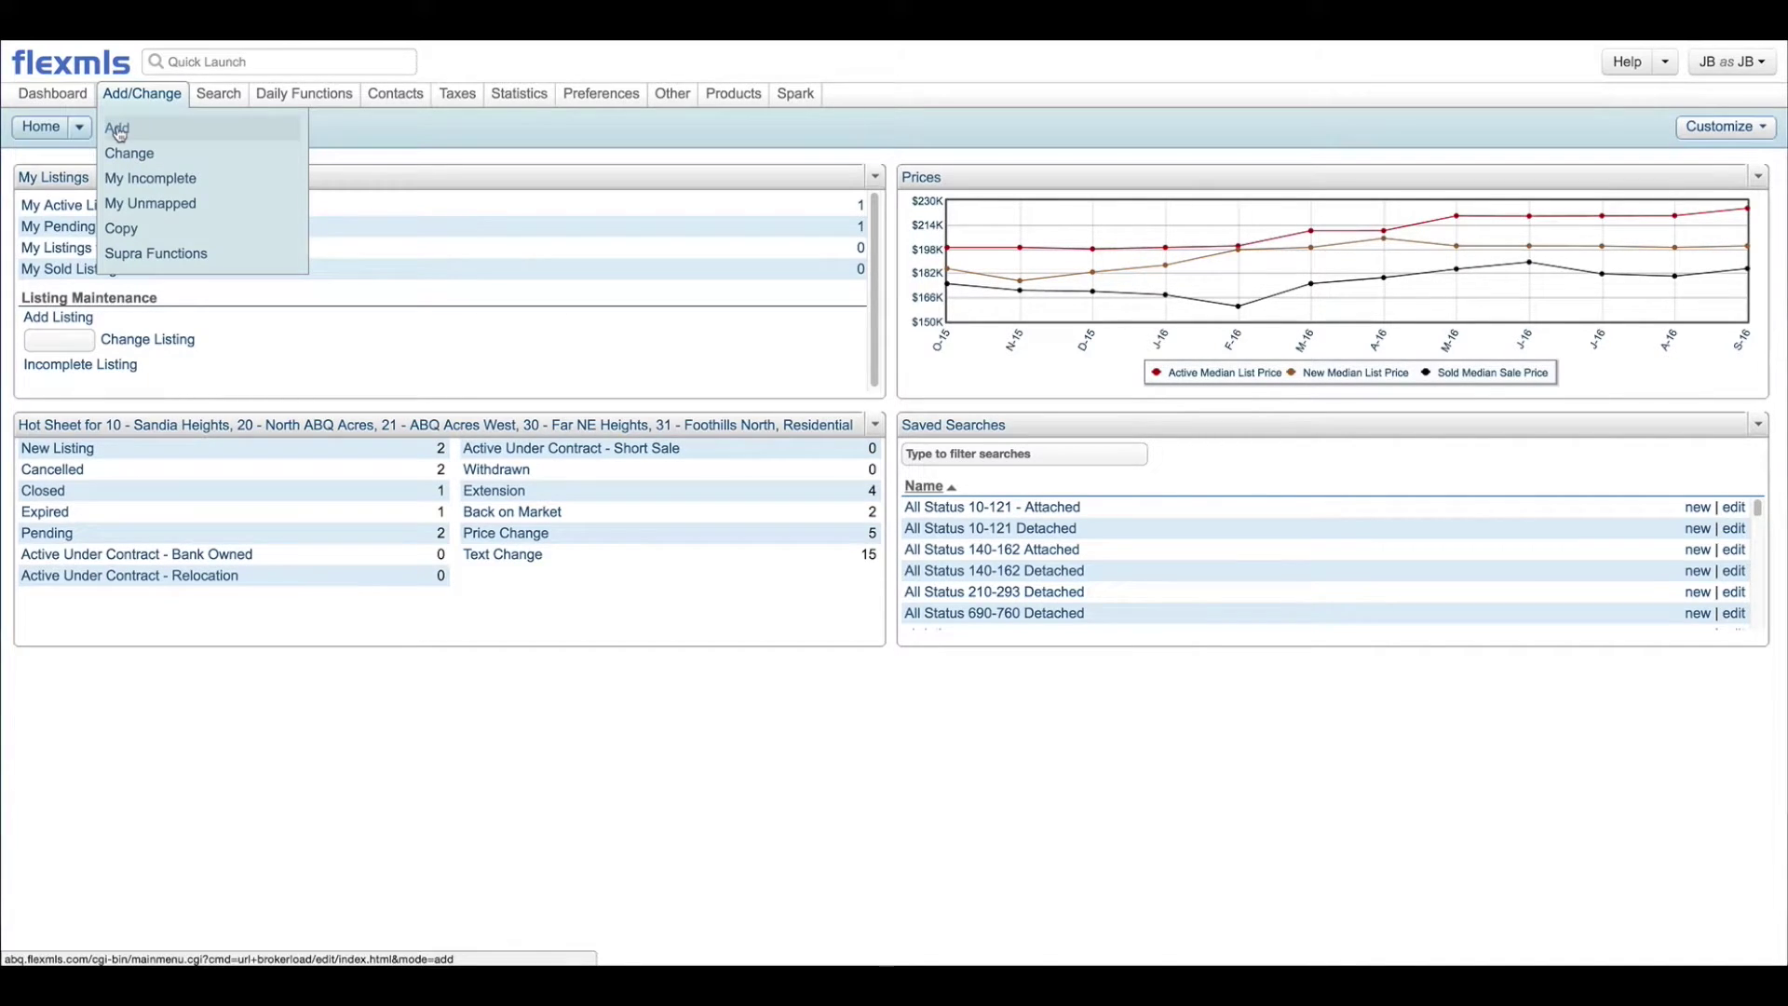
pyautogui.click(119, 229)
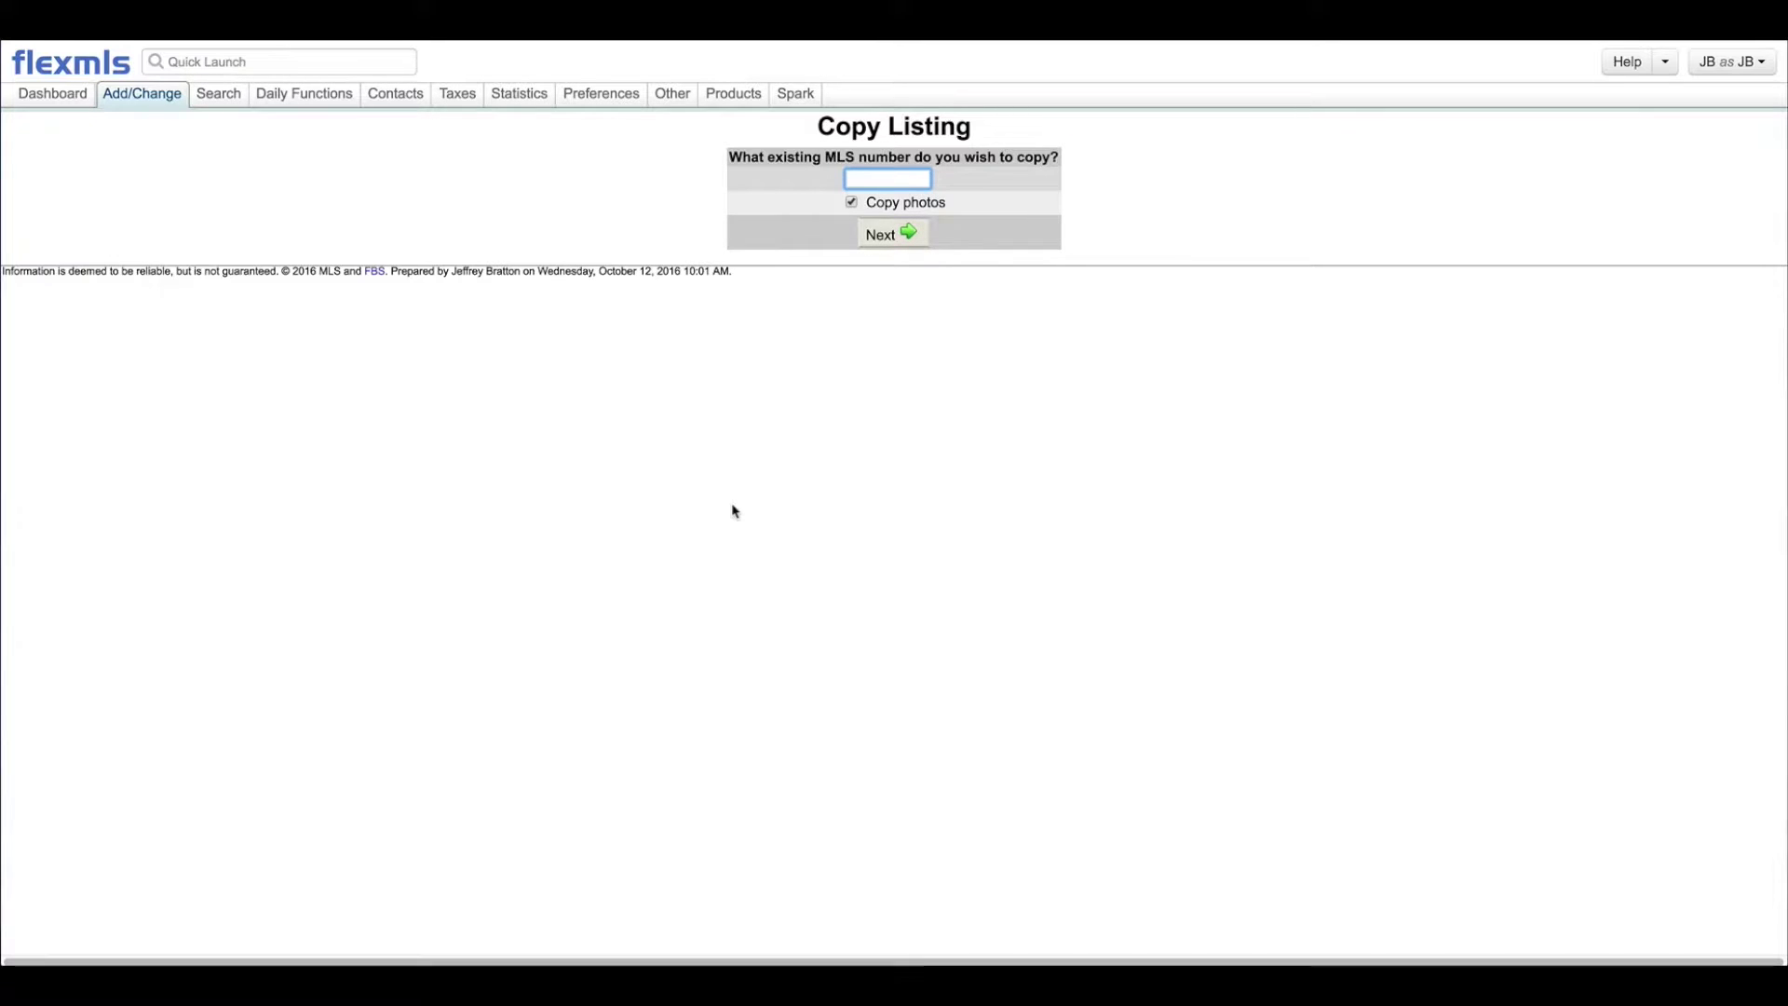
pyautogui.click(209, 62)
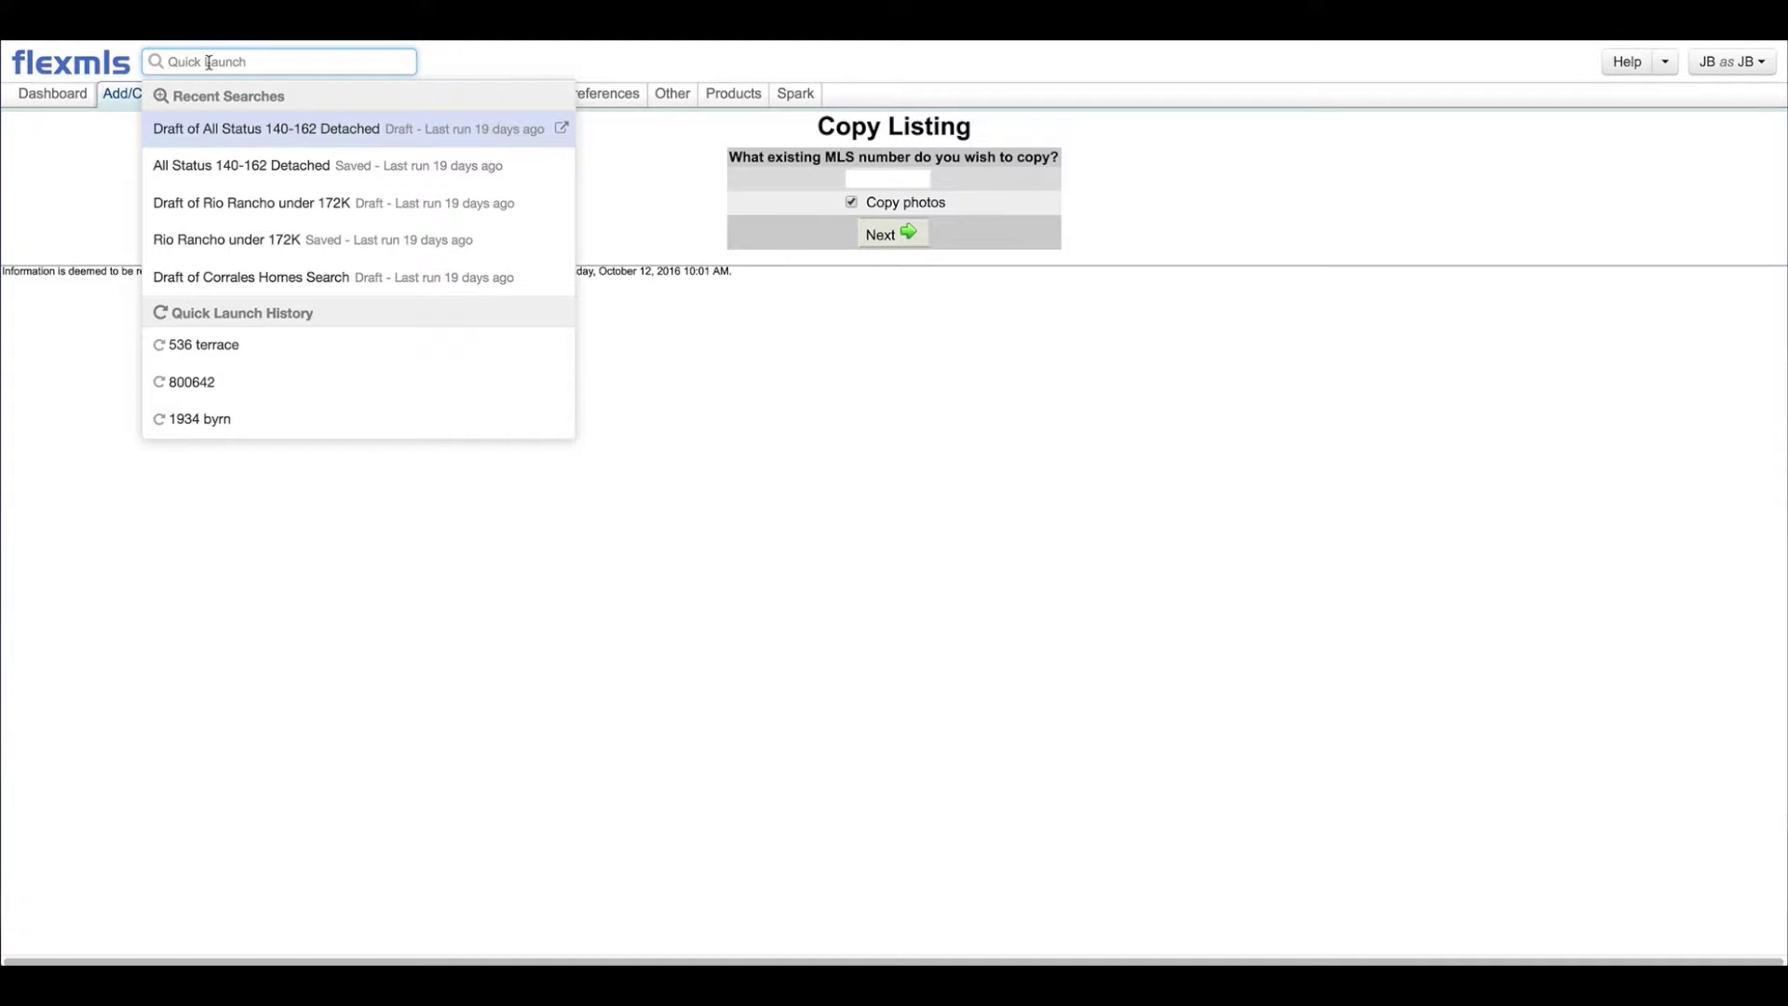
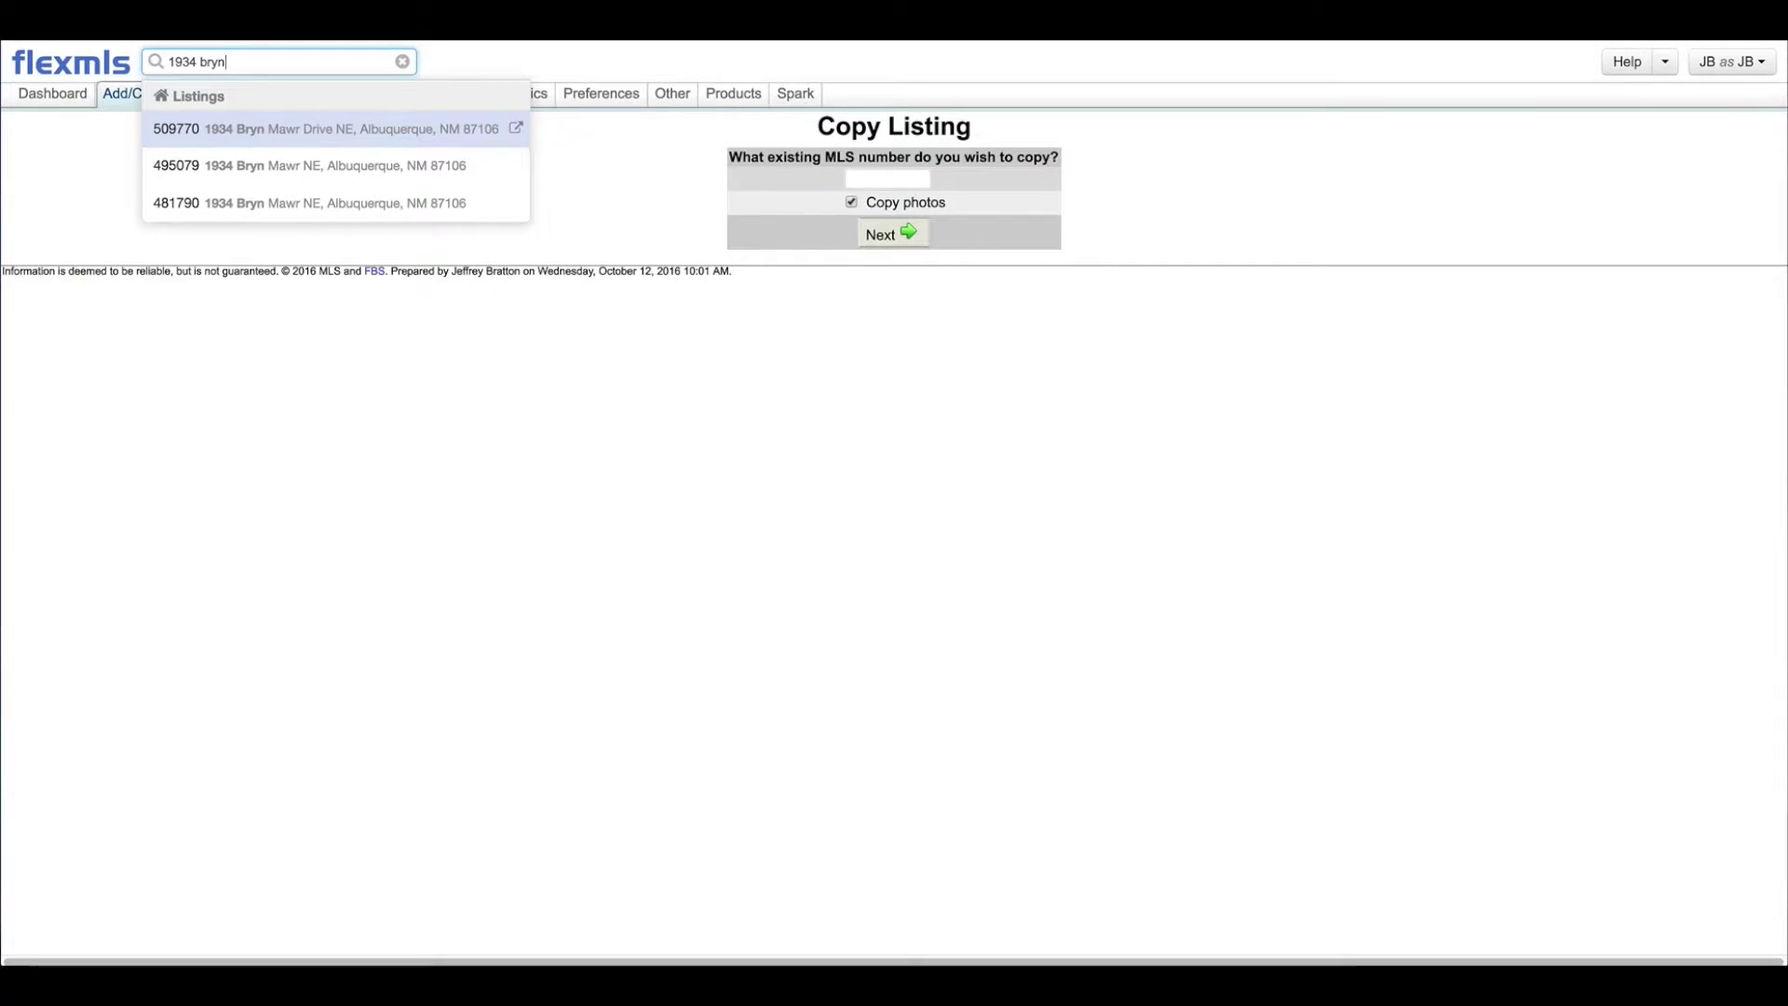
pyautogui.click(516, 131)
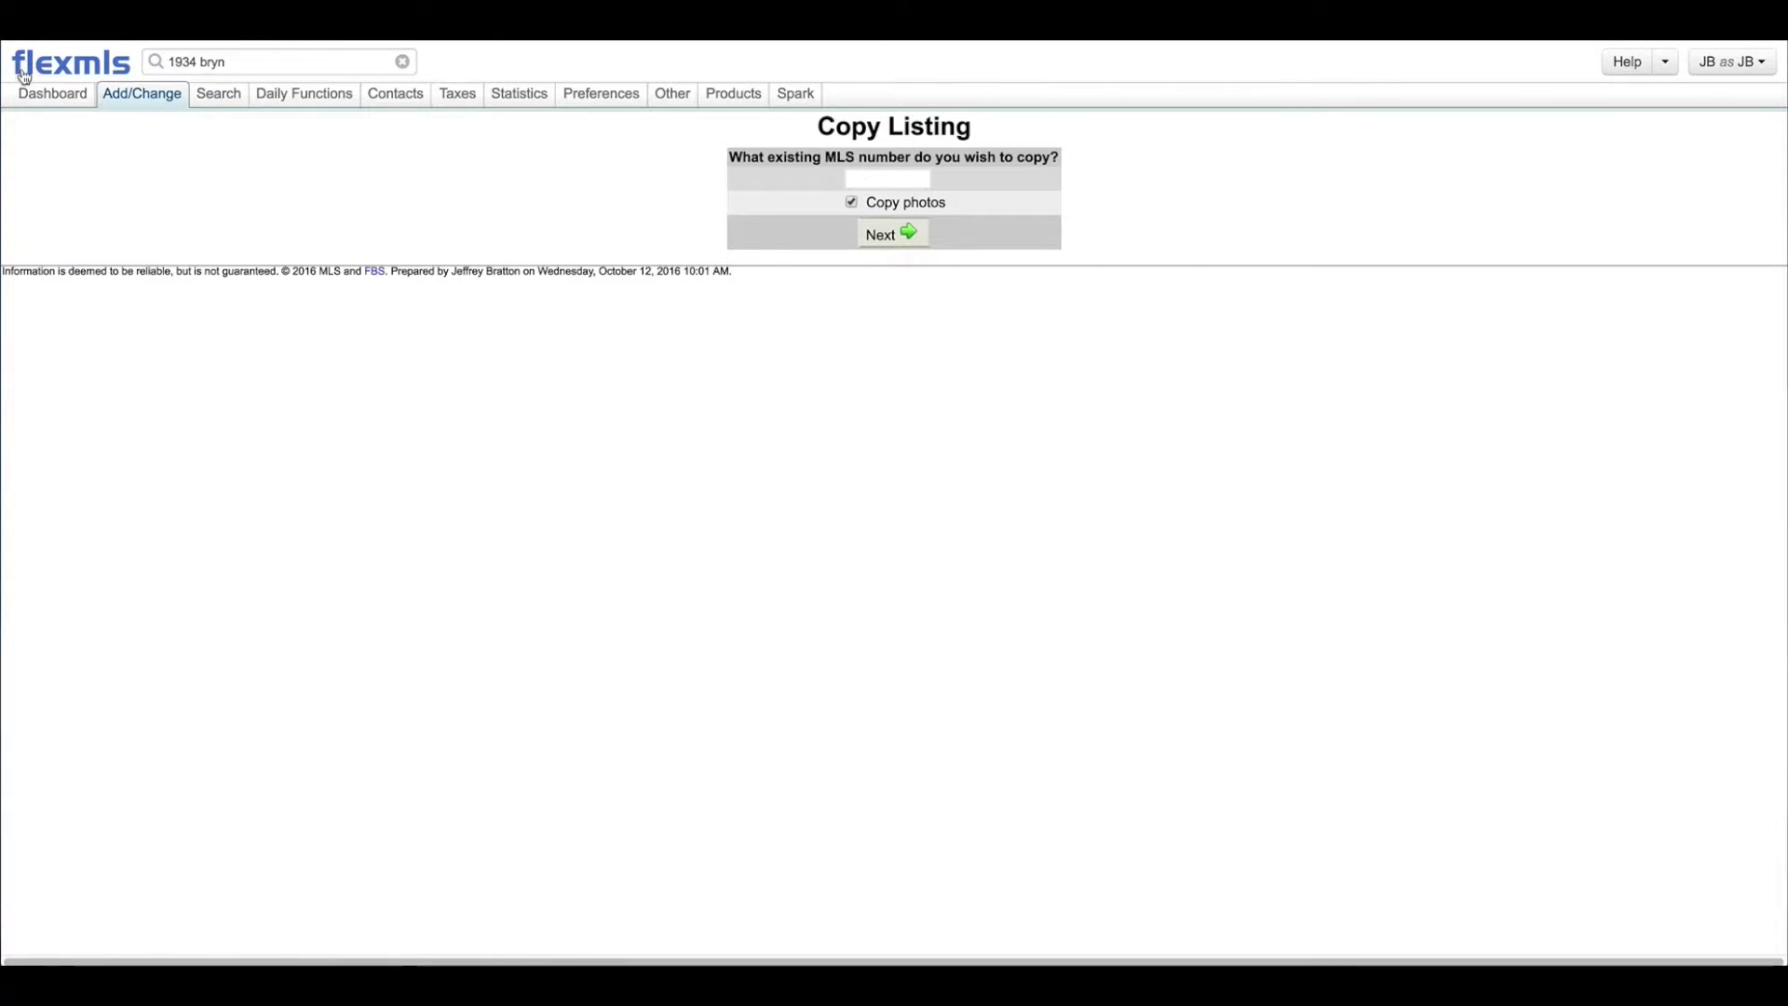
pyautogui.click(259, 57)
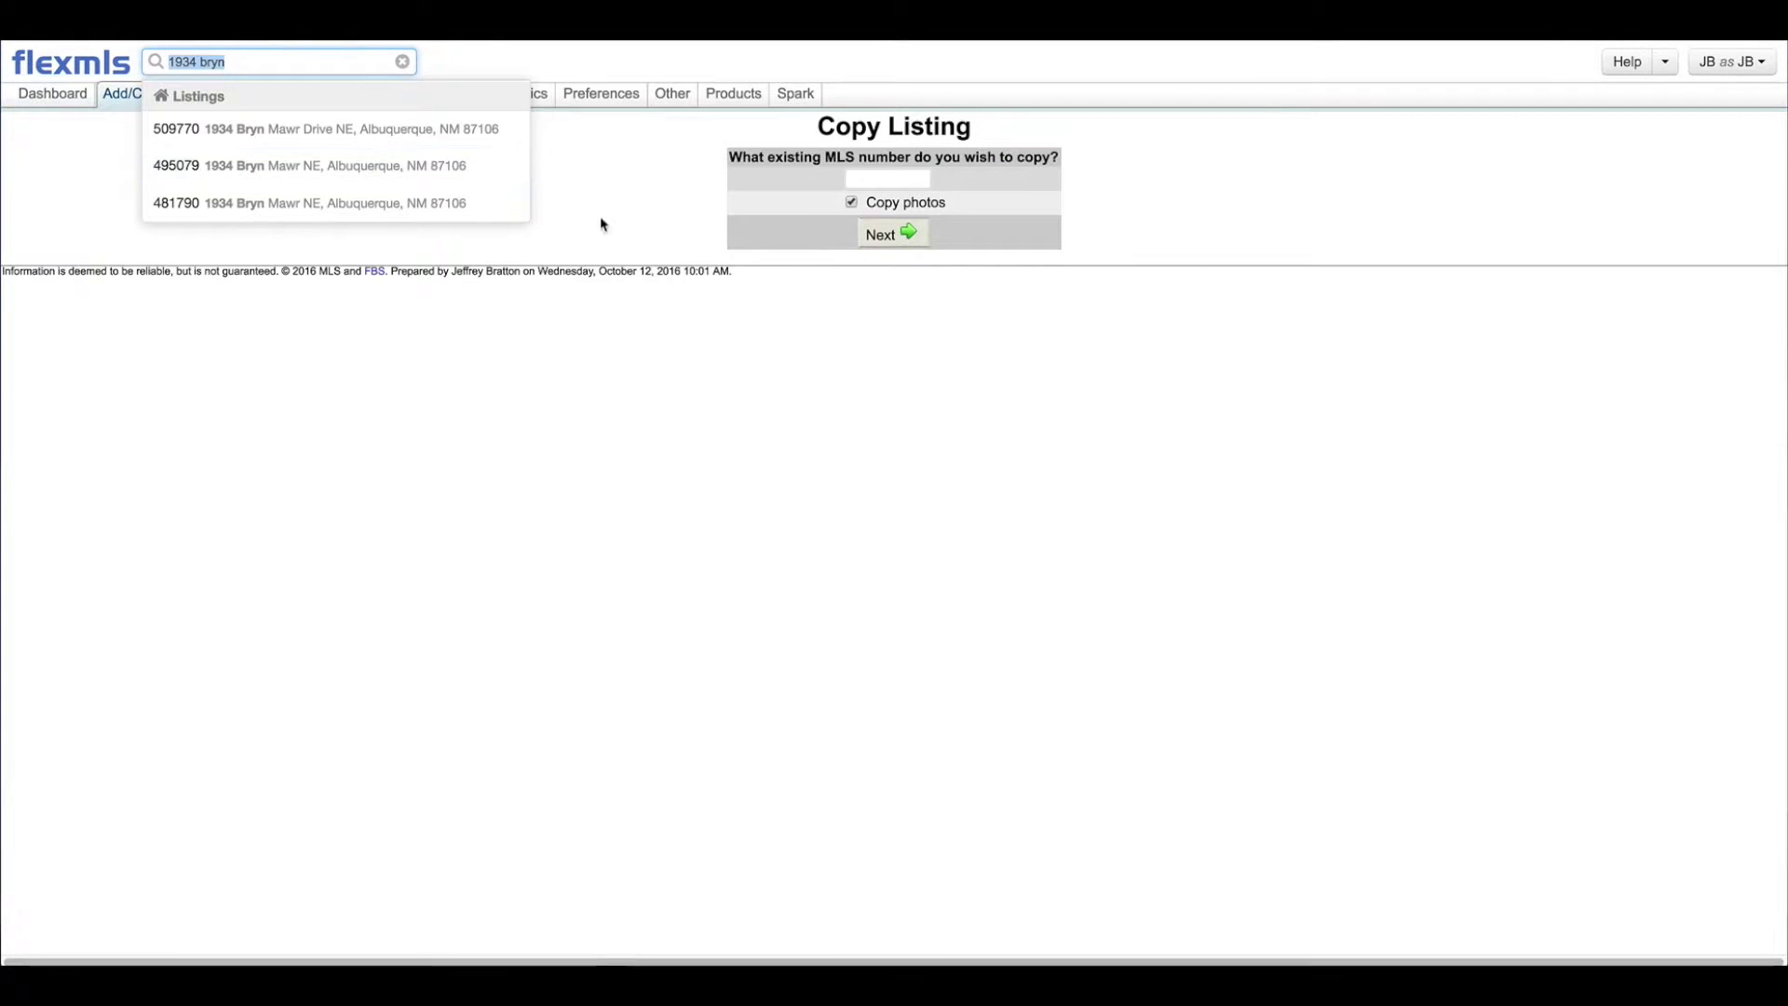
# Step: Submit MLS number 509971 to copy, then go back to the form after the photo-copy error
pyautogui.click(861, 181)
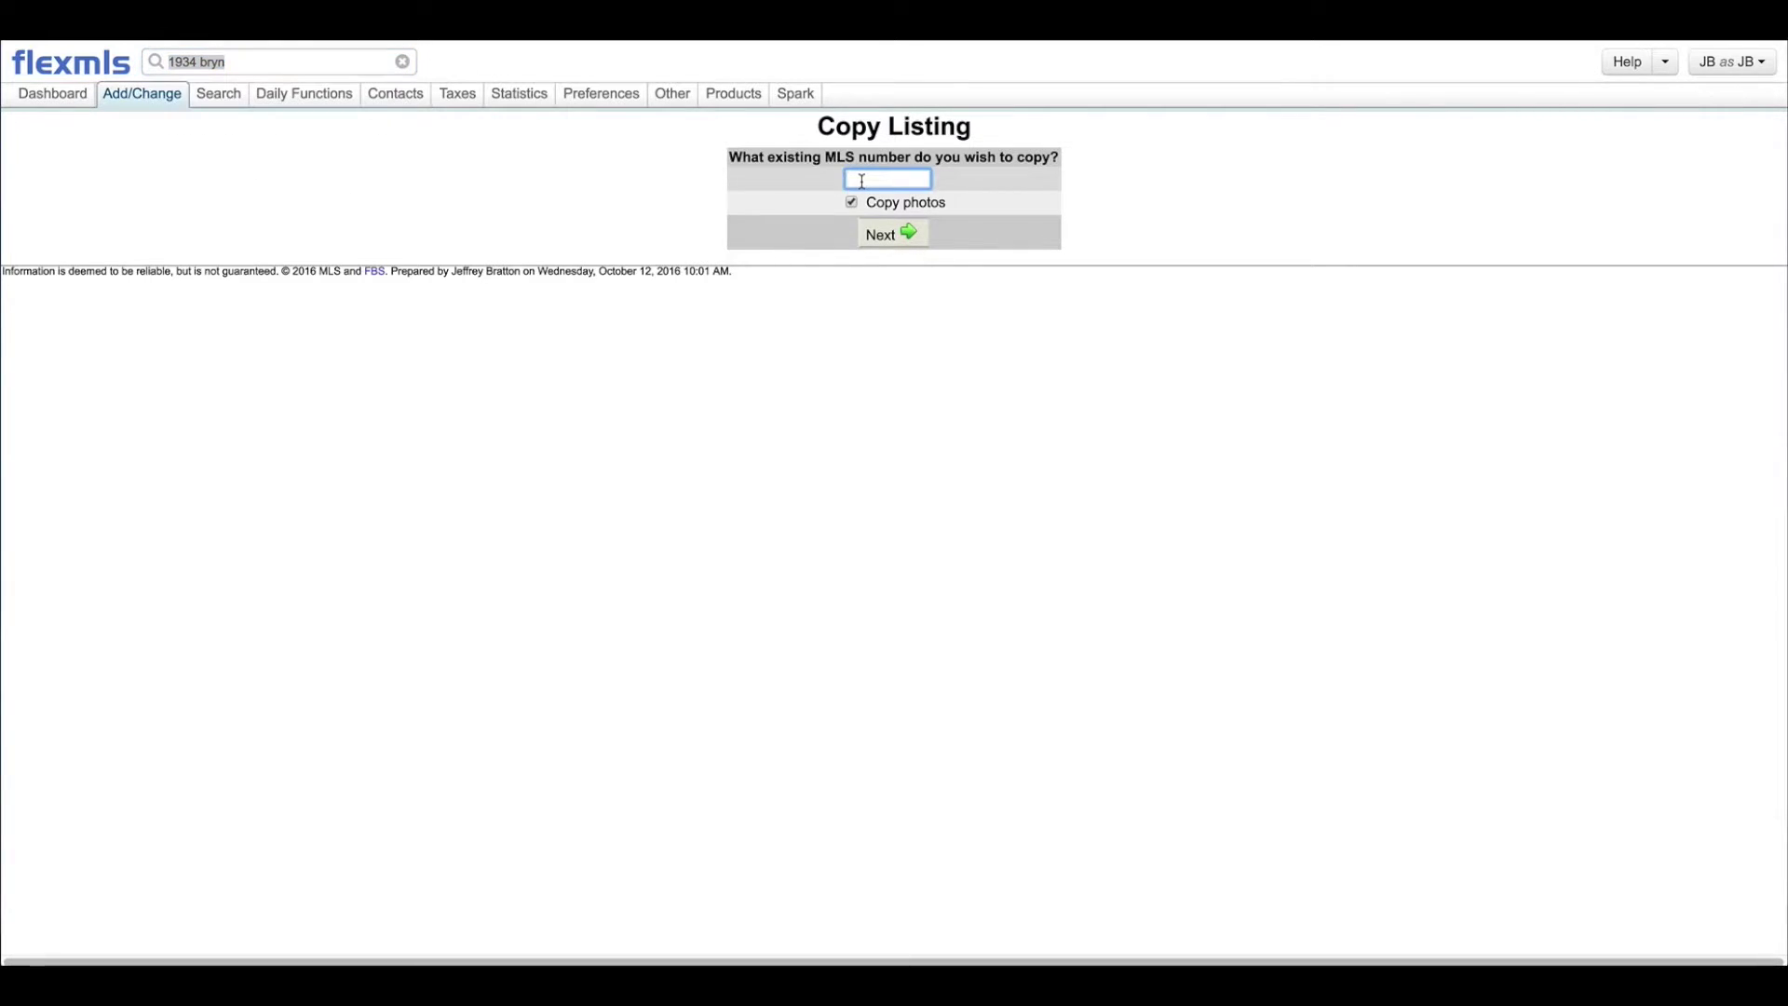
pyautogui.write('509971')
pyautogui.click(887, 238)
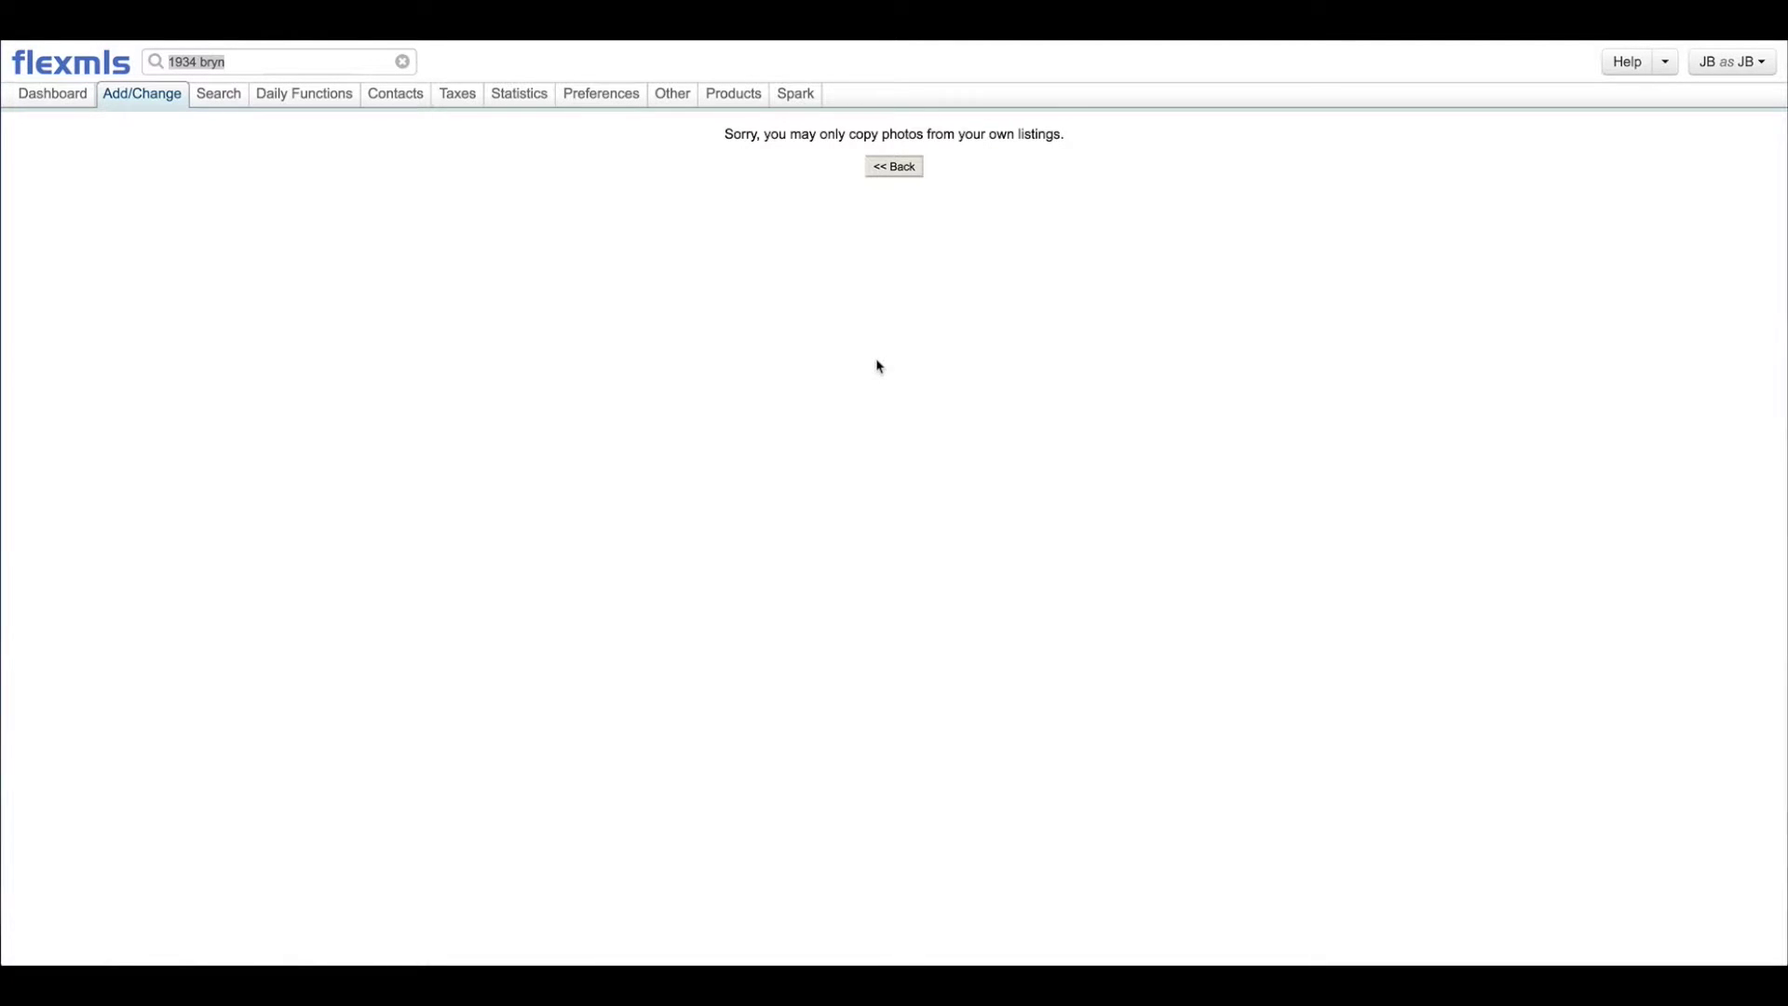
pyautogui.click(870, 166)
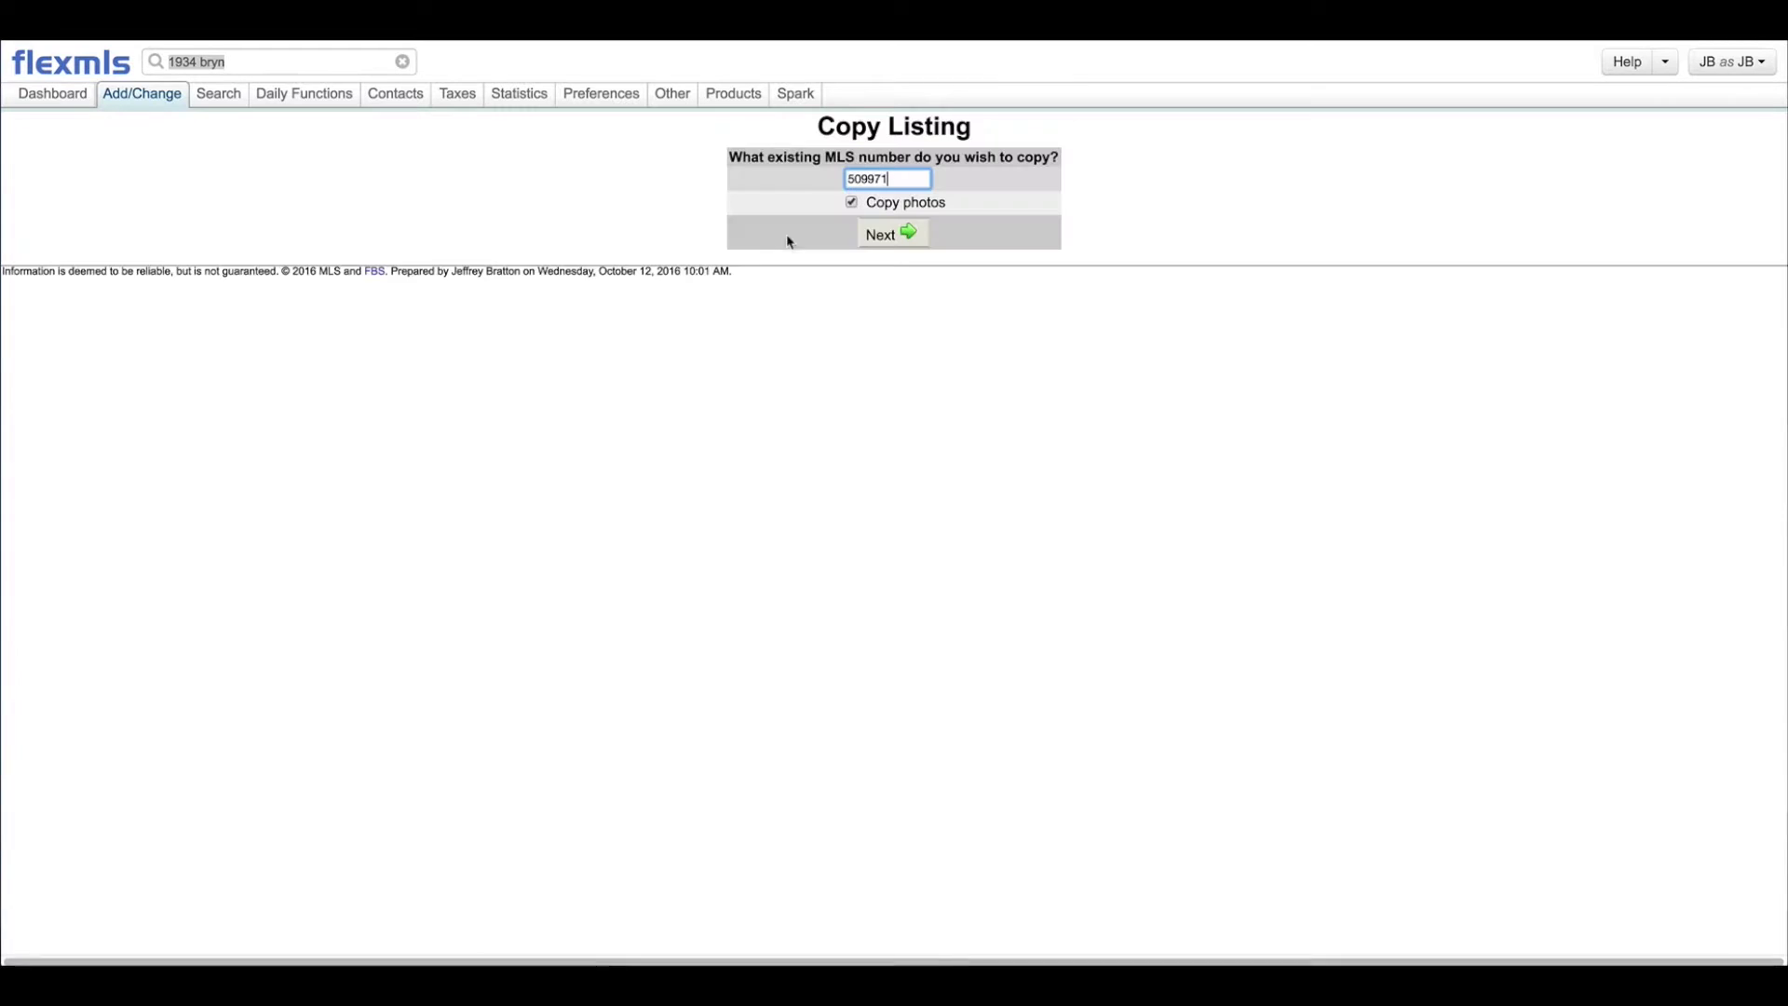
# Step: Start a blank Add Listing form from the Add/Change menu, dismissing the listing suggestions
pyautogui.click(121, 93)
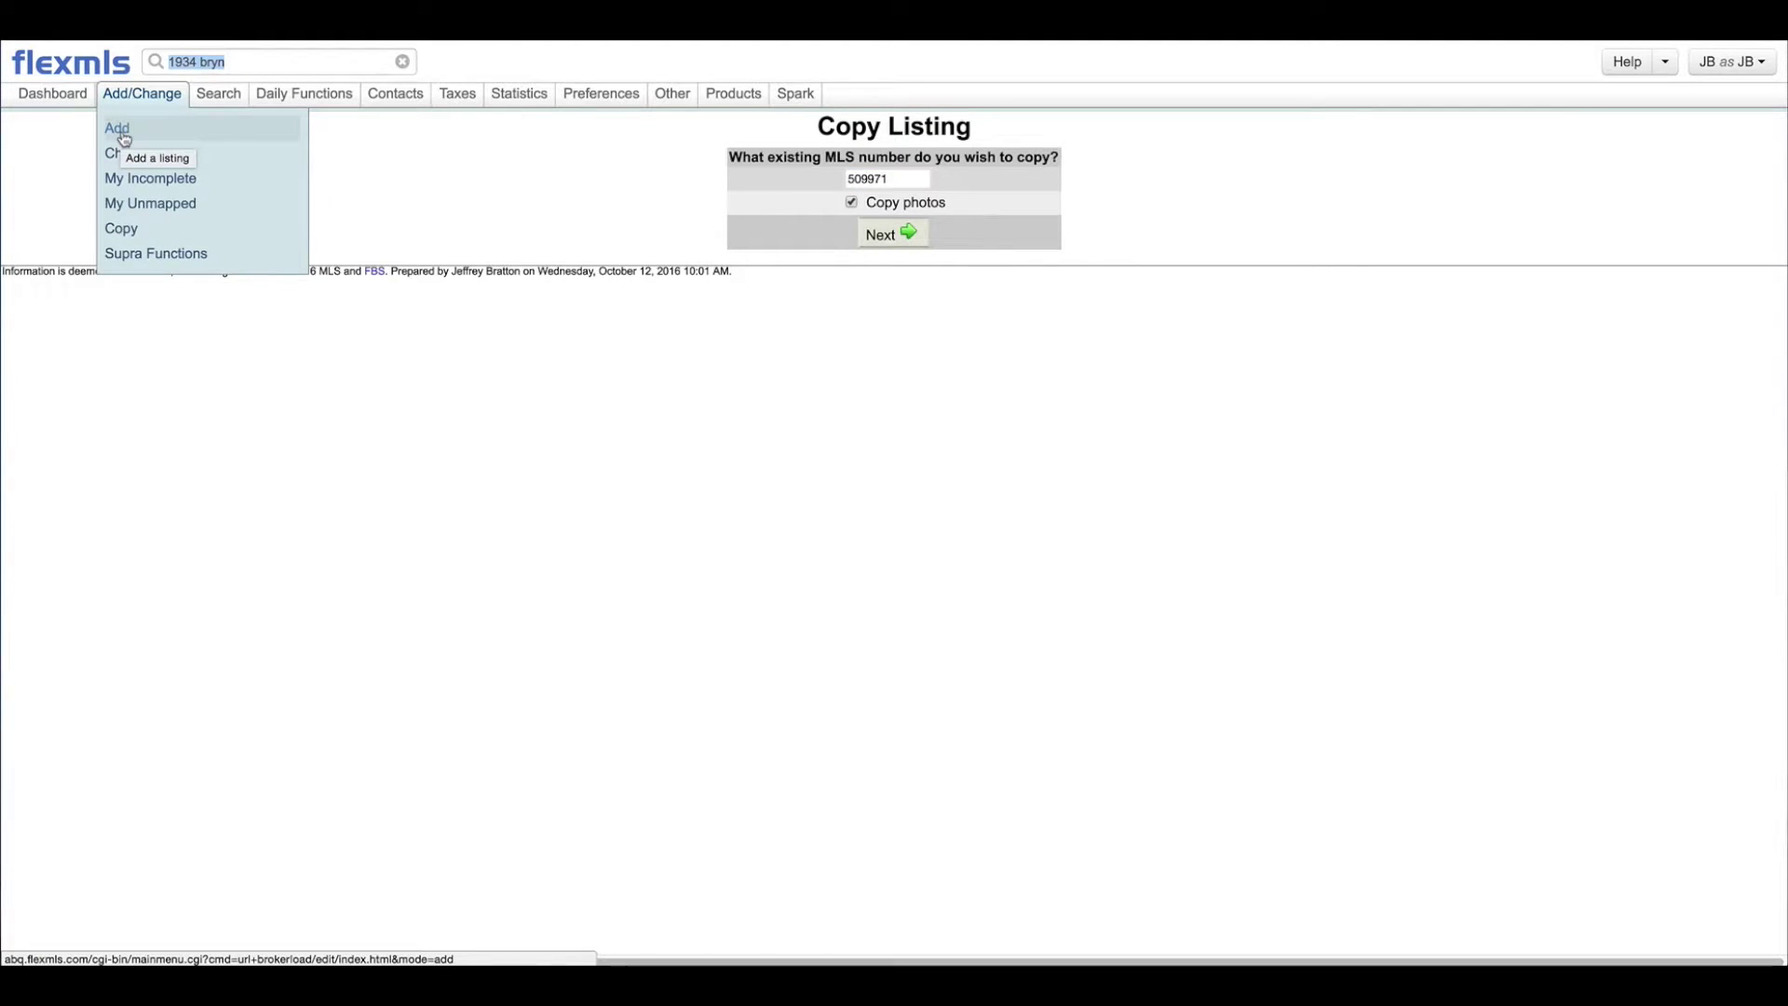
pyautogui.click(119, 132)
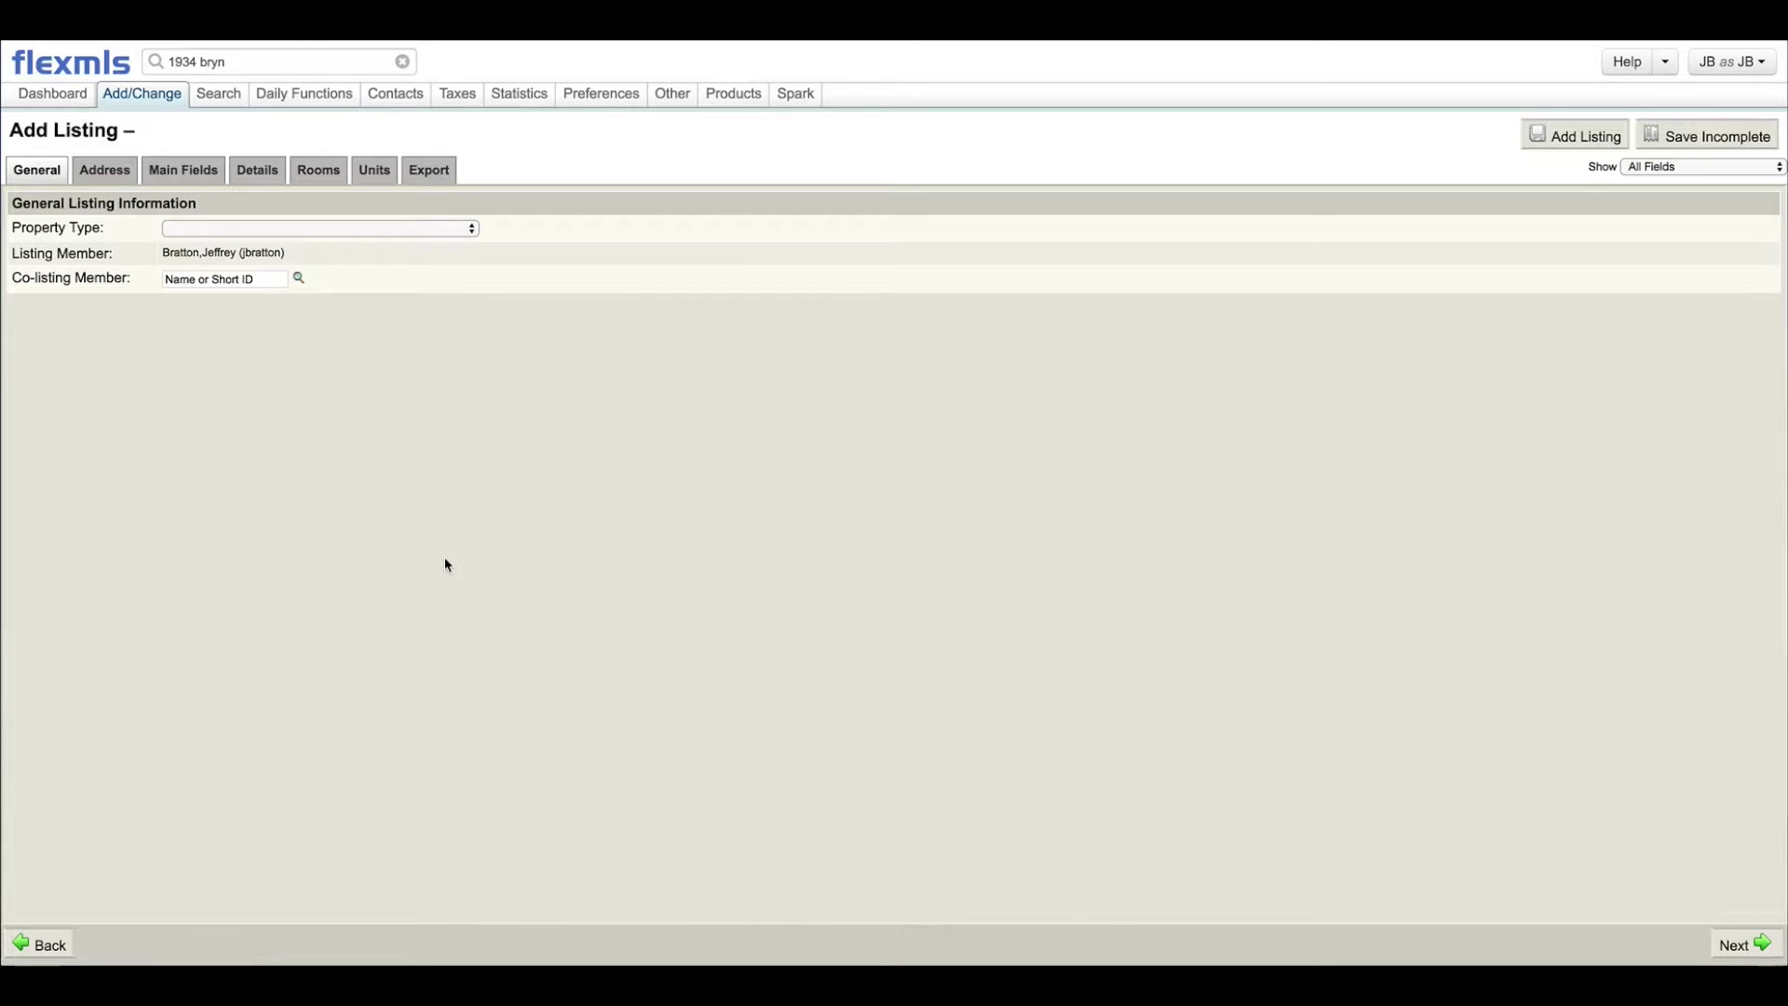
pyautogui.click(252, 62)
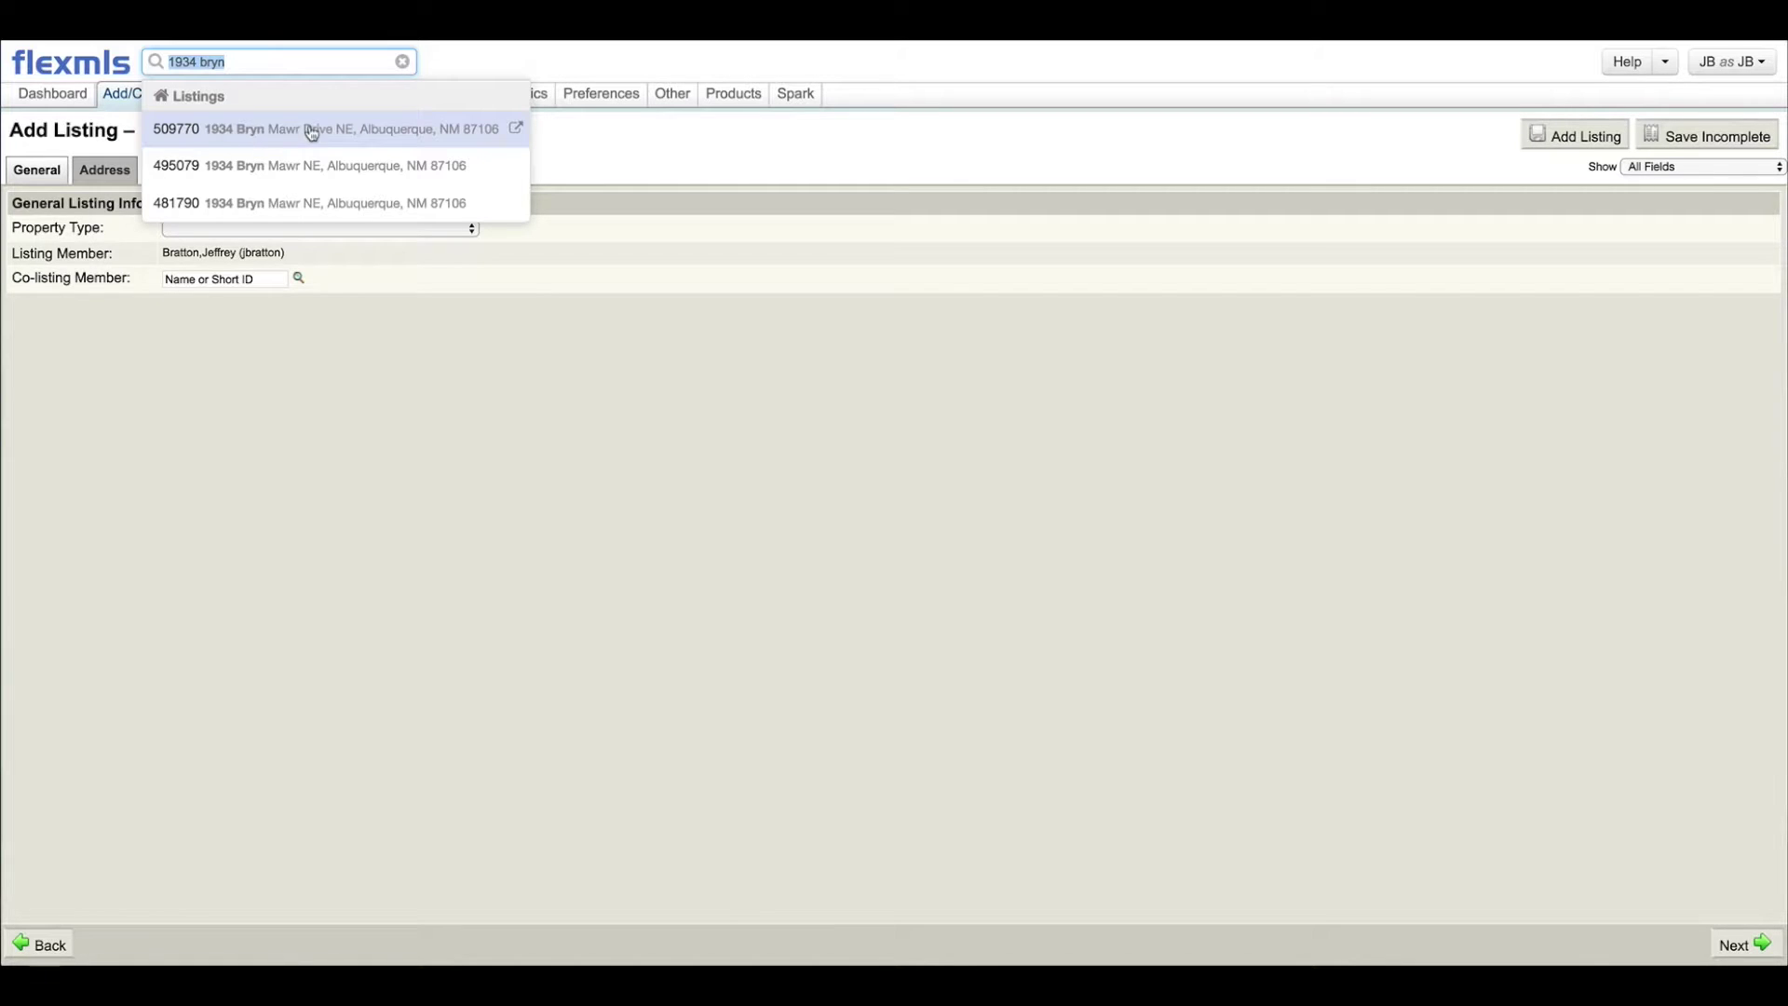
pyautogui.click(351, 427)
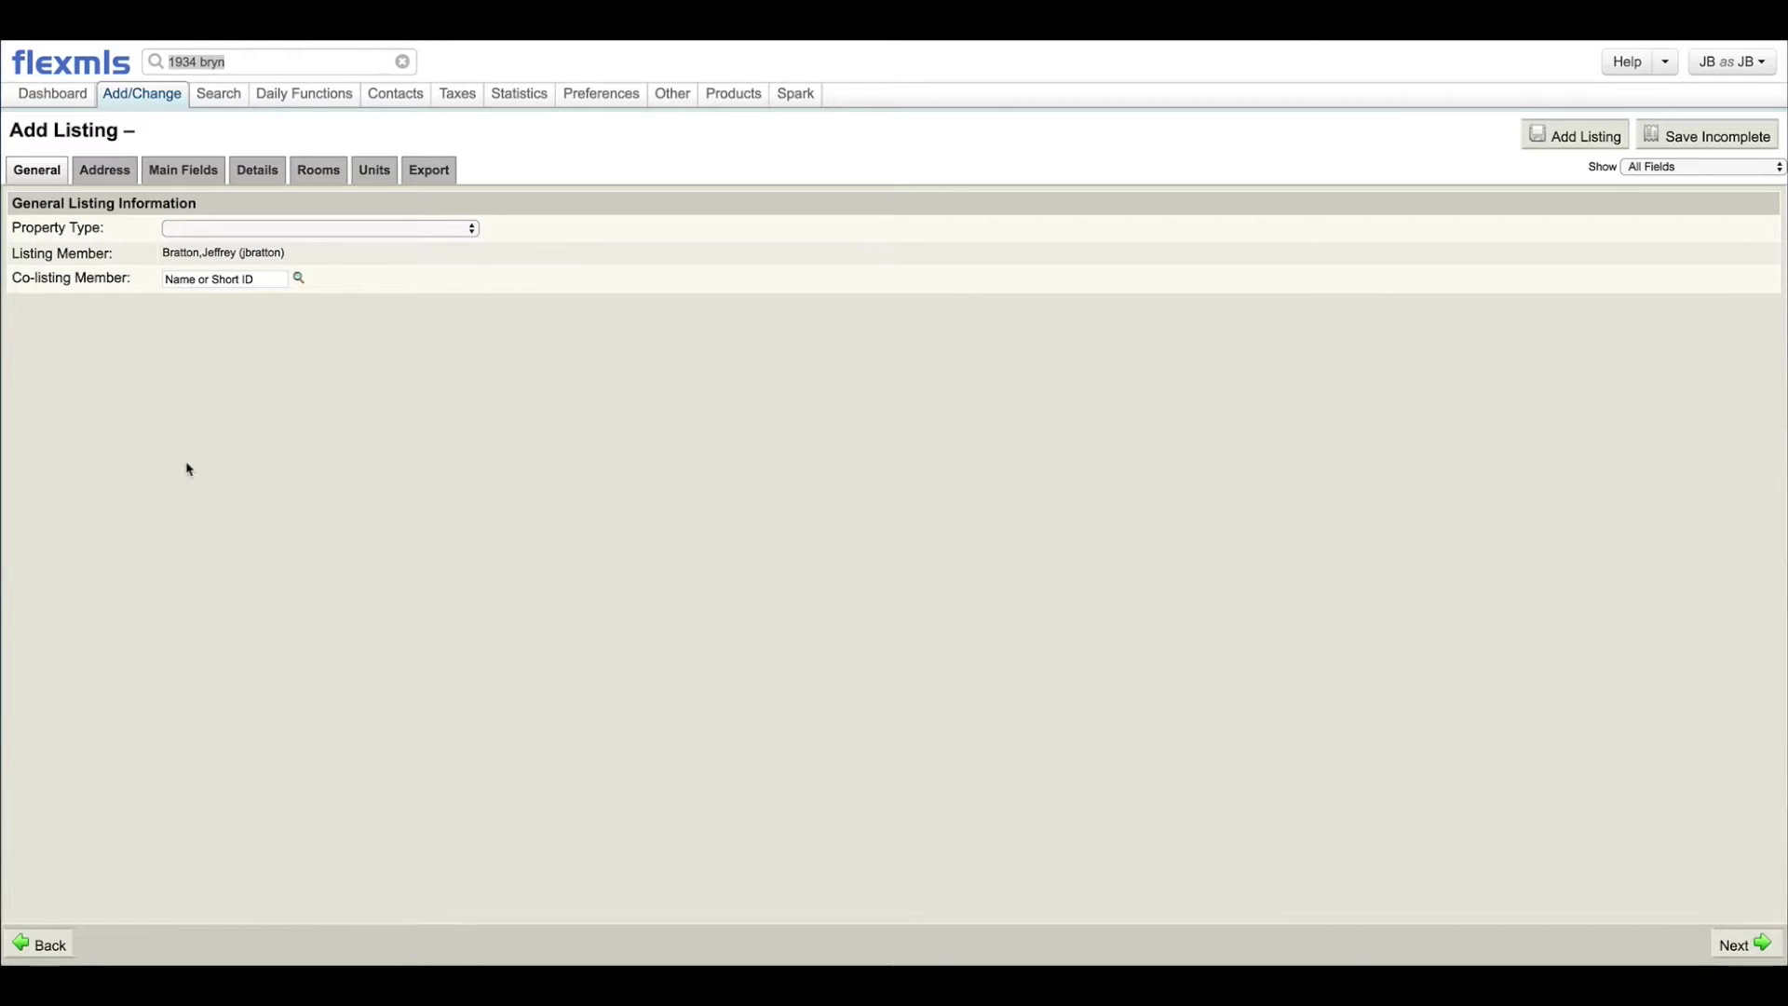
# Step: Set the Property Type to Residential and advance to the Address page
pyautogui.click(471, 228)
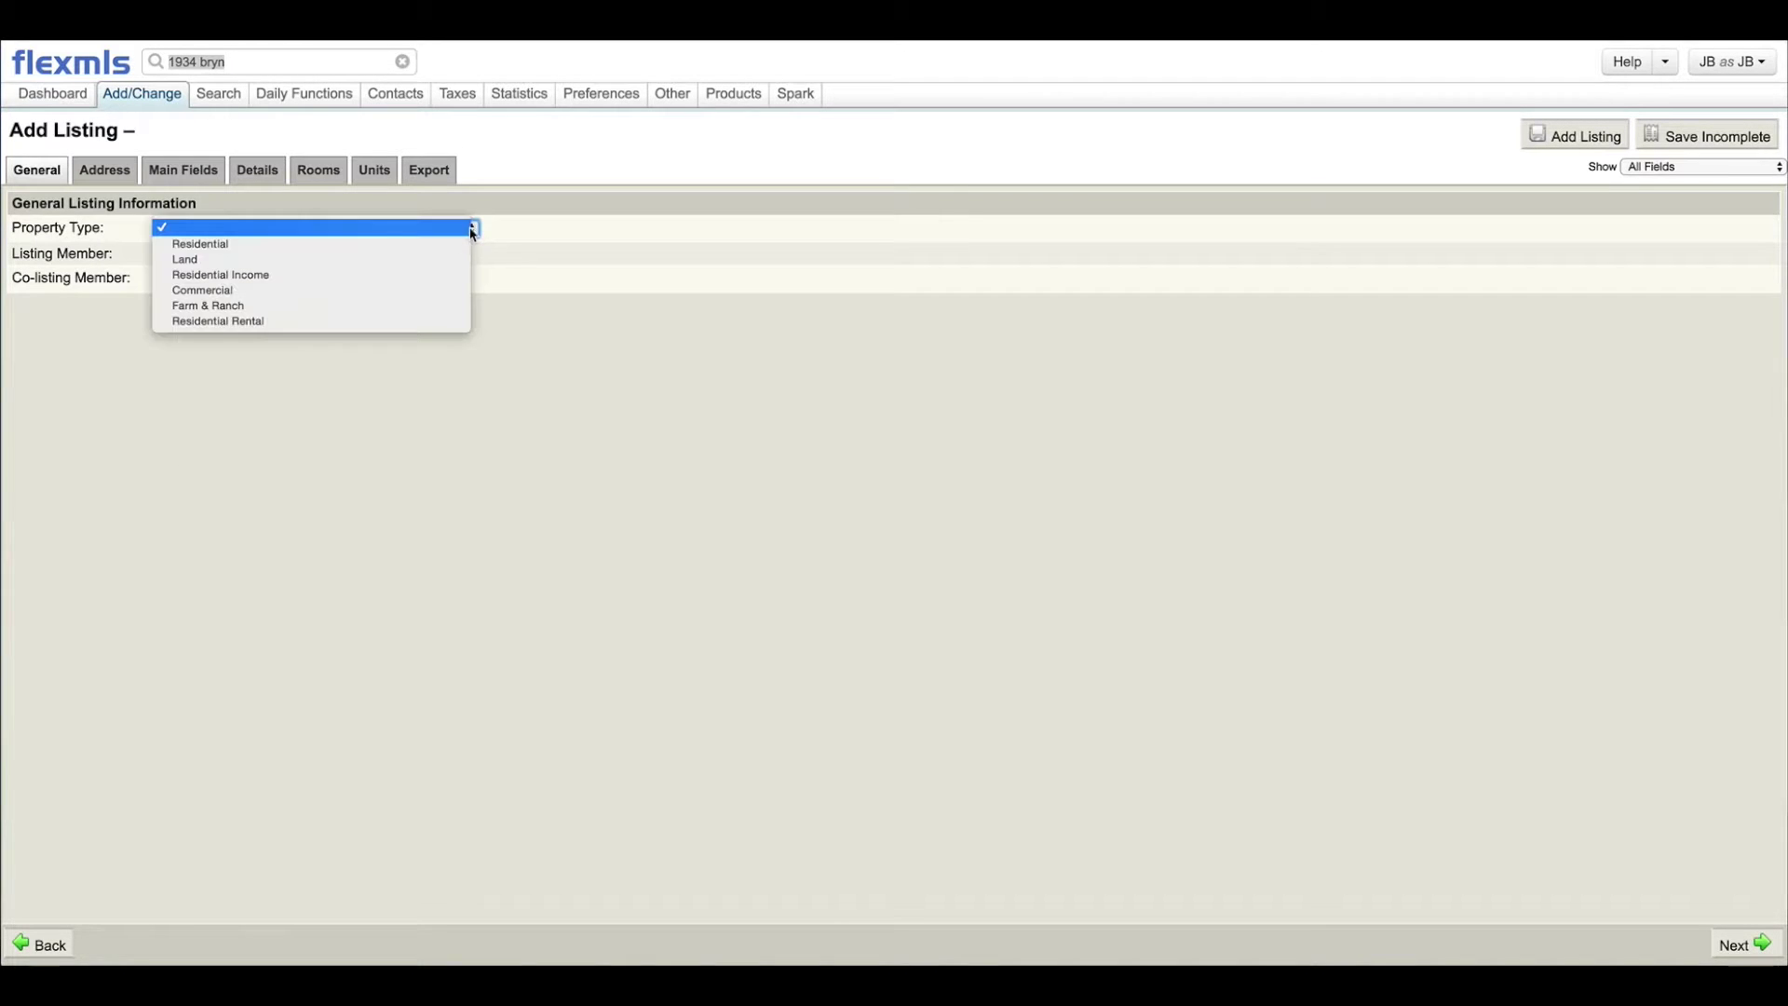
pyautogui.click(359, 245)
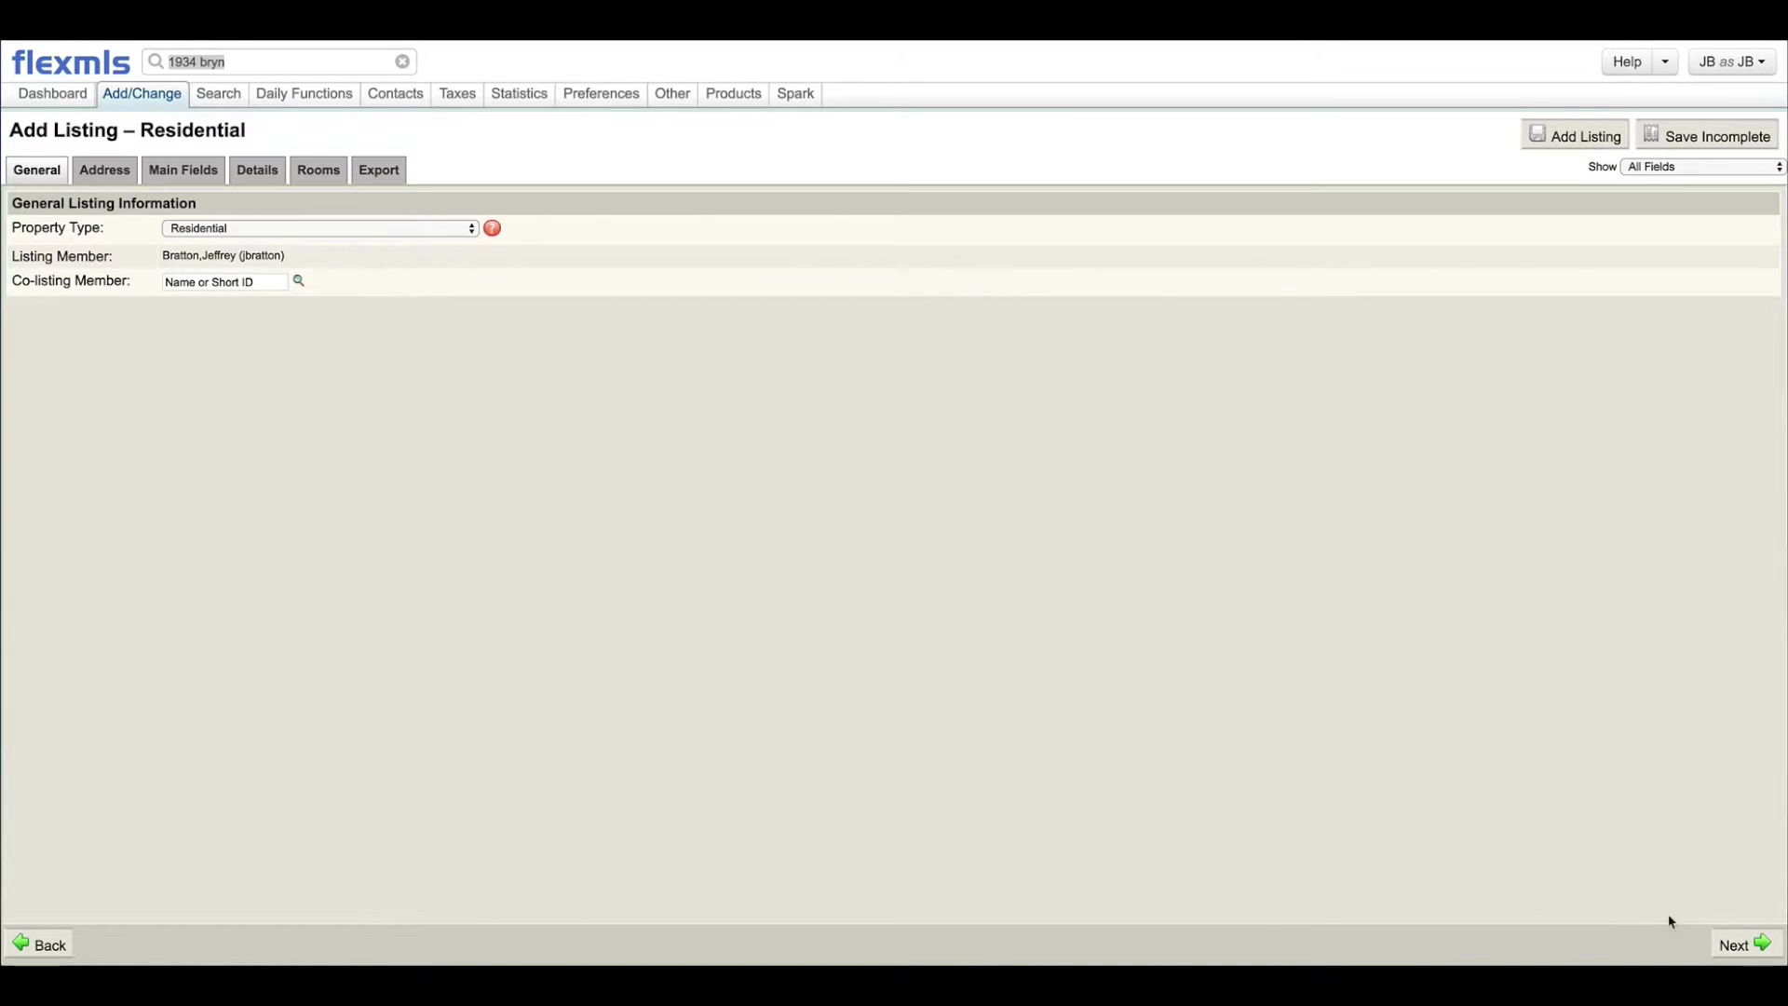
pyautogui.click(1730, 943)
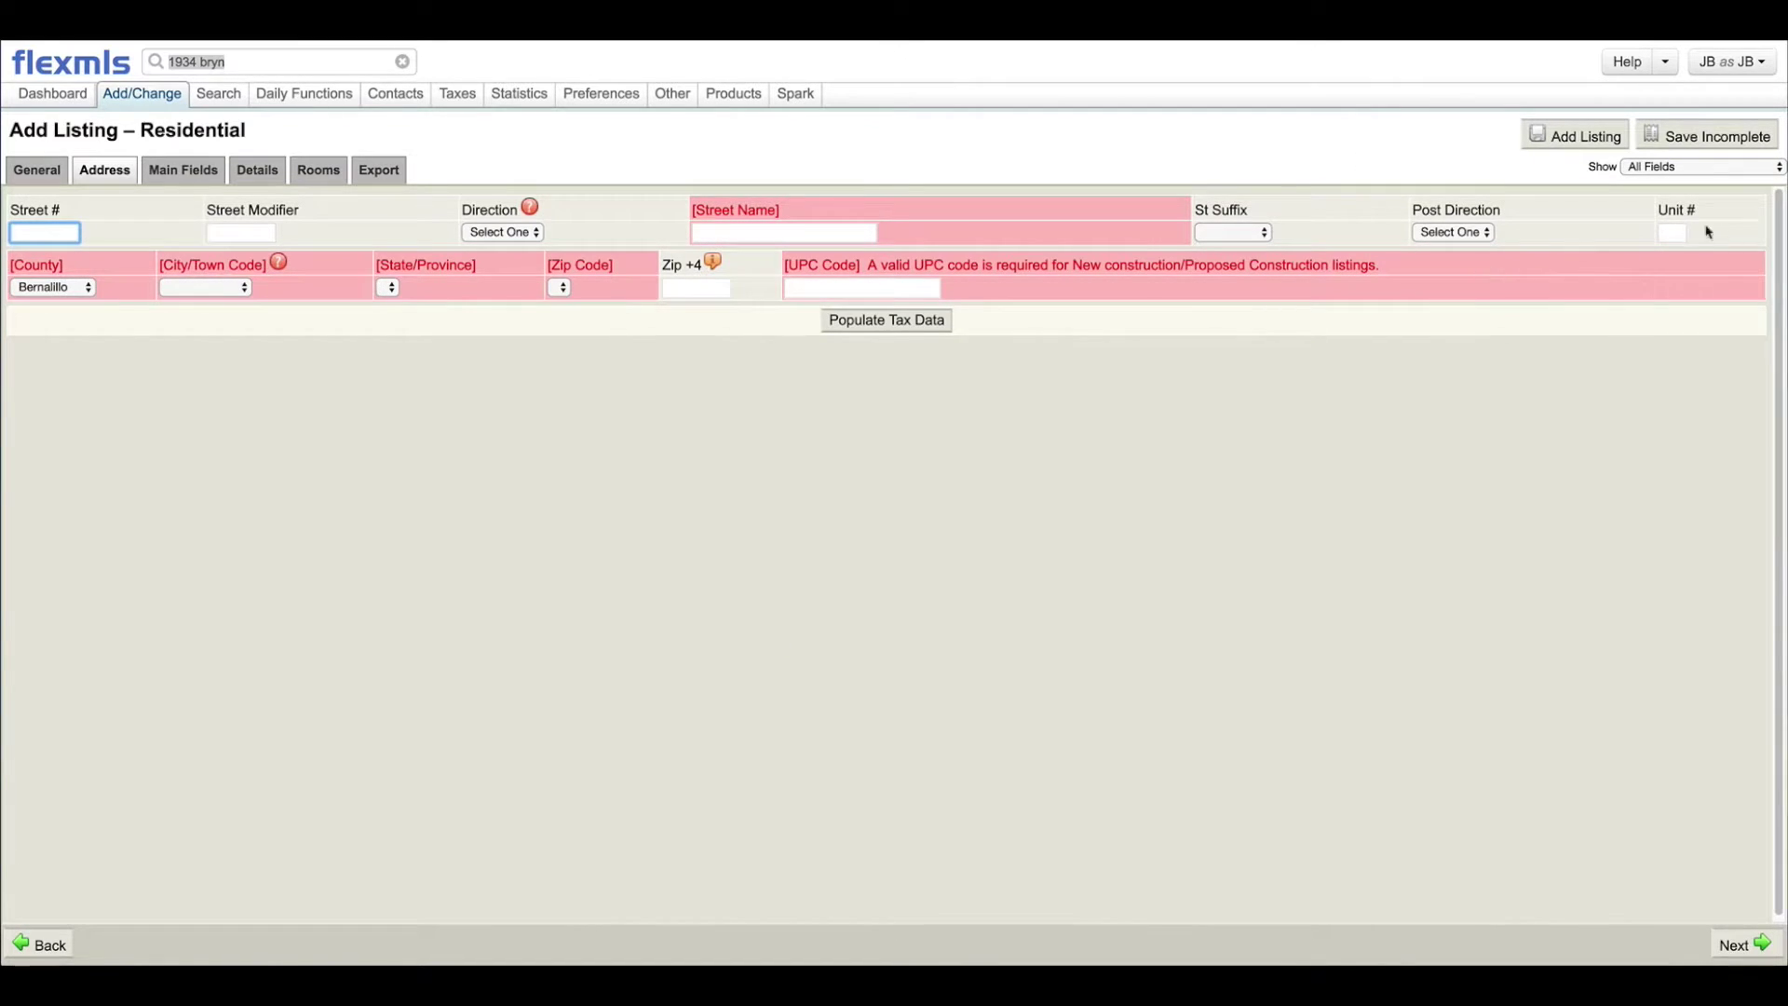
pyautogui.click(1670, 233)
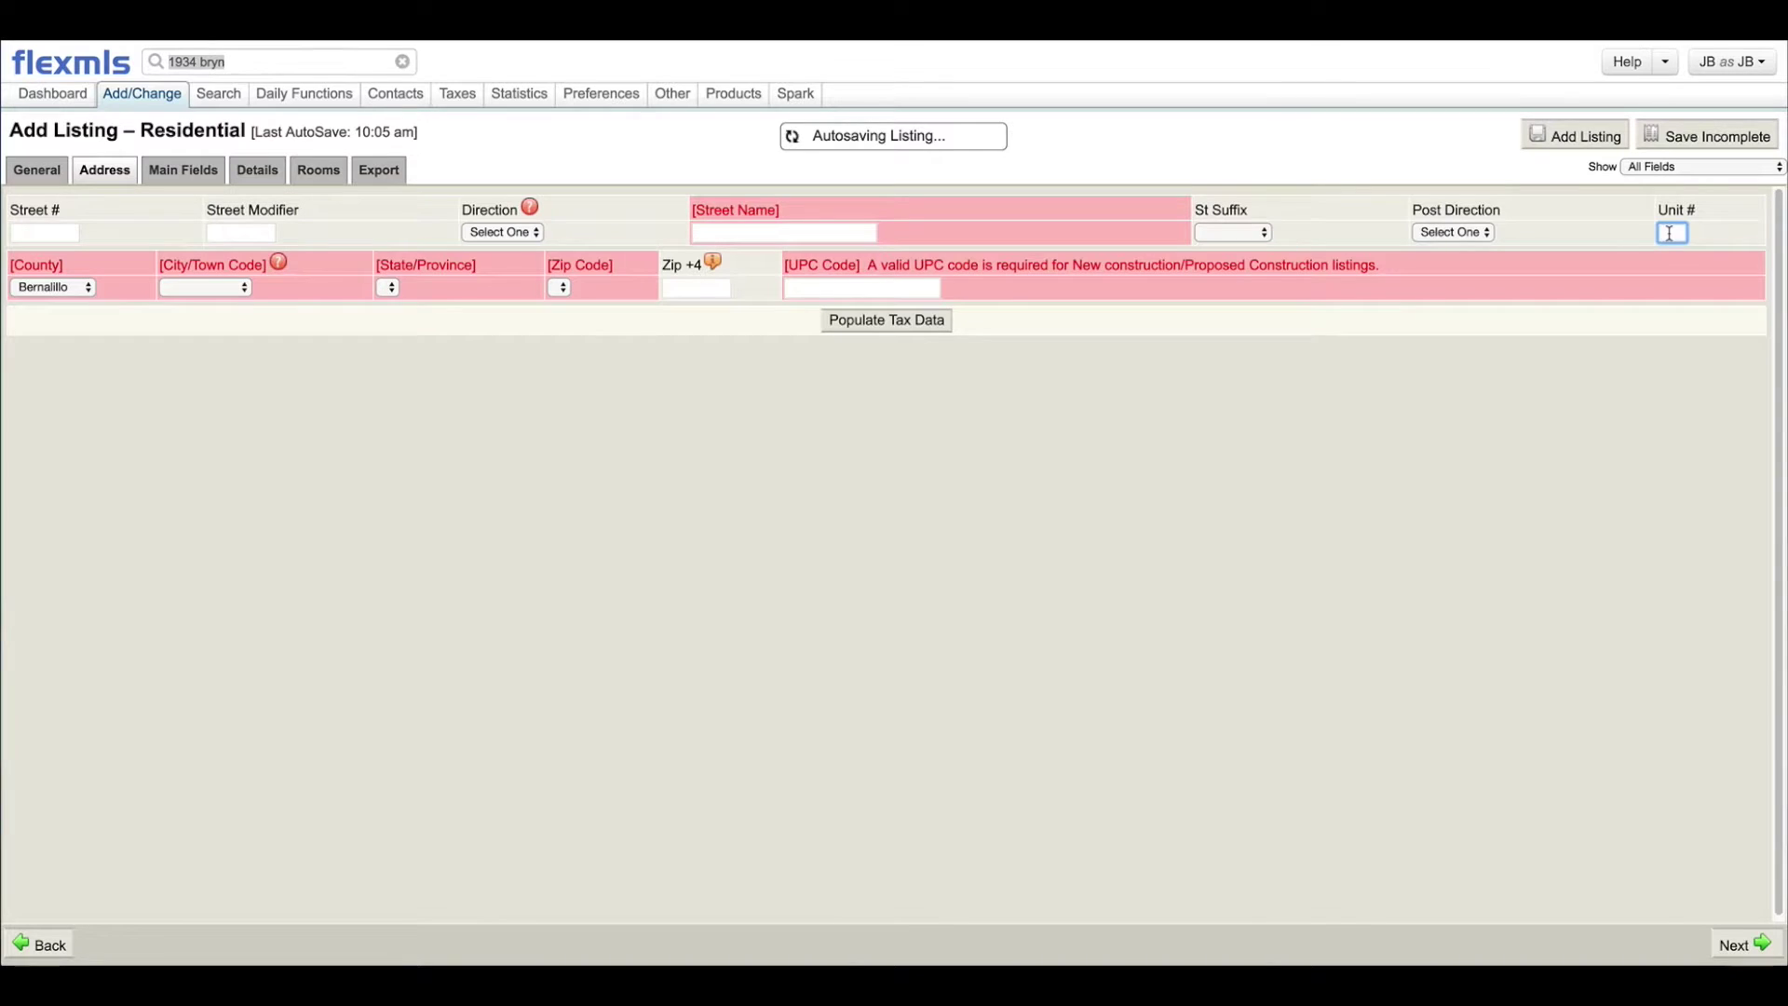
pyautogui.click(568, 648)
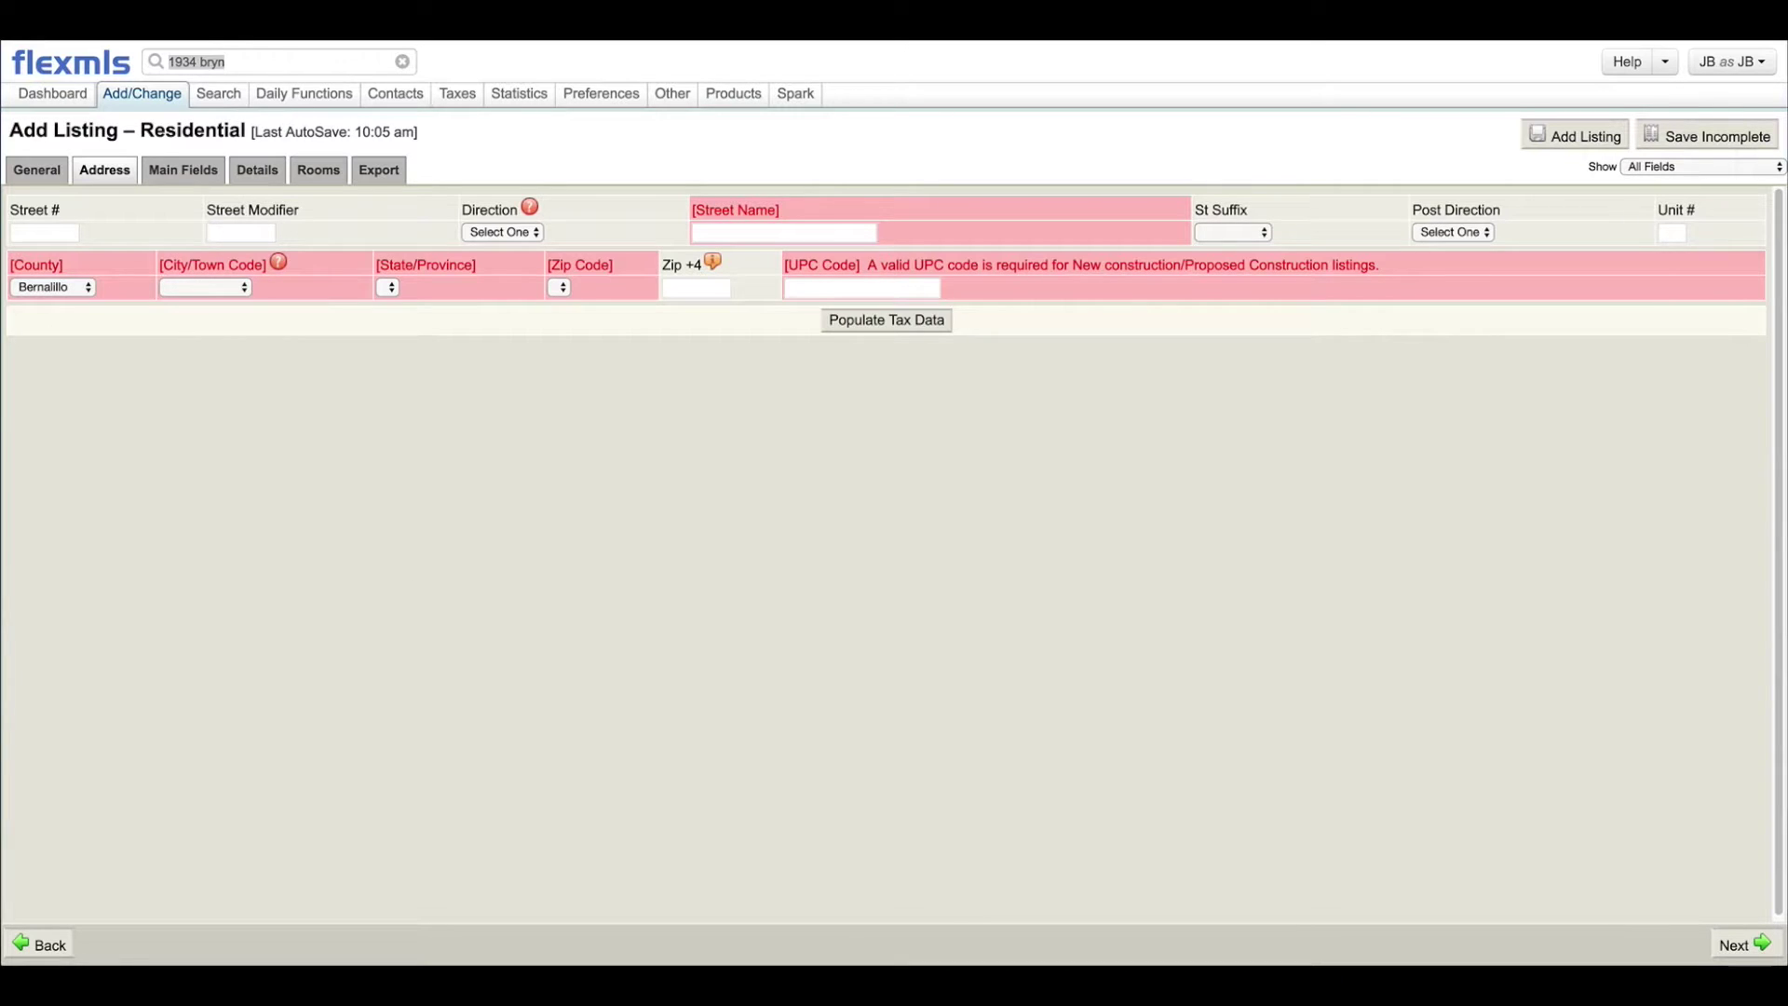
pyautogui.click(15, 240)
pyautogui.click(765, 235)
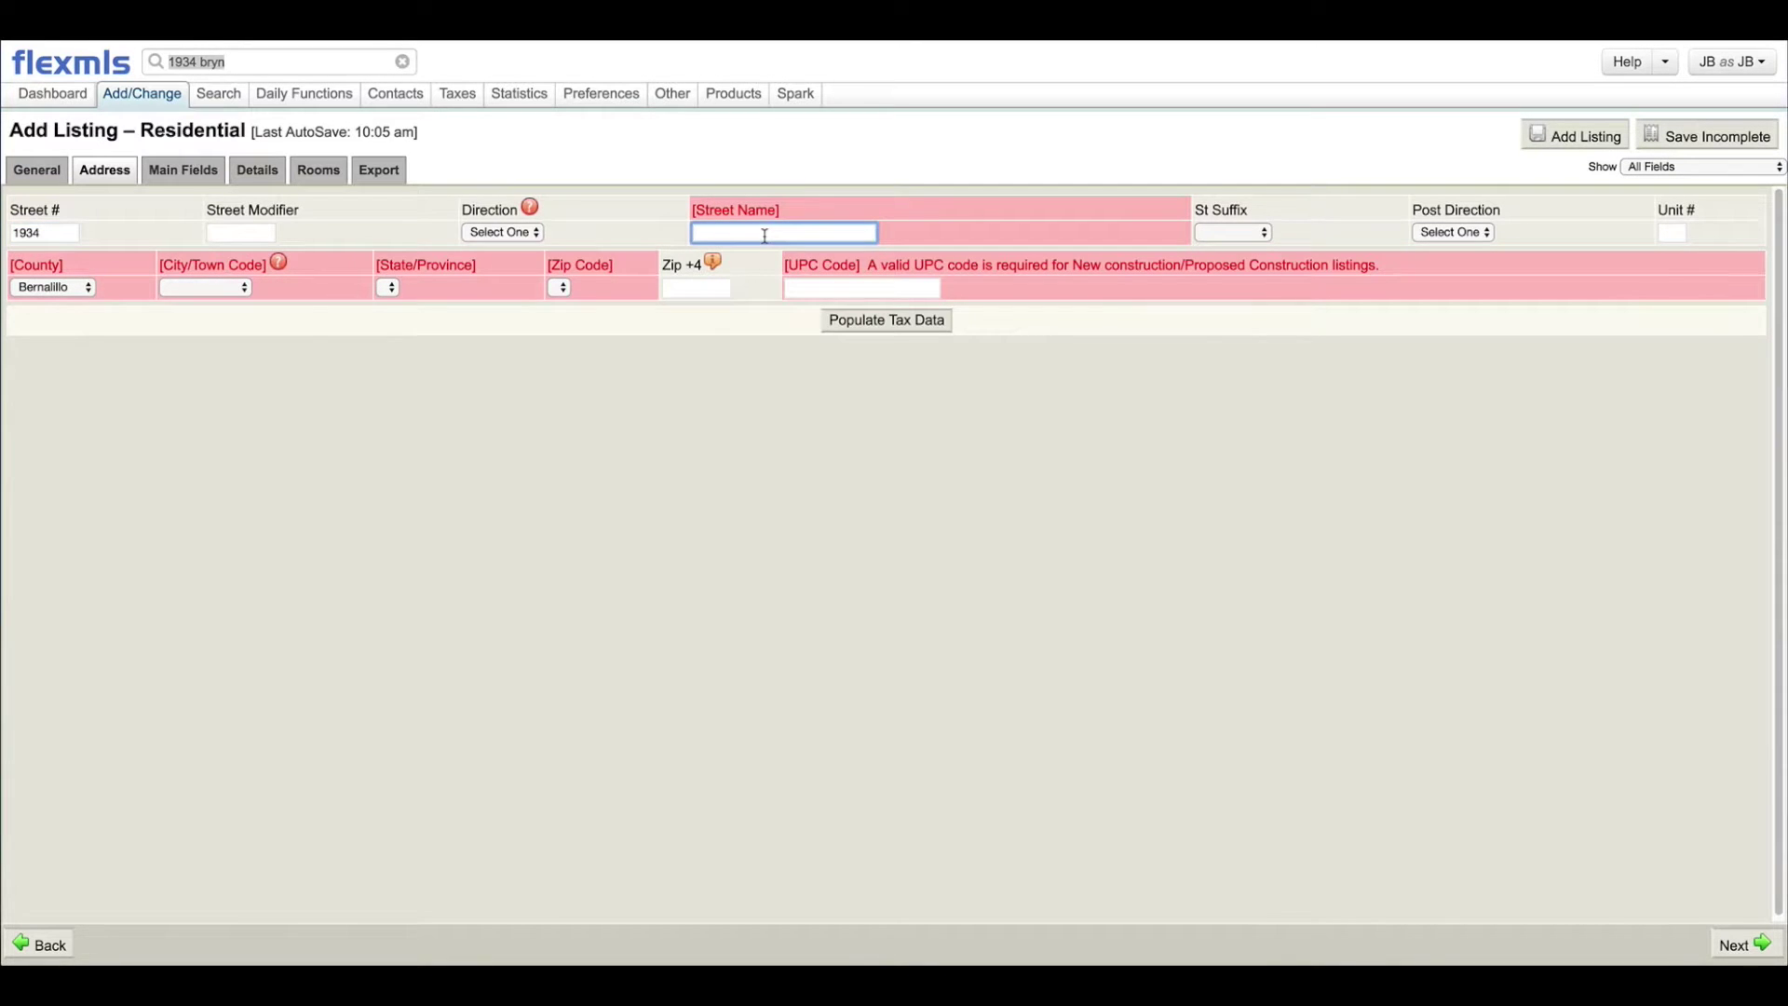
pyautogui.click(322, 59)
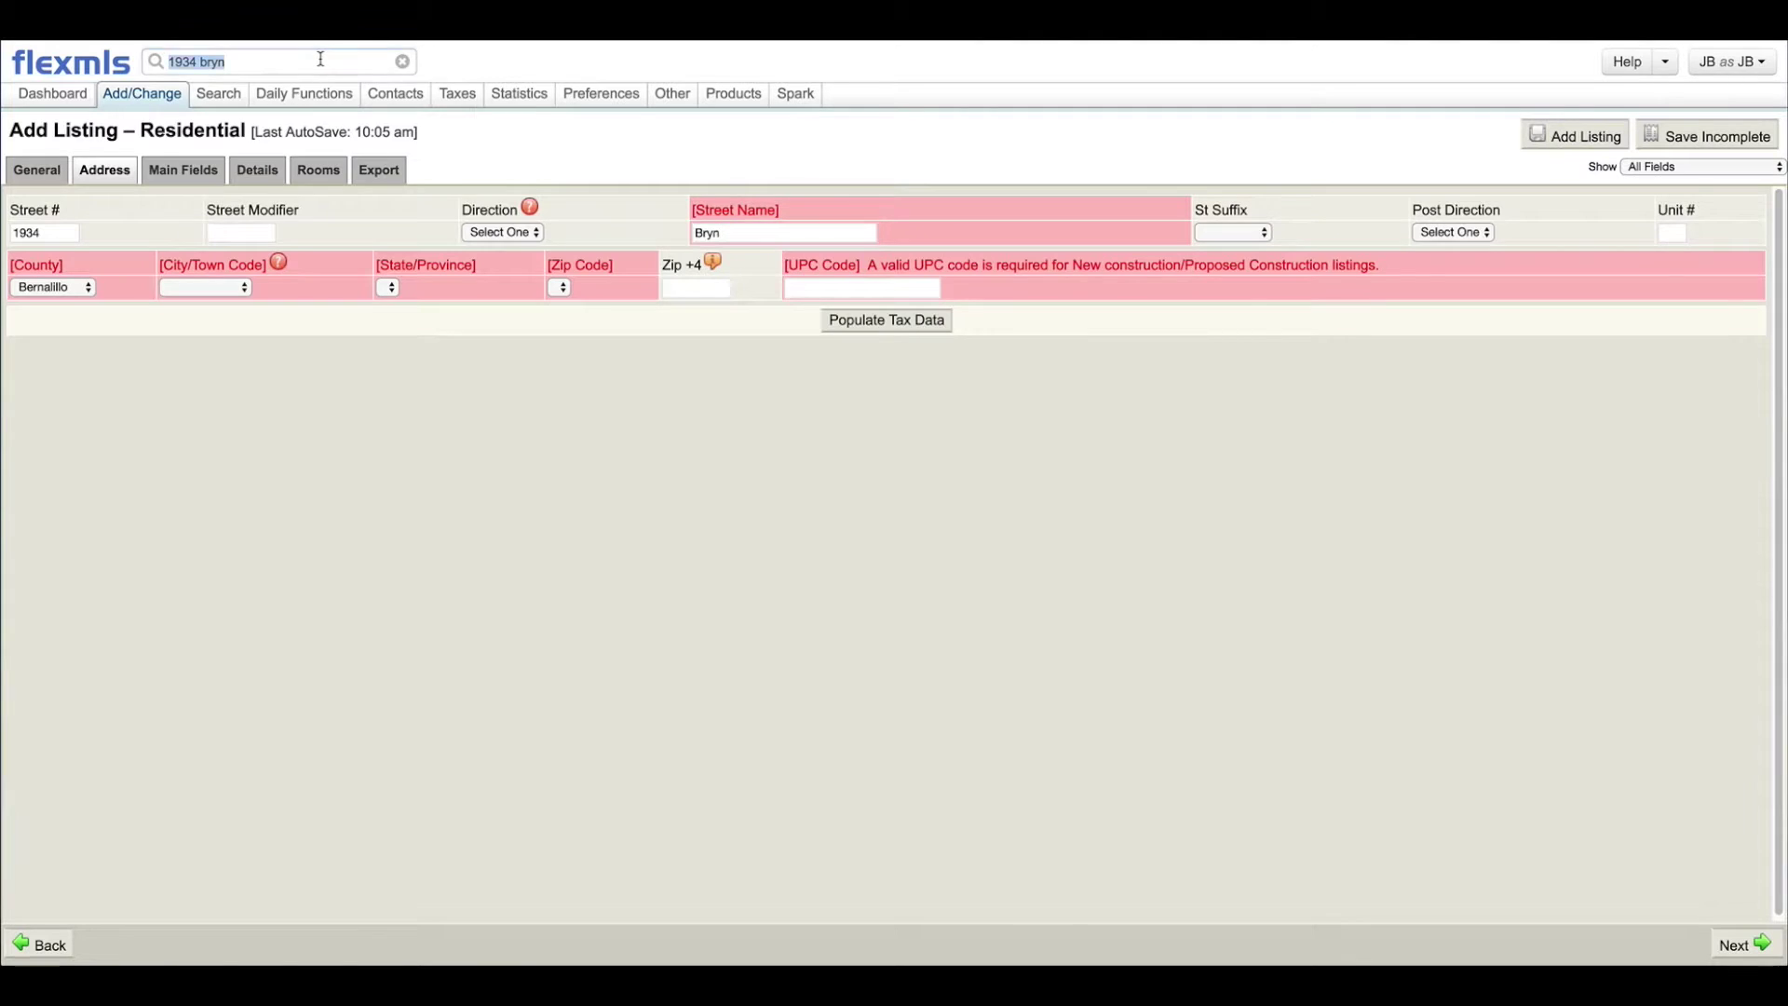
pyautogui.click(765, 234)
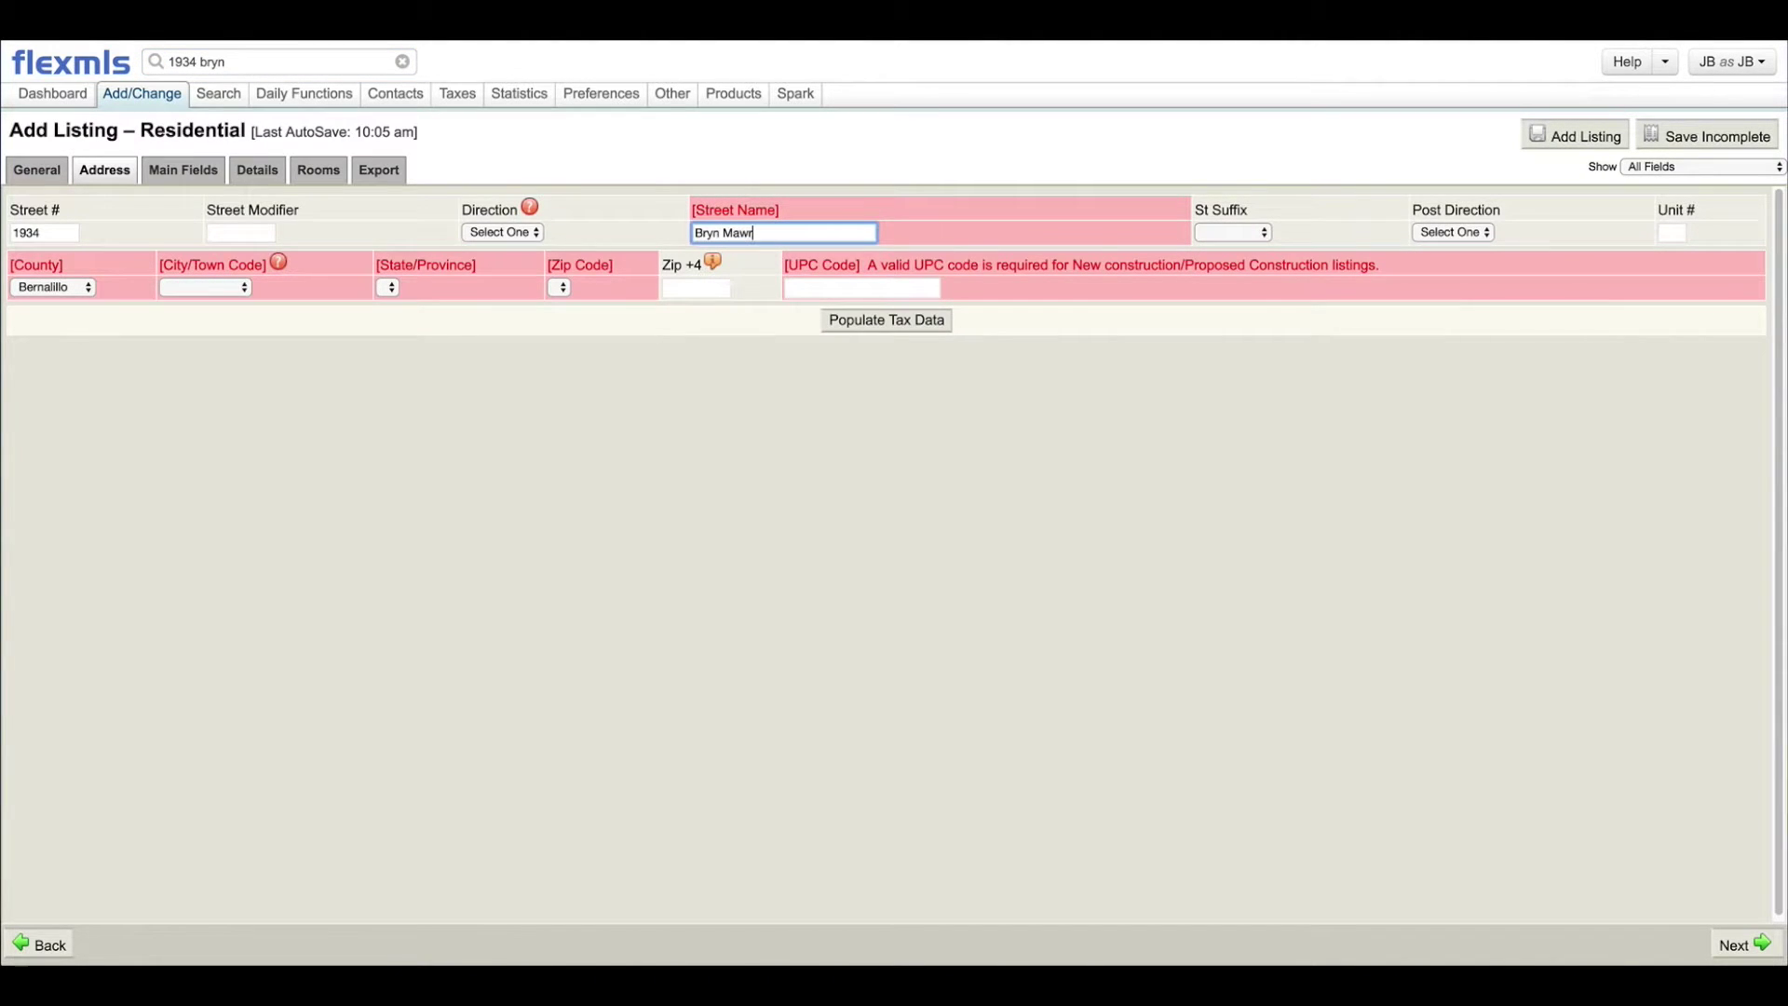
pyautogui.click(264, 54)
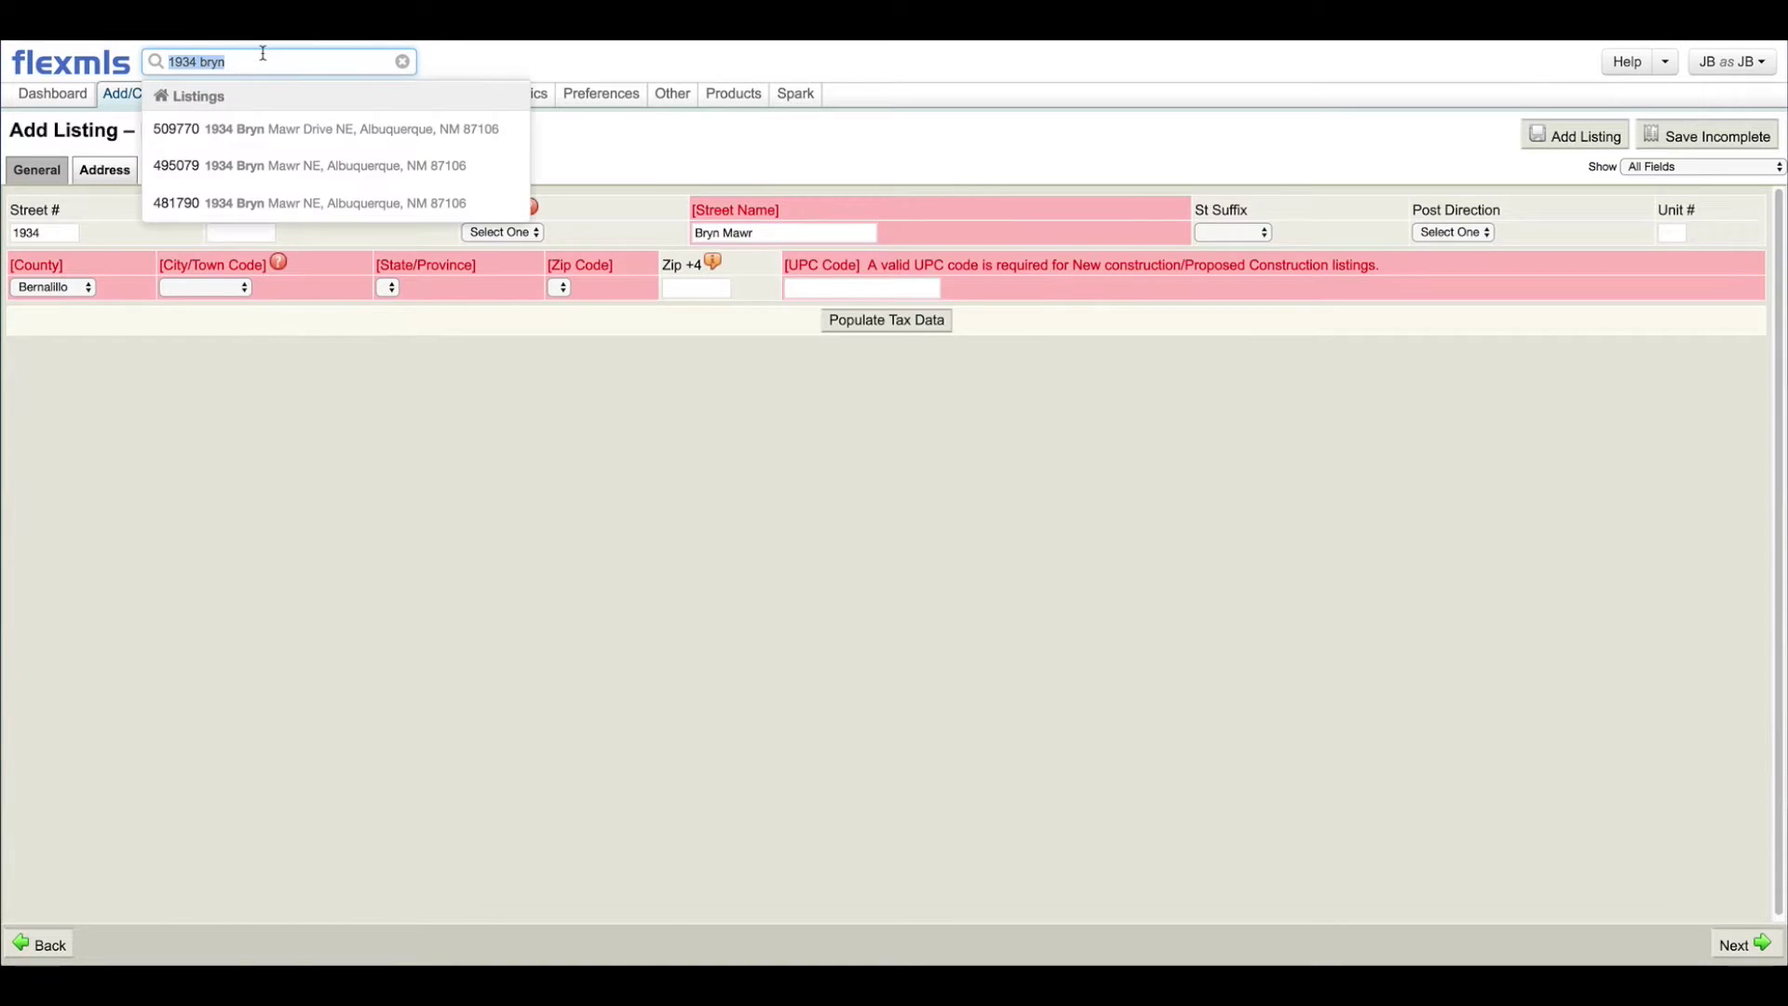
pyautogui.click(787, 236)
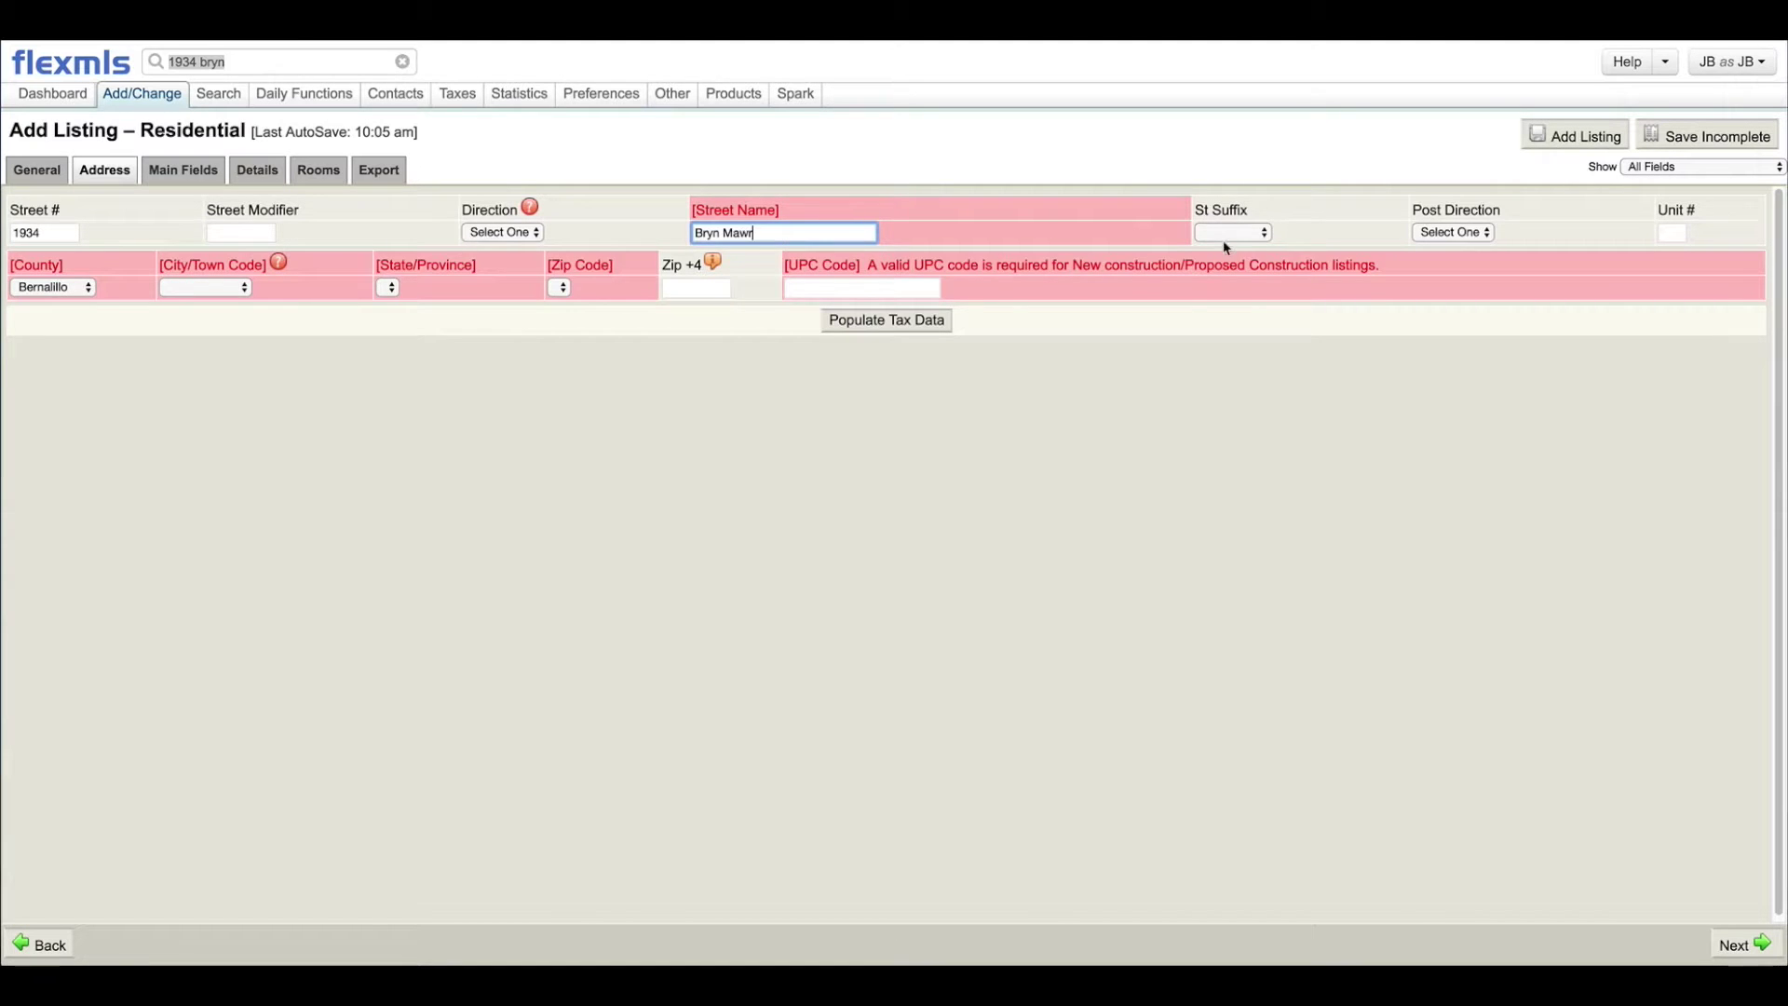
pyautogui.click(1252, 233)
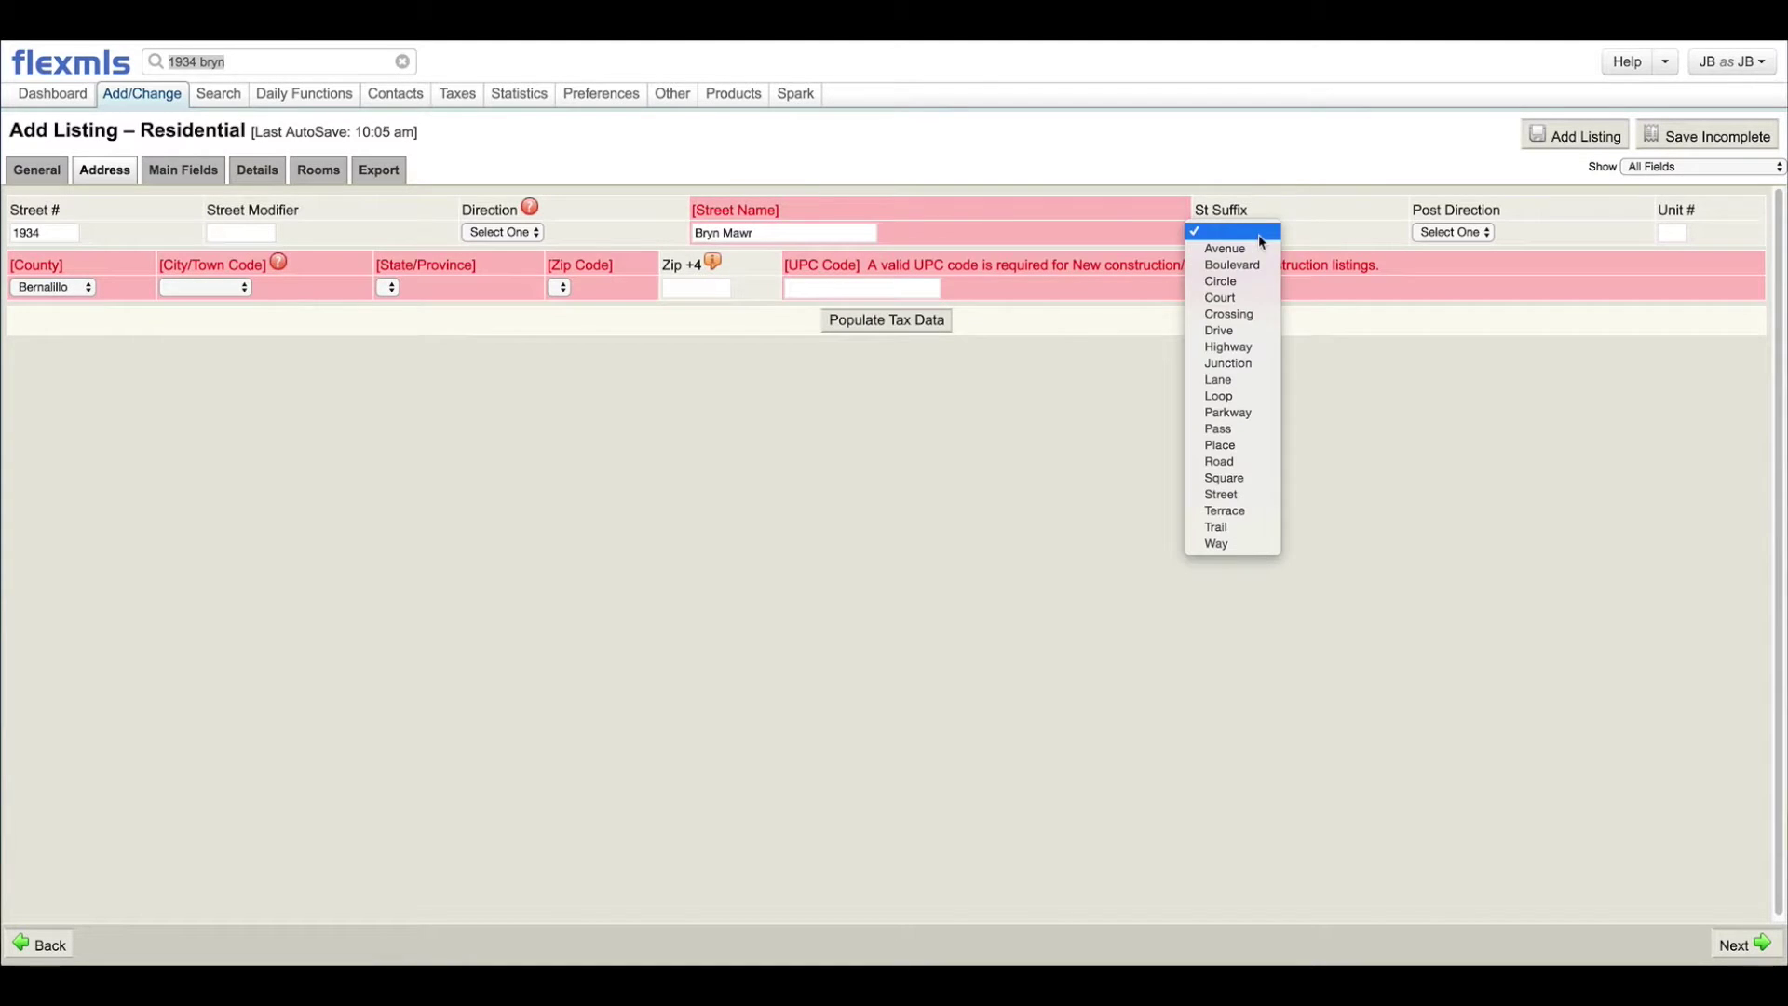
pyautogui.click(1245, 332)
pyautogui.click(774, 232)
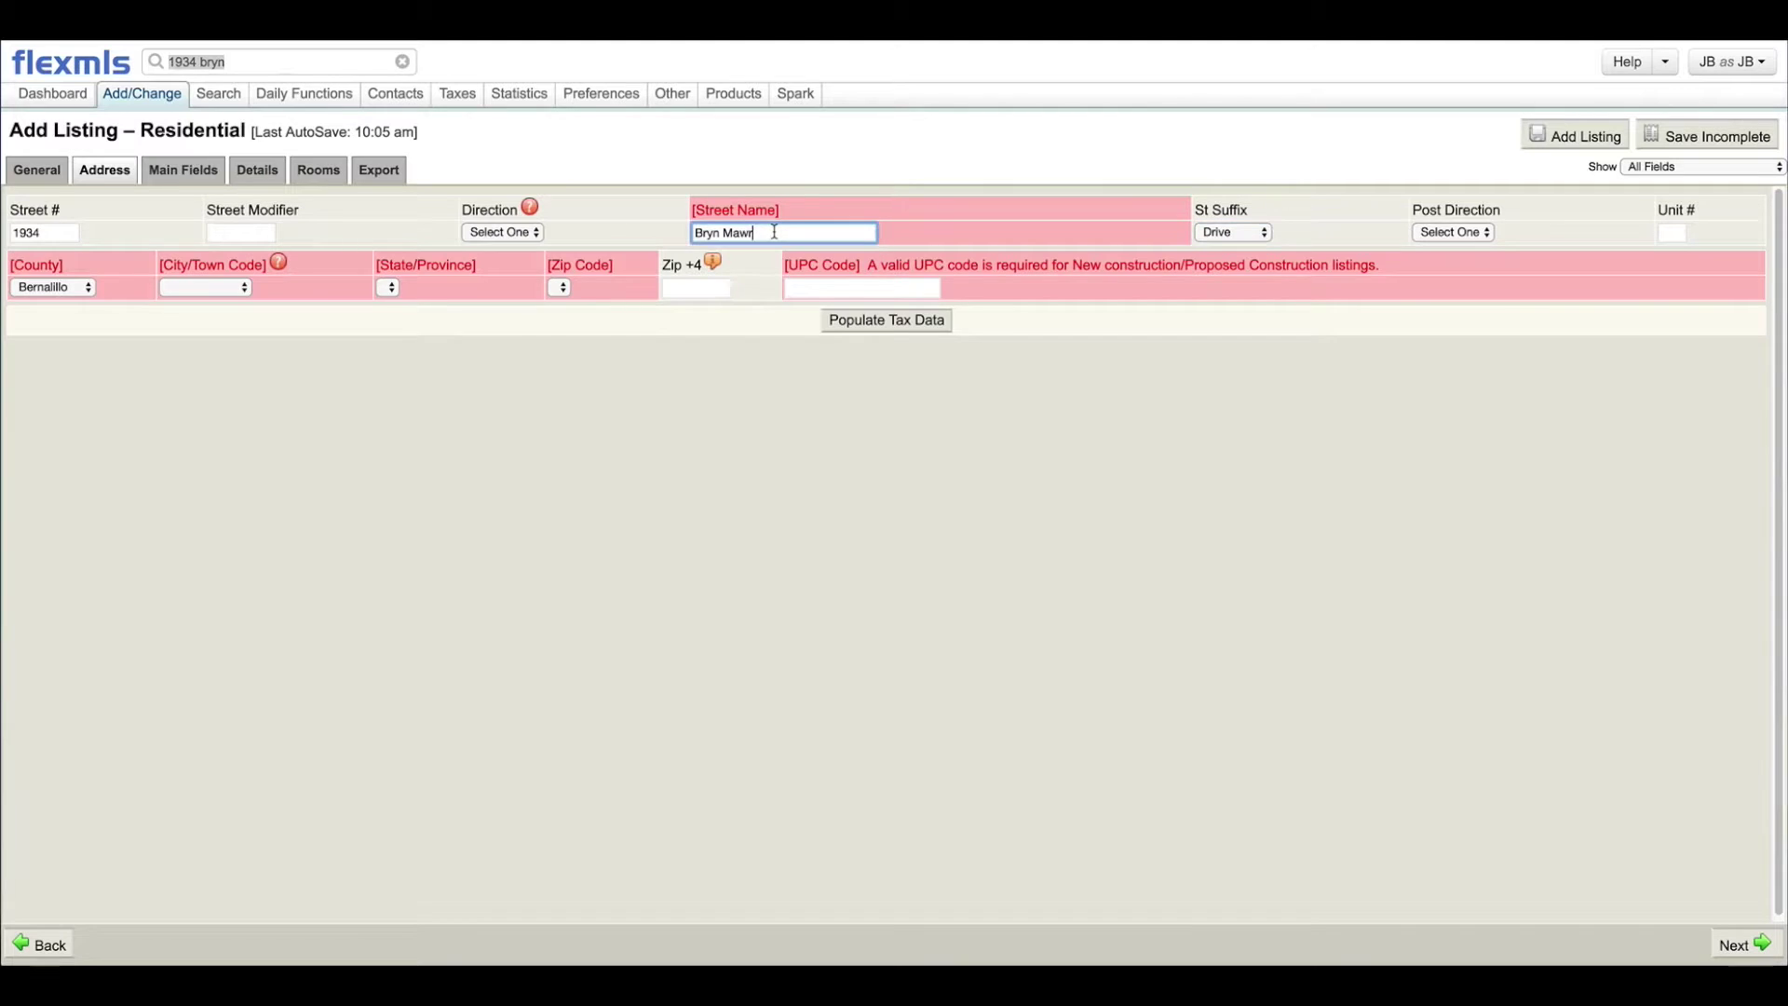
# Step: Set the post direction to NE and clear the street suffix
pyautogui.click(1440, 239)
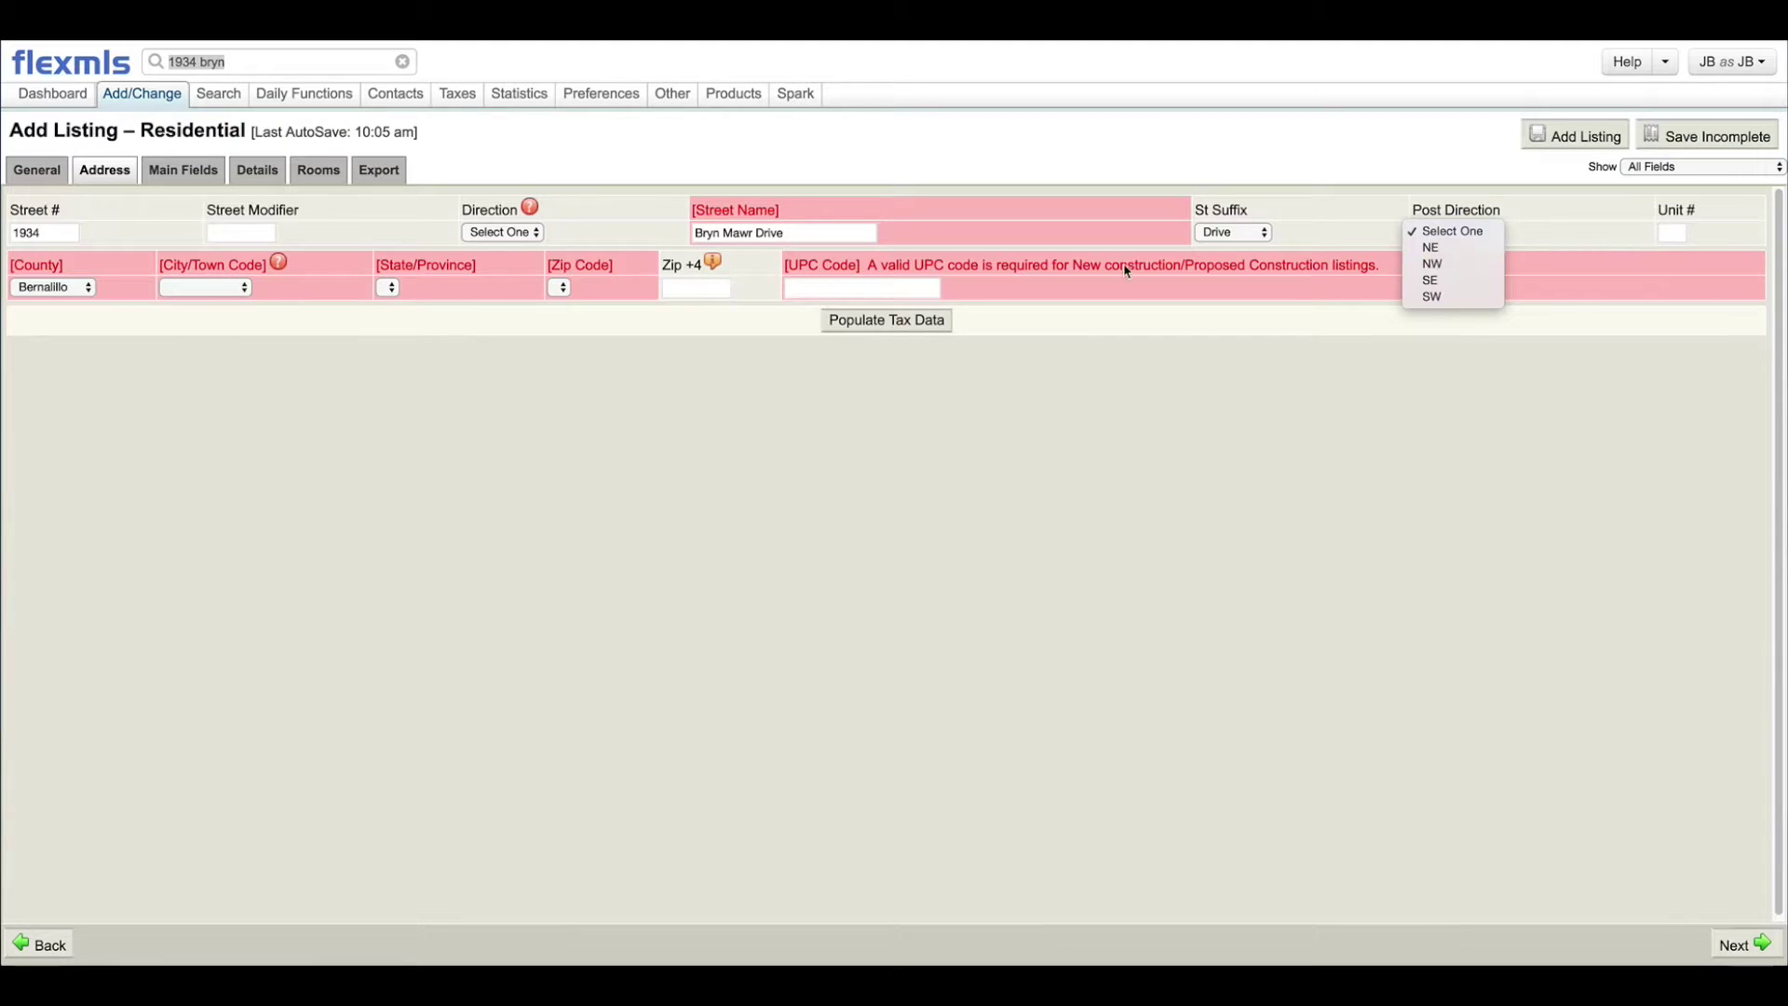
pyautogui.click(1434, 249)
pyautogui.click(275, 63)
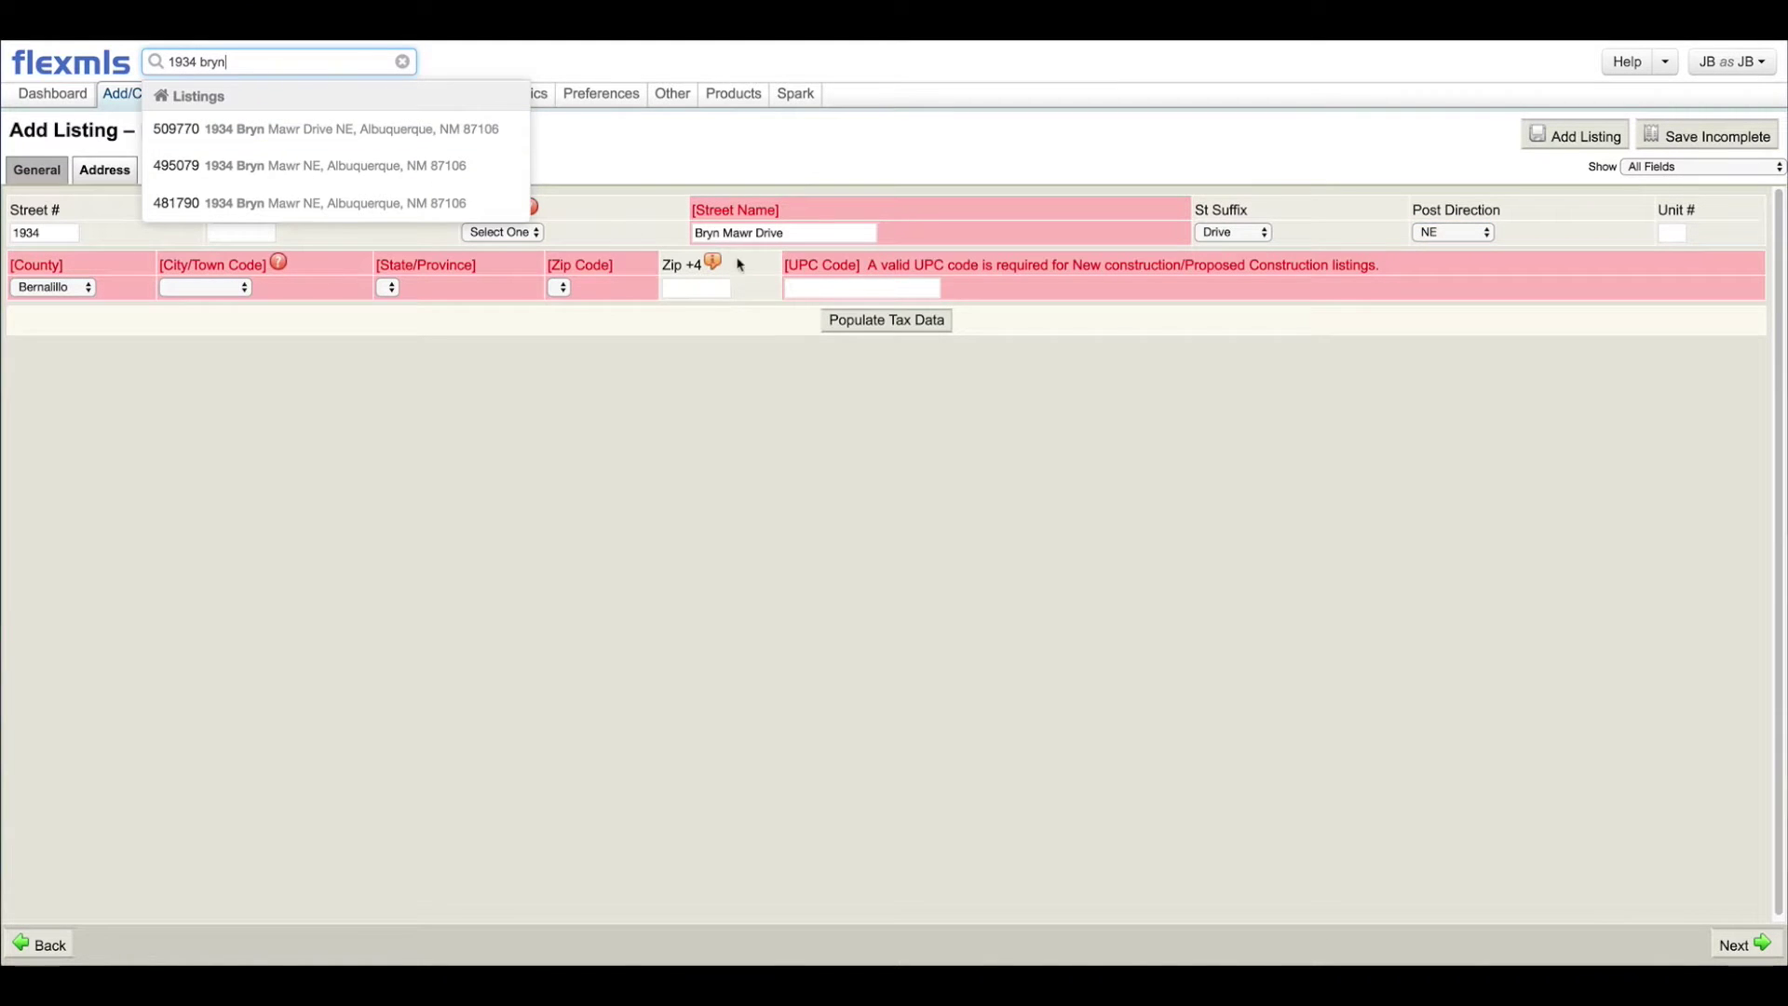
pyautogui.click(802, 237)
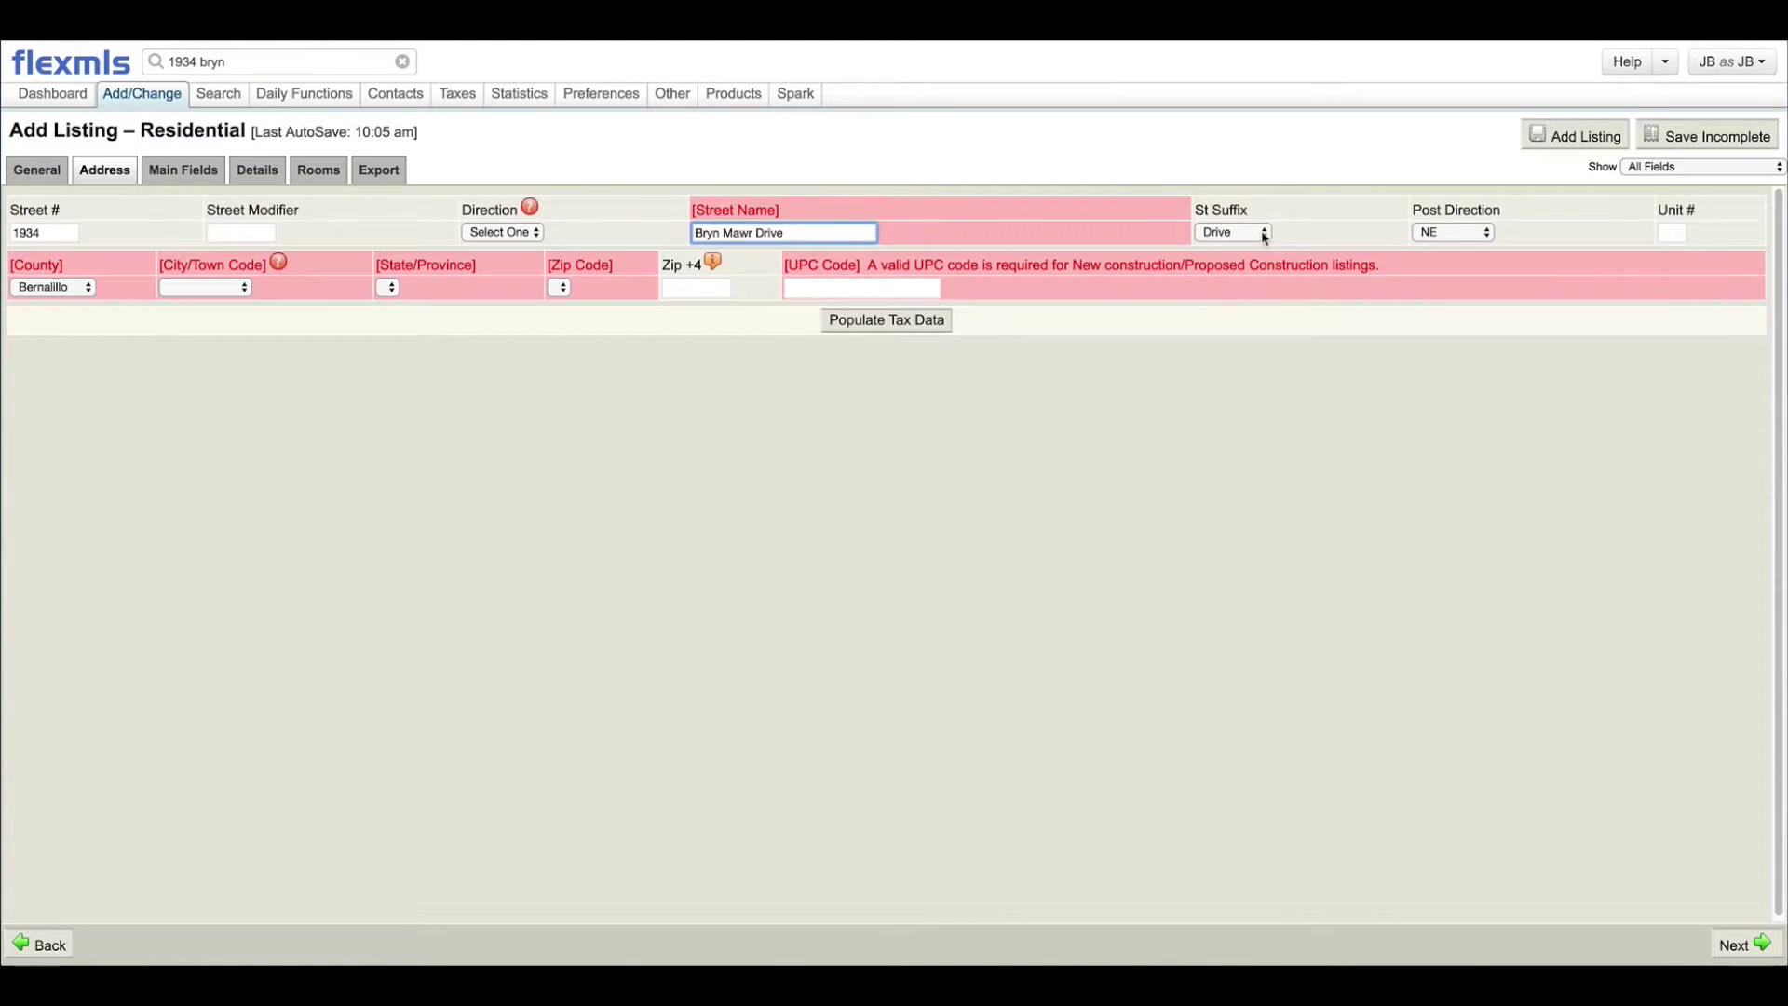
pyautogui.click(1263, 233)
pyautogui.click(1233, 130)
pyautogui.click(808, 230)
# Step: Remove the stray N and the trailing 'Drive' from the street name
pyautogui.write('N')
pyautogui.press('BackSpace')
pyautogui.press('BackSpace')
pyautogui.press('BackSpace')
pyautogui.press('BackSpace')
pyautogui.press('BackSpace')
pyautogui.press('BackSpace')
pyautogui.press('BackSpace')
pyautogui.write('NE')
pyautogui.press('BackSpace')
pyautogui.press('BackSpace')
pyautogui.press('BackSpace')
# Step: Set St Suffix to Drive and reset the street Direction to Select One
pyautogui.click(1255, 232)
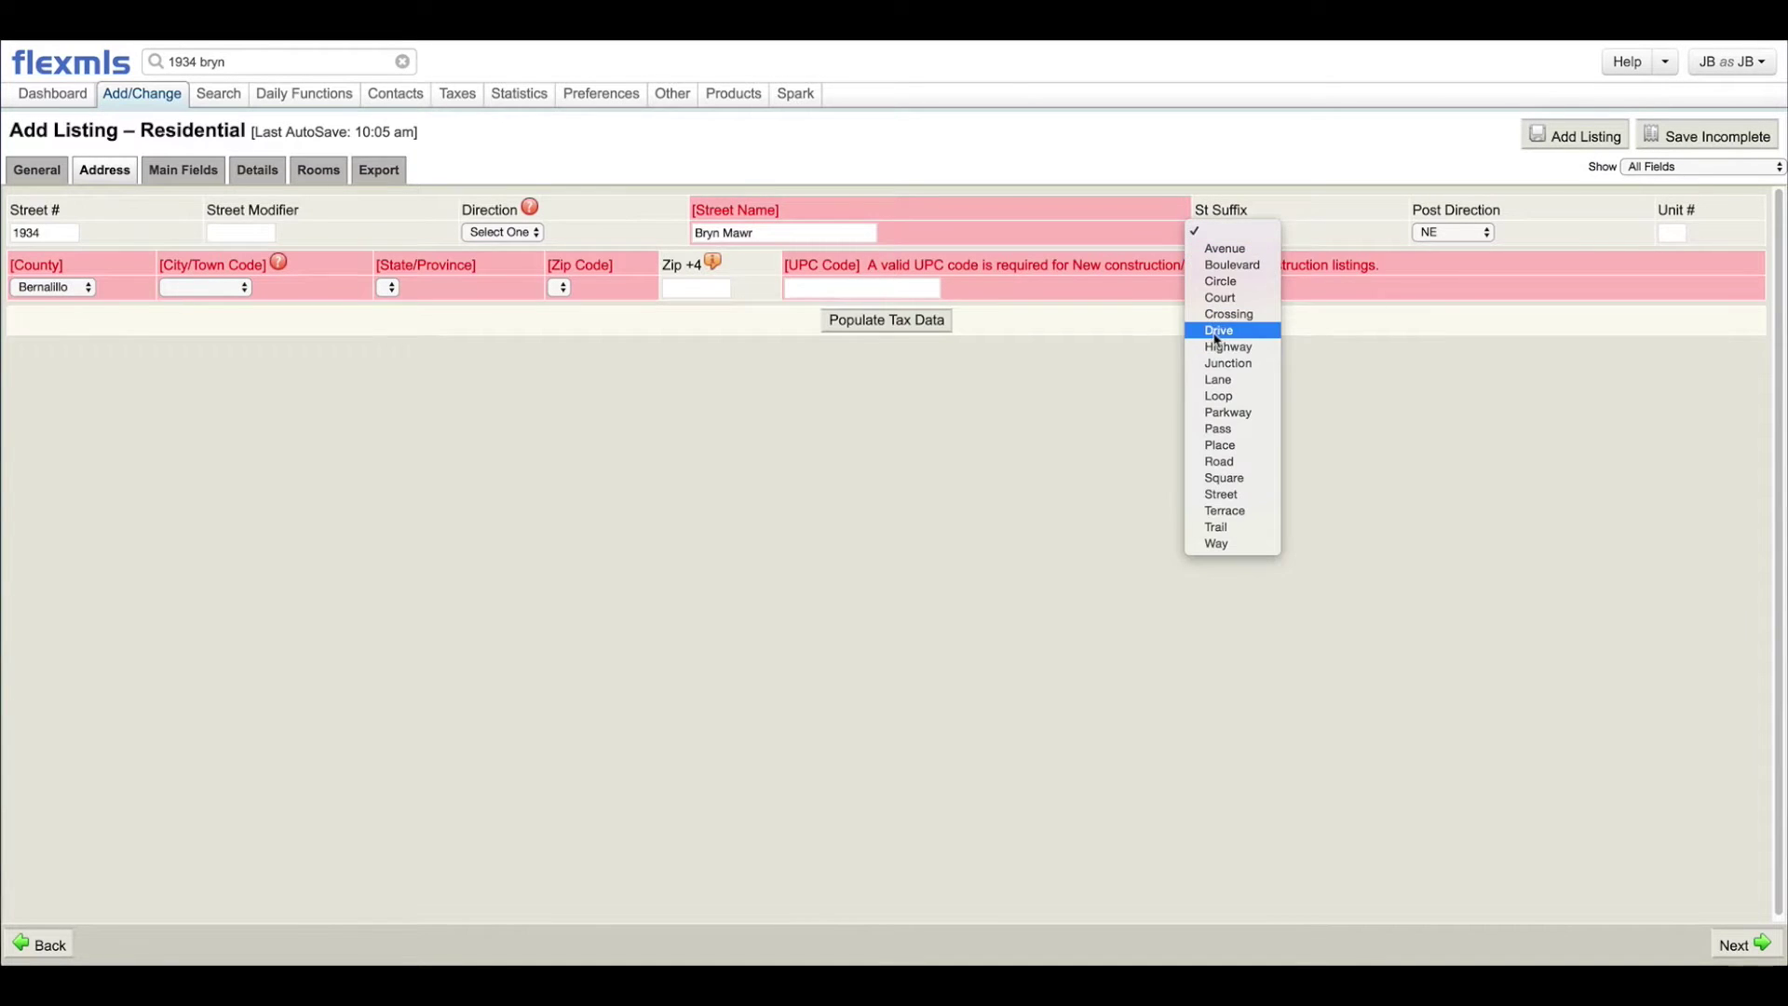
pyautogui.click(1220, 332)
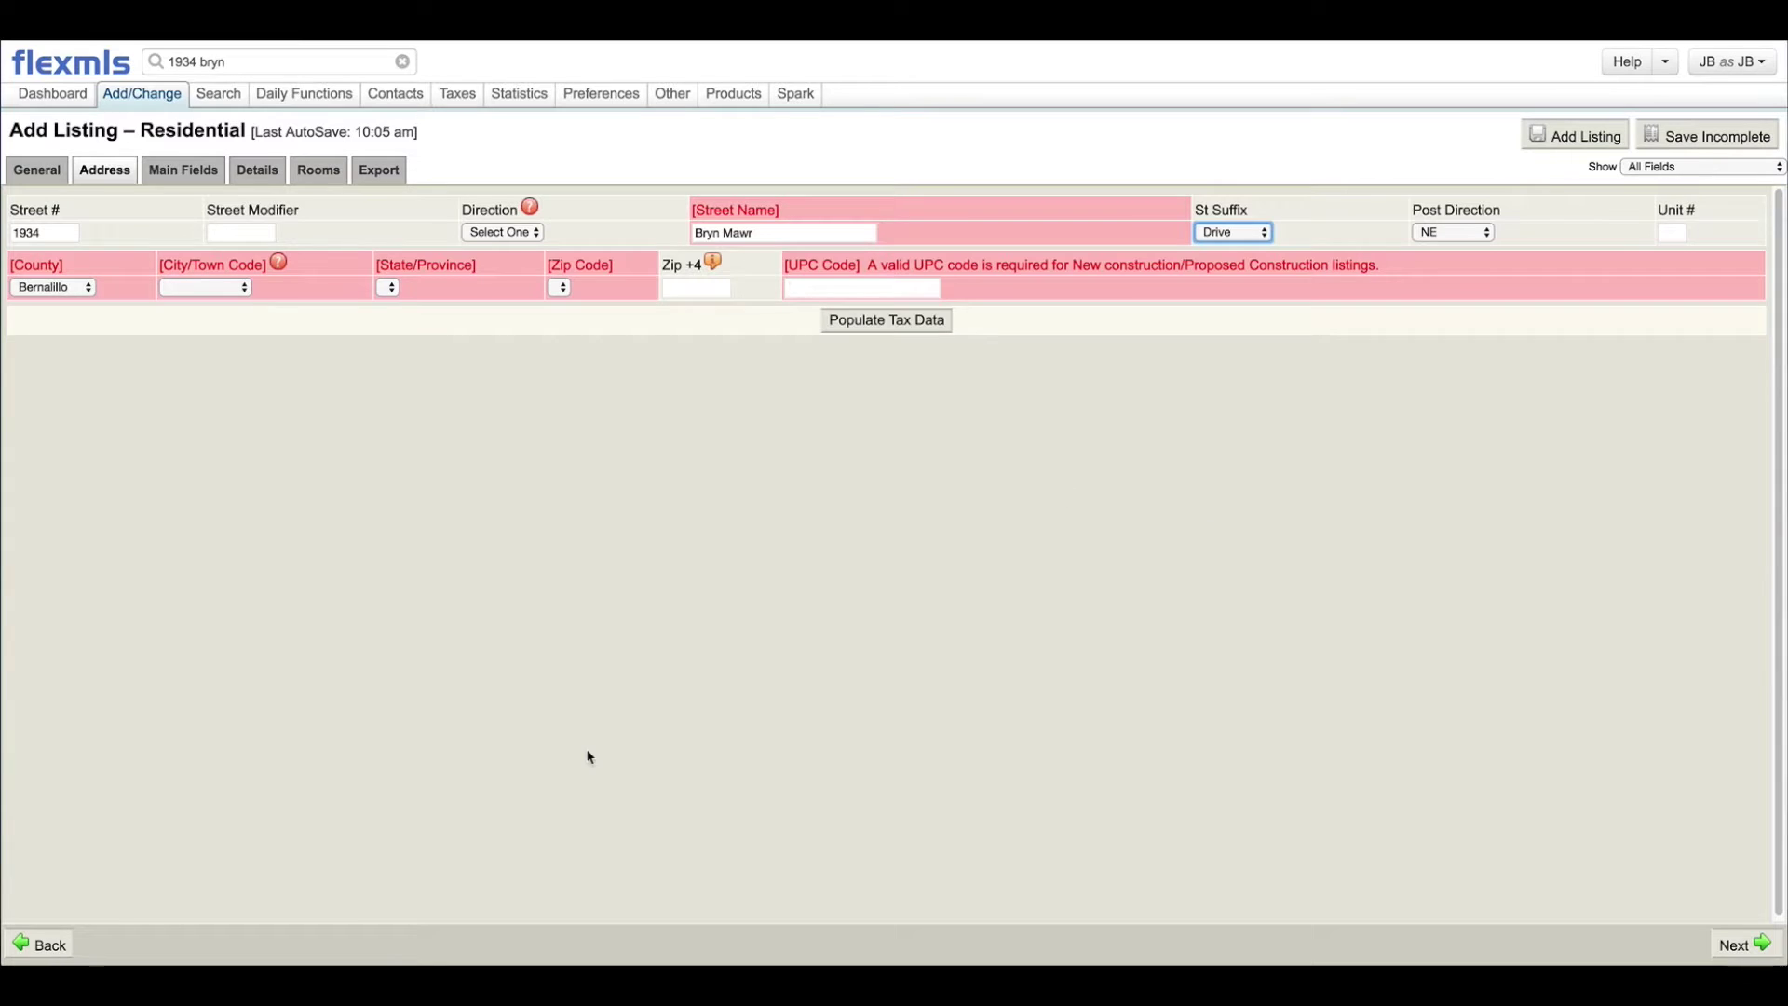
pyautogui.click(503, 232)
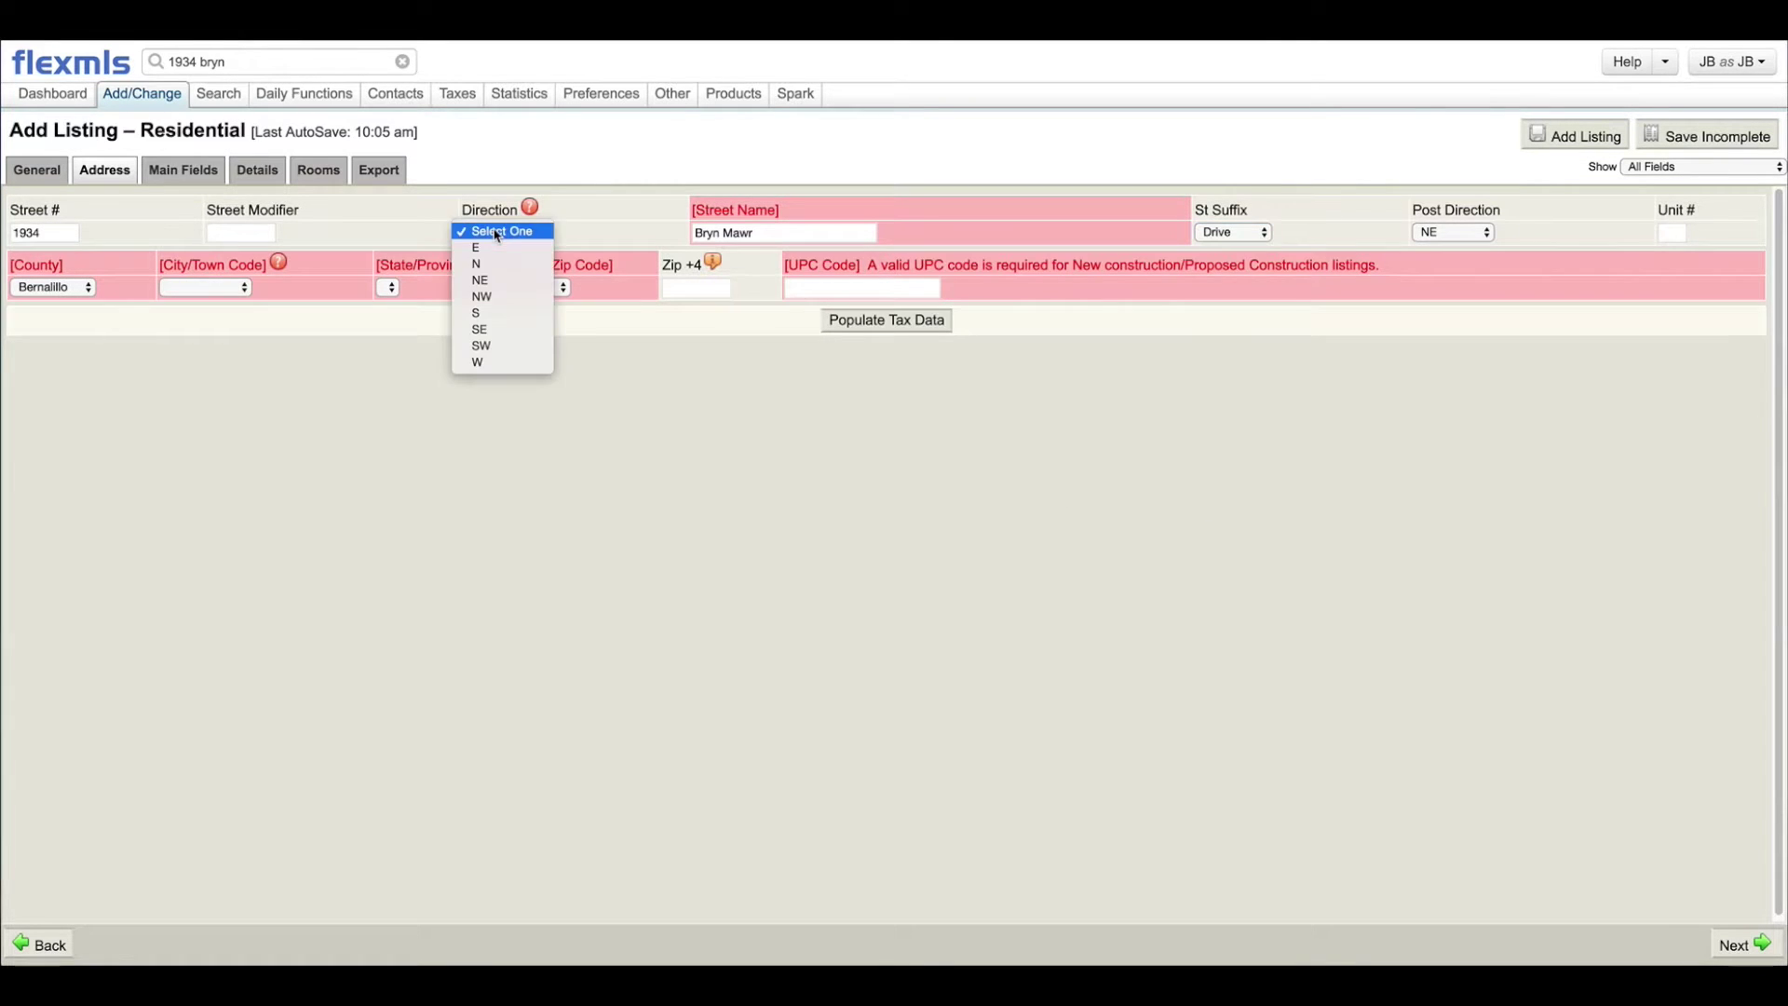
pyautogui.click(482, 282)
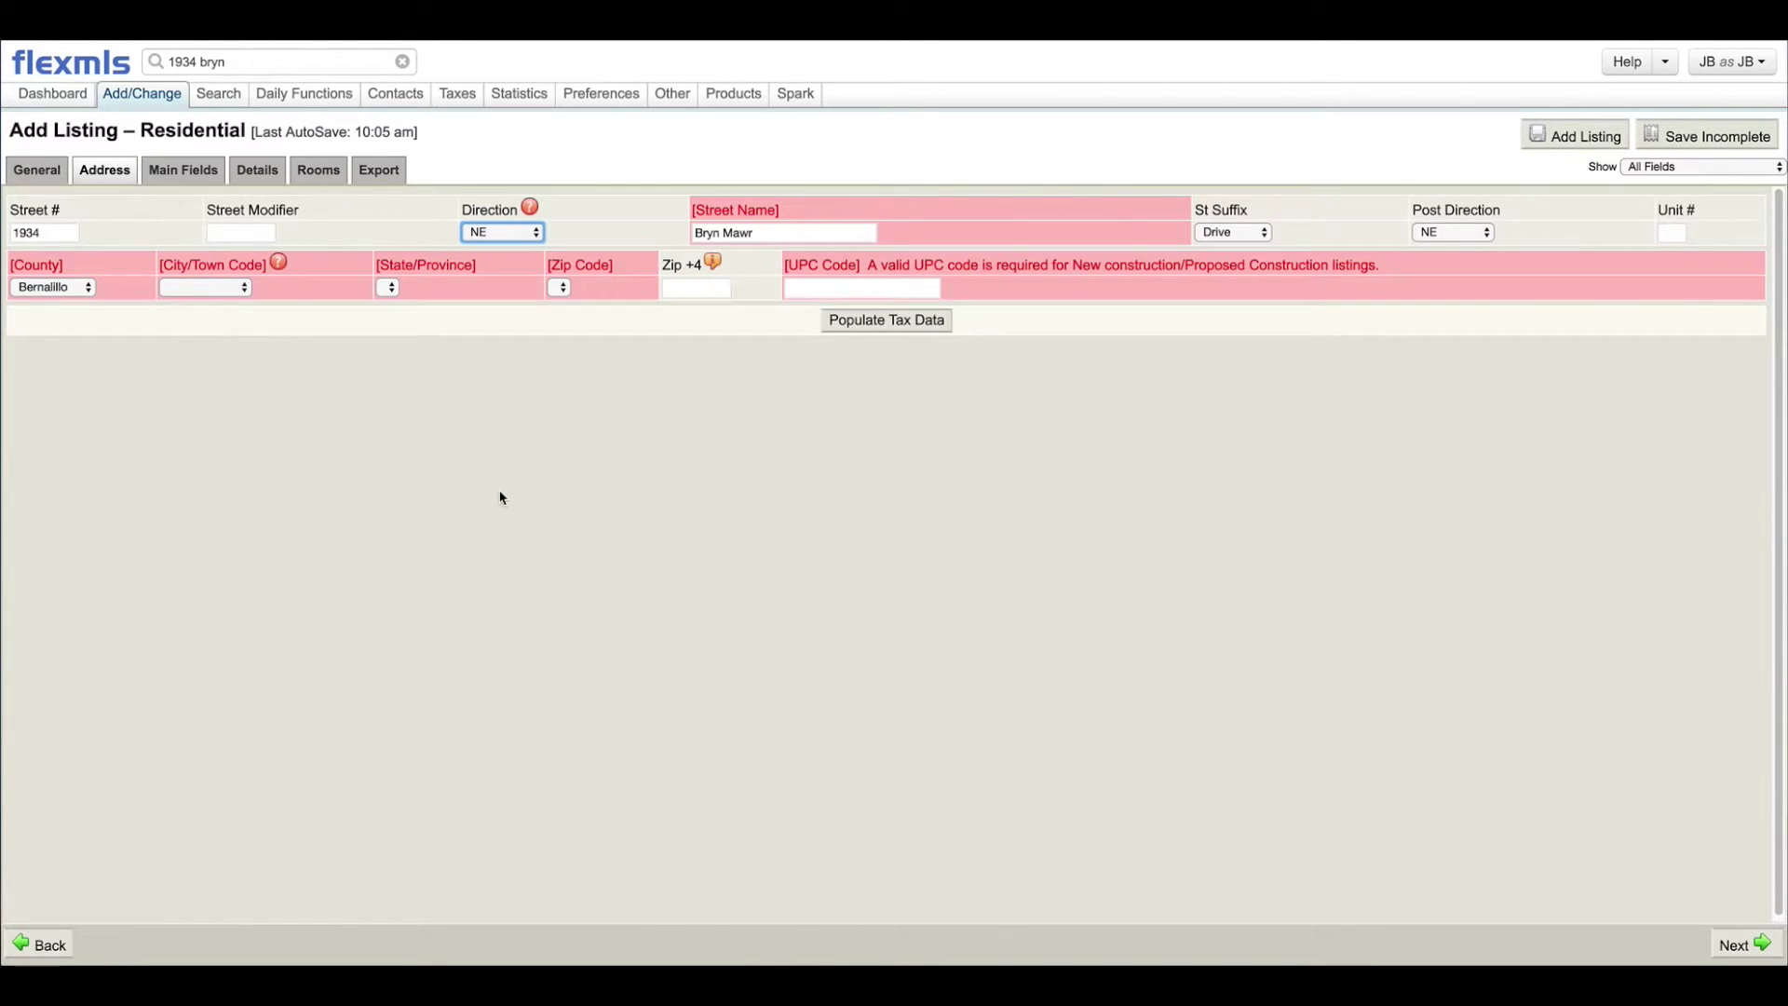
pyautogui.click(507, 237)
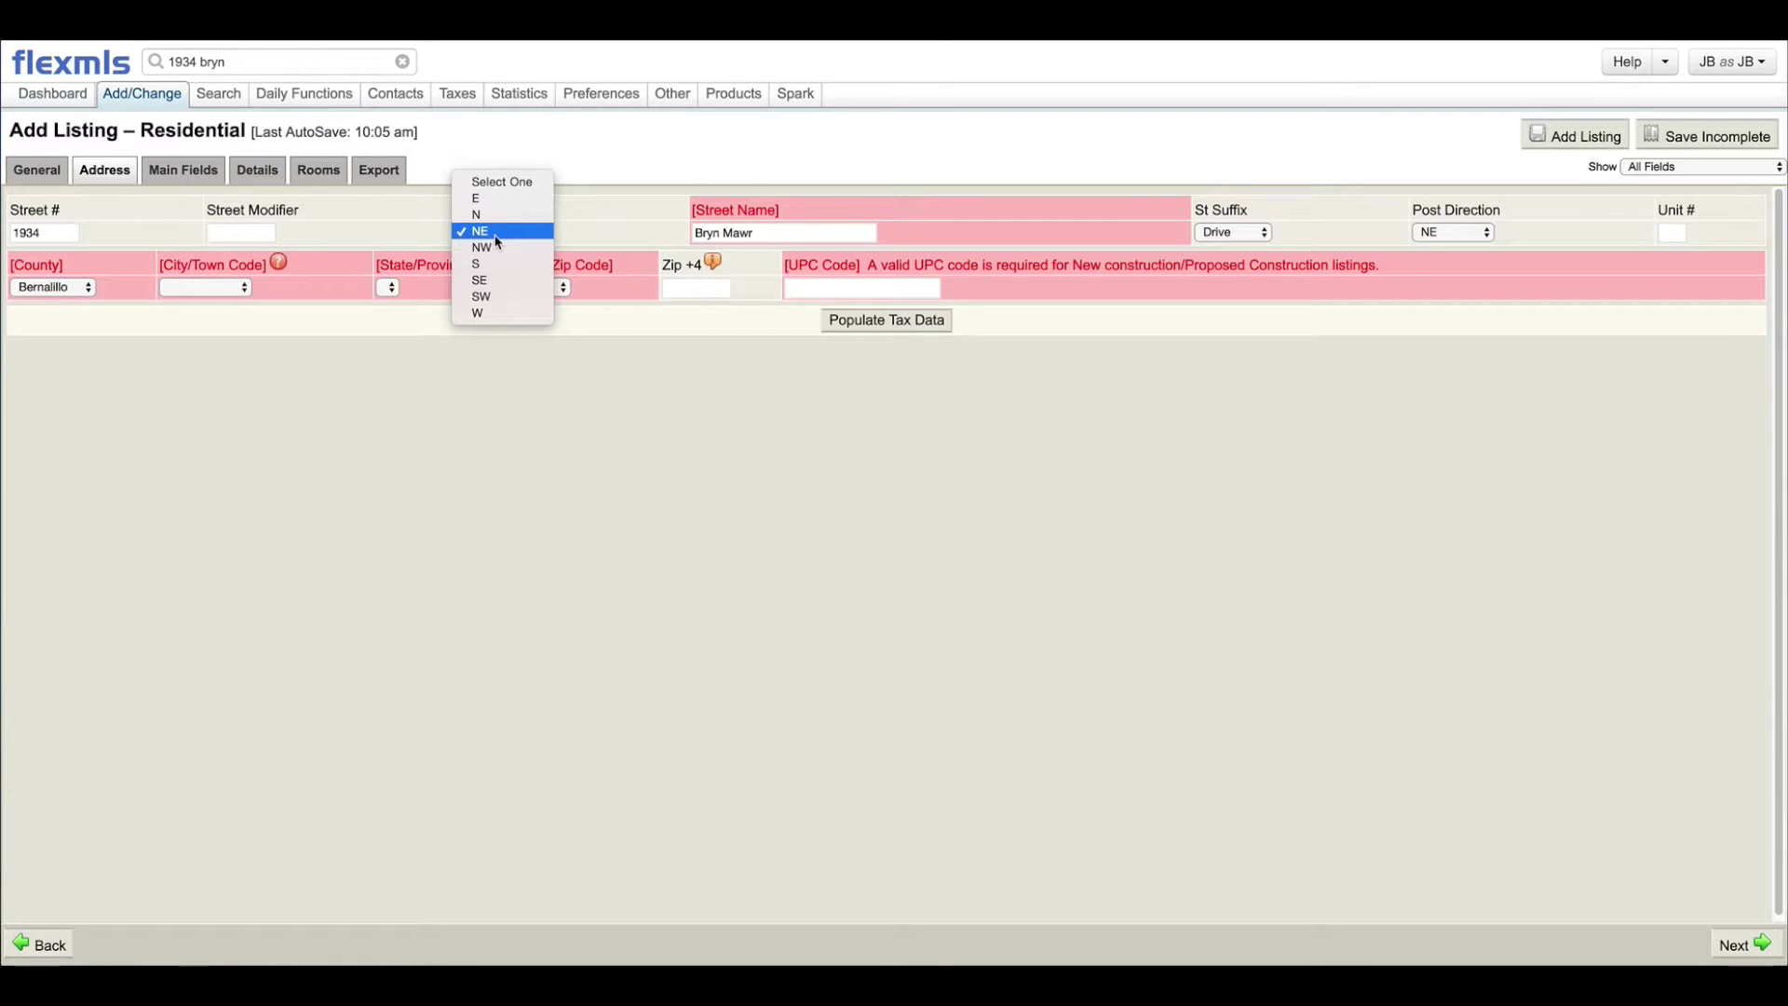
pyautogui.click(501, 181)
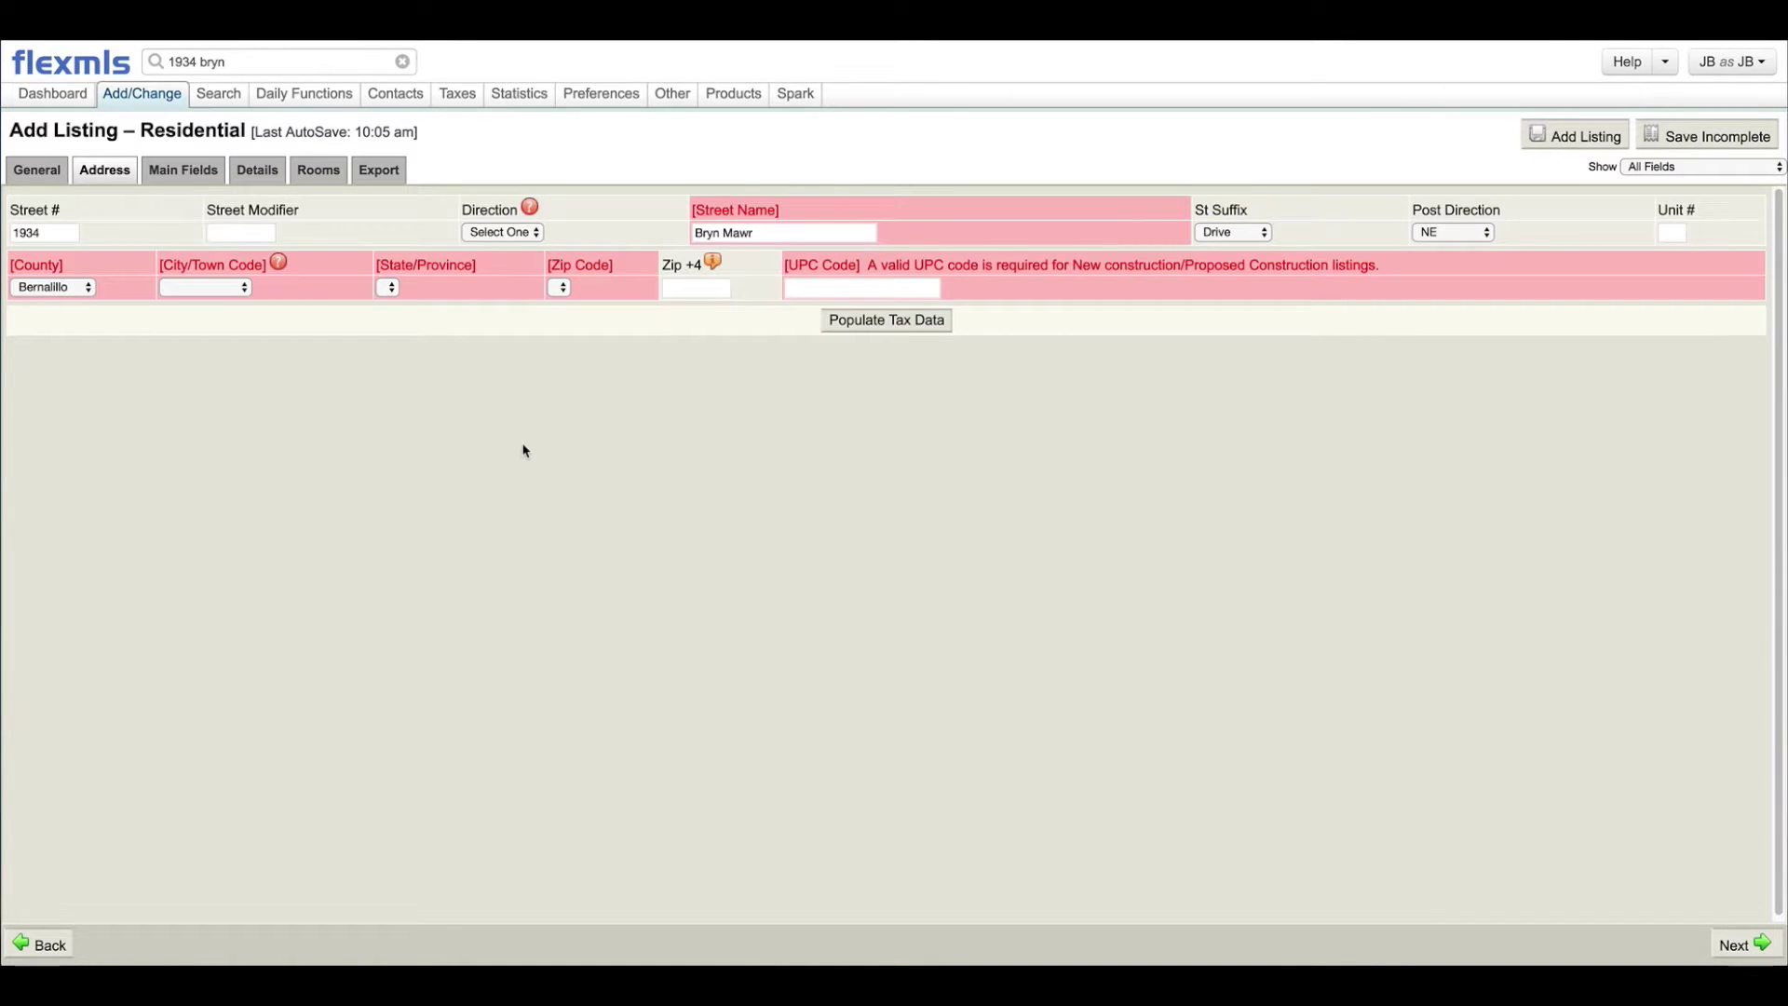
# Step: Set the City/Town Code to Albuquerque
pyautogui.click(1676, 232)
pyautogui.click(182, 292)
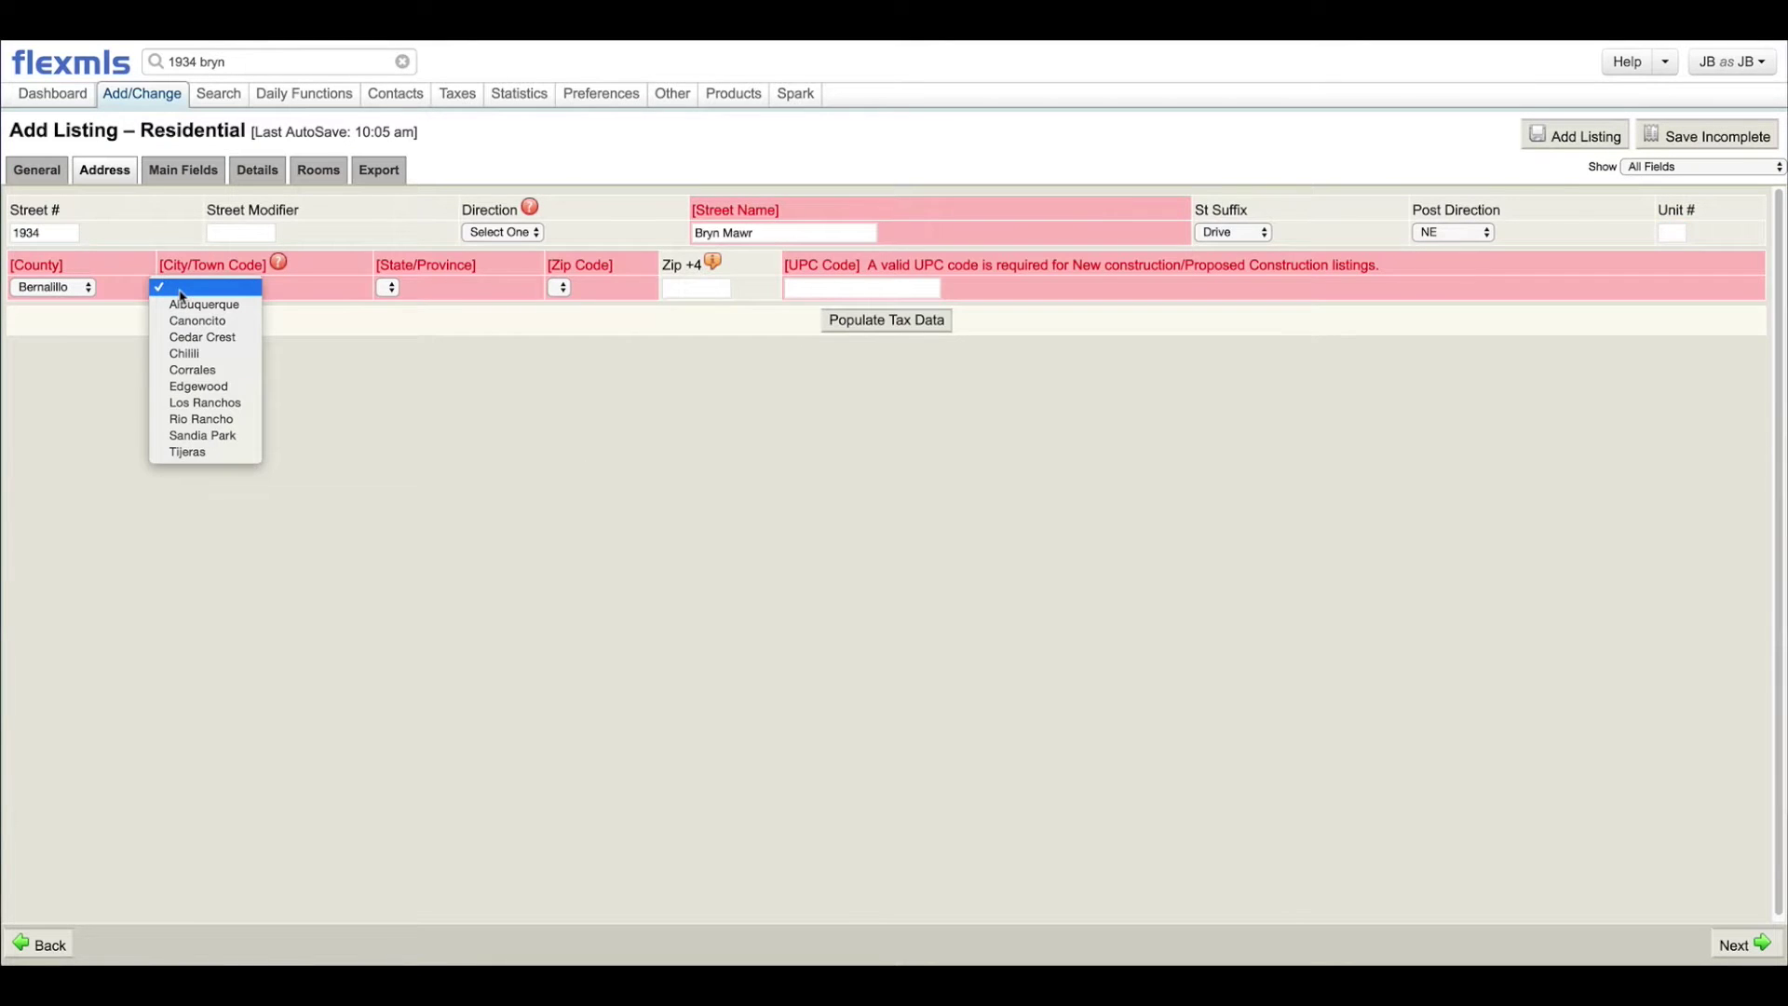
pyautogui.click(37, 383)
pyautogui.click(189, 295)
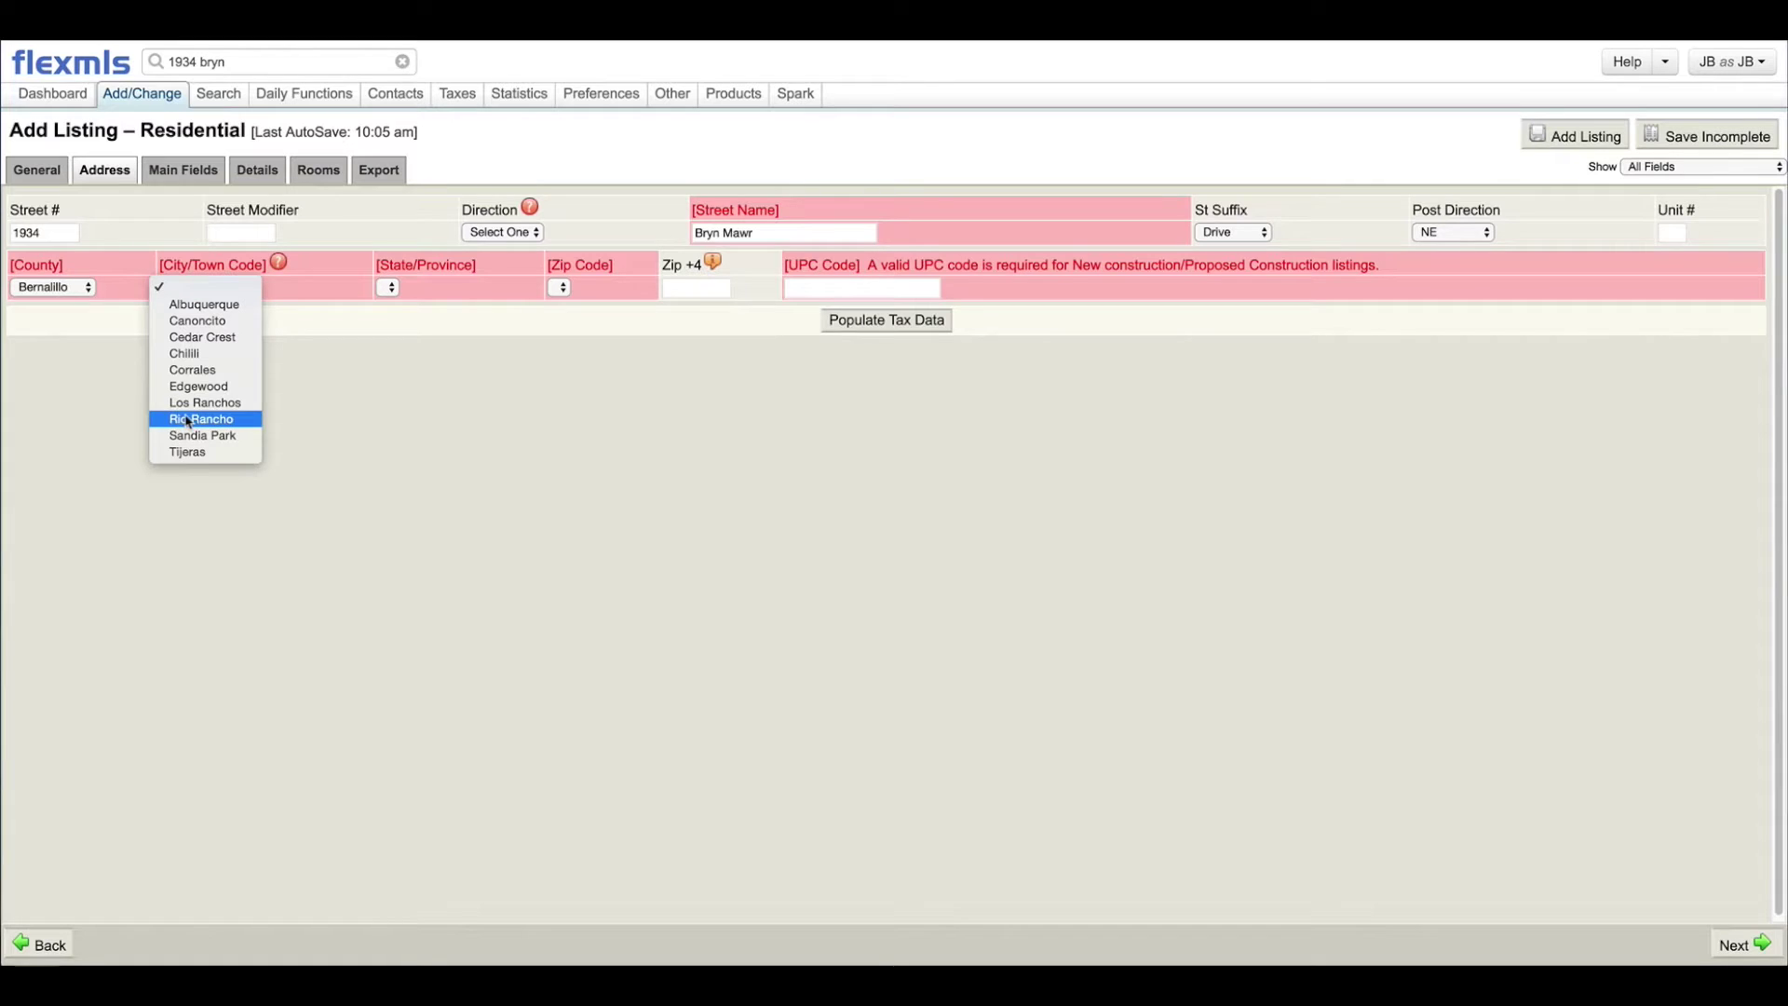
pyautogui.click(109, 435)
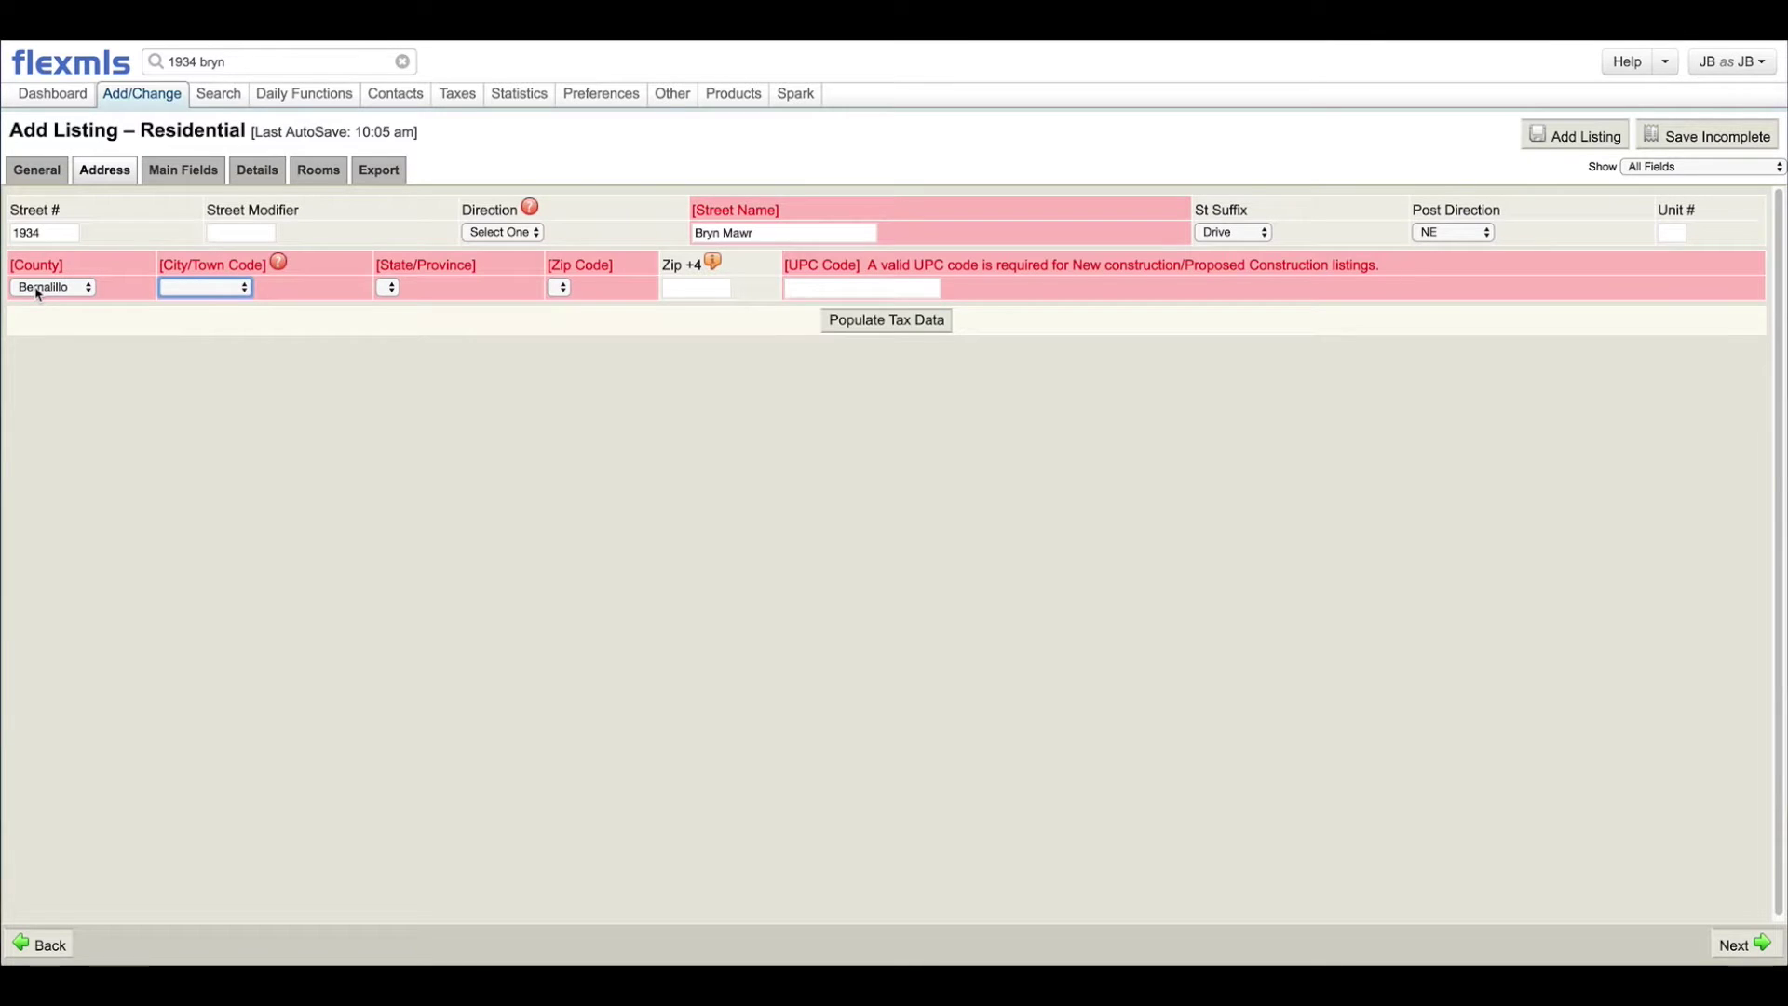
pyautogui.click(199, 296)
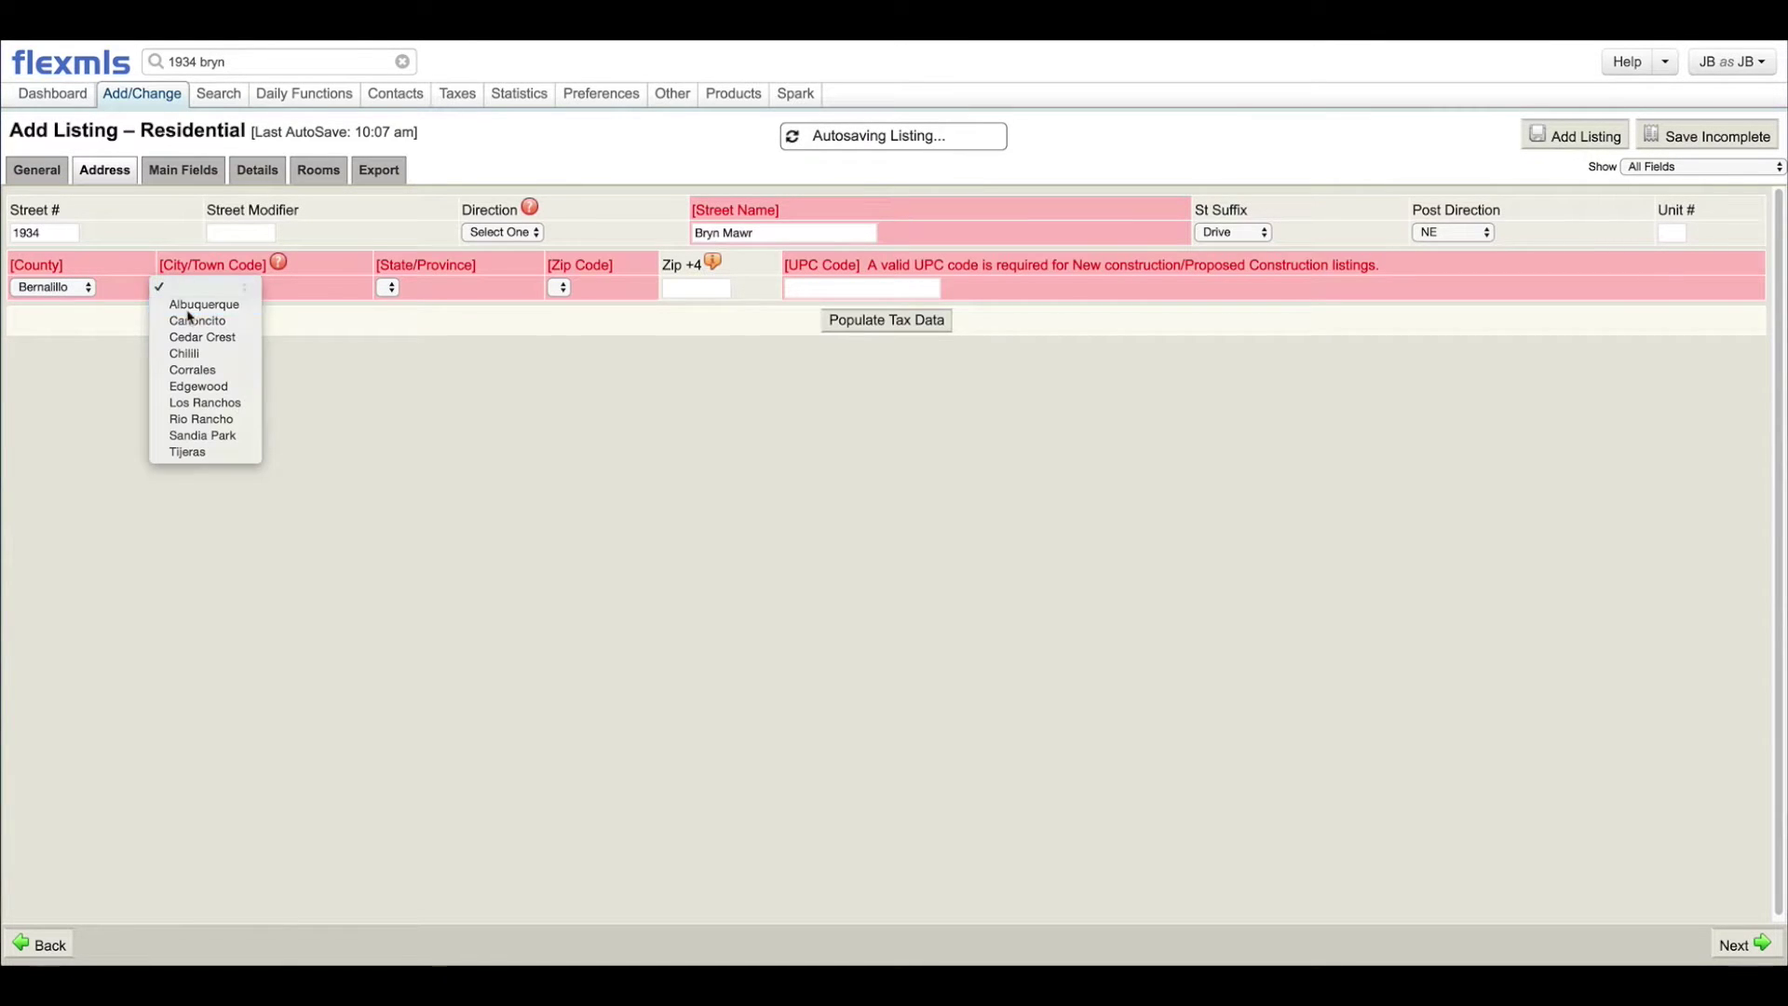
pyautogui.click(199, 305)
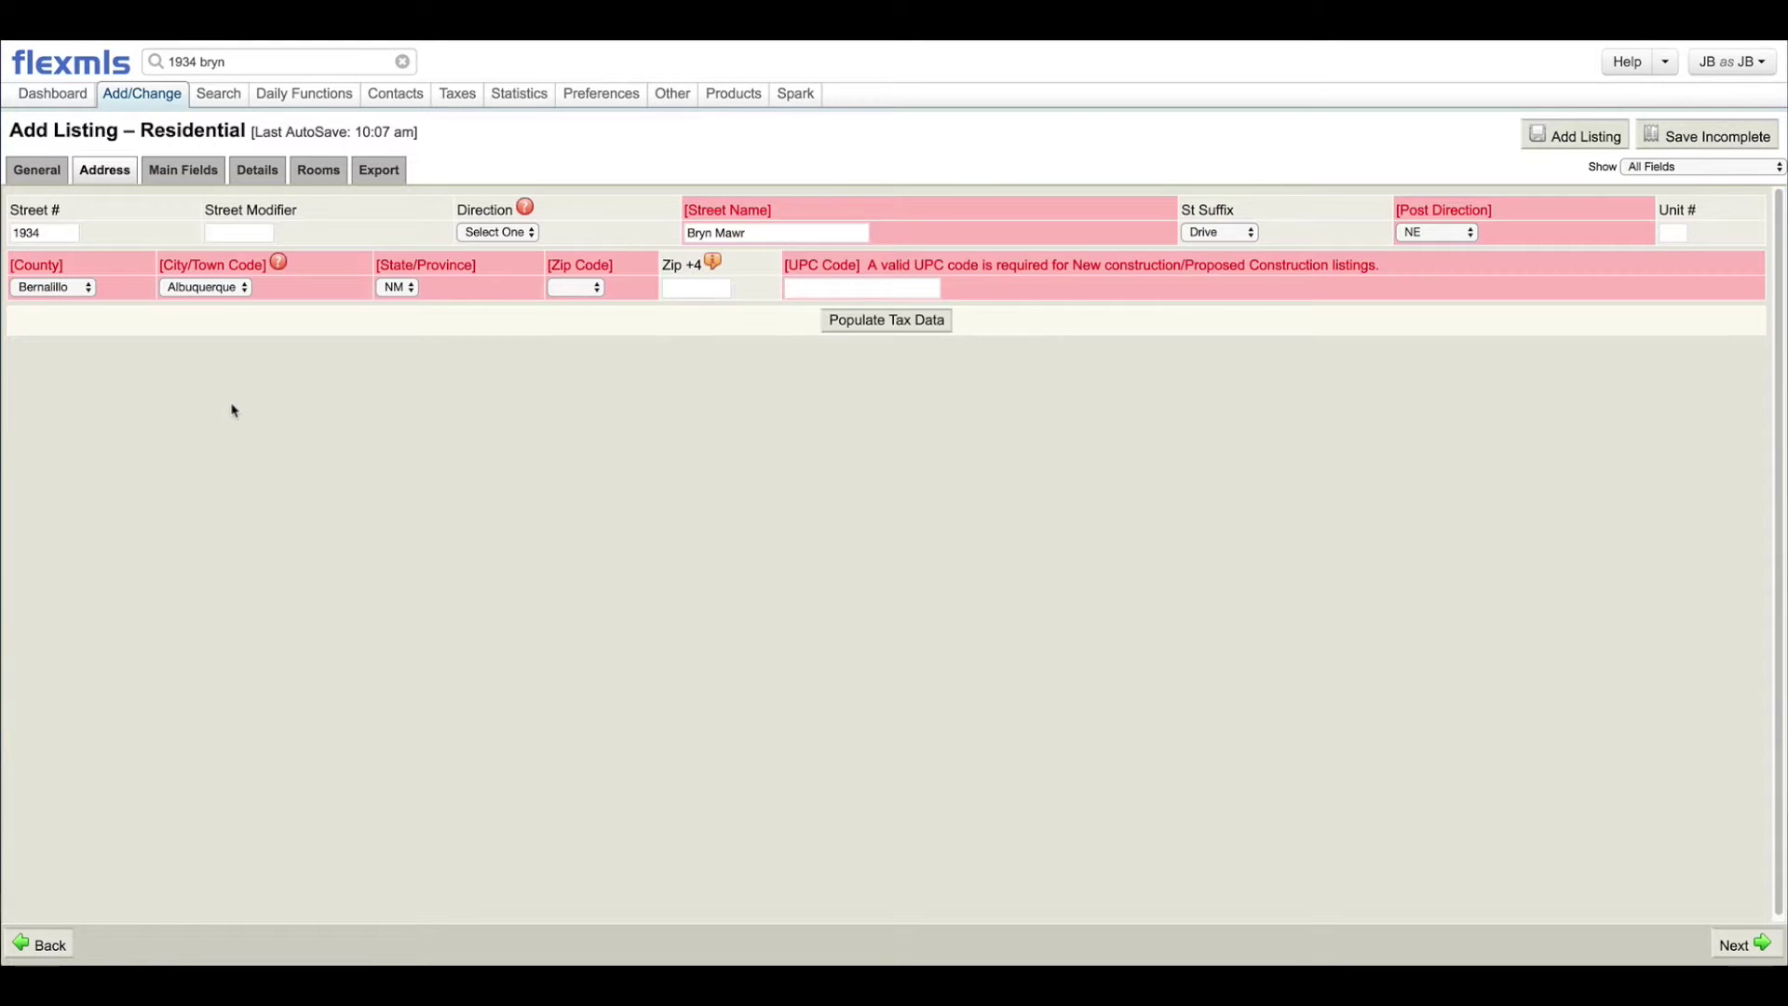
# Step: Briefly switch the county to Valencia with town Los Lunas, then restore Bernalillo and Albuquerque
pyautogui.click(40, 289)
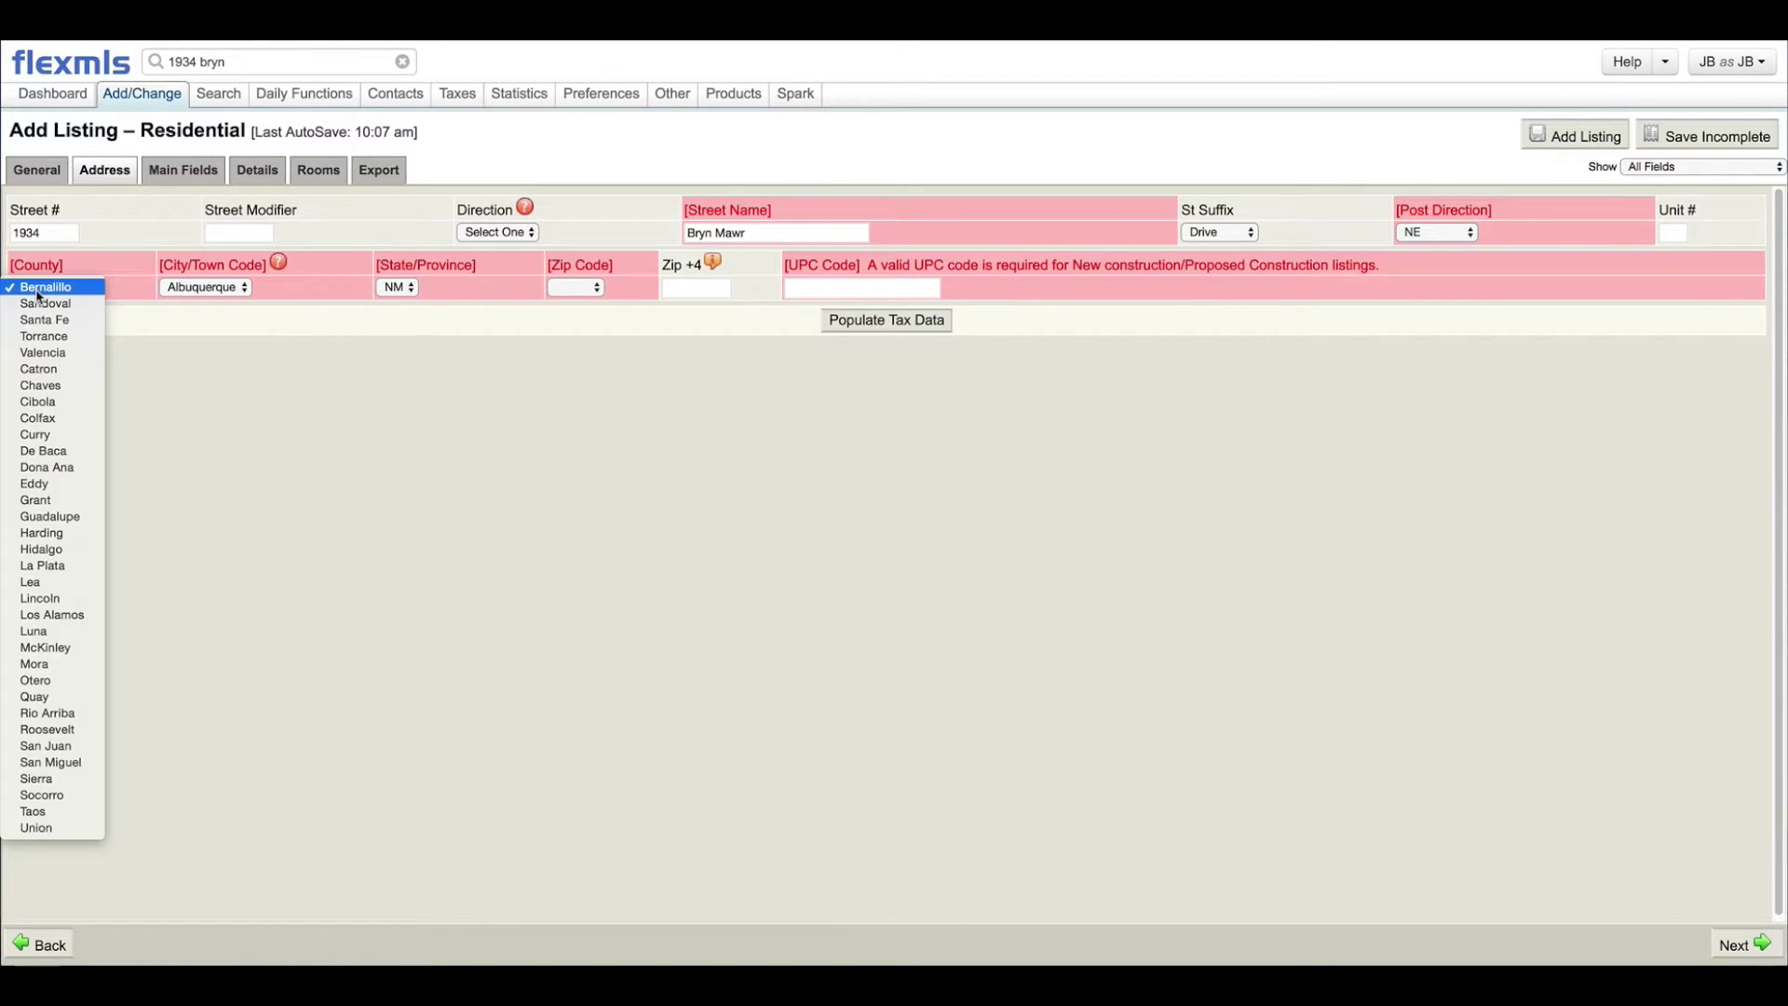
pyautogui.click(49, 361)
pyautogui.click(186, 289)
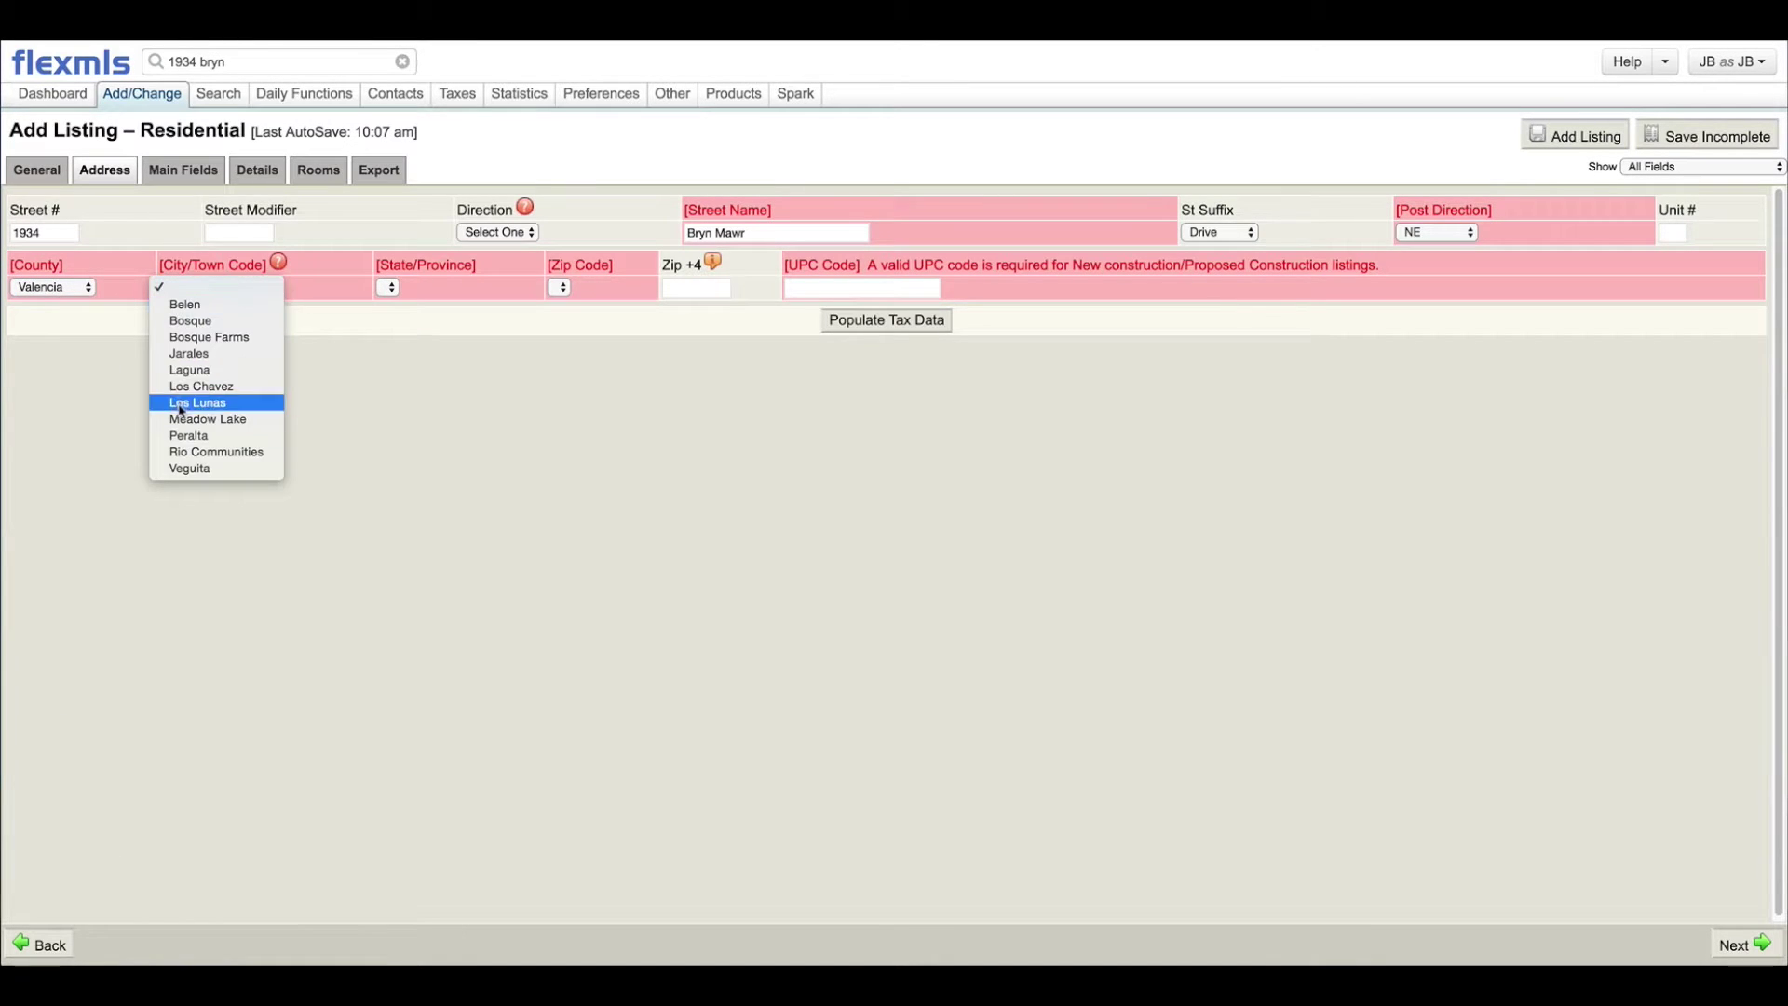
pyautogui.click(186, 419)
pyautogui.click(191, 287)
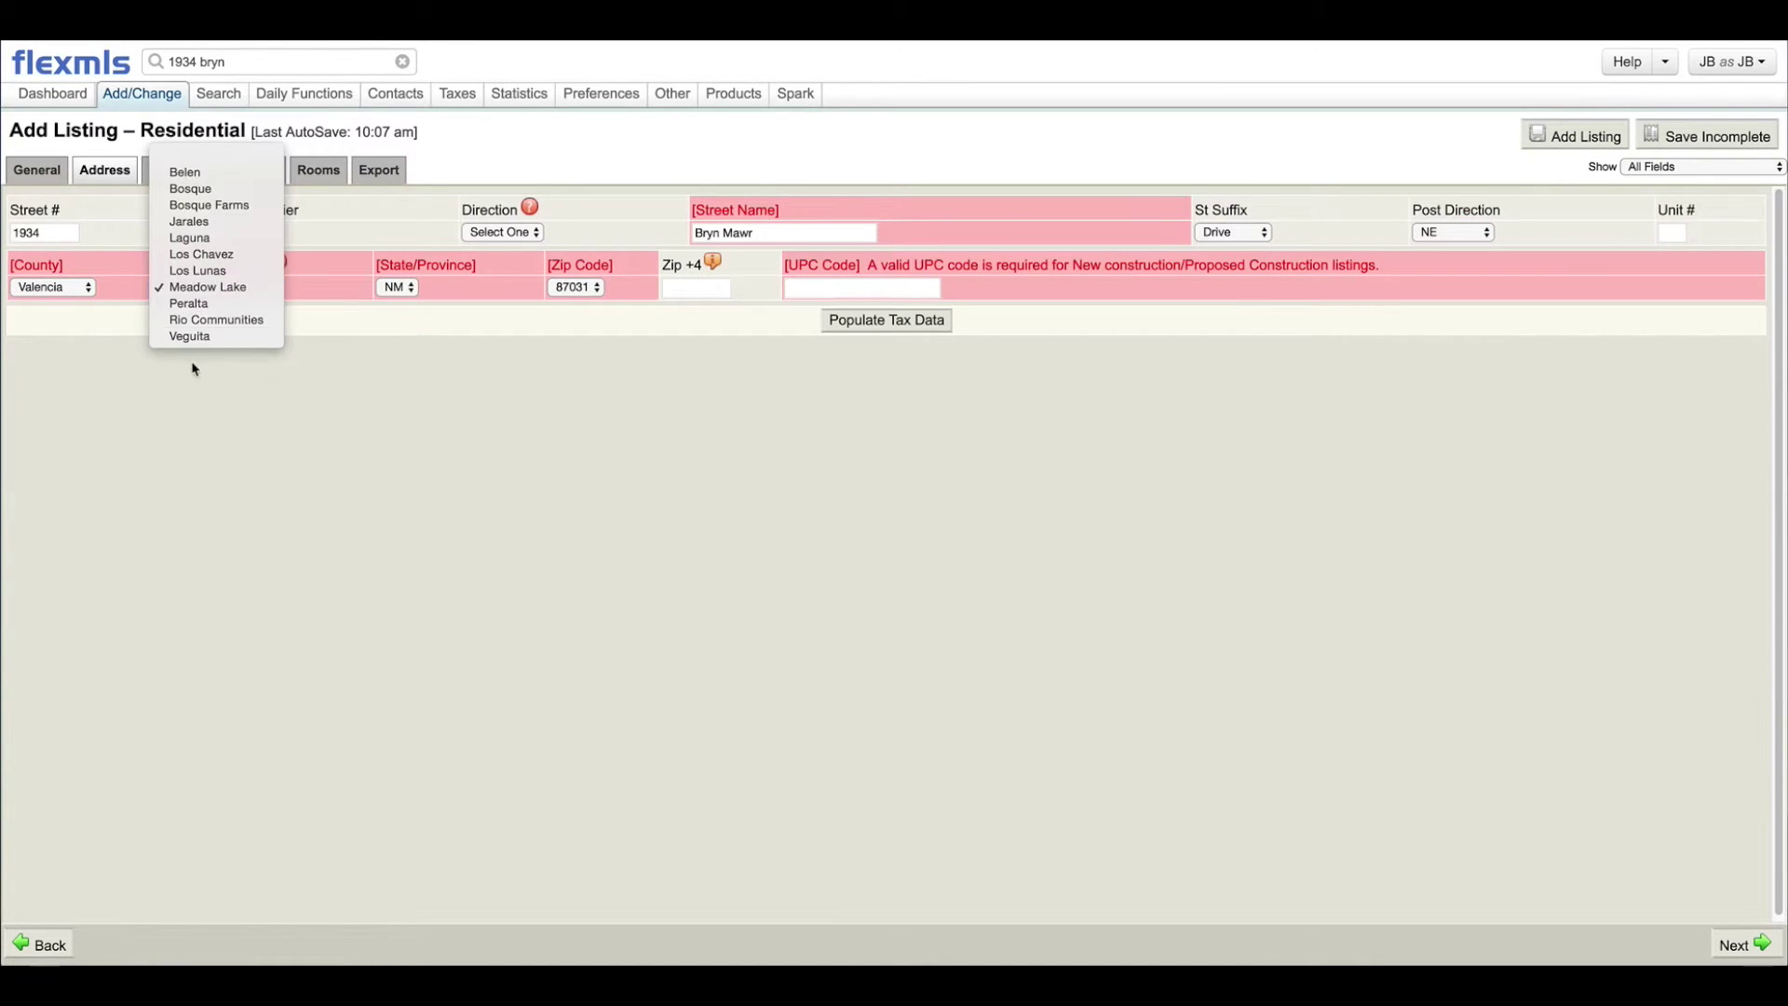
pyautogui.click(191, 277)
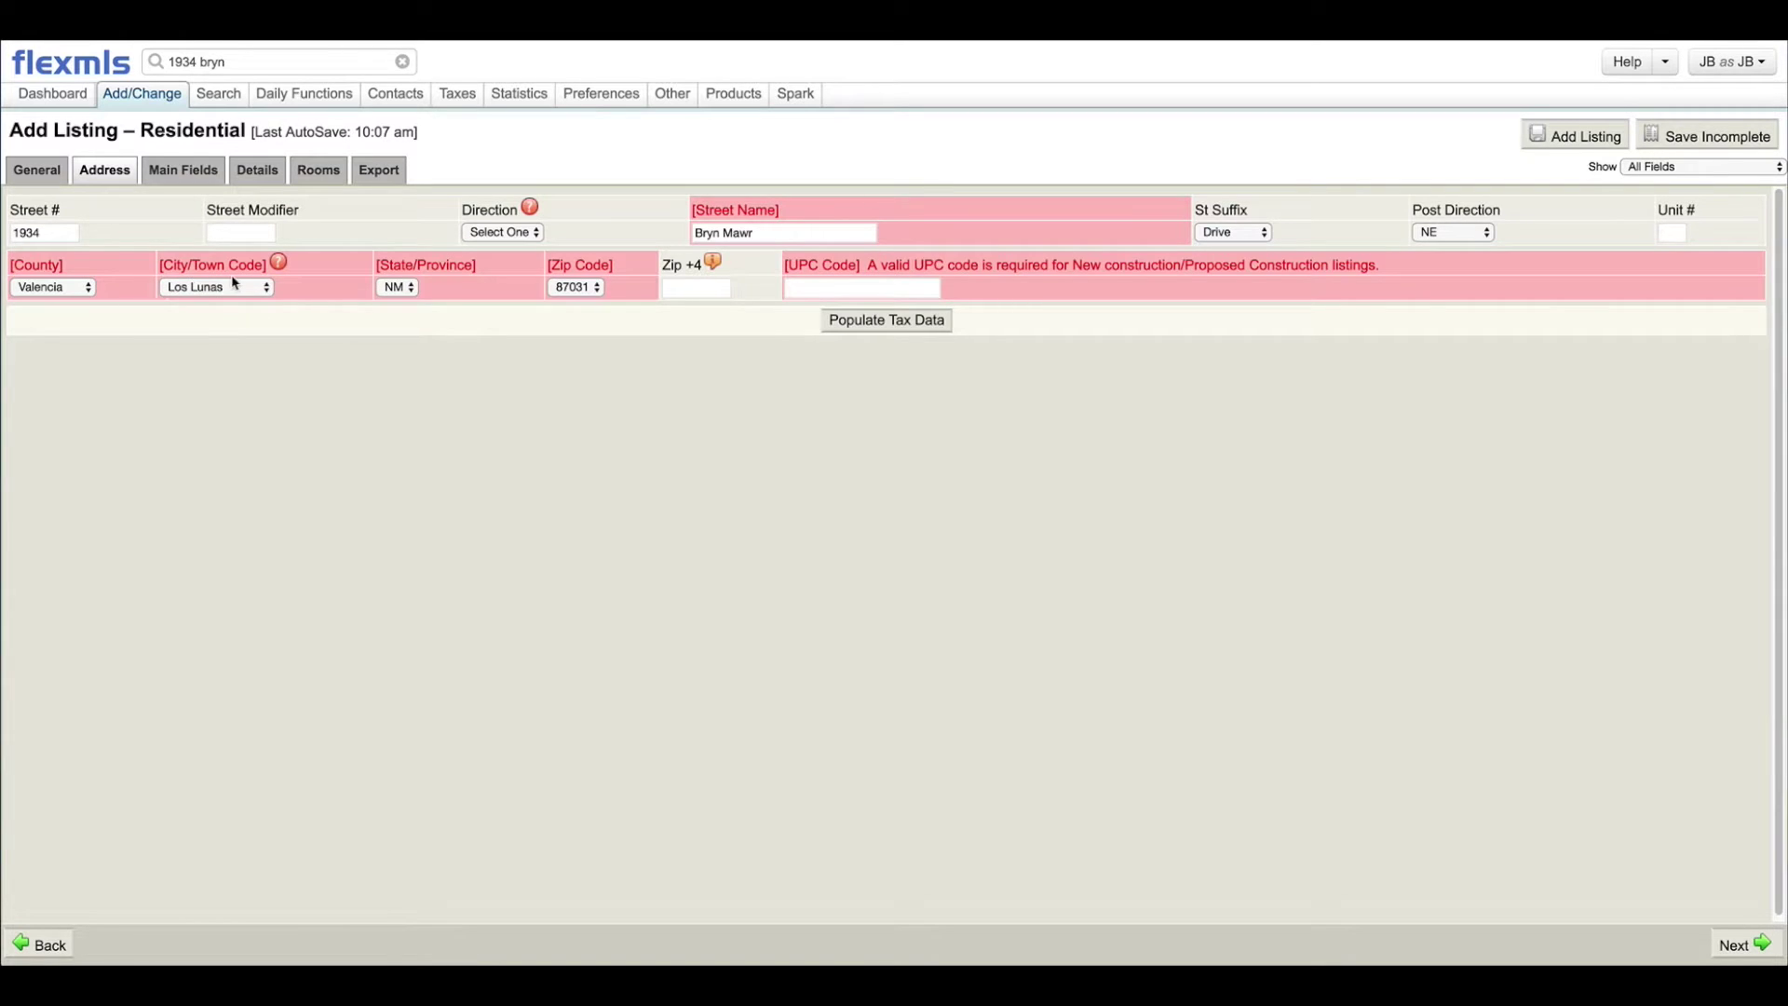
pyautogui.click(42, 290)
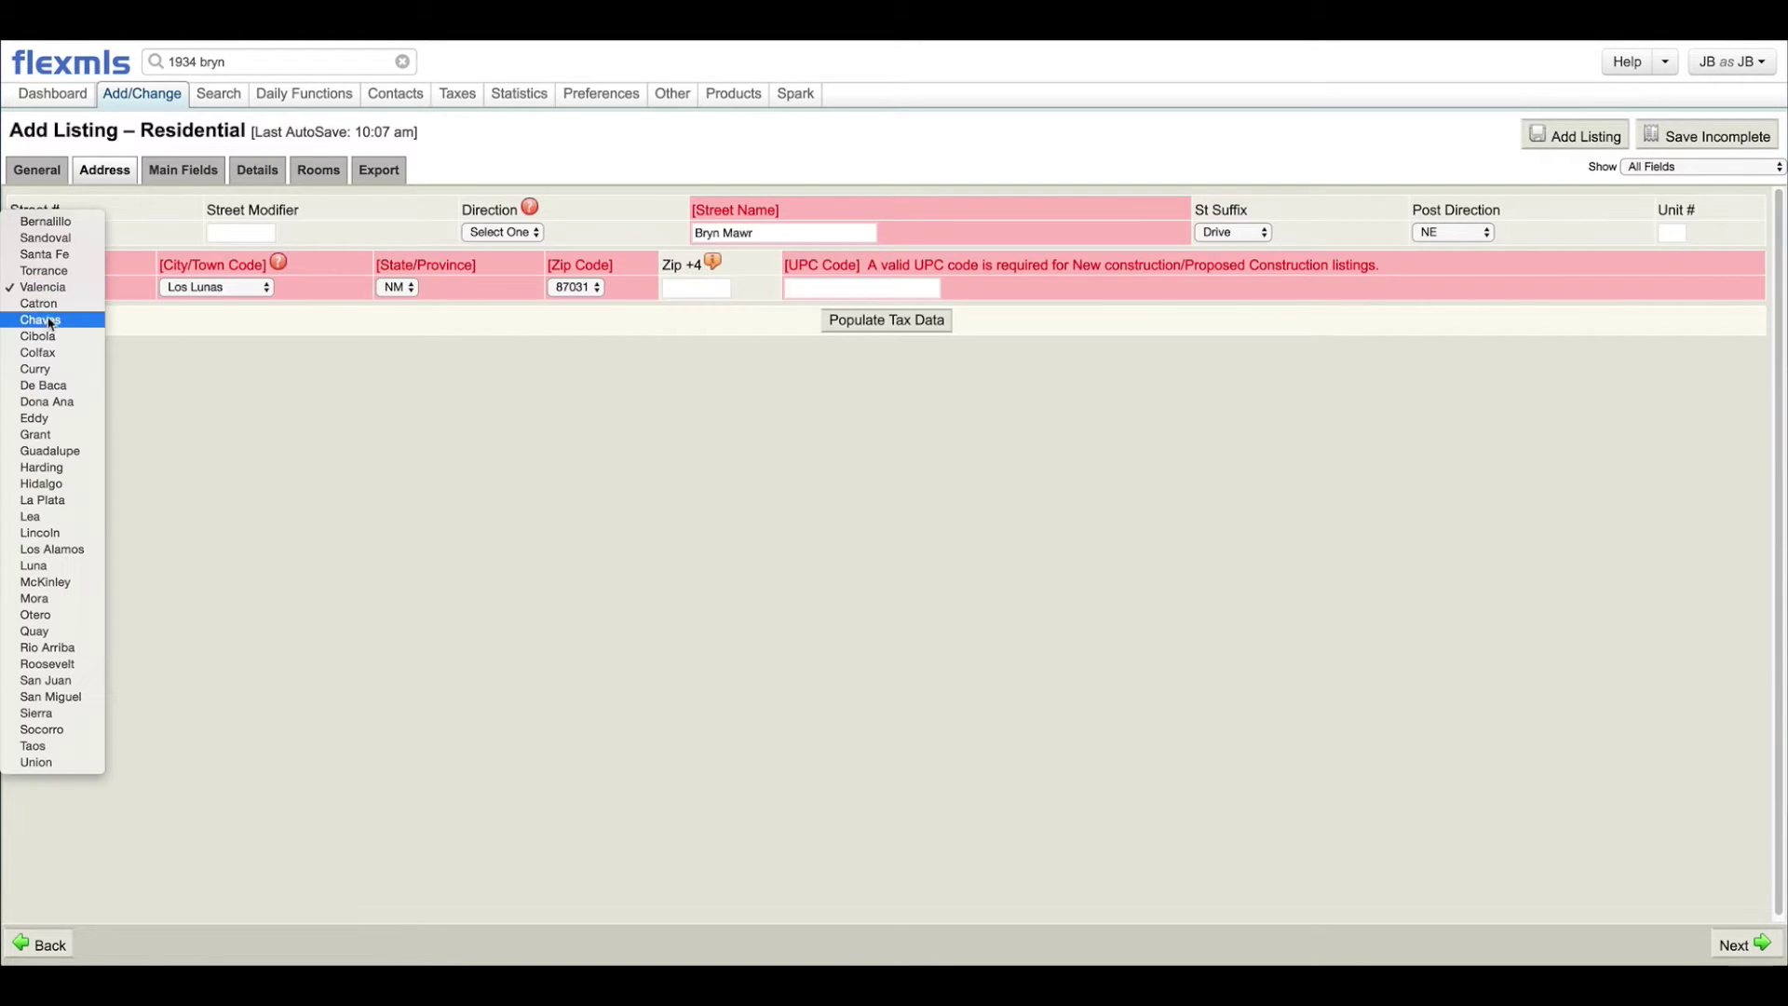
pyautogui.click(42, 221)
pyautogui.click(179, 291)
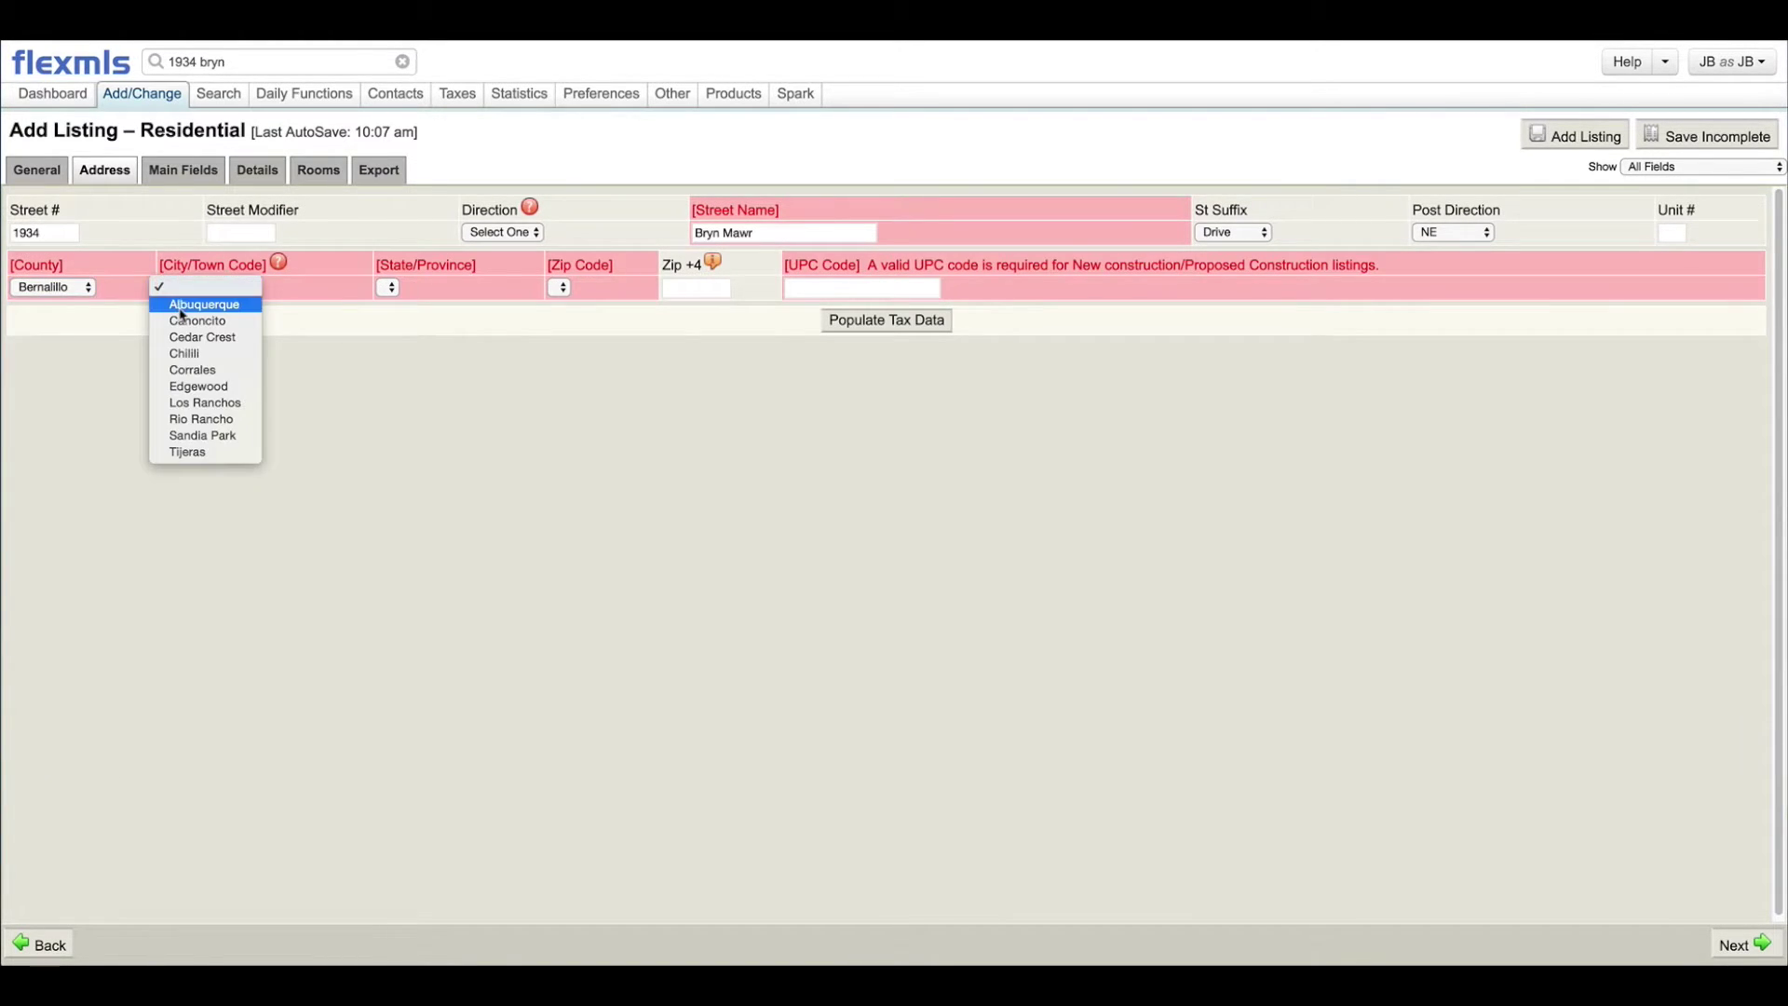
pyautogui.click(179, 307)
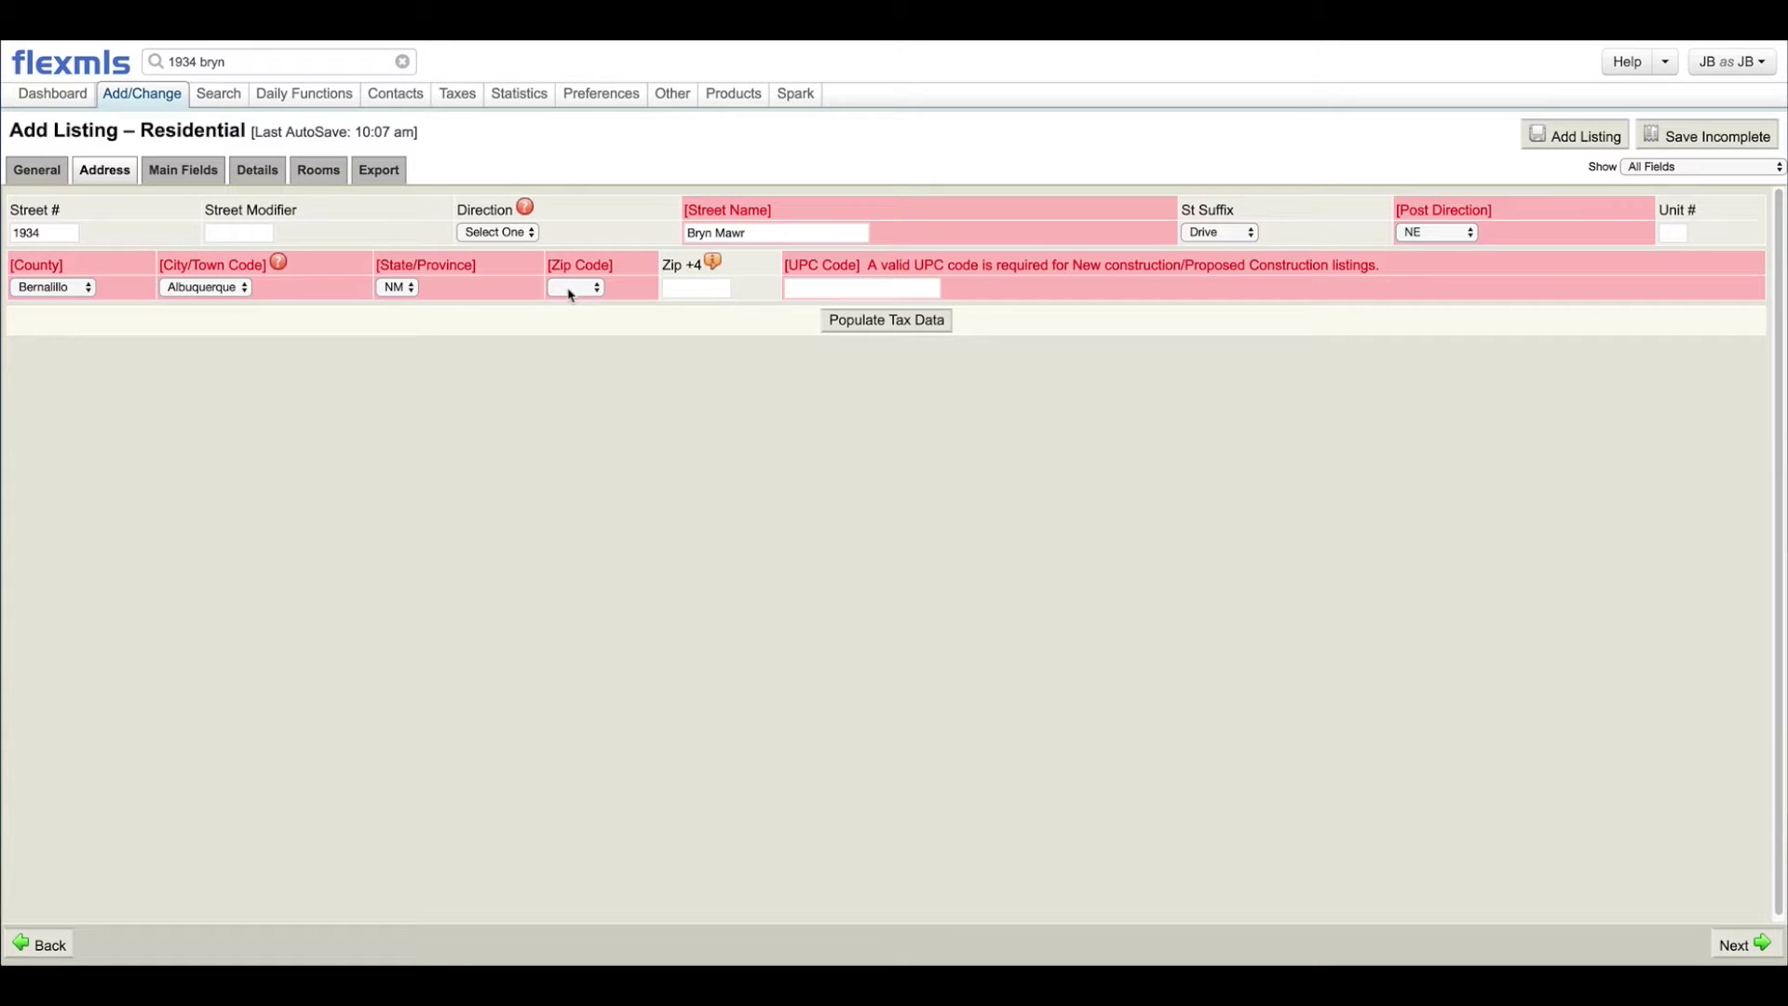
# Step: Select zip code 87106, reviewing and dismissing the matching-listing suggestions
pyautogui.click(308, 61)
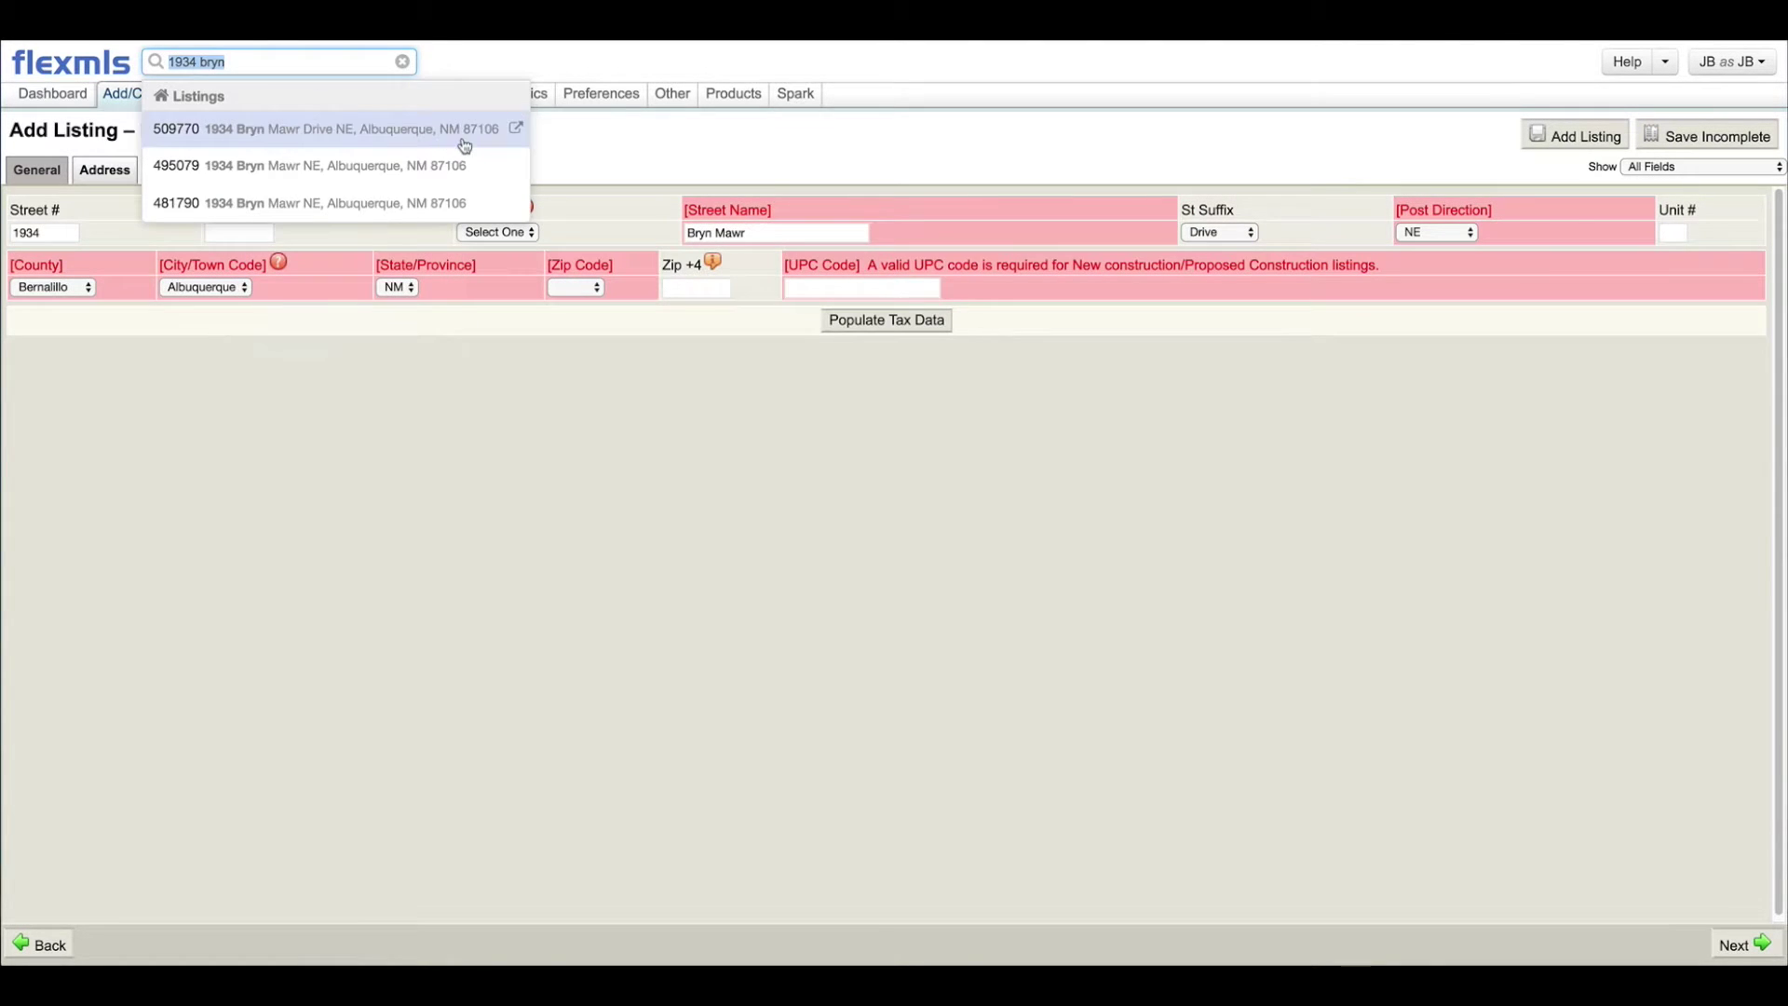
pyautogui.click(582, 290)
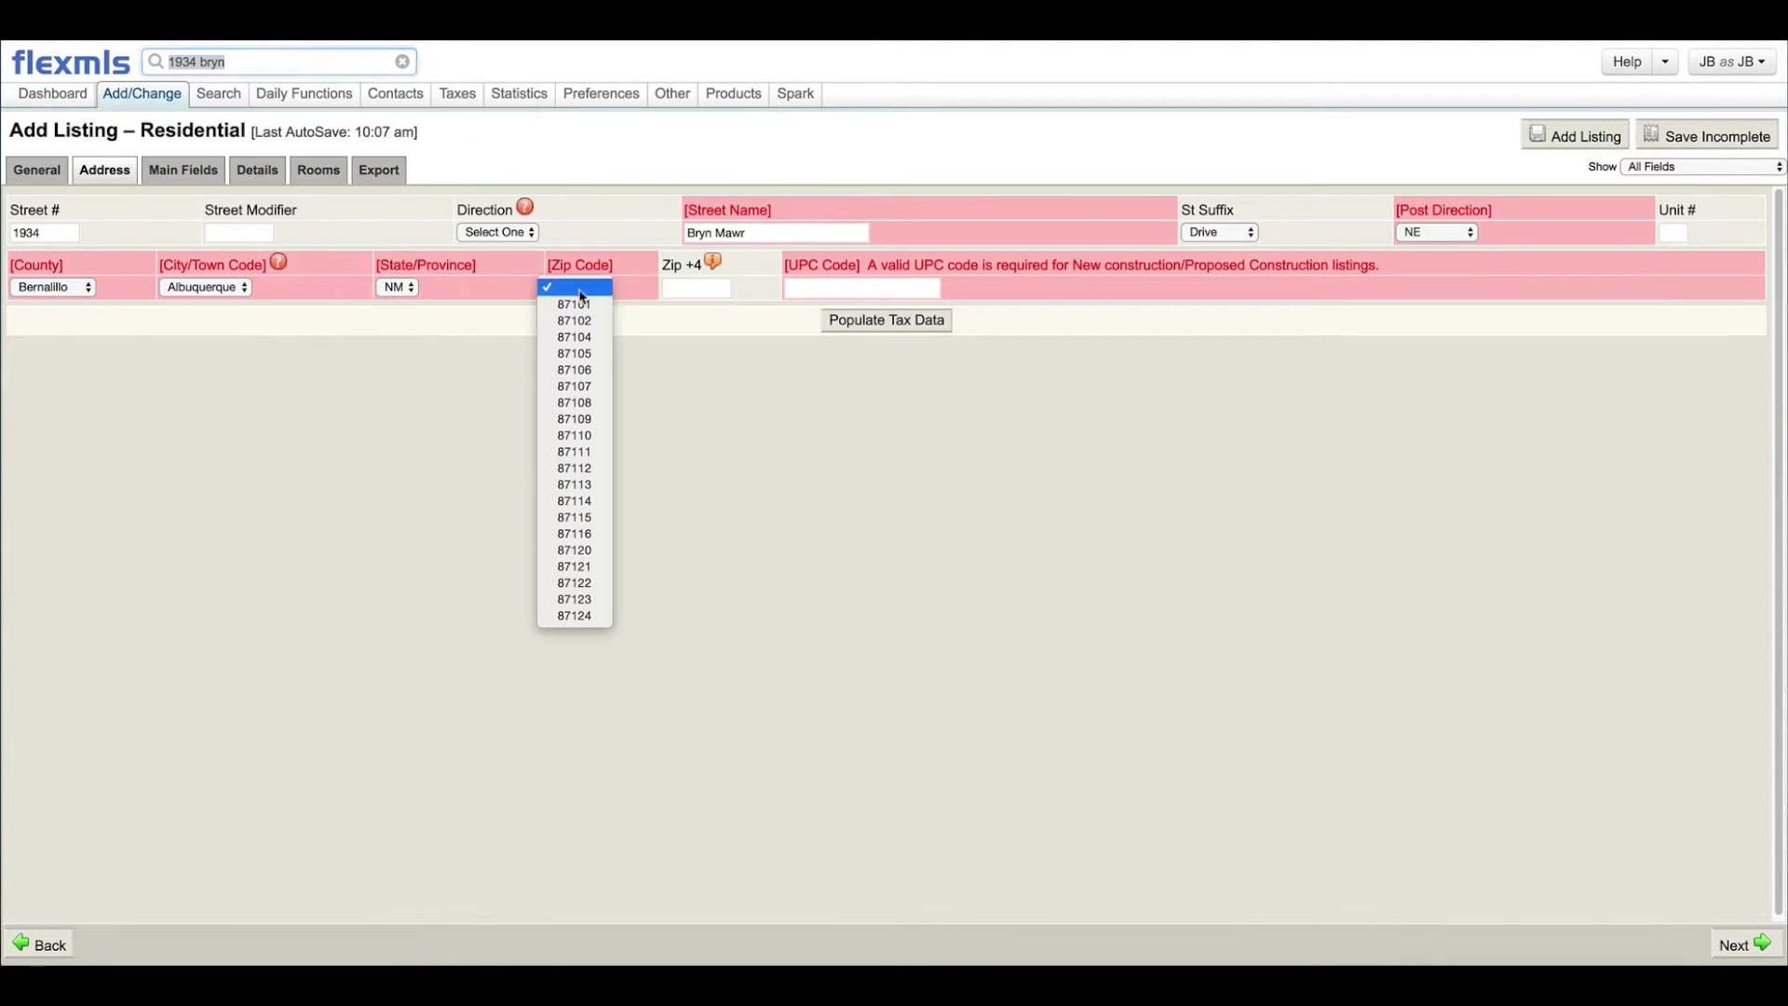
pyautogui.click(580, 372)
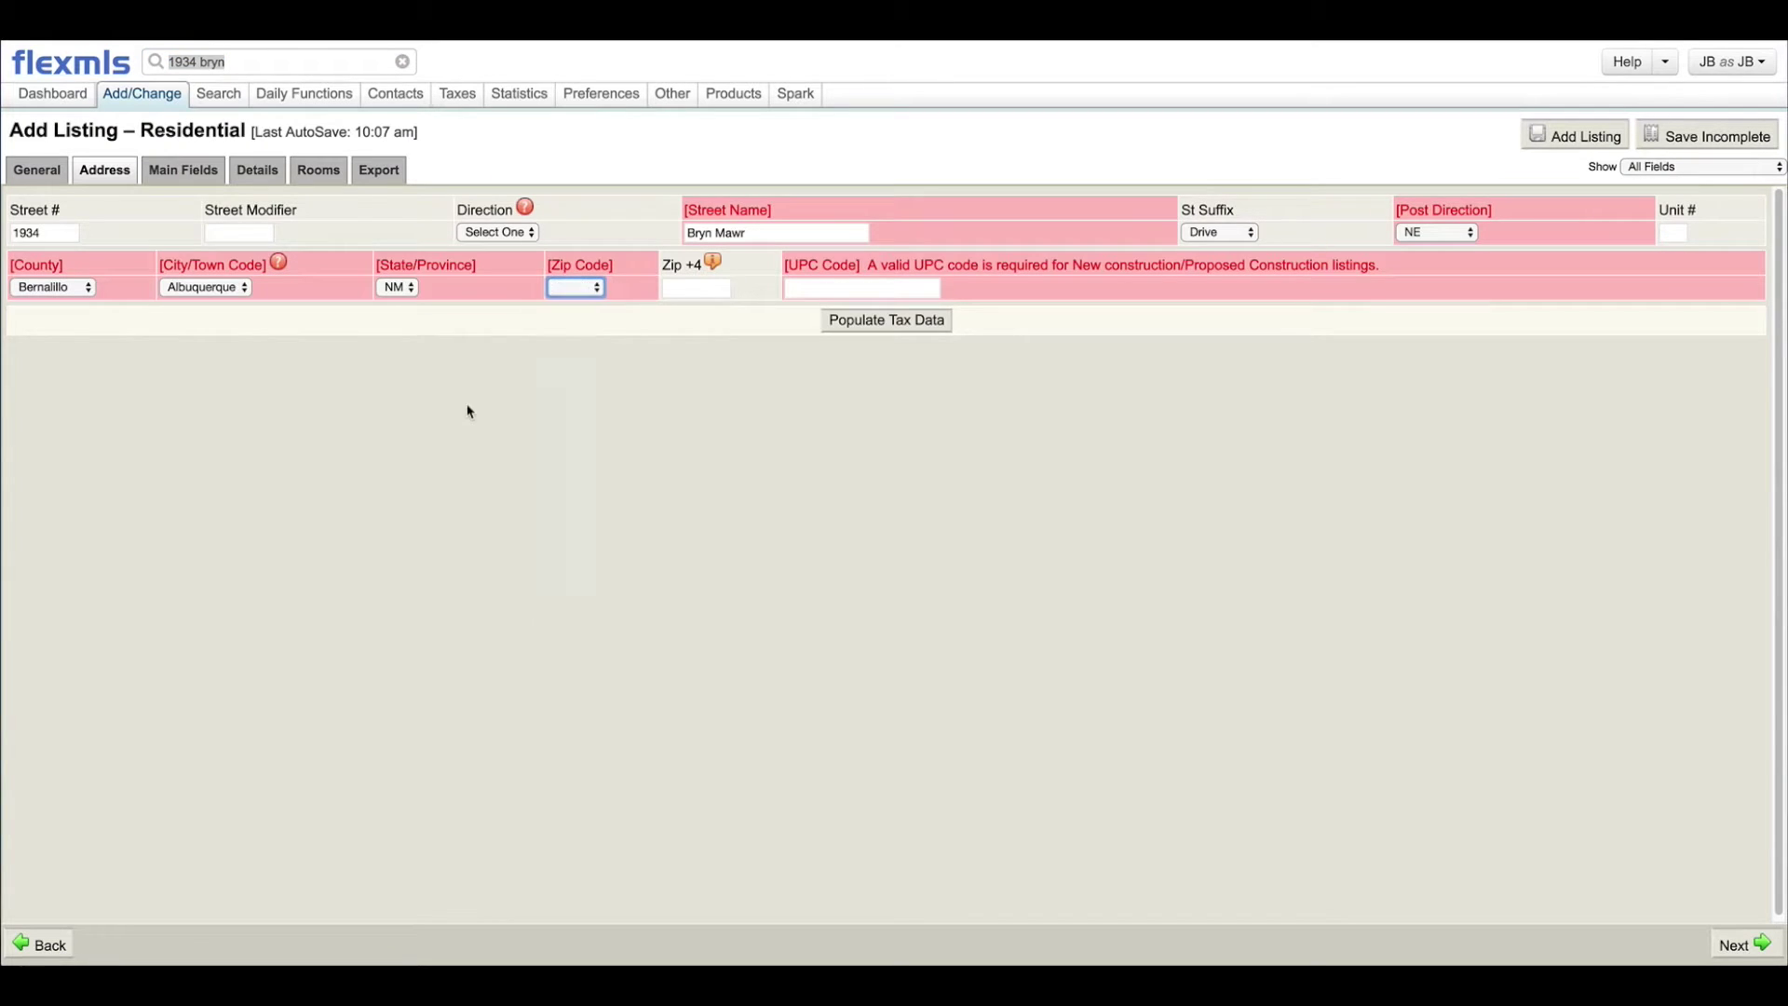
pyautogui.click(251, 61)
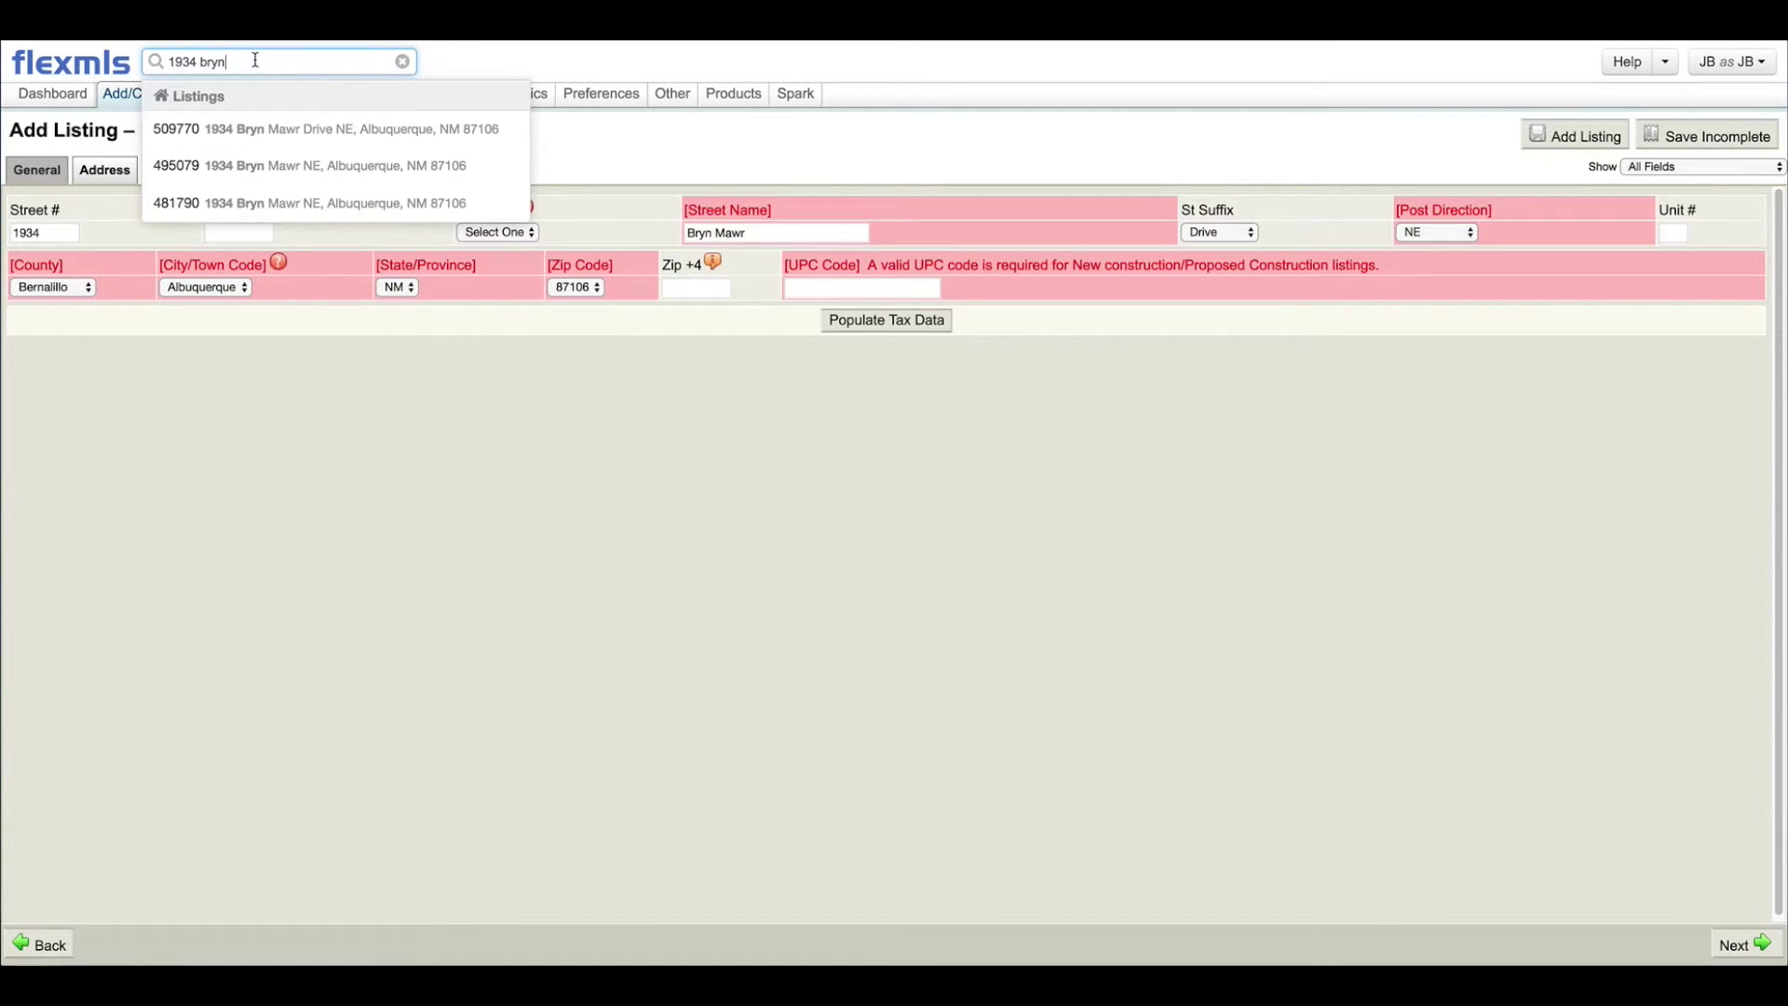
pyautogui.click(440, 424)
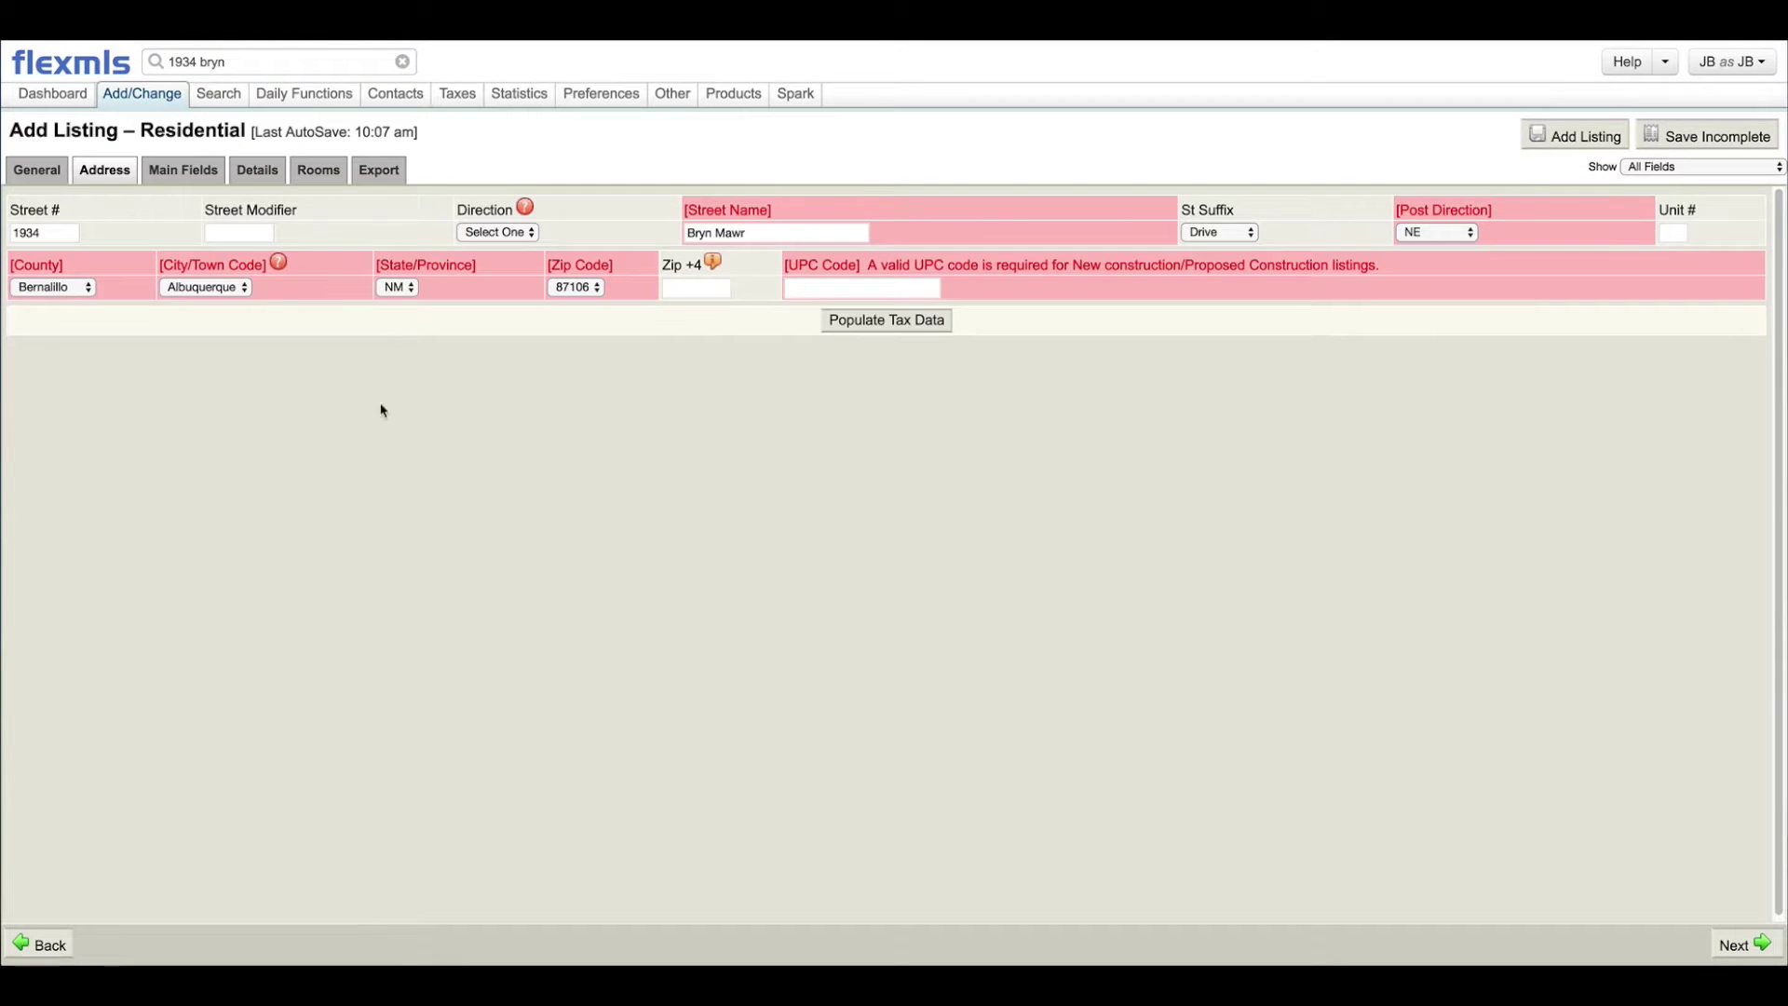
pyautogui.click(249, 61)
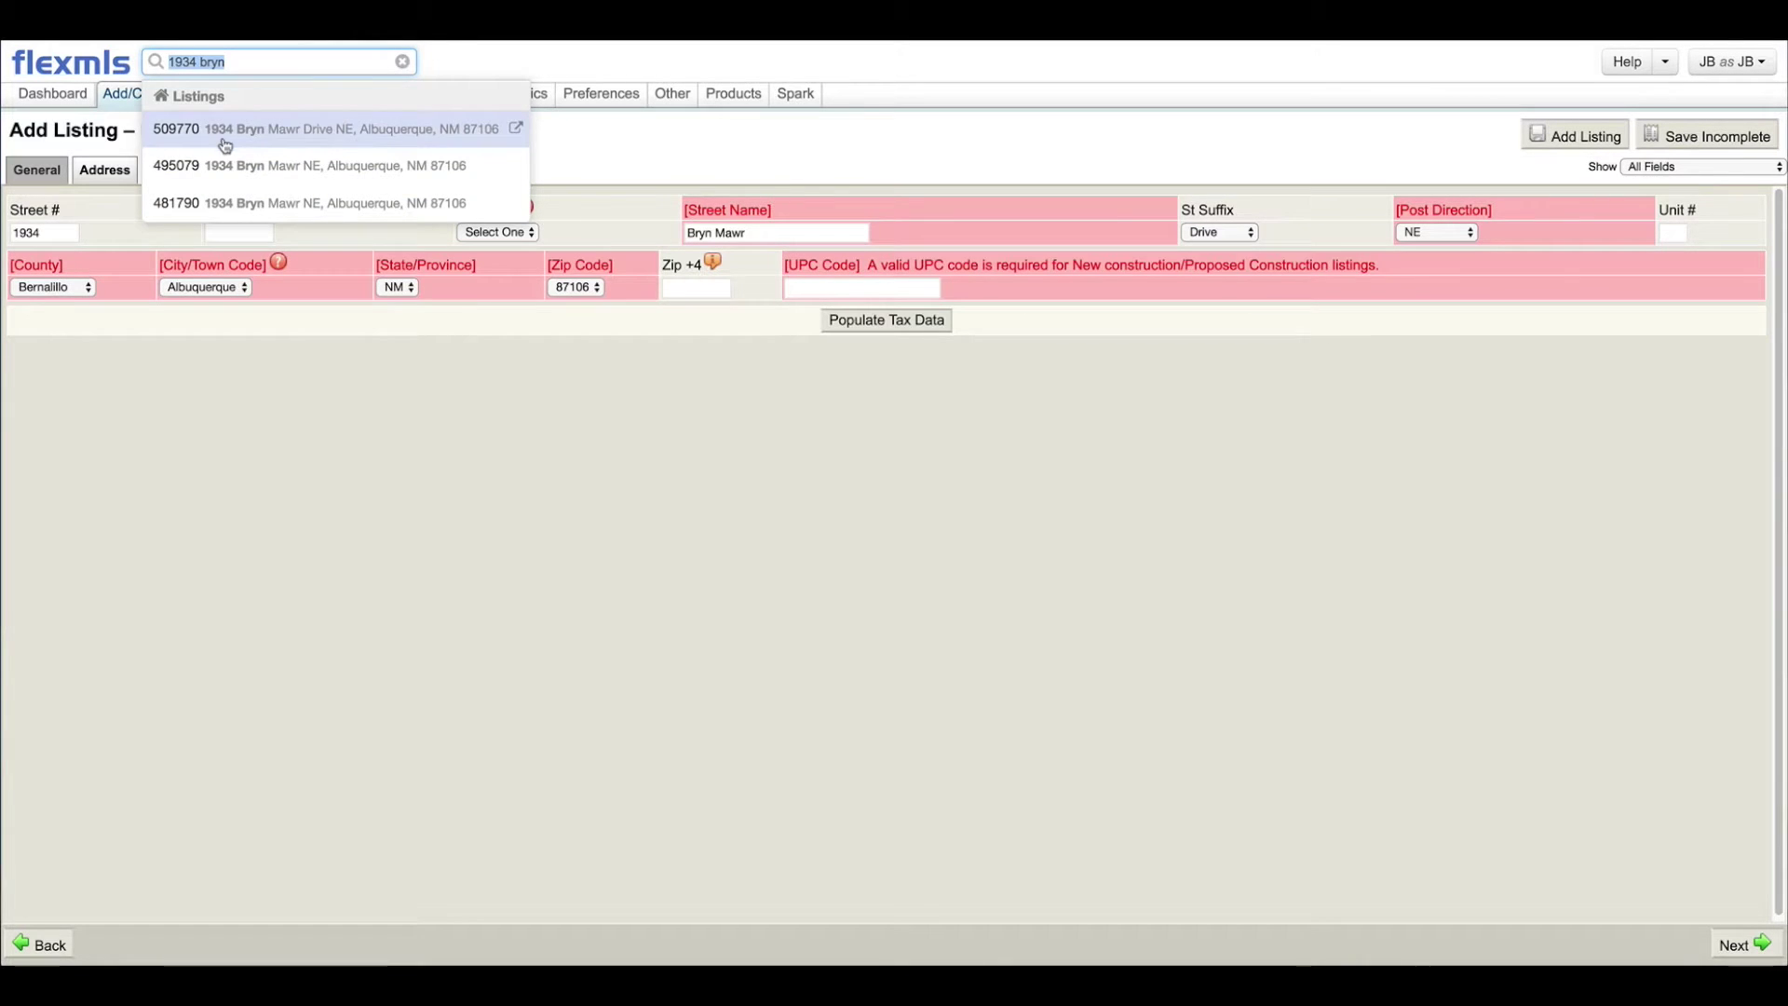
pyautogui.click(372, 402)
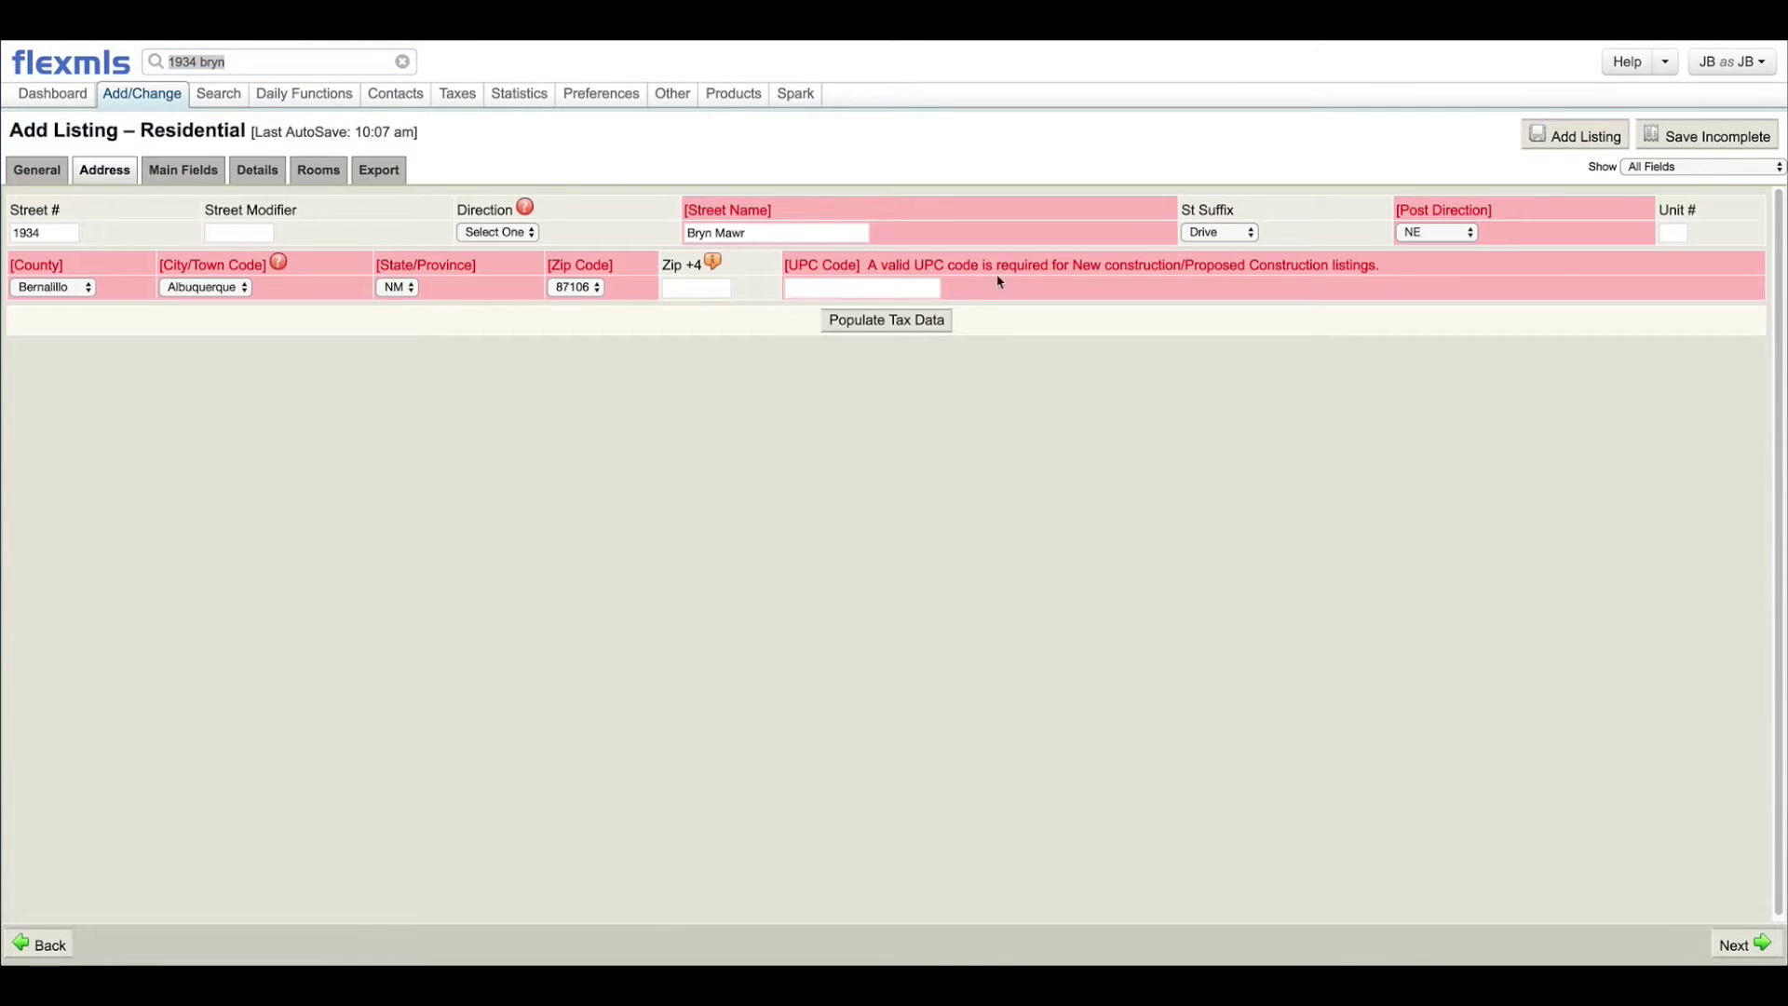
pyautogui.click(823, 289)
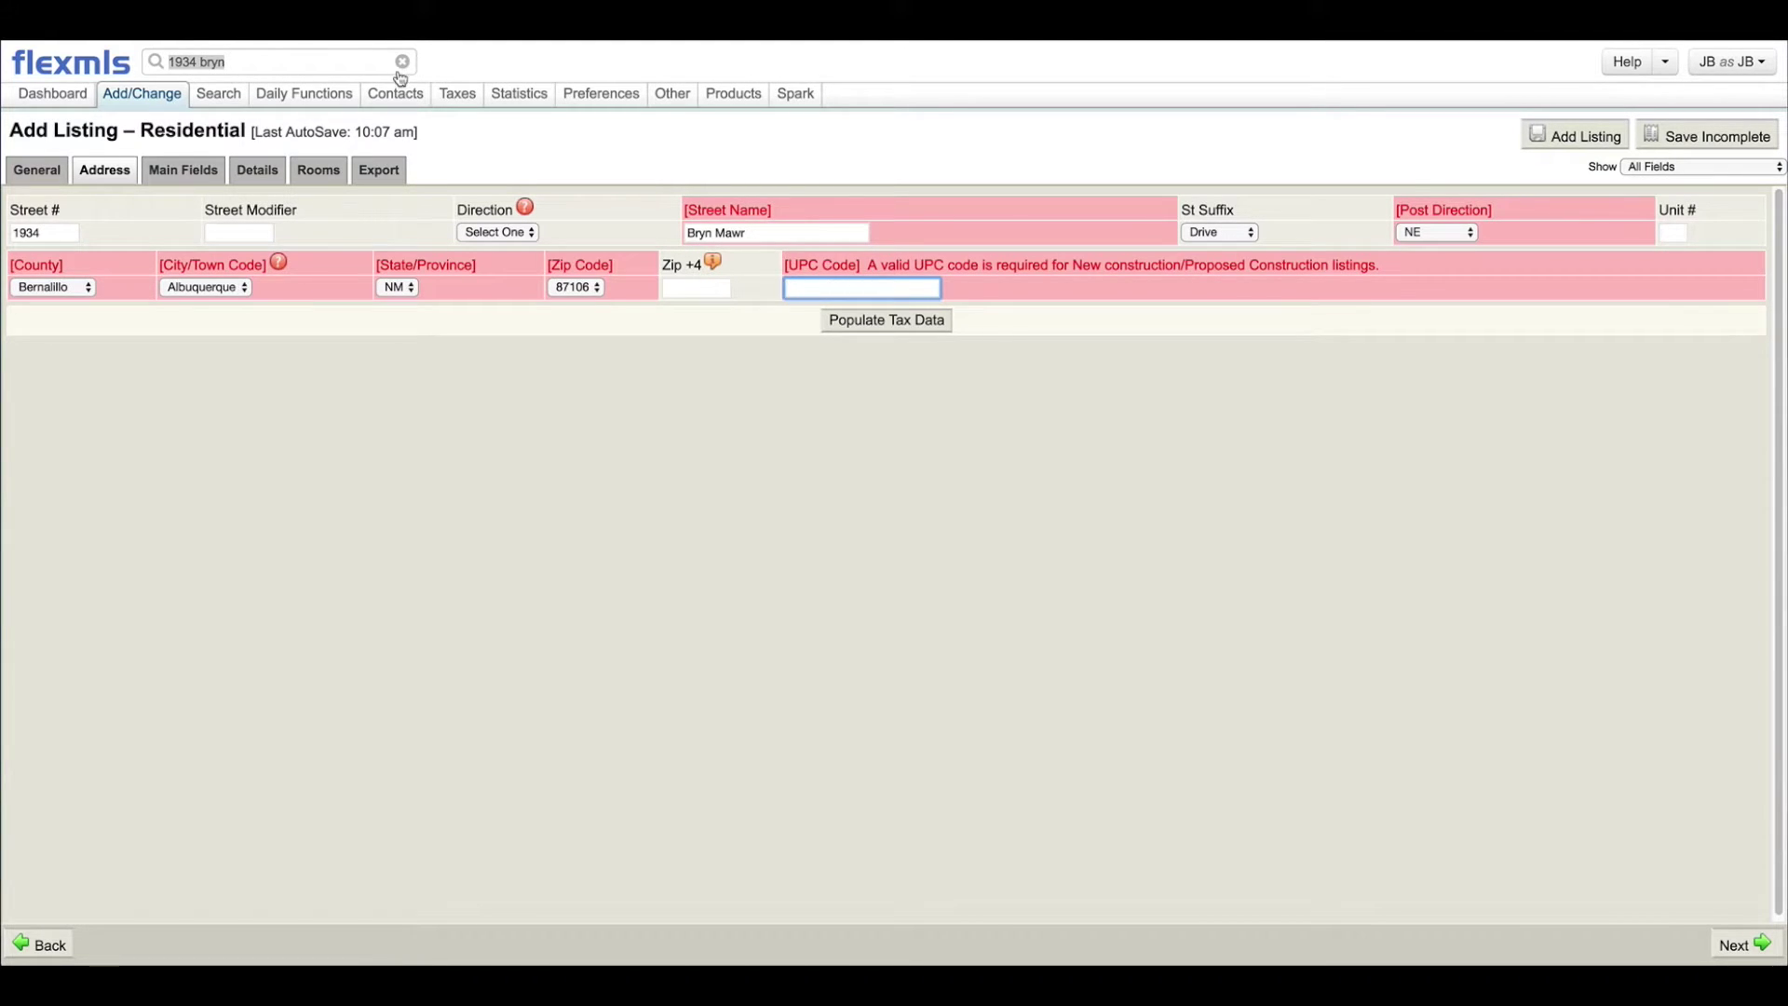
# Step: Populate Zip+4 1711 and the UPC code from tax data, and set post direction NE
pyautogui.moveTo(452, 93)
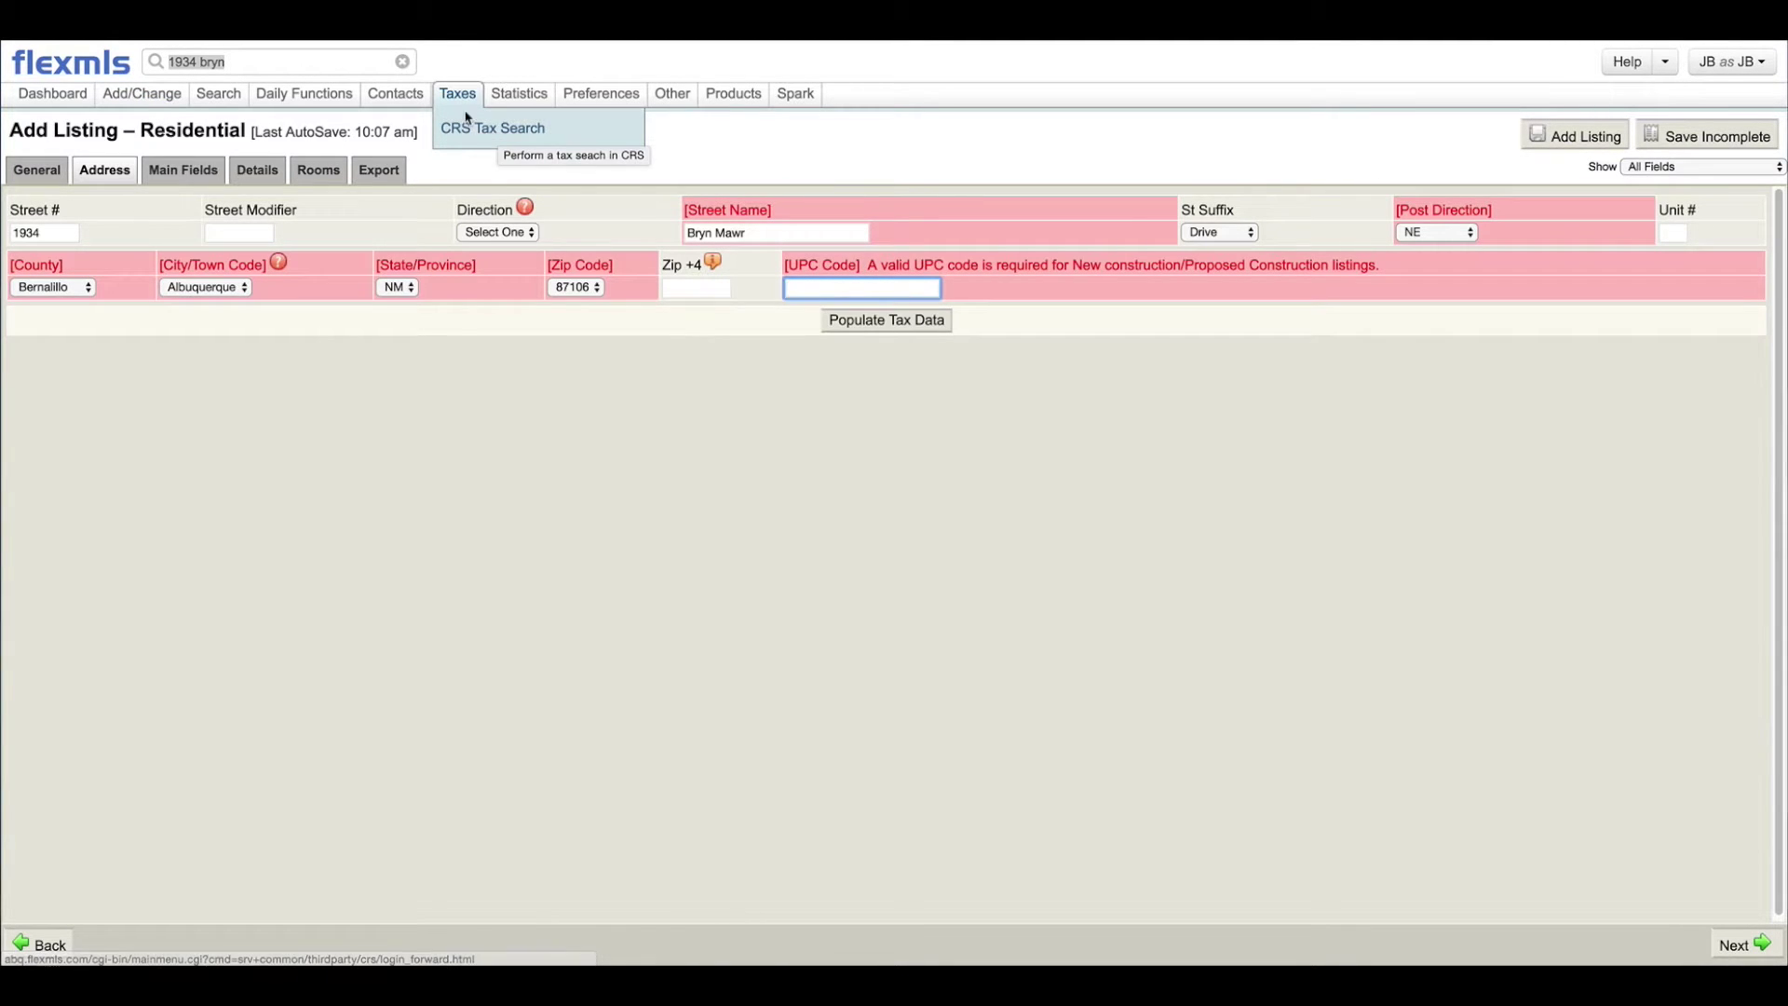
pyautogui.click(784, 388)
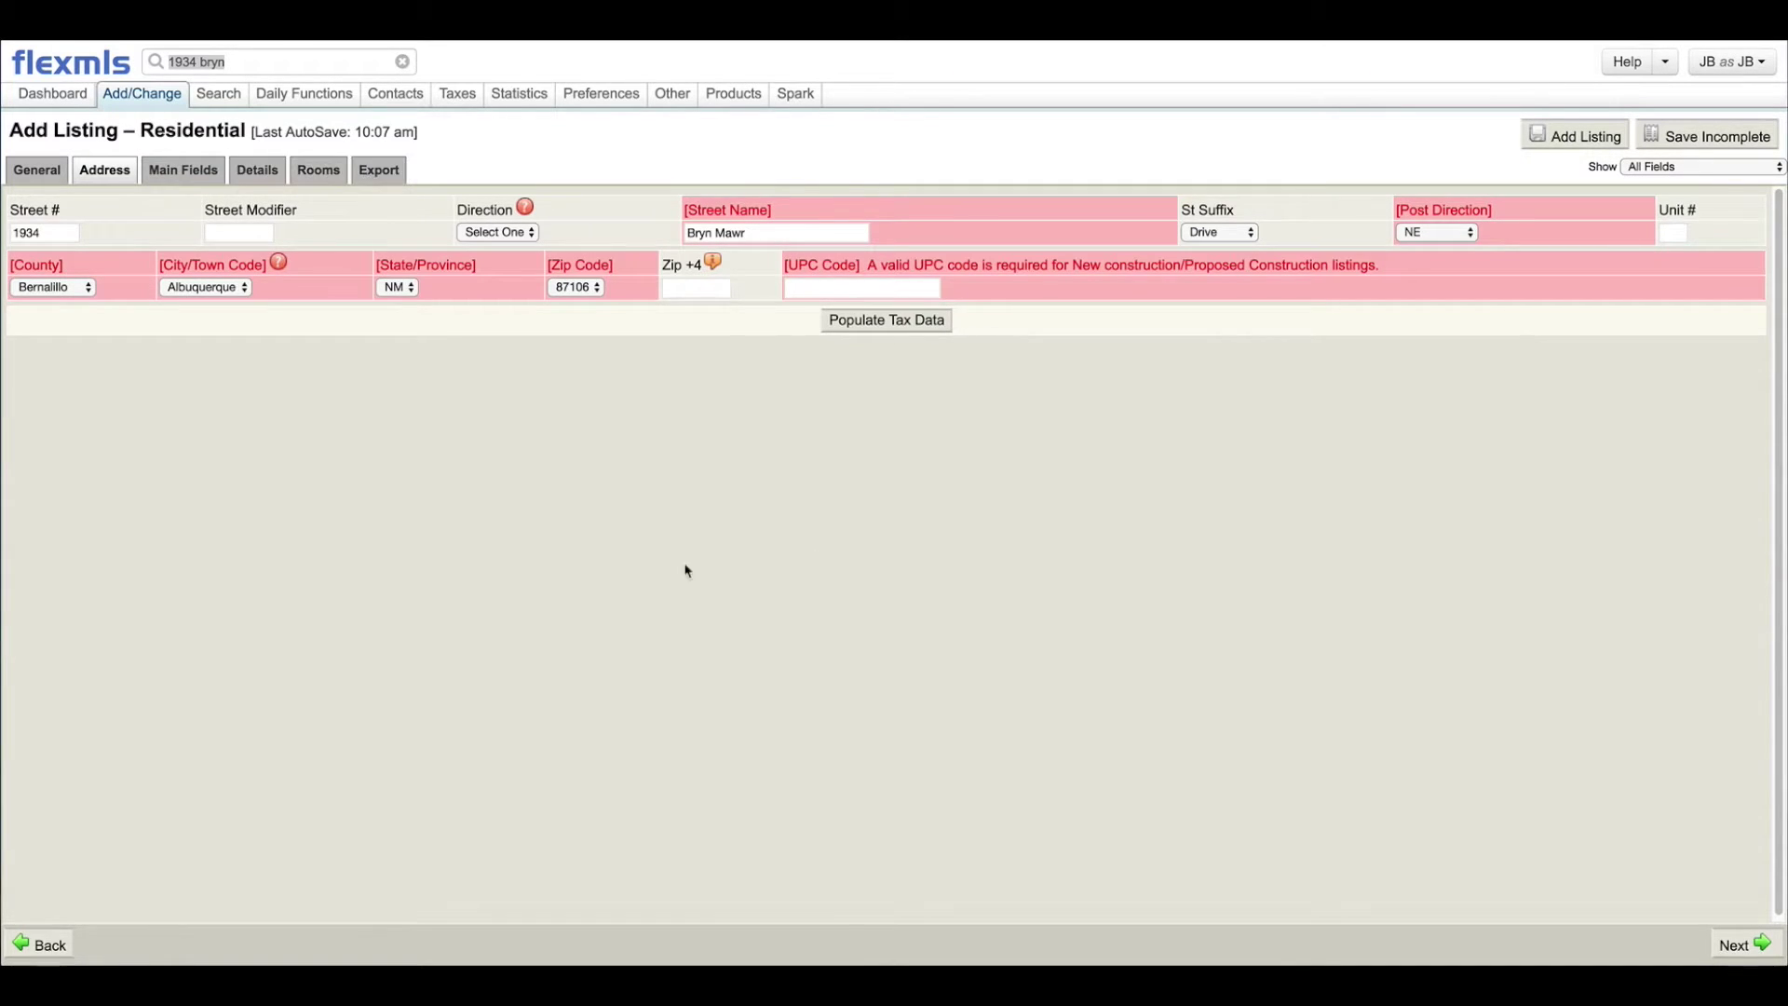
pyautogui.click(851, 321)
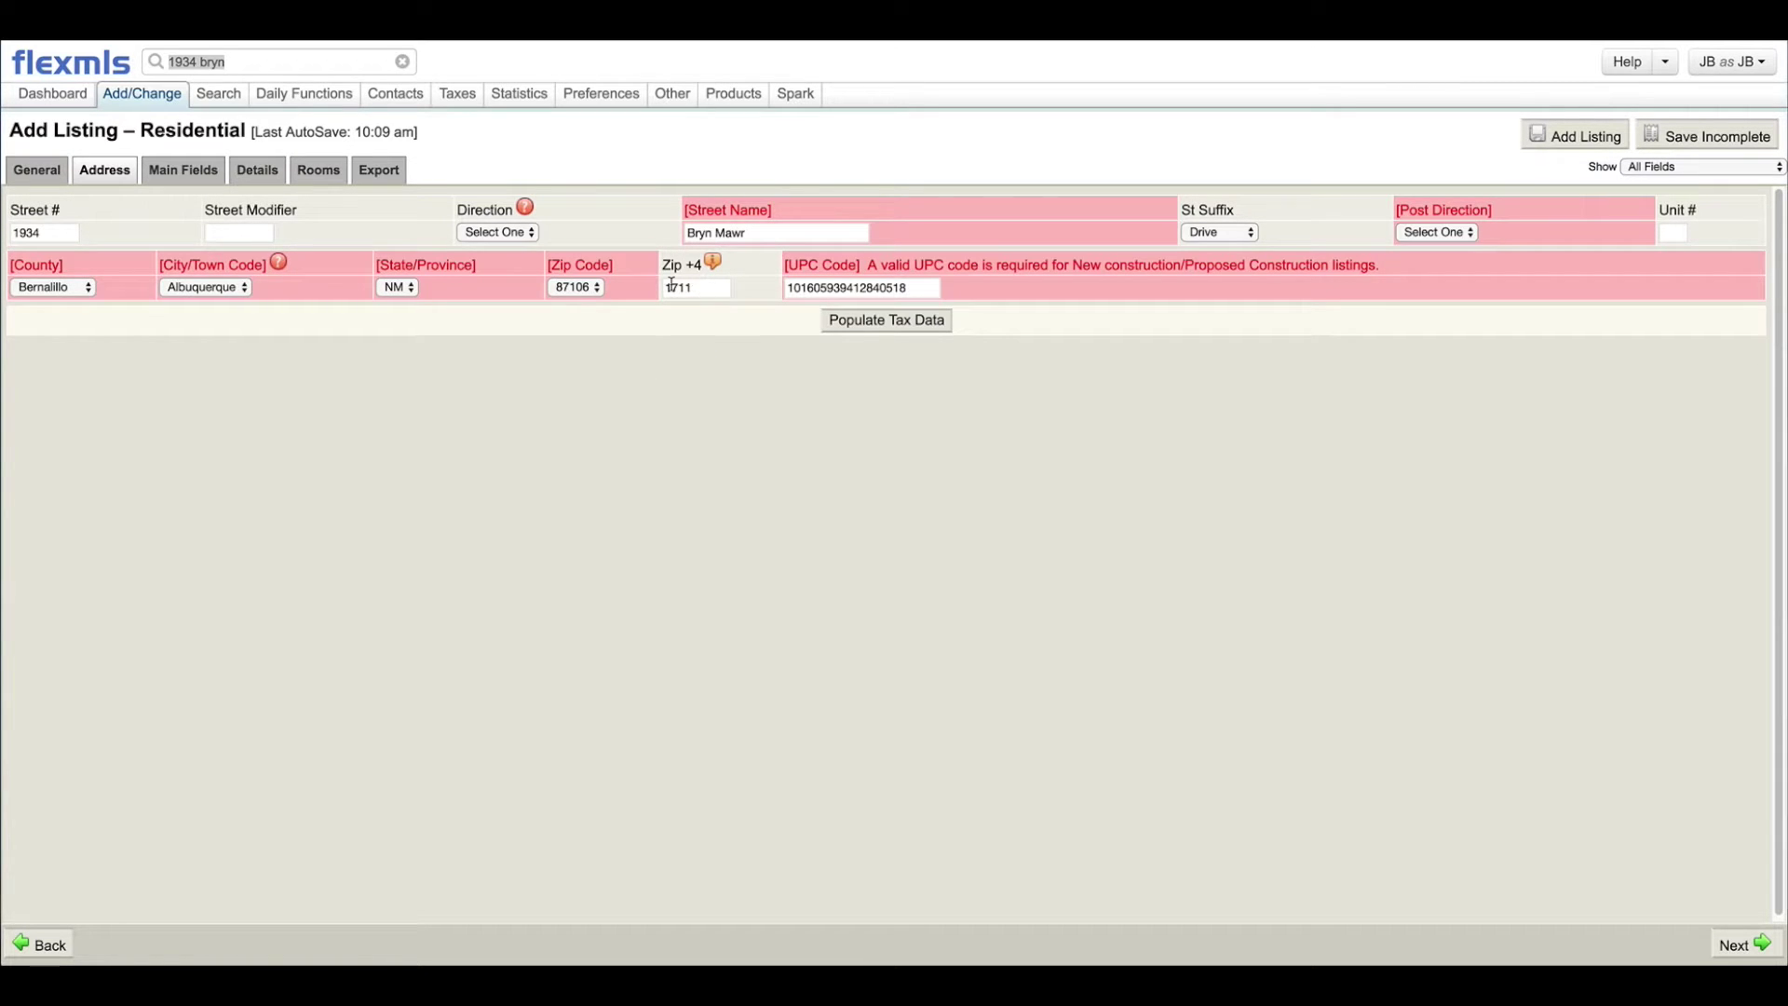
pyautogui.click(1404, 231)
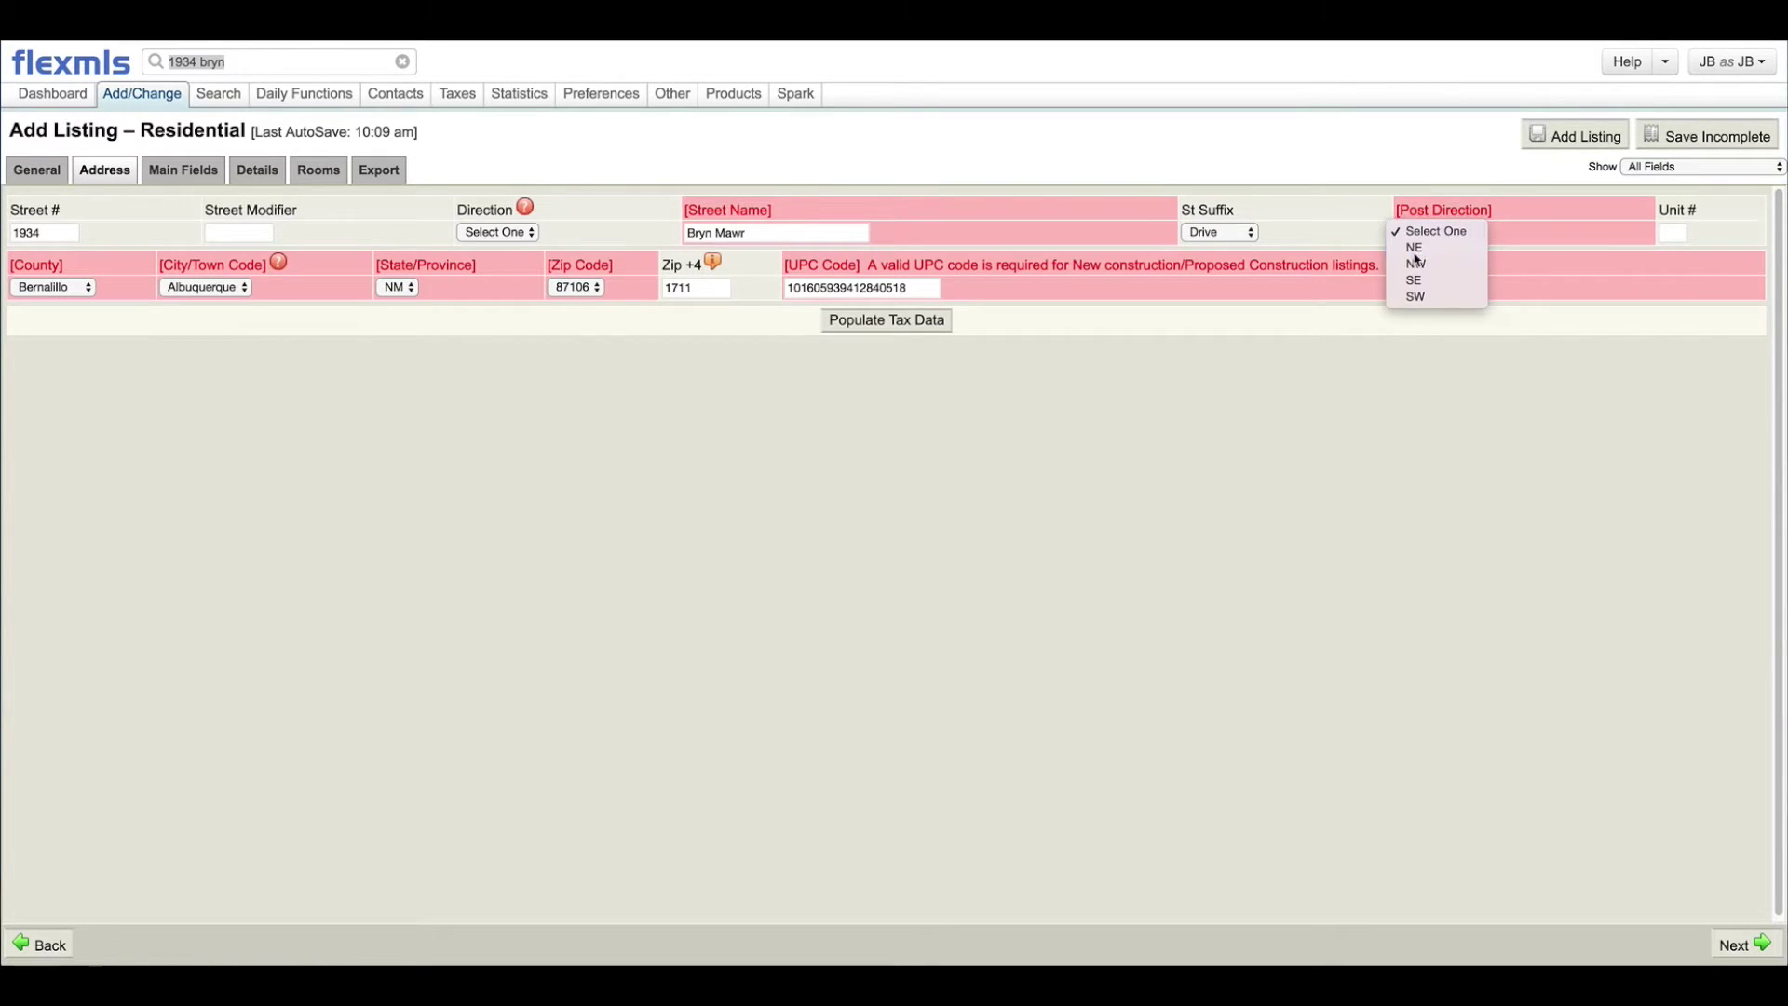
pyautogui.click(1420, 246)
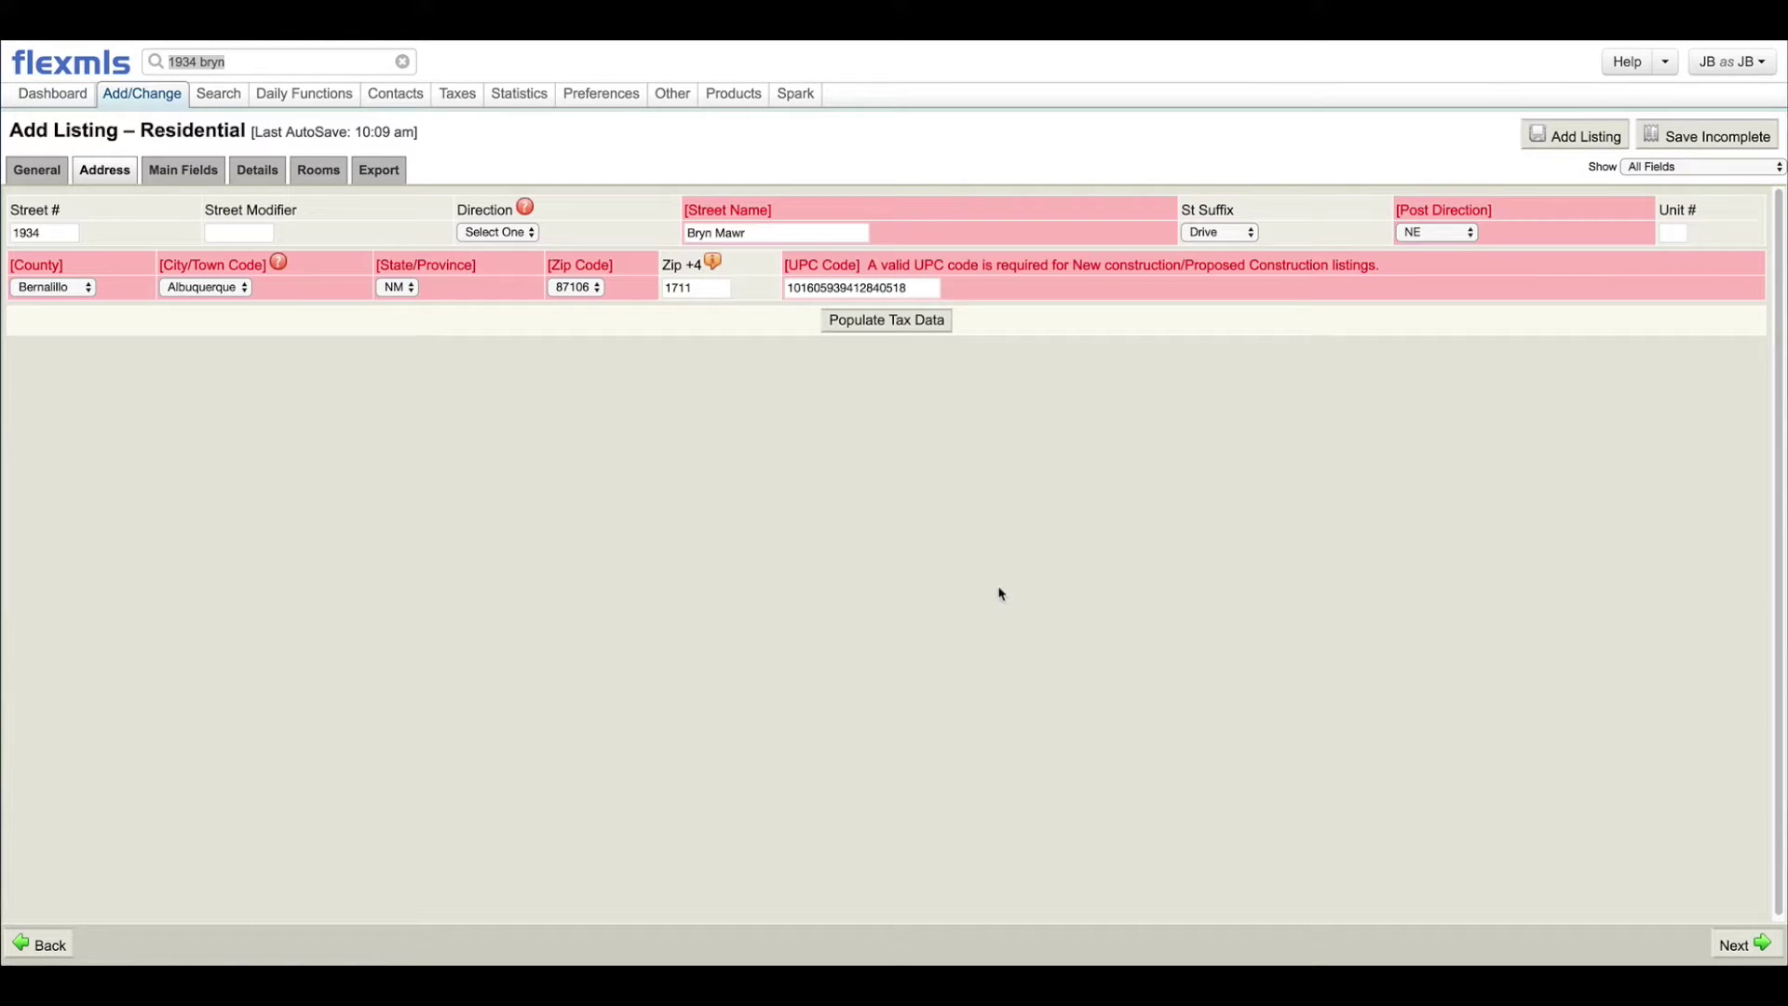
pyautogui.click(1732, 945)
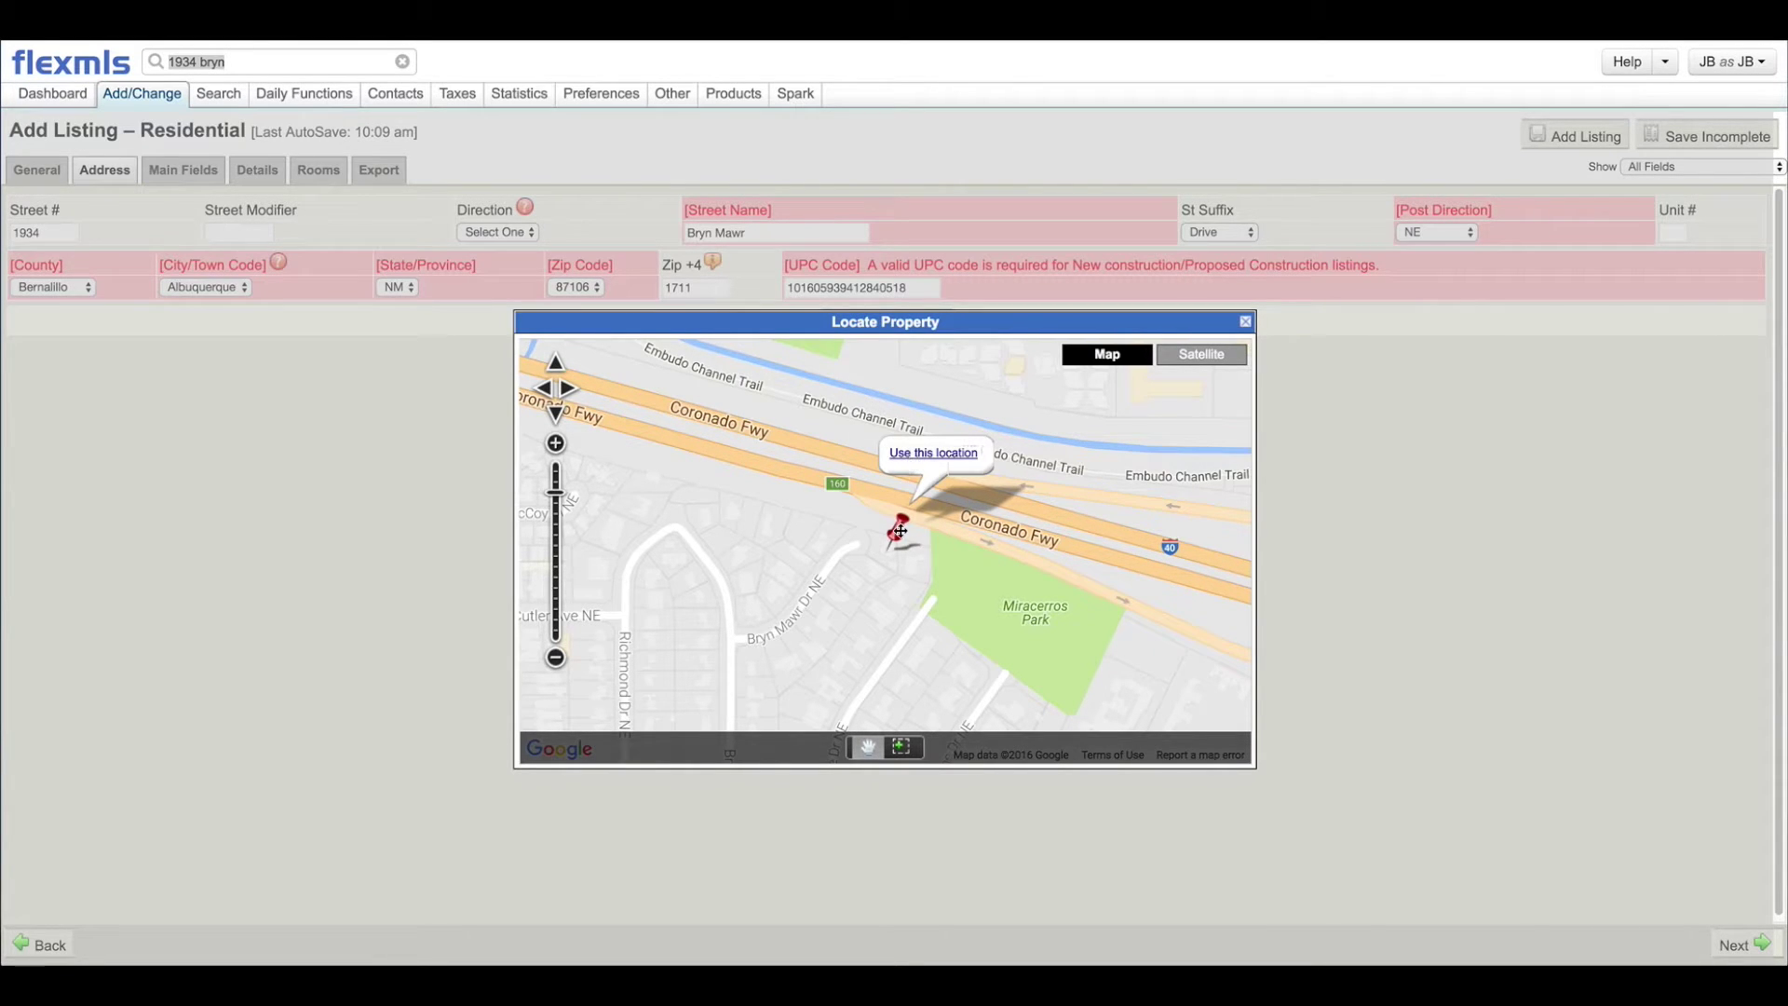
pyautogui.moveTo(898, 540)
pyautogui.mouseDown()
pyautogui.moveTo(889, 559)
pyautogui.moveTo(890, 535)
pyautogui.mouseUp()
pyautogui.click(903, 453)
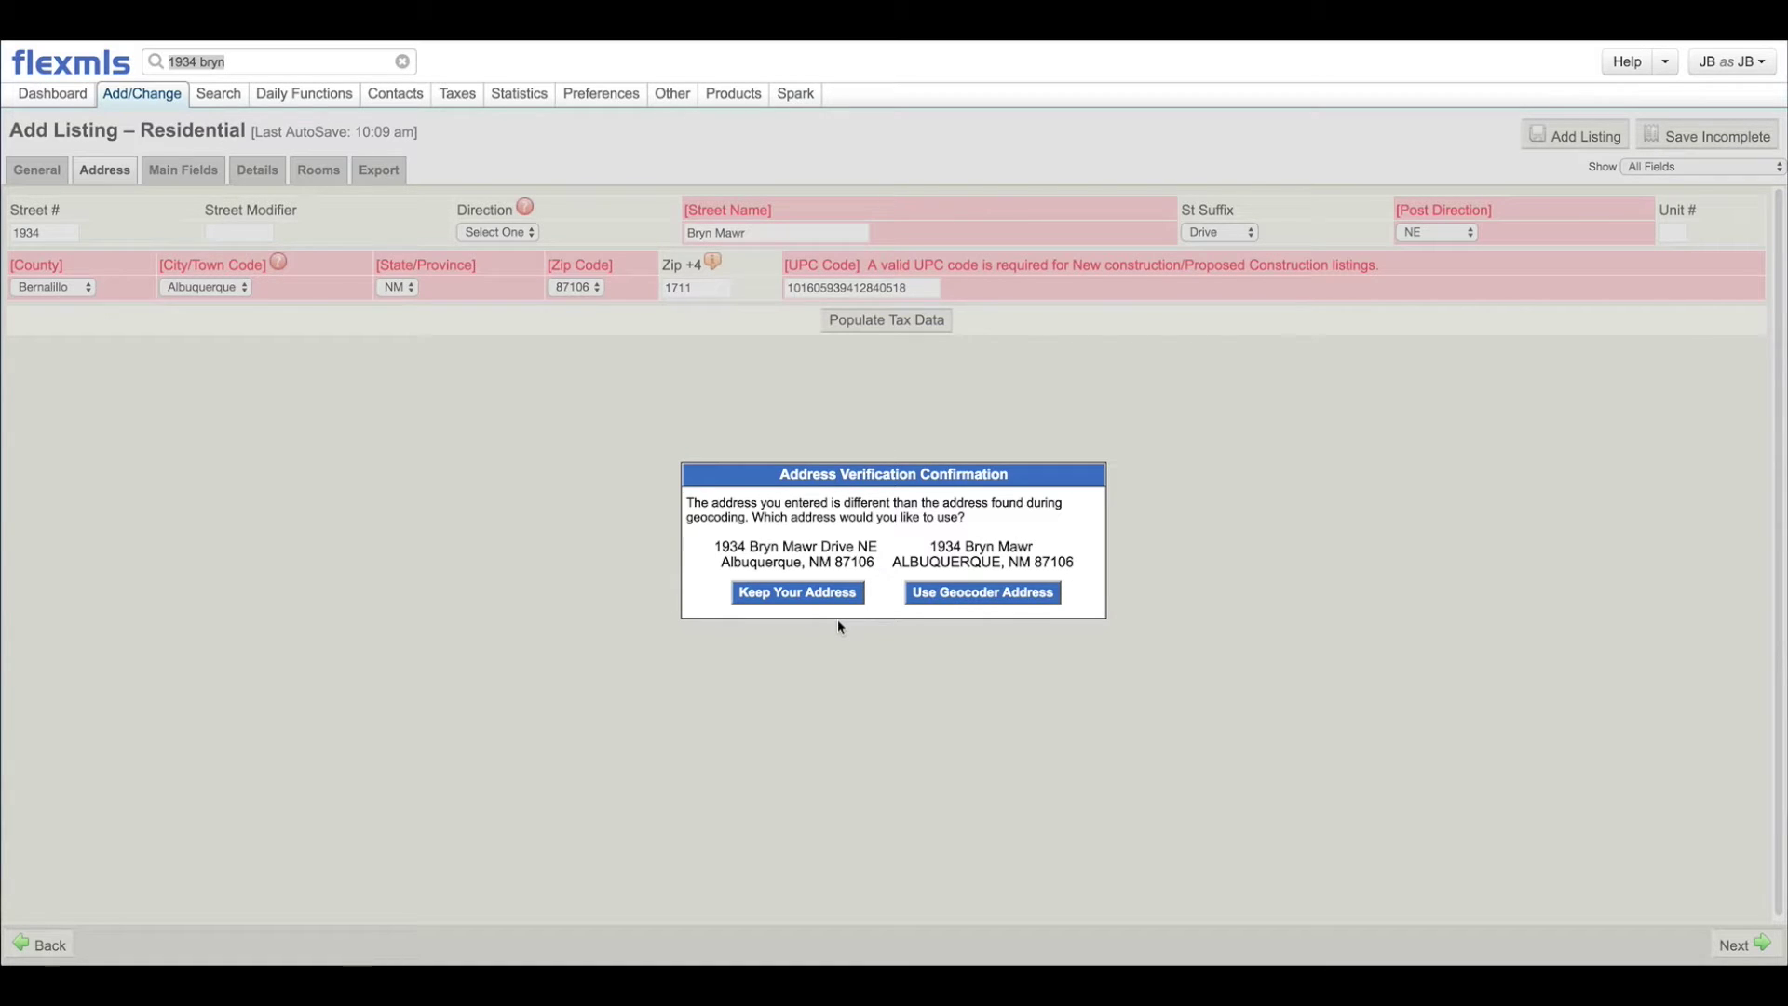
pyautogui.click(782, 594)
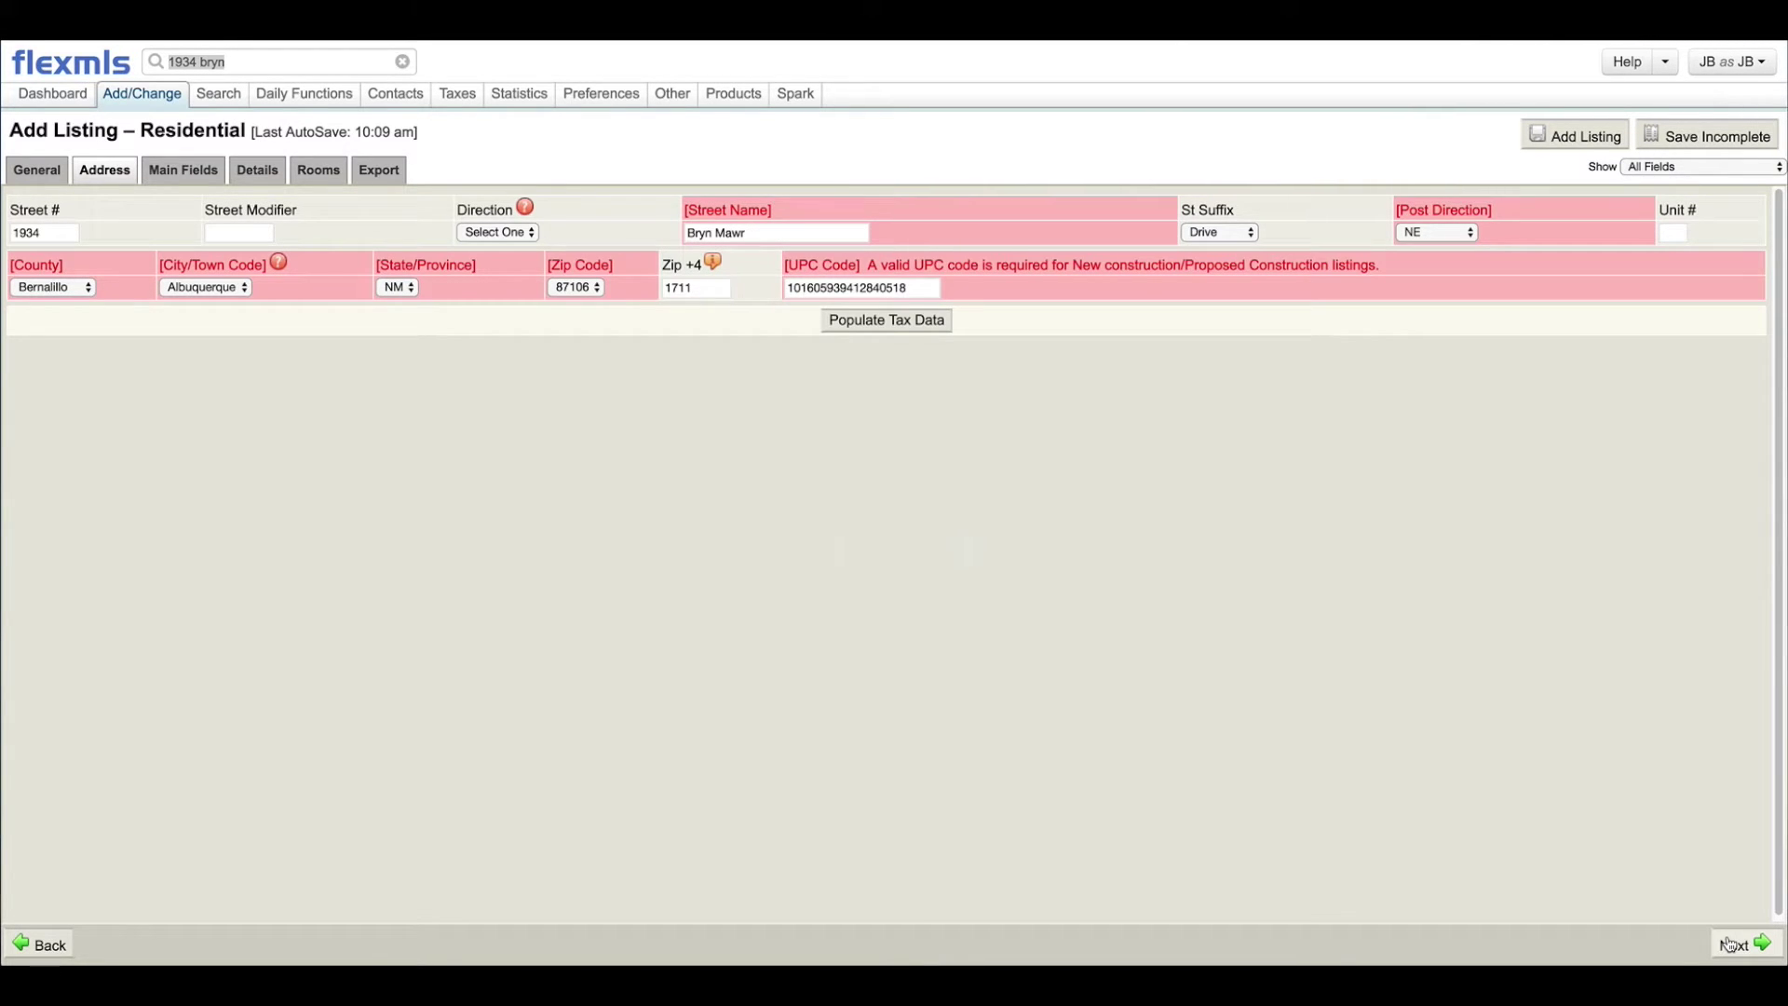
# Step: Advance to the Main Fields page, look over the Details tab, and return to Main Fields
pyautogui.click(1731, 944)
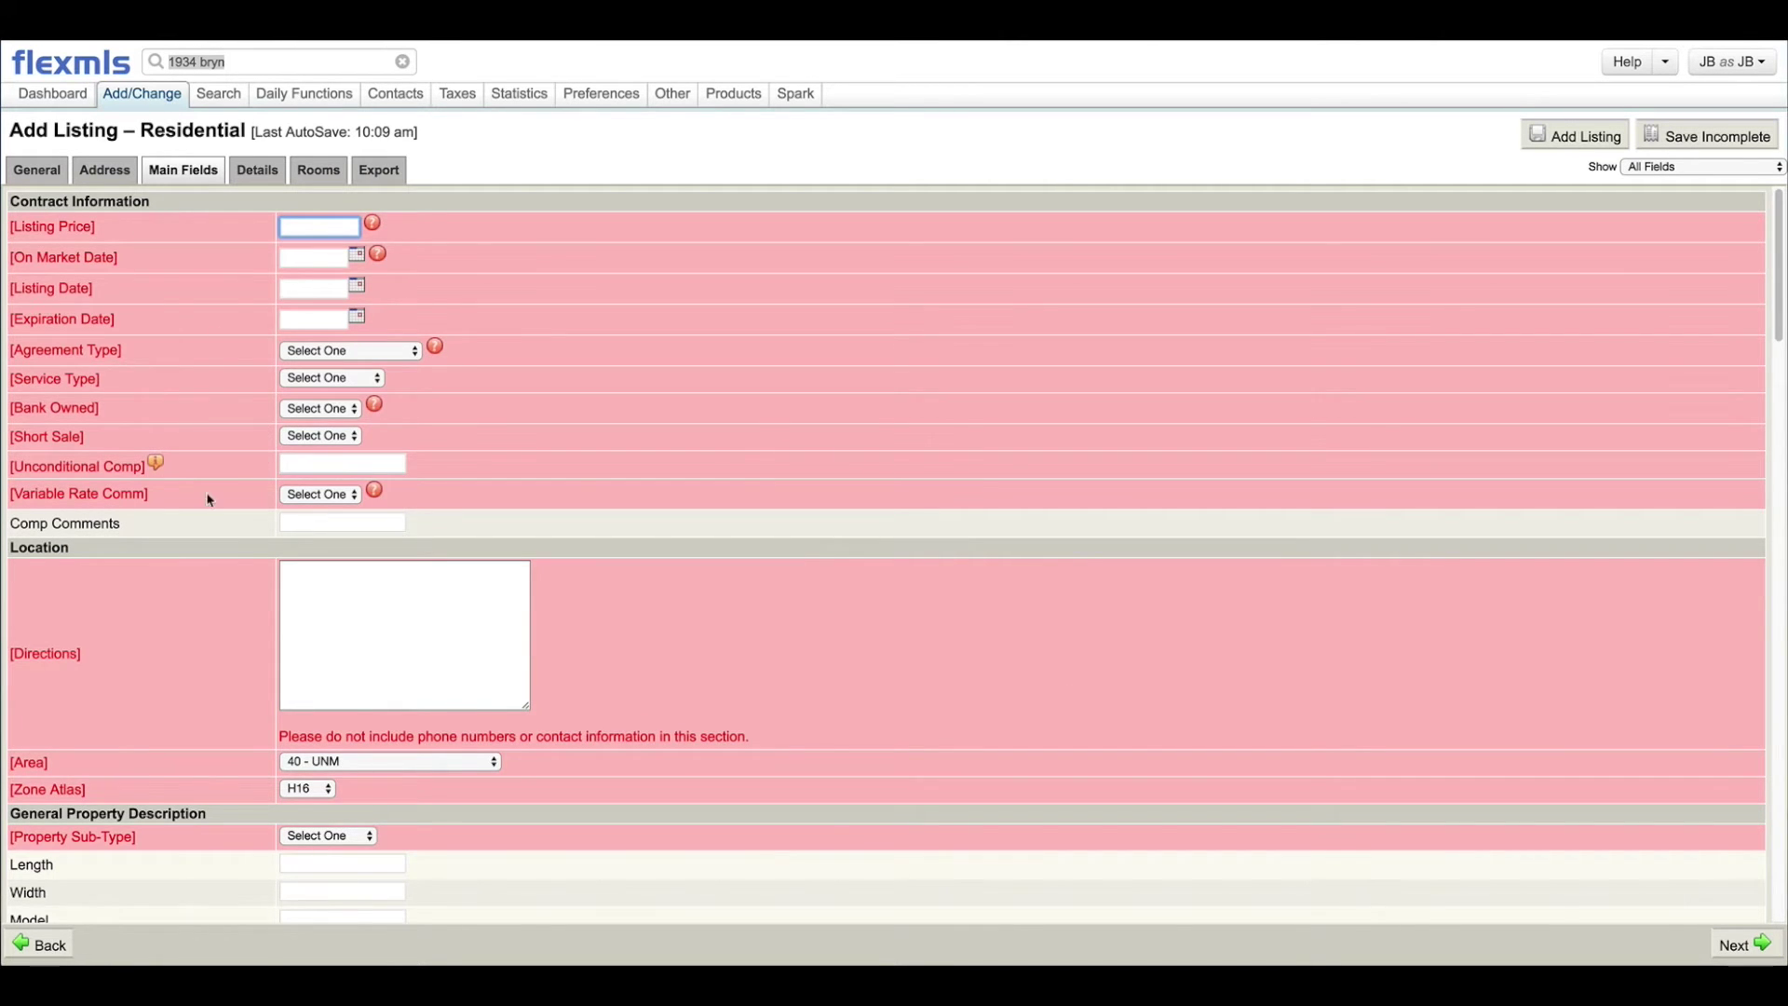
pyautogui.scroll(-15, 794, 623)
pyautogui.scroll(15, 846, 651)
pyautogui.click(259, 171)
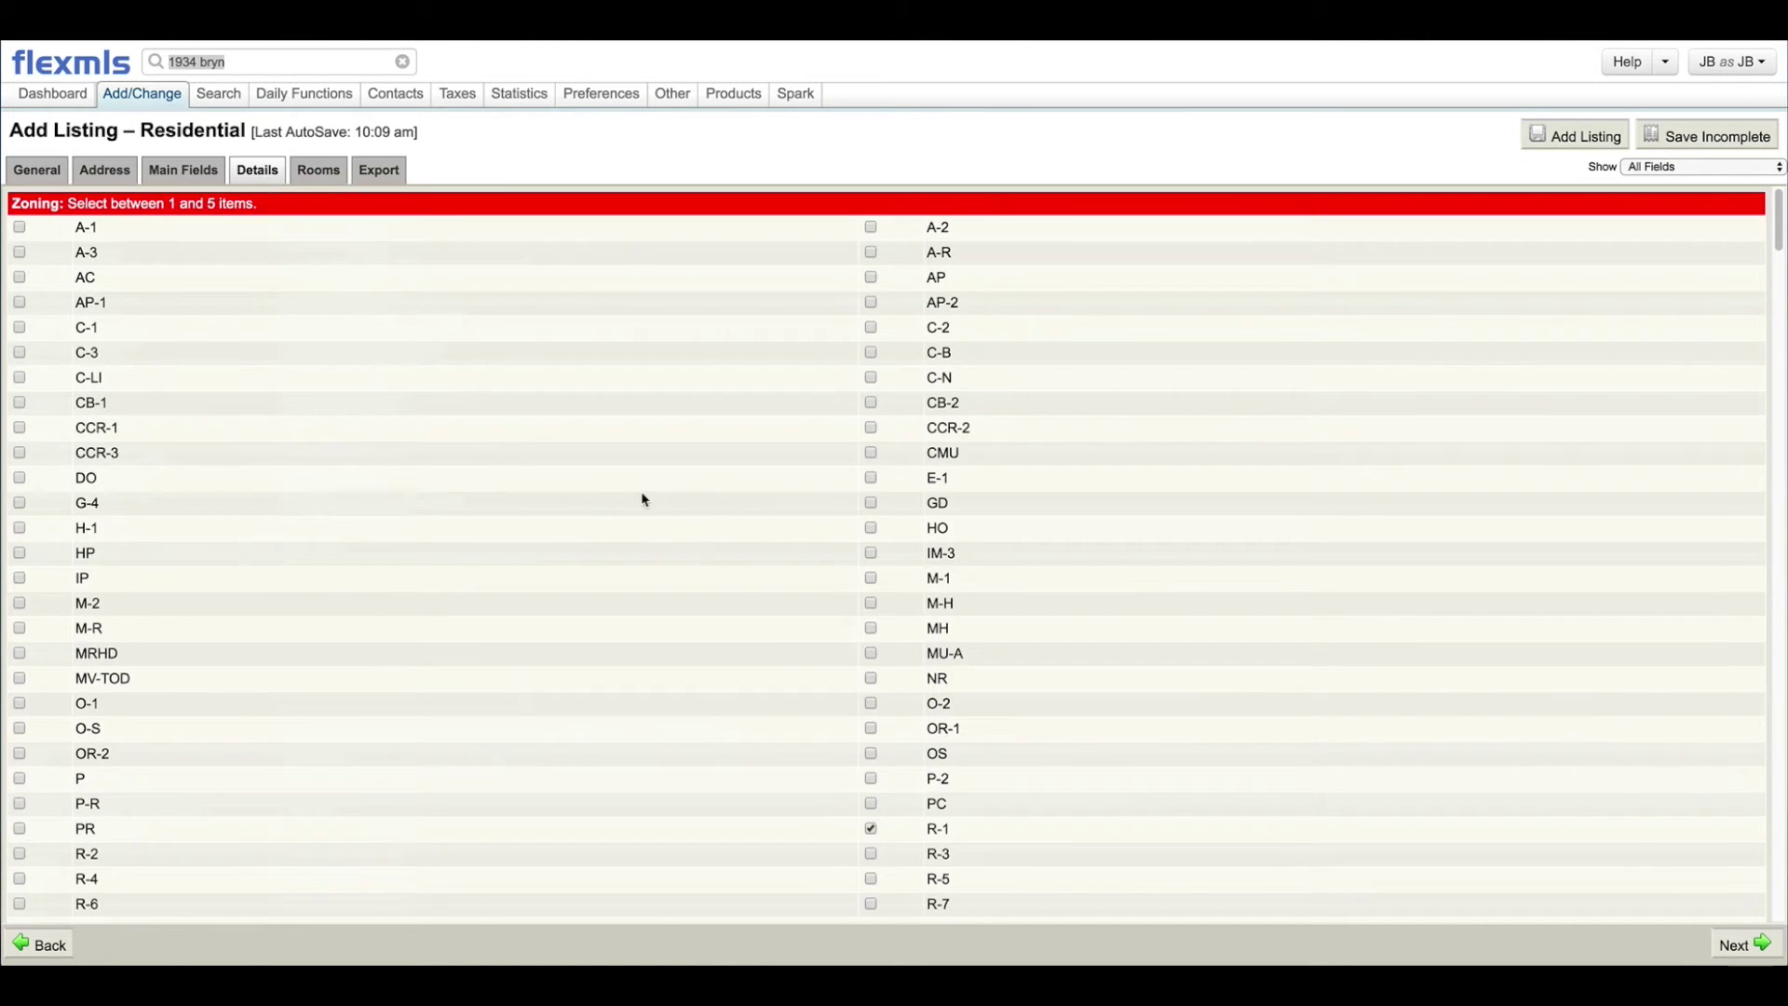
pyautogui.scroll(-5, 641, 507)
pyautogui.scroll(-10, 639, 521)
pyautogui.scroll(5, 638, 522)
pyautogui.click(183, 170)
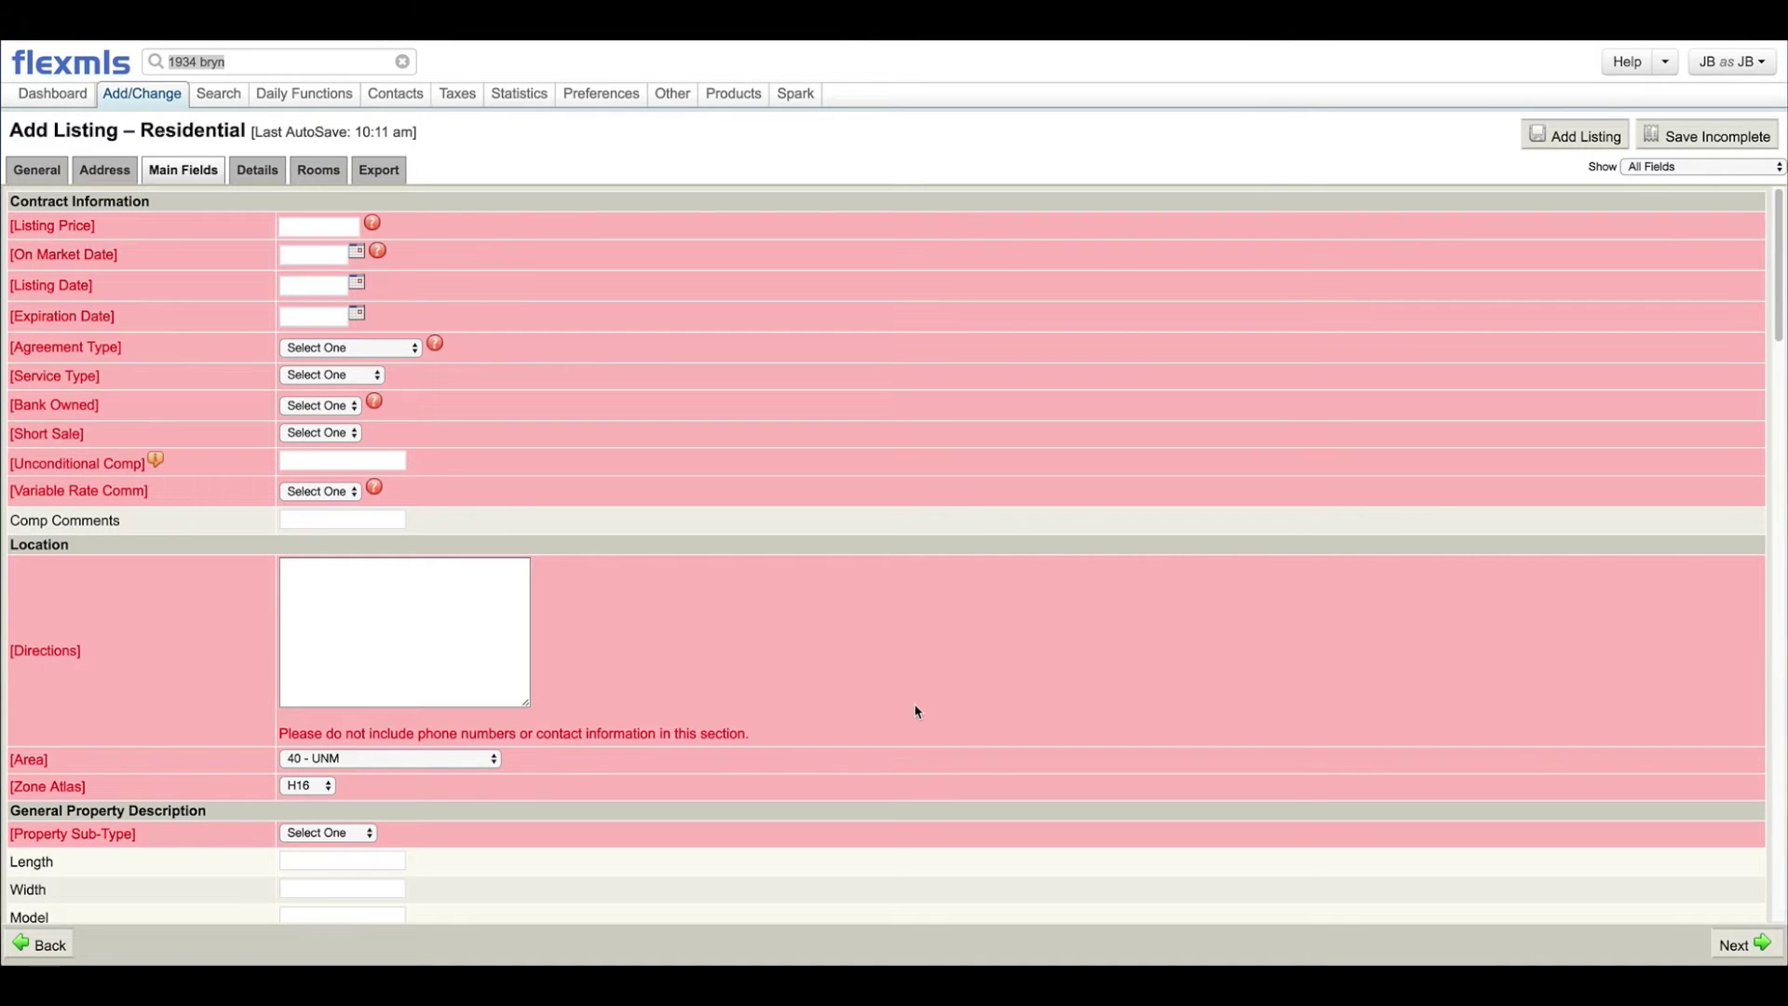
# Step: Enter 165000 as the Listing Price
pyautogui.click(292, 227)
pyautogui.write('165000')
pyautogui.press('Tab')
# Step: Check the On Market Date help, then pick October 19, 2016 from its calendar
pyautogui.click(358, 253)
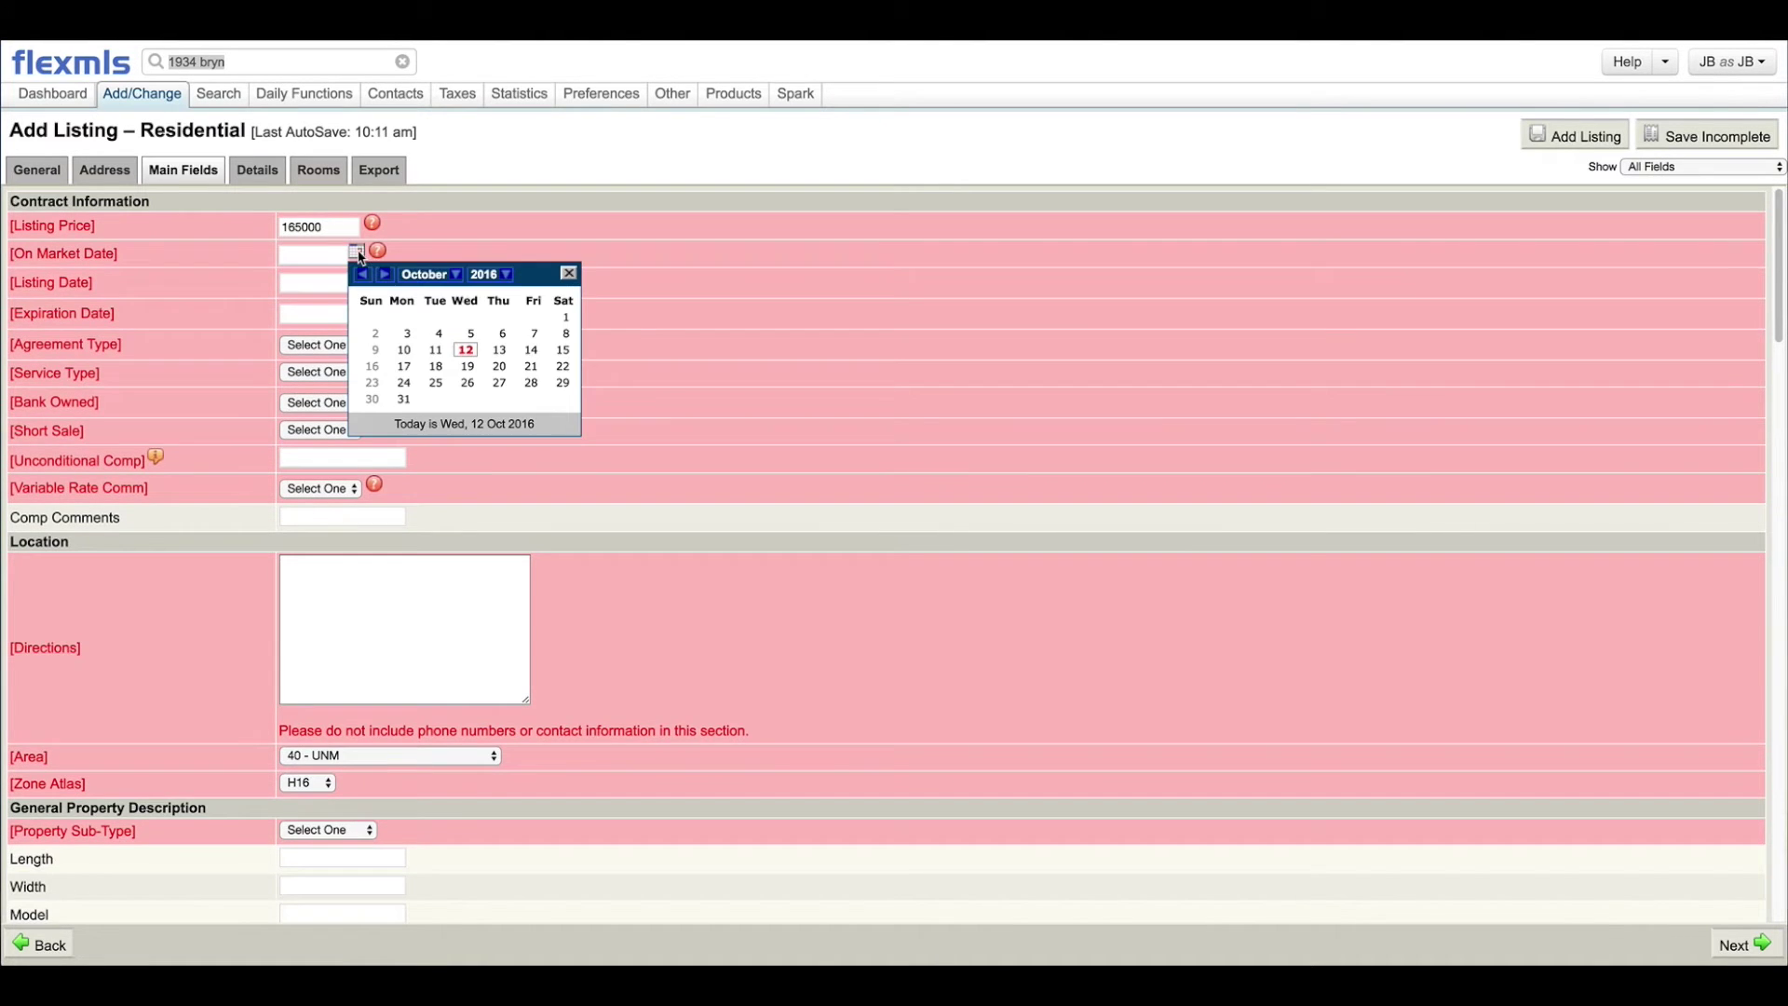
pyautogui.click(568, 273)
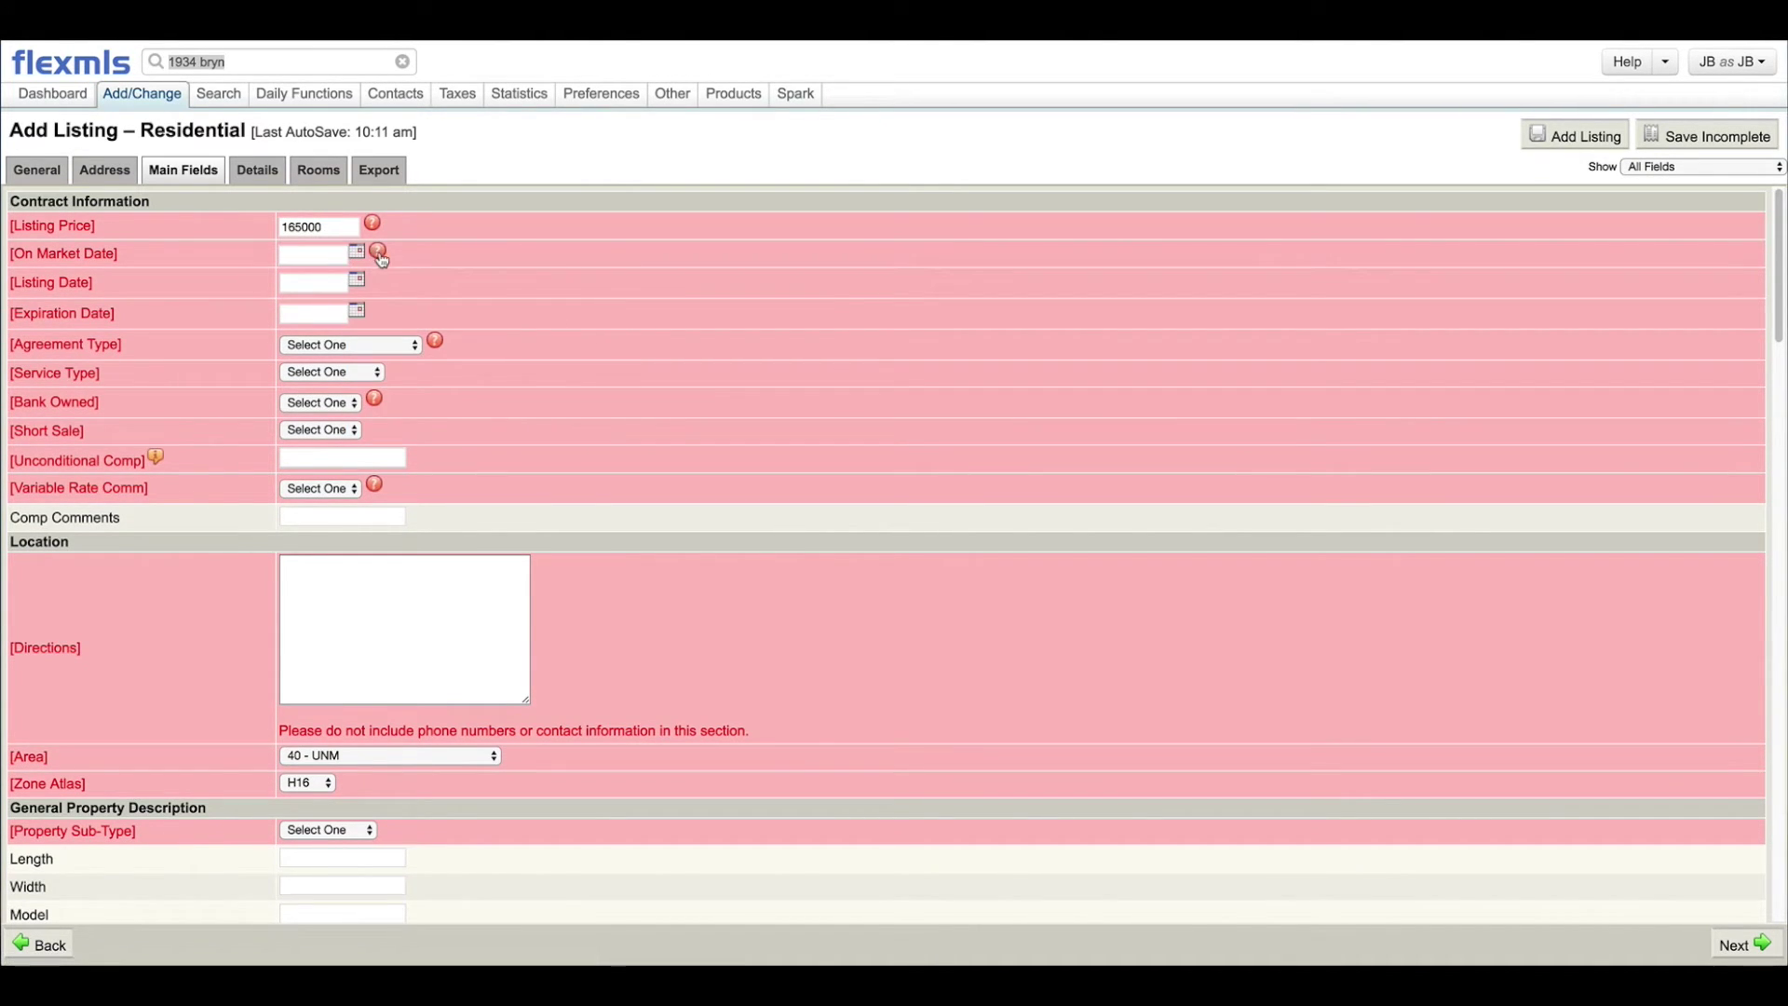
pyautogui.click(377, 251)
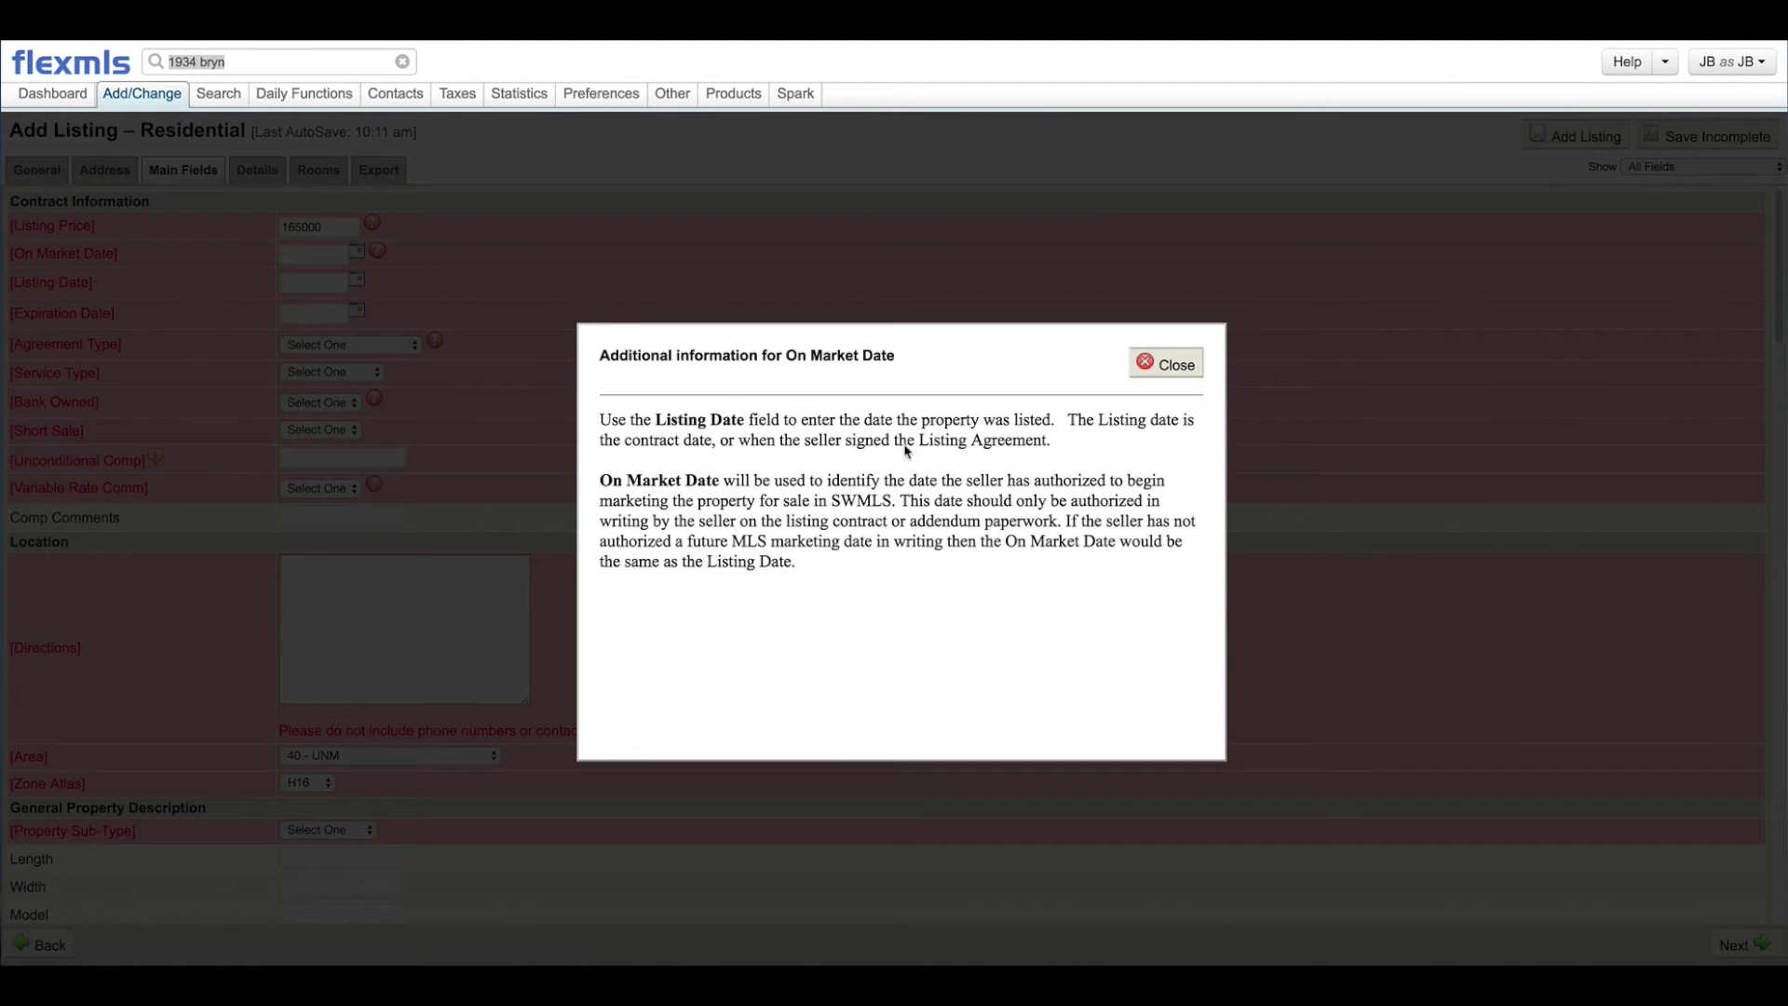
pyautogui.click(1162, 366)
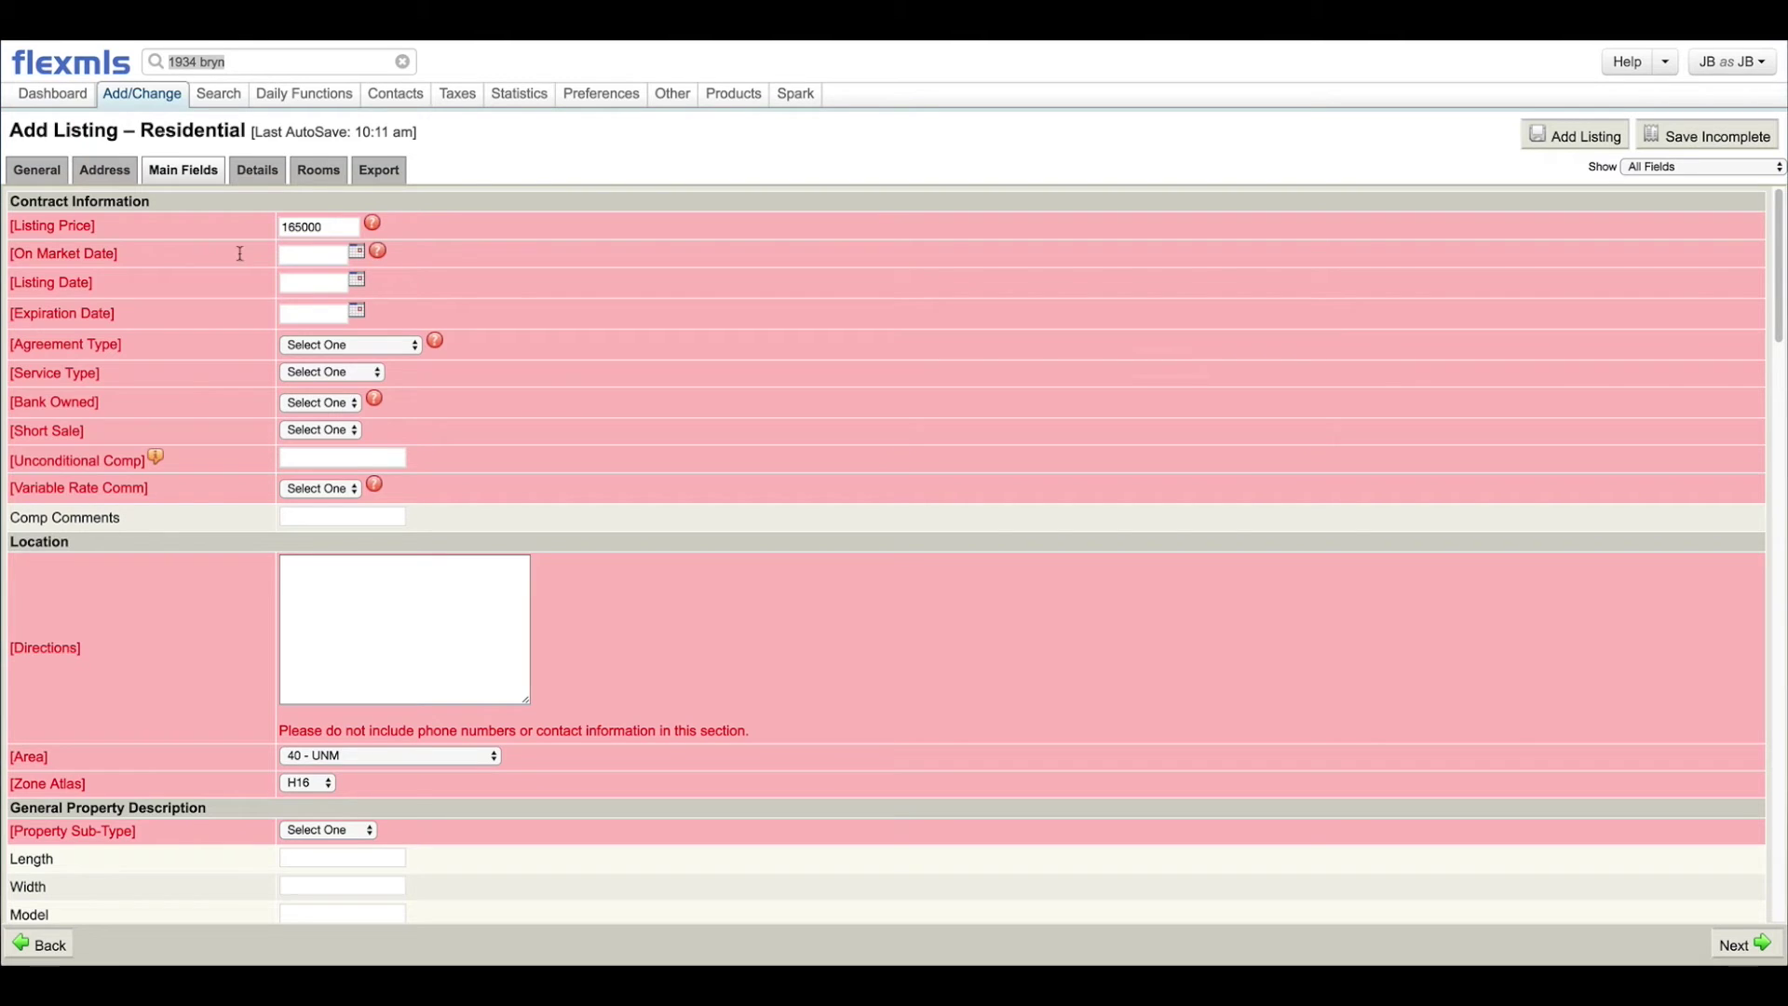
pyautogui.click(377, 251)
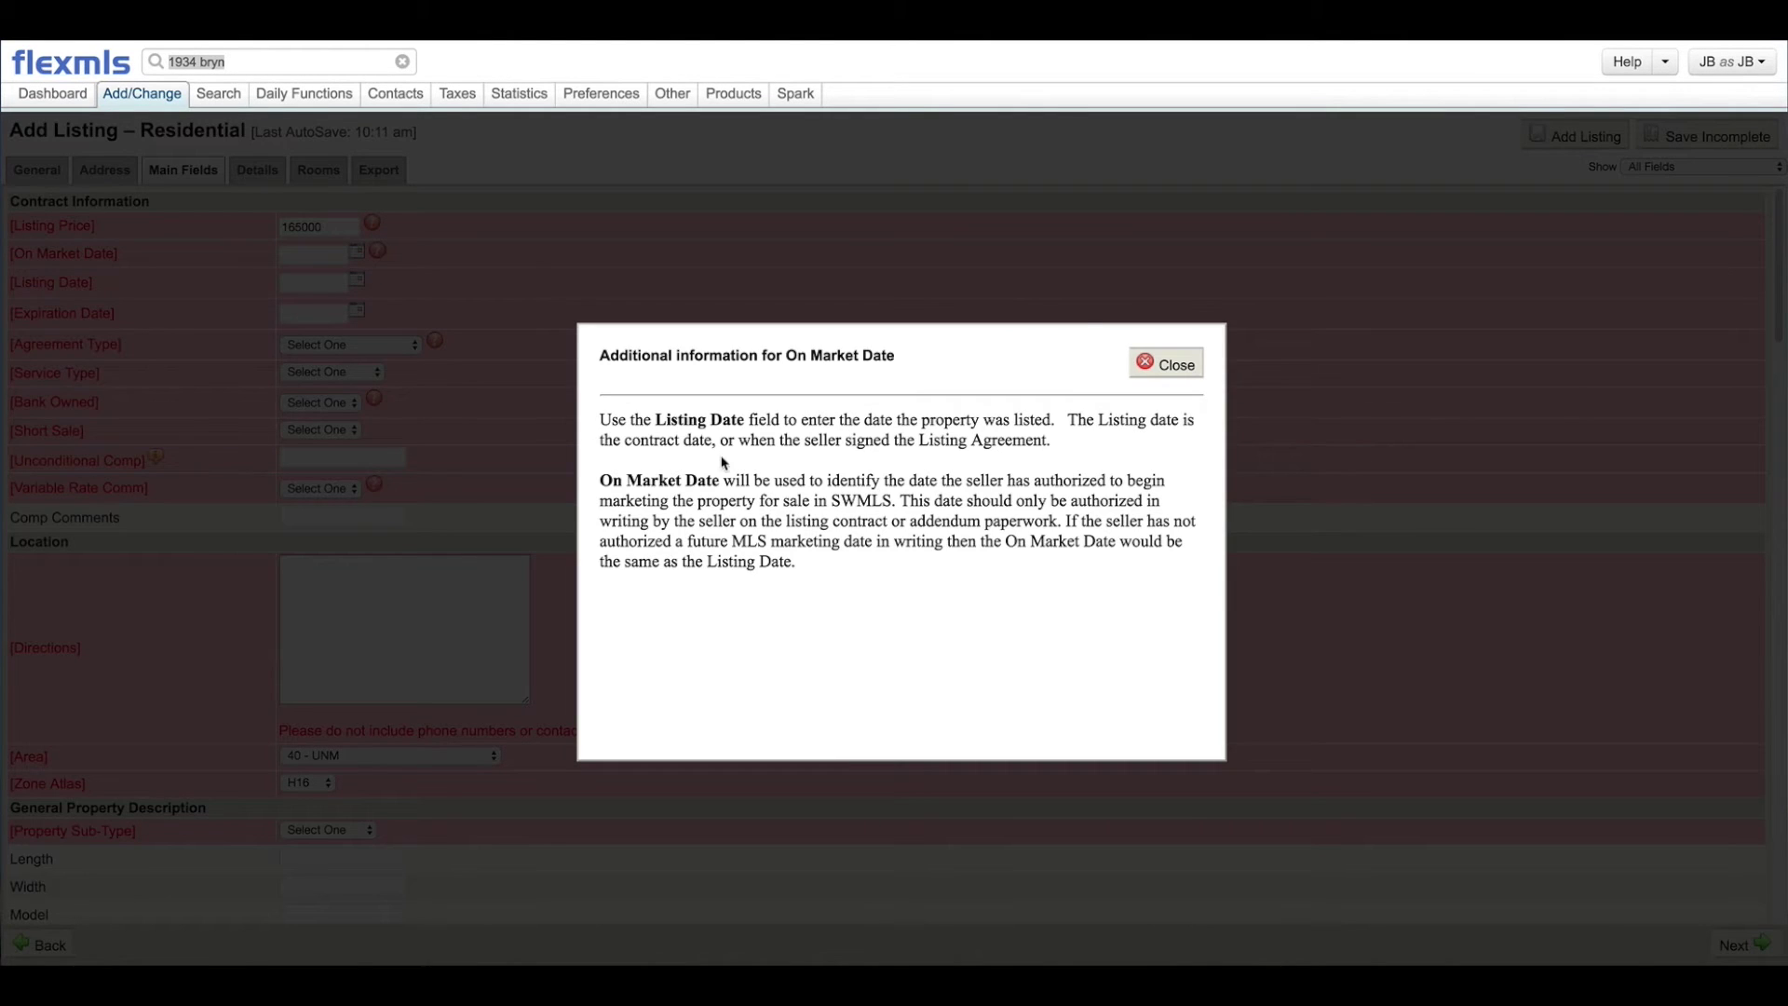
pyautogui.click(1164, 370)
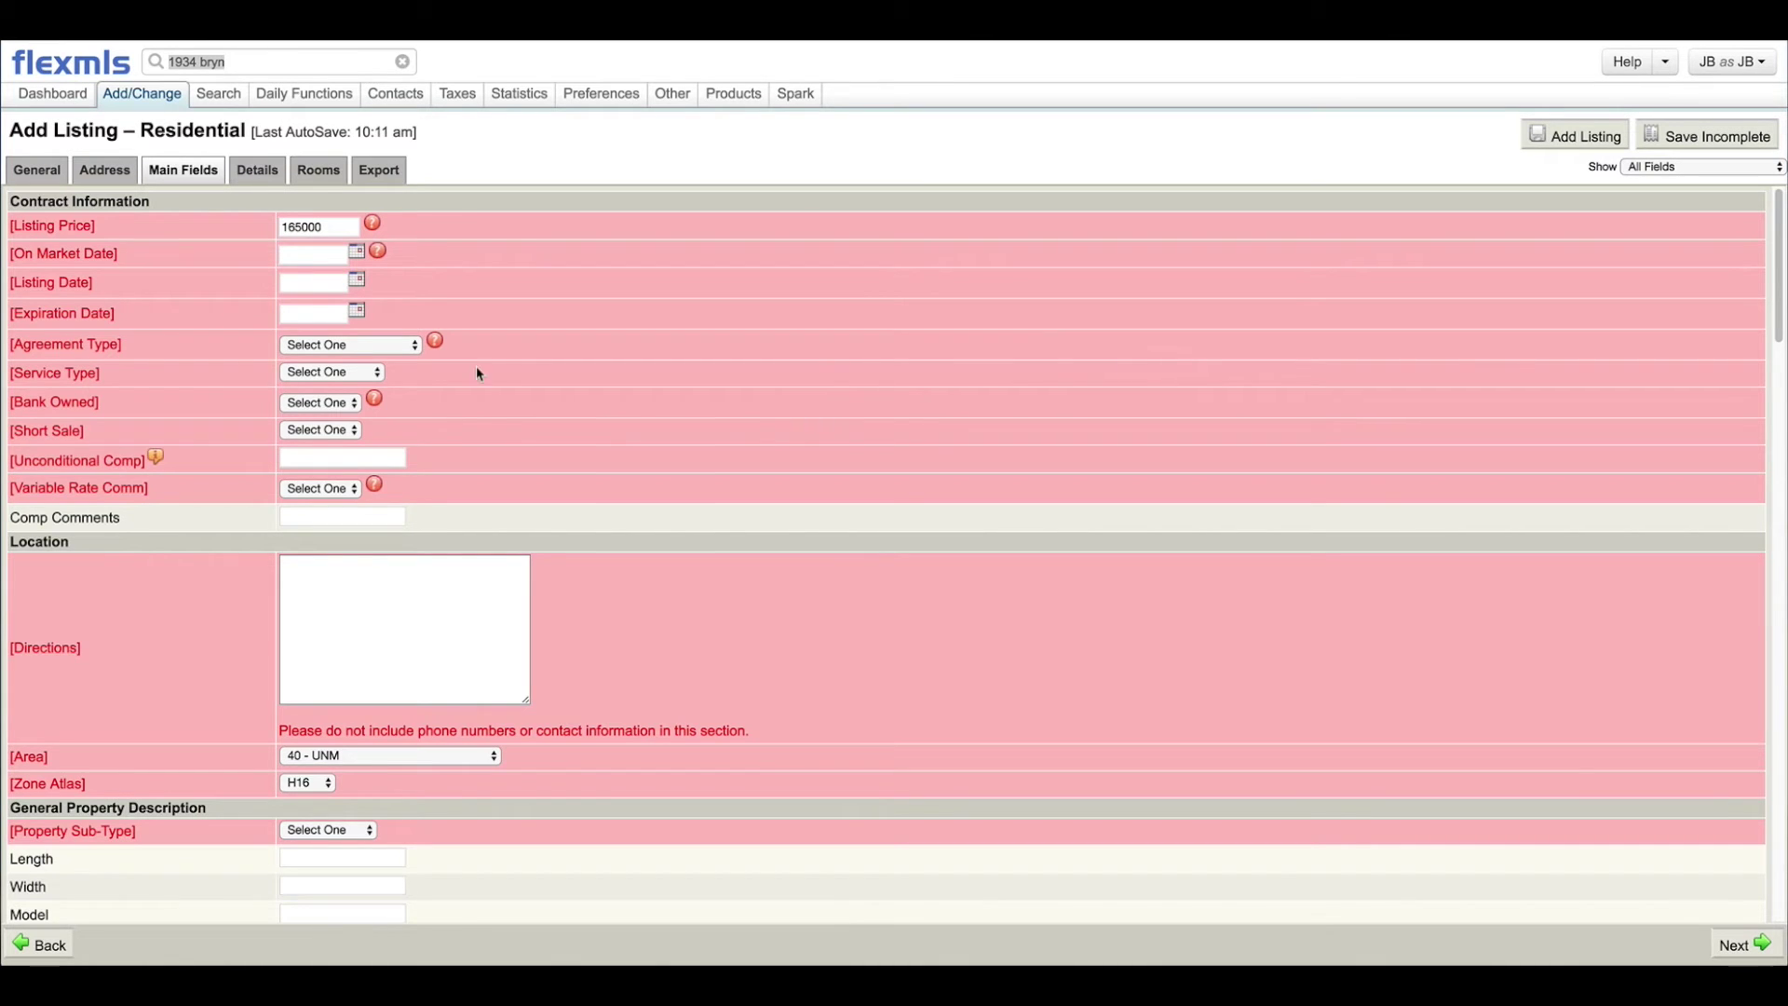
pyautogui.click(357, 254)
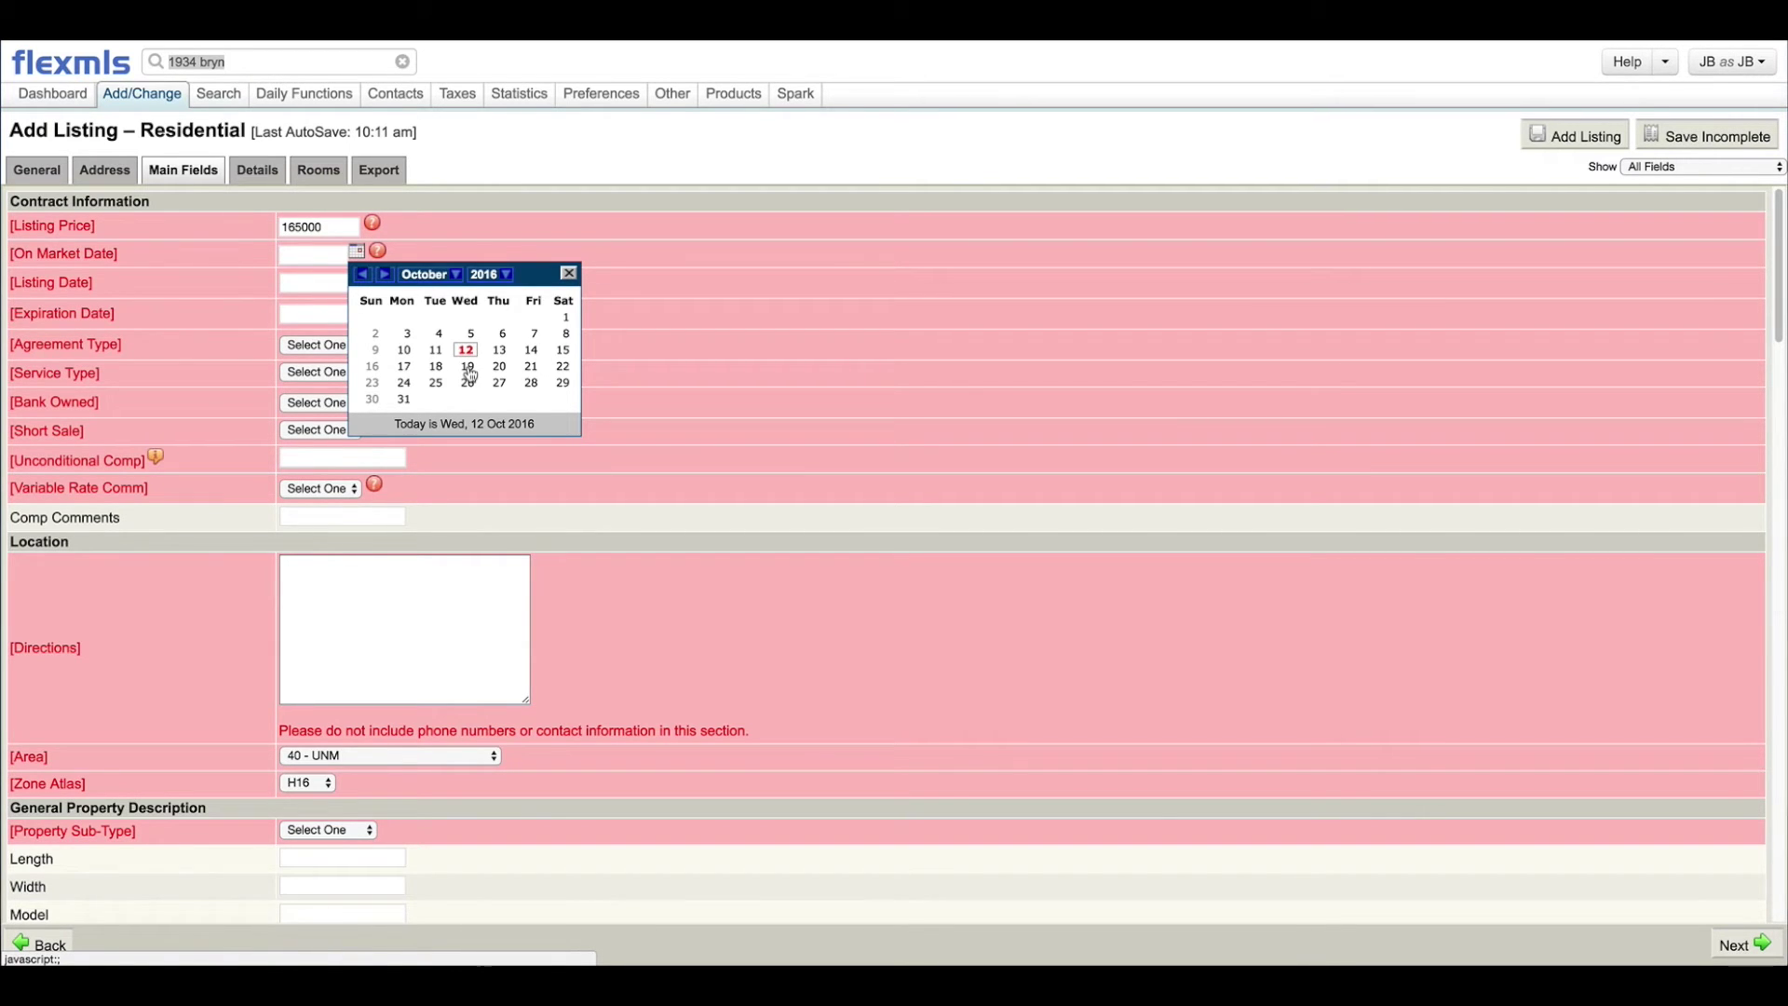
pyautogui.click(469, 371)
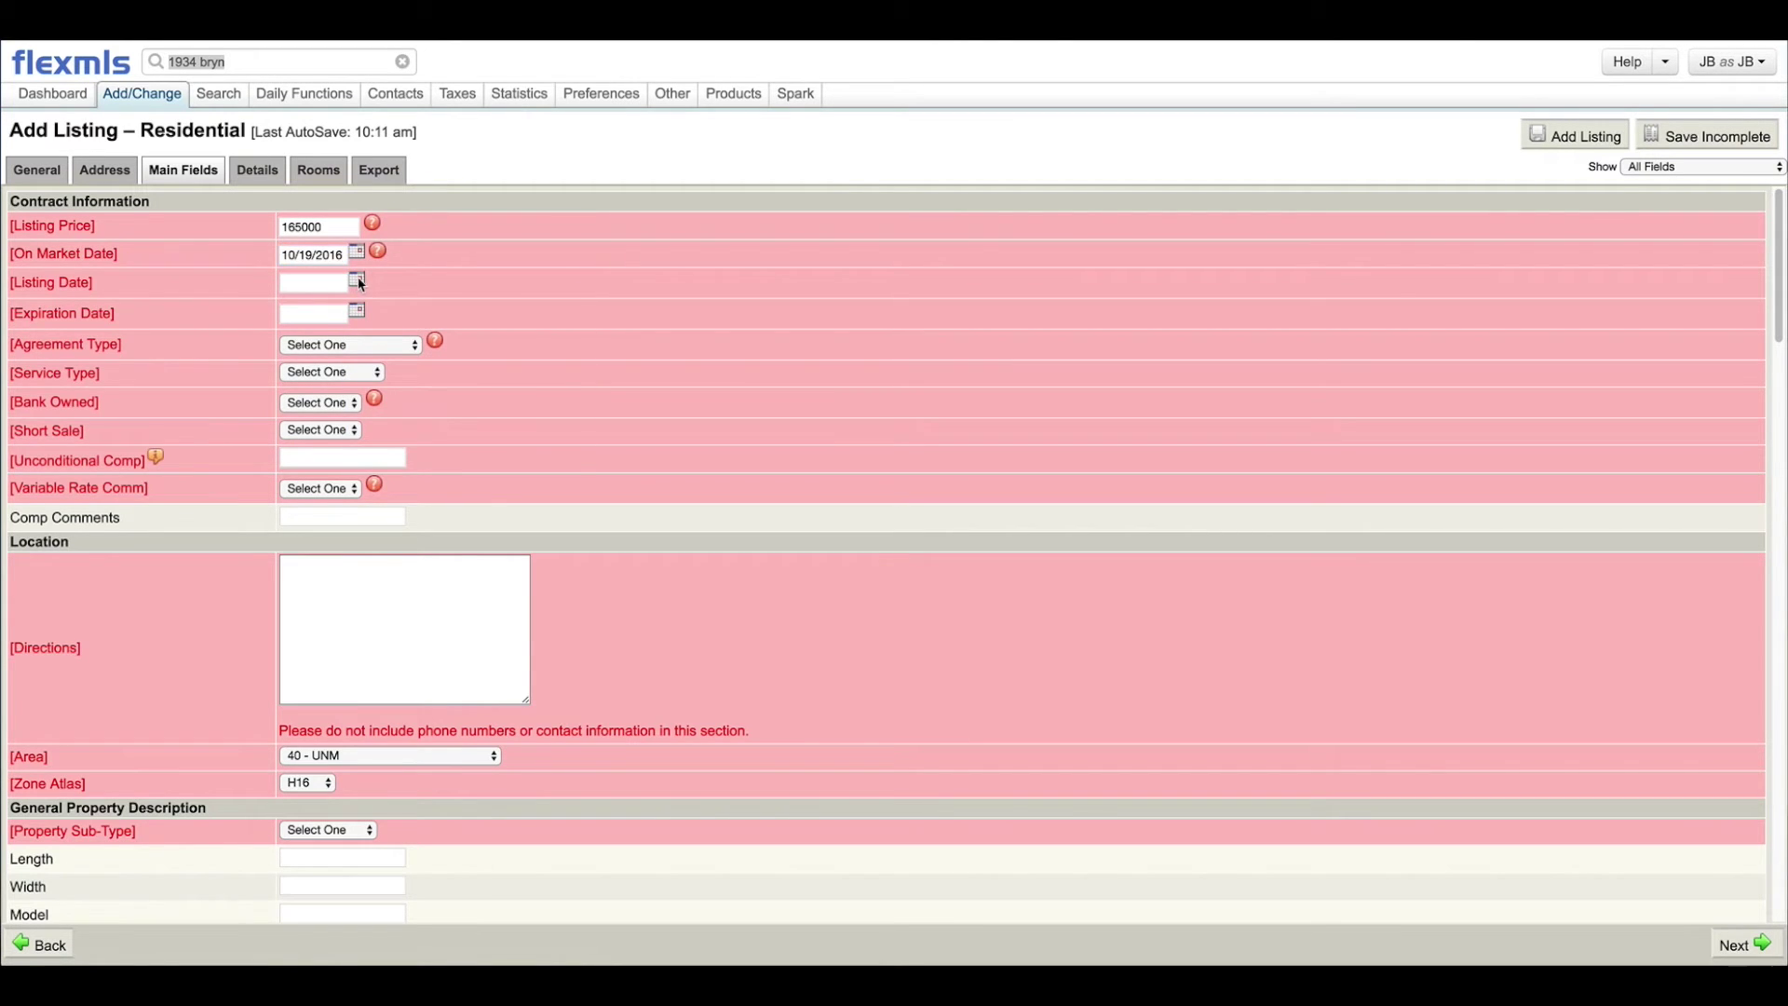
# Step: Set the Listing Date to October 12, 2016 from the calendar
pyautogui.click(356, 281)
pyautogui.click(470, 381)
pyautogui.click(151, 247)
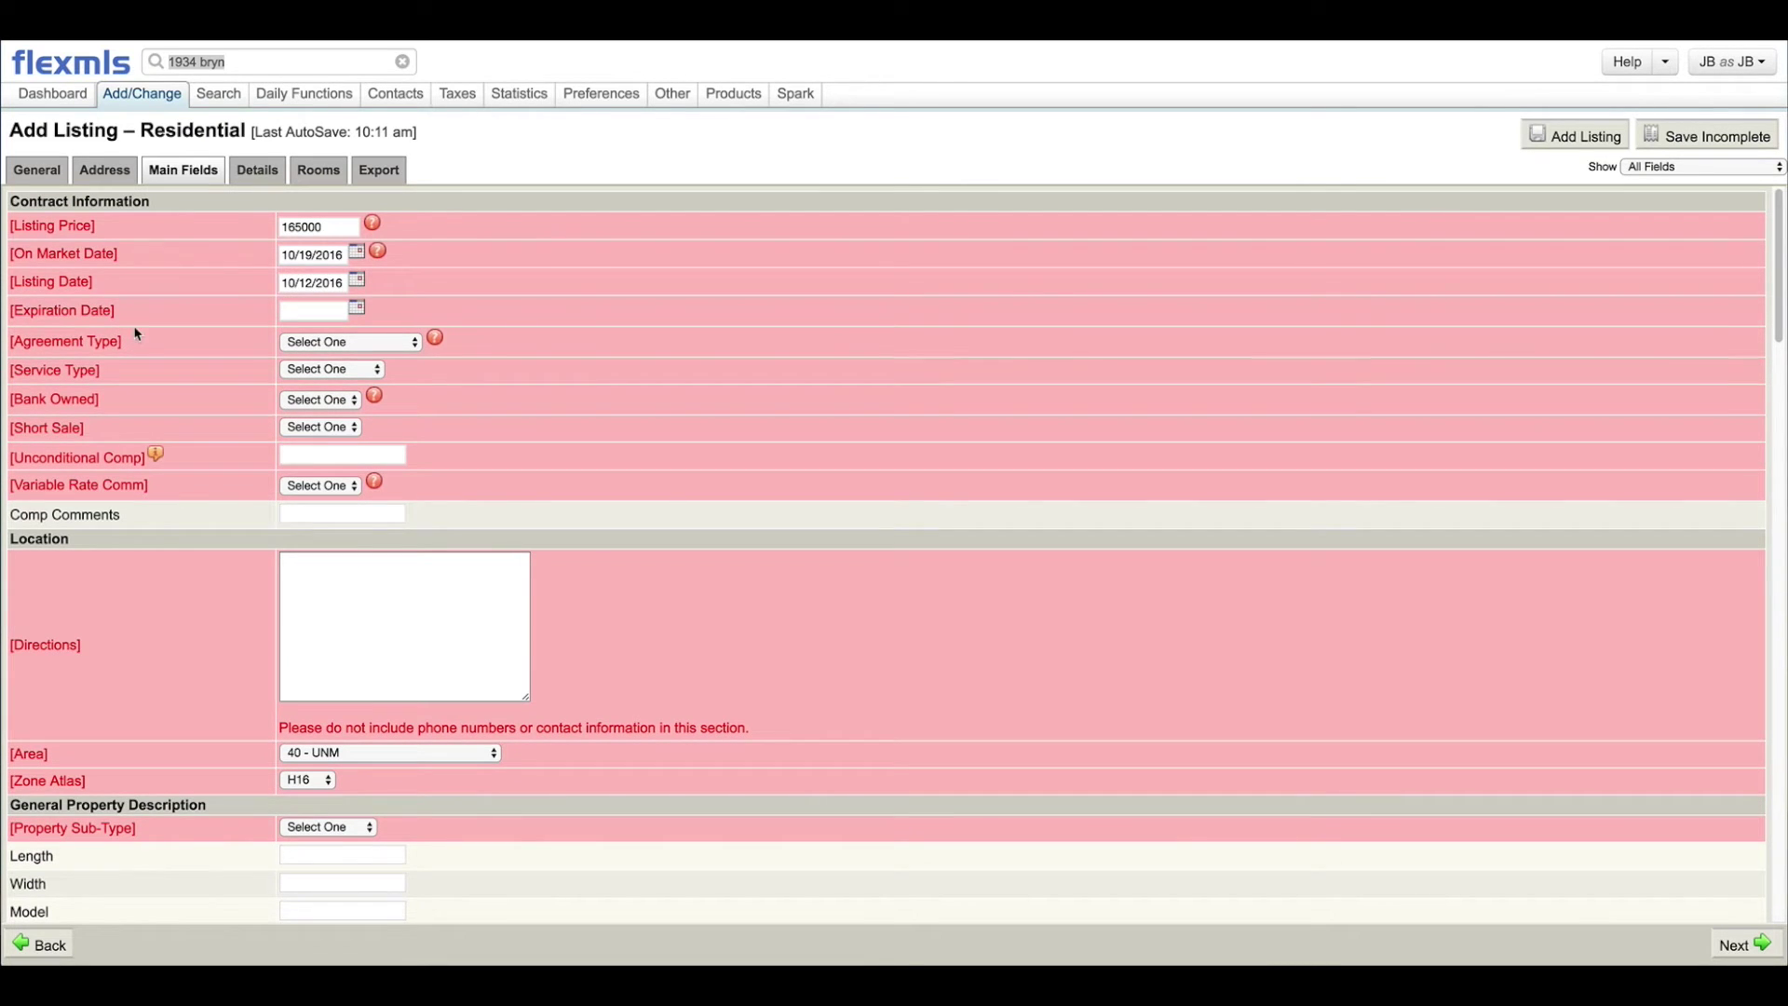
# Step: Advance the Expiration Date calendar forward to April 2017
pyautogui.click(357, 309)
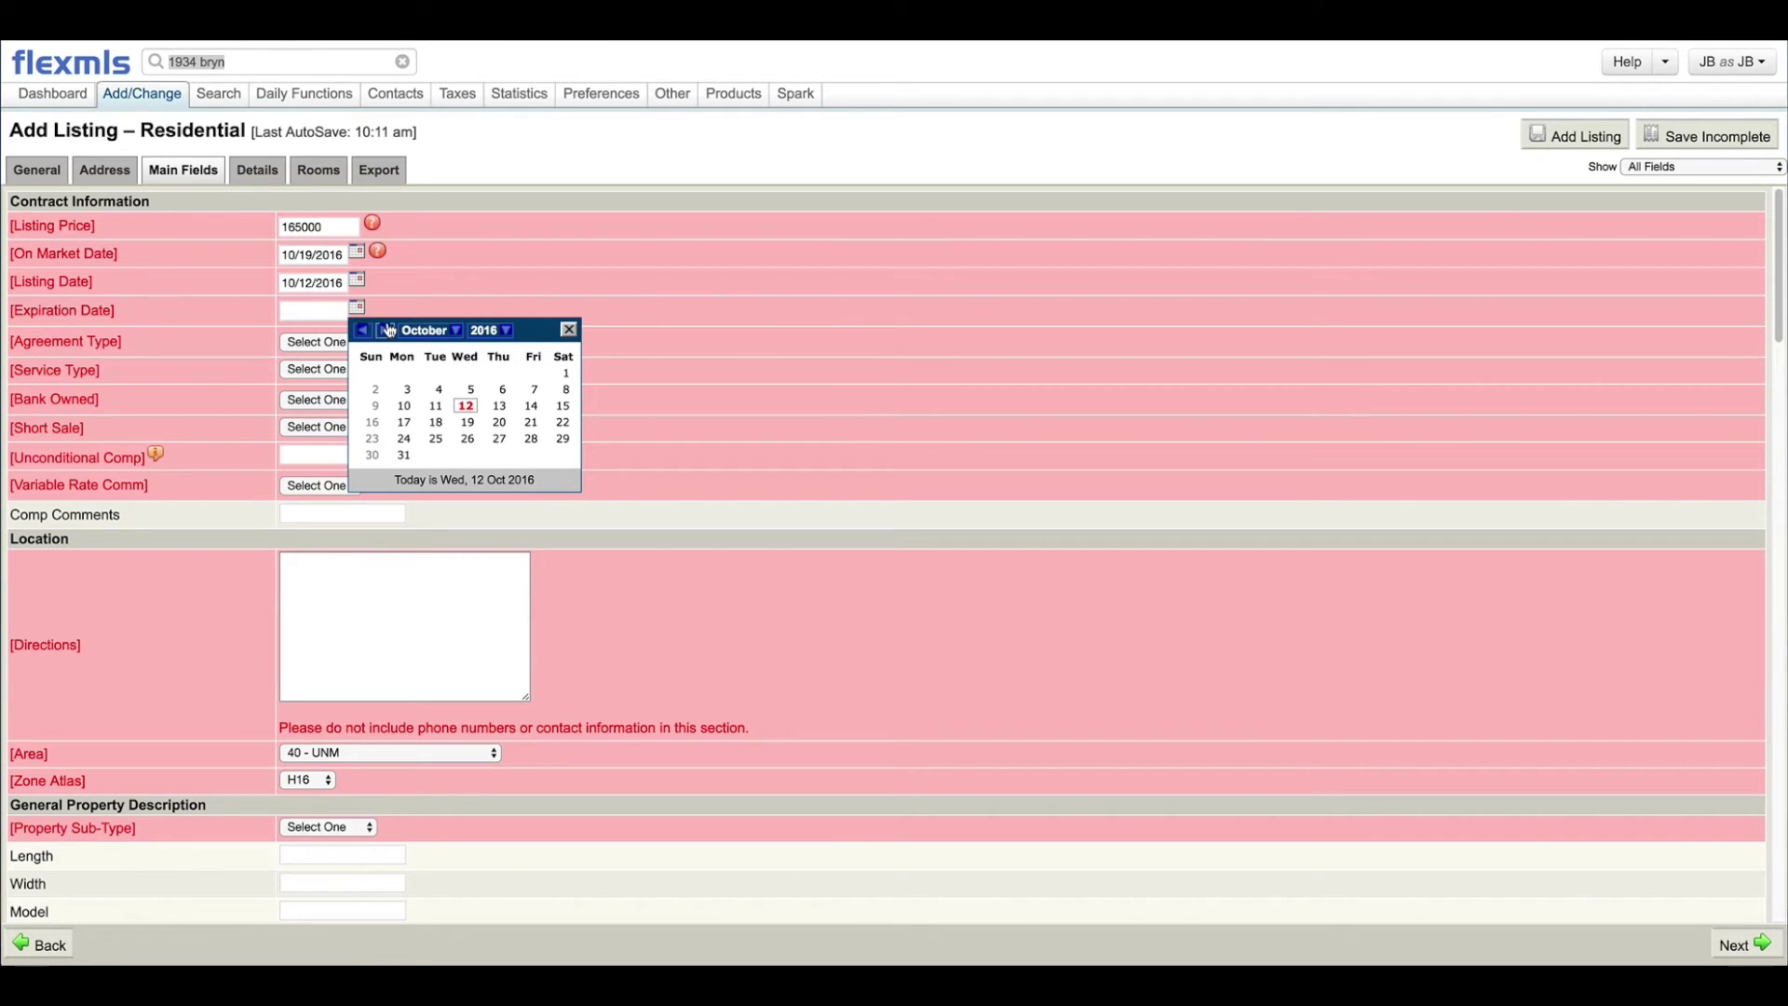
pyautogui.click(384, 332)
pyautogui.click(384, 332)
pyautogui.click(385, 332)
pyautogui.click(385, 331)
pyautogui.click(384, 332)
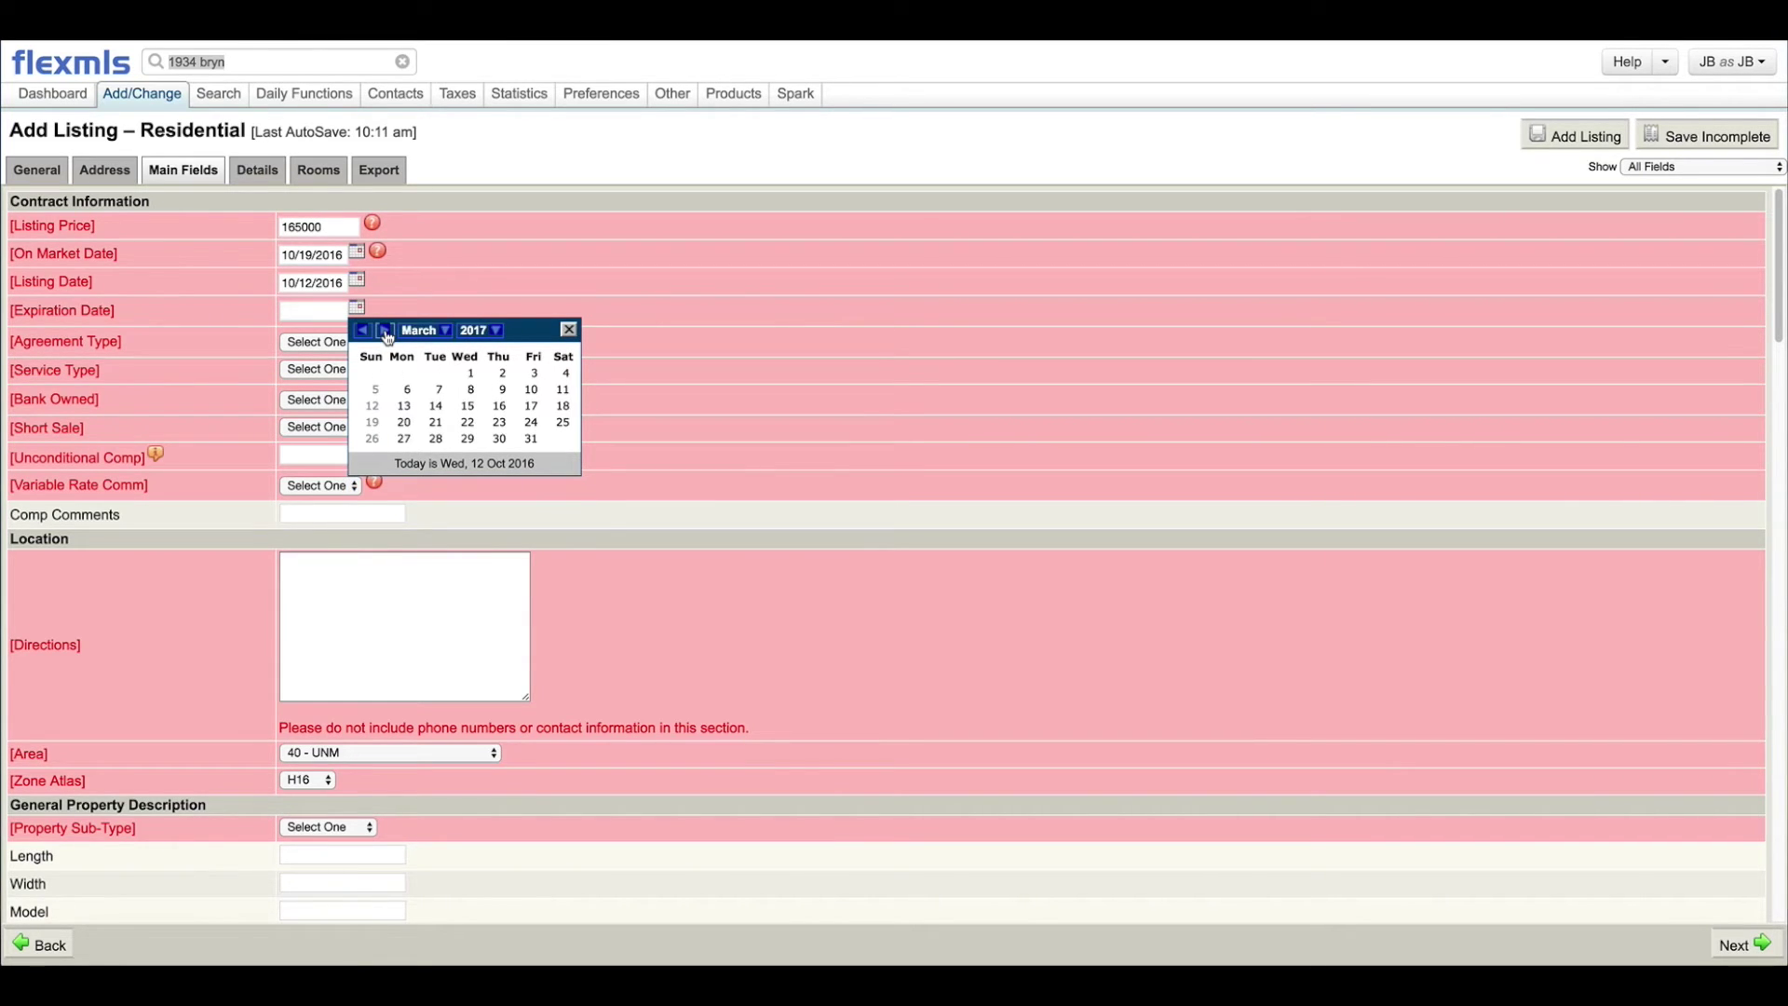
pyautogui.click(385, 331)
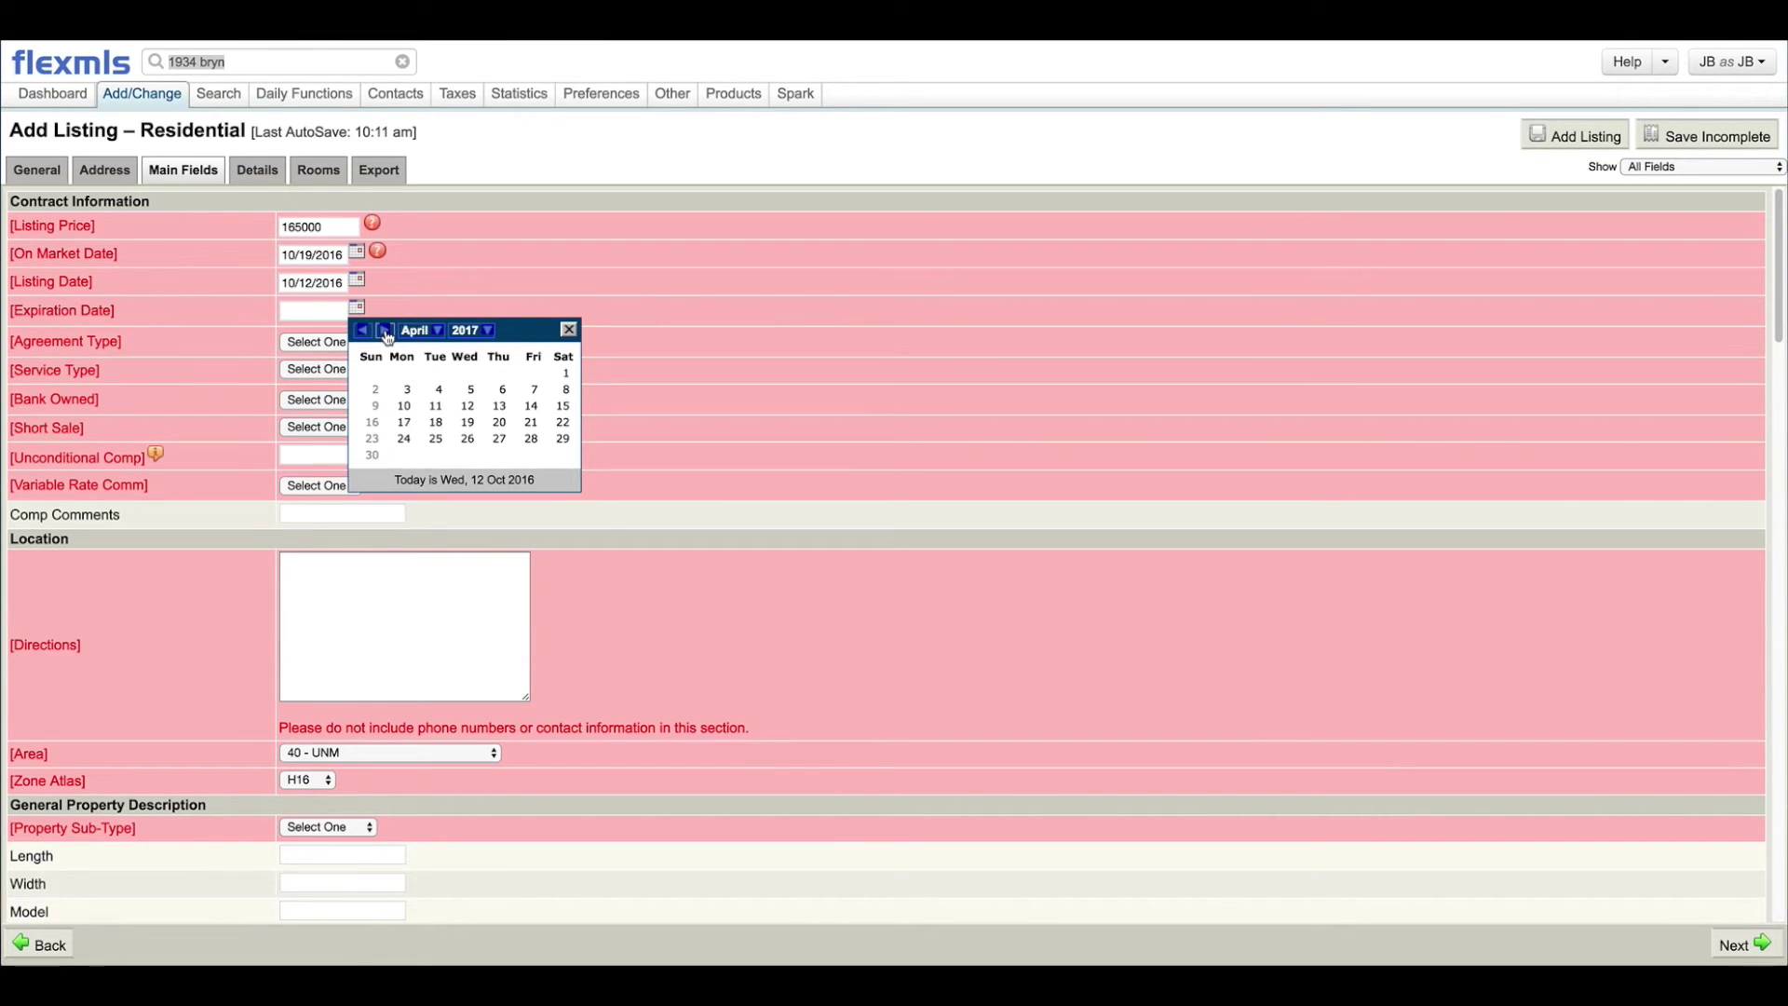
# Step: Set expiration 4/12/2017, Exclusive Agency, Entry Only, Bank Owned No and Short Sale No
pyautogui.click(469, 408)
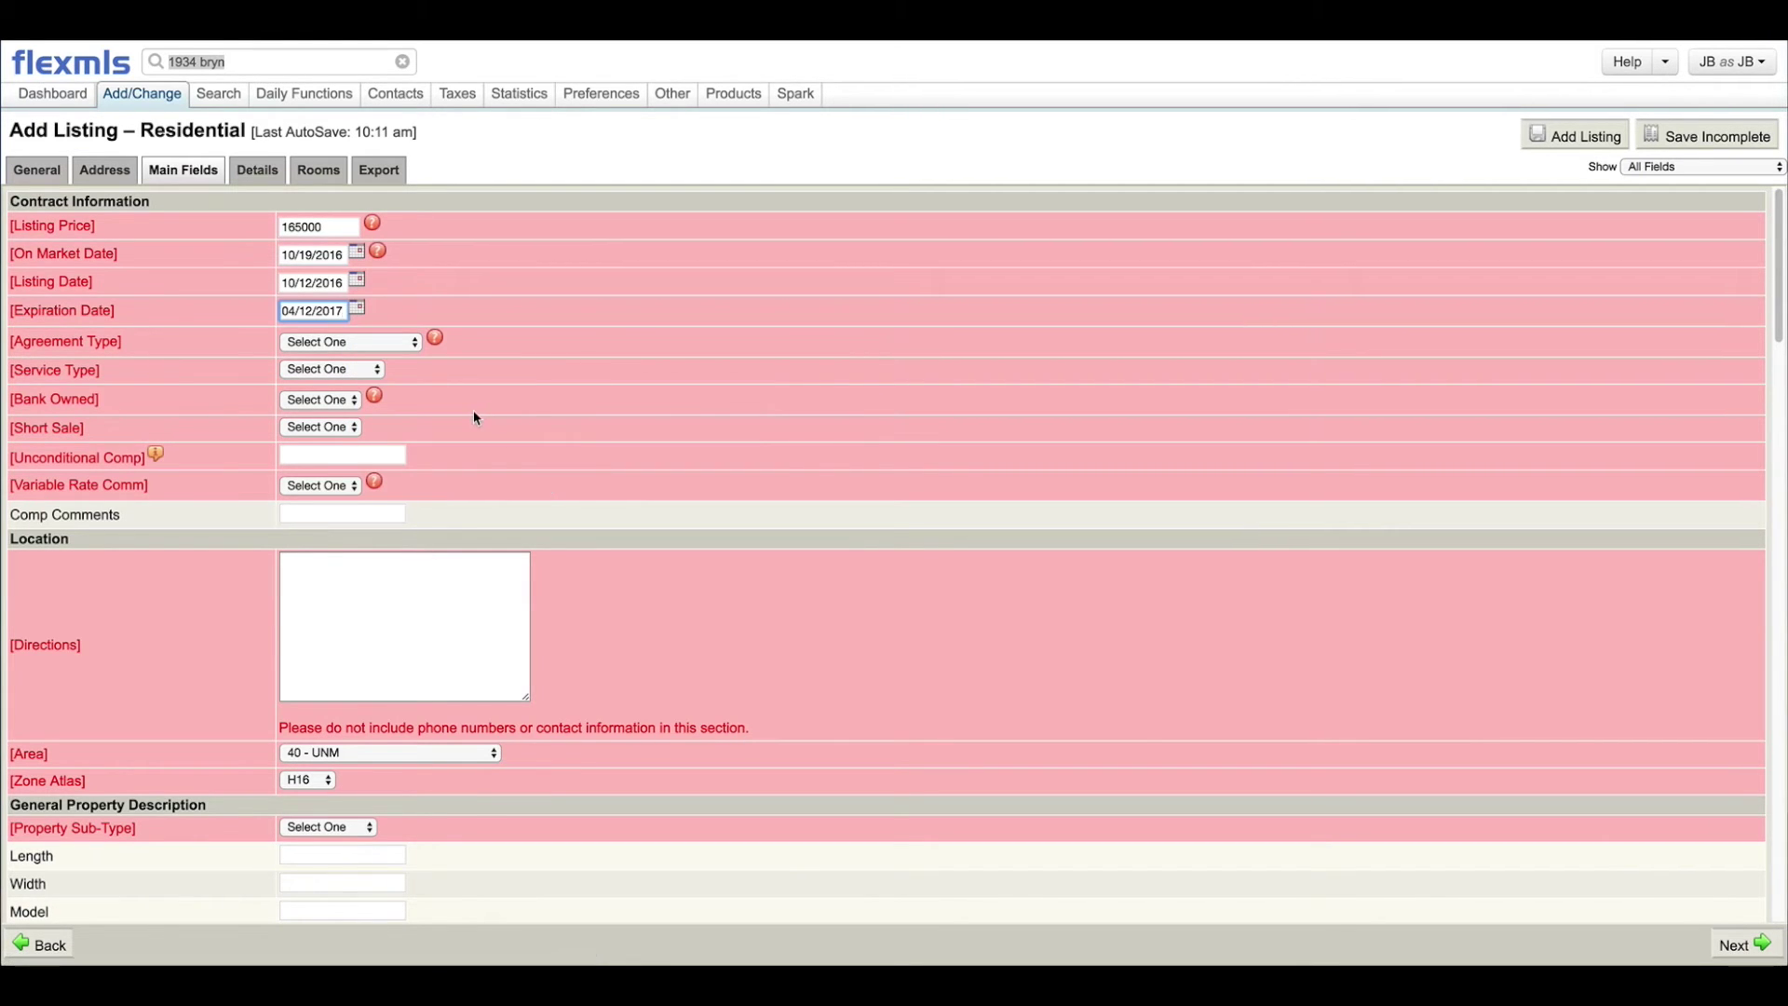
pyautogui.click(394, 343)
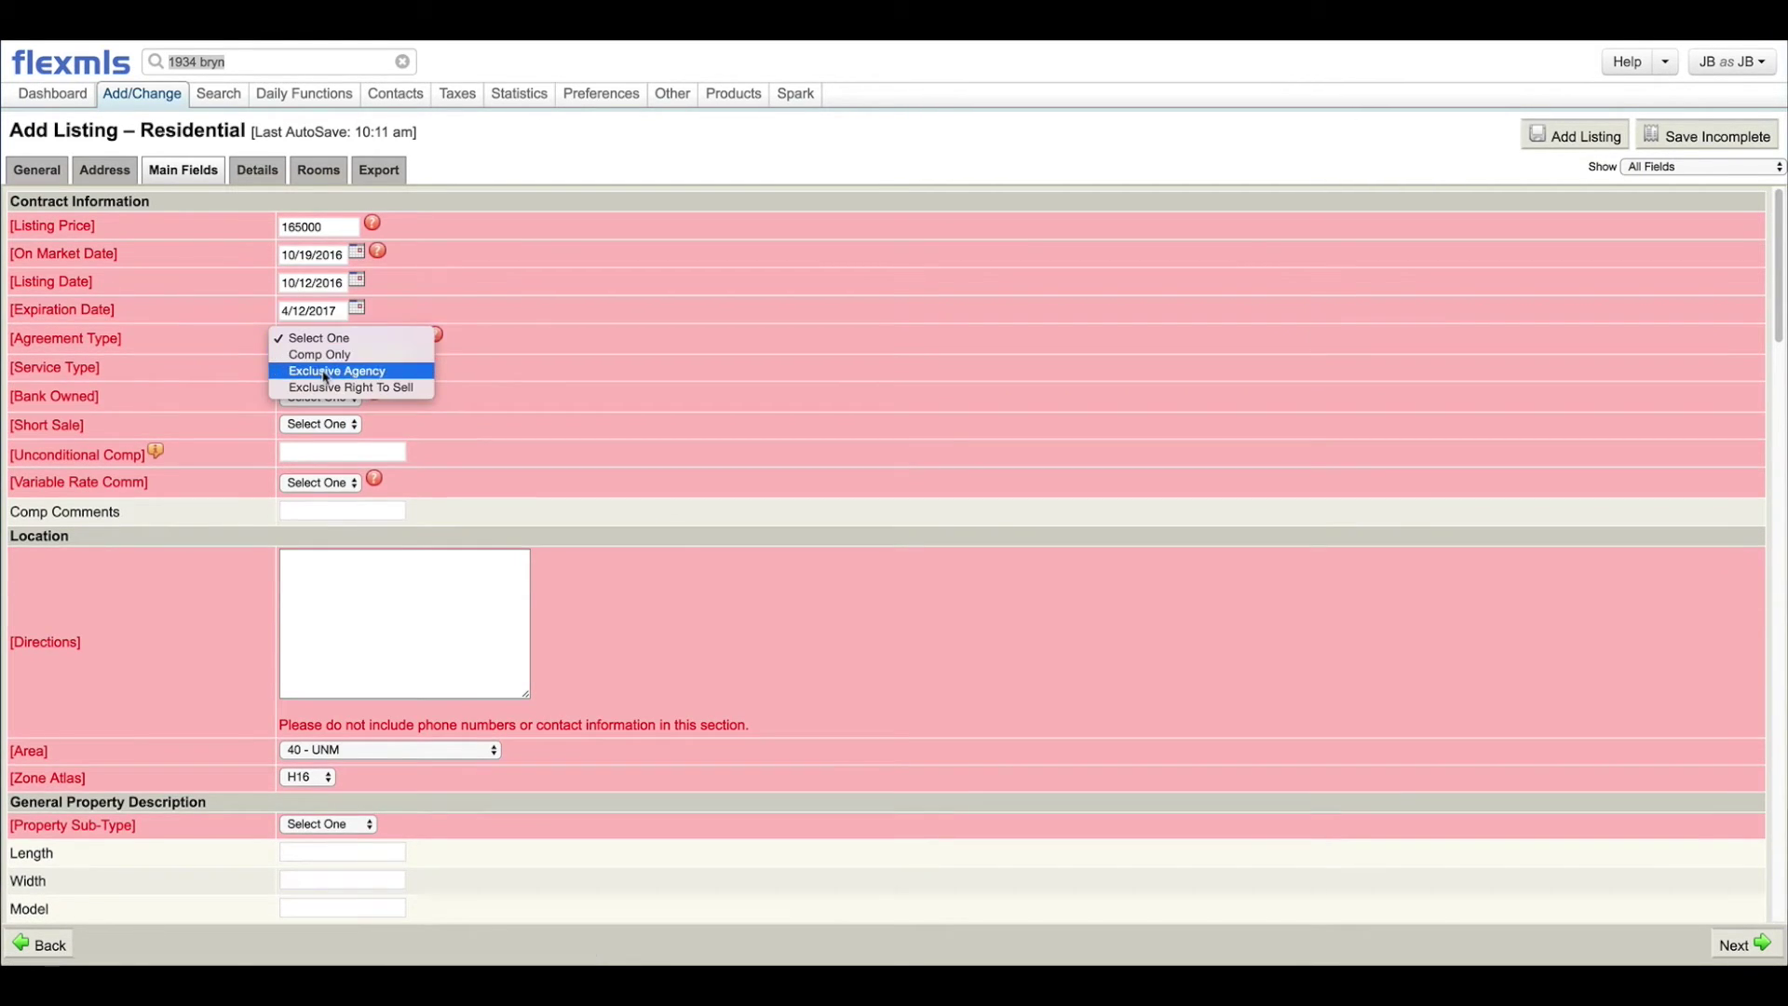
pyautogui.click(353, 374)
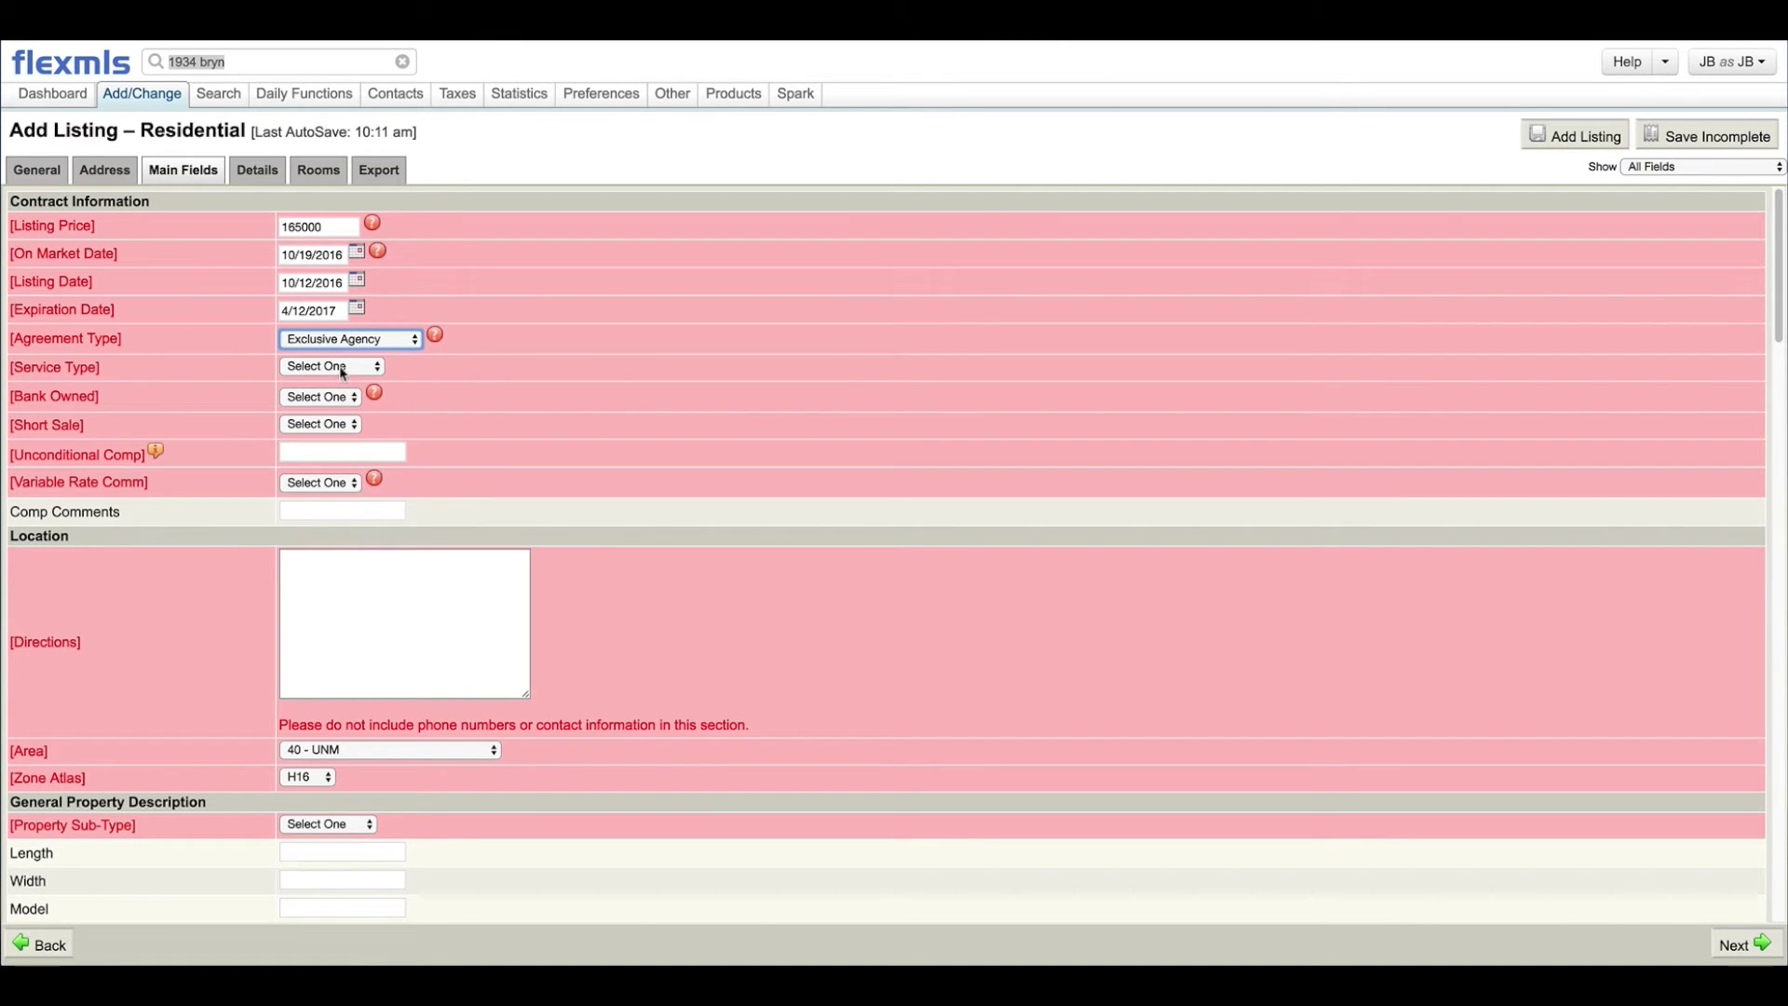
pyautogui.click(343, 367)
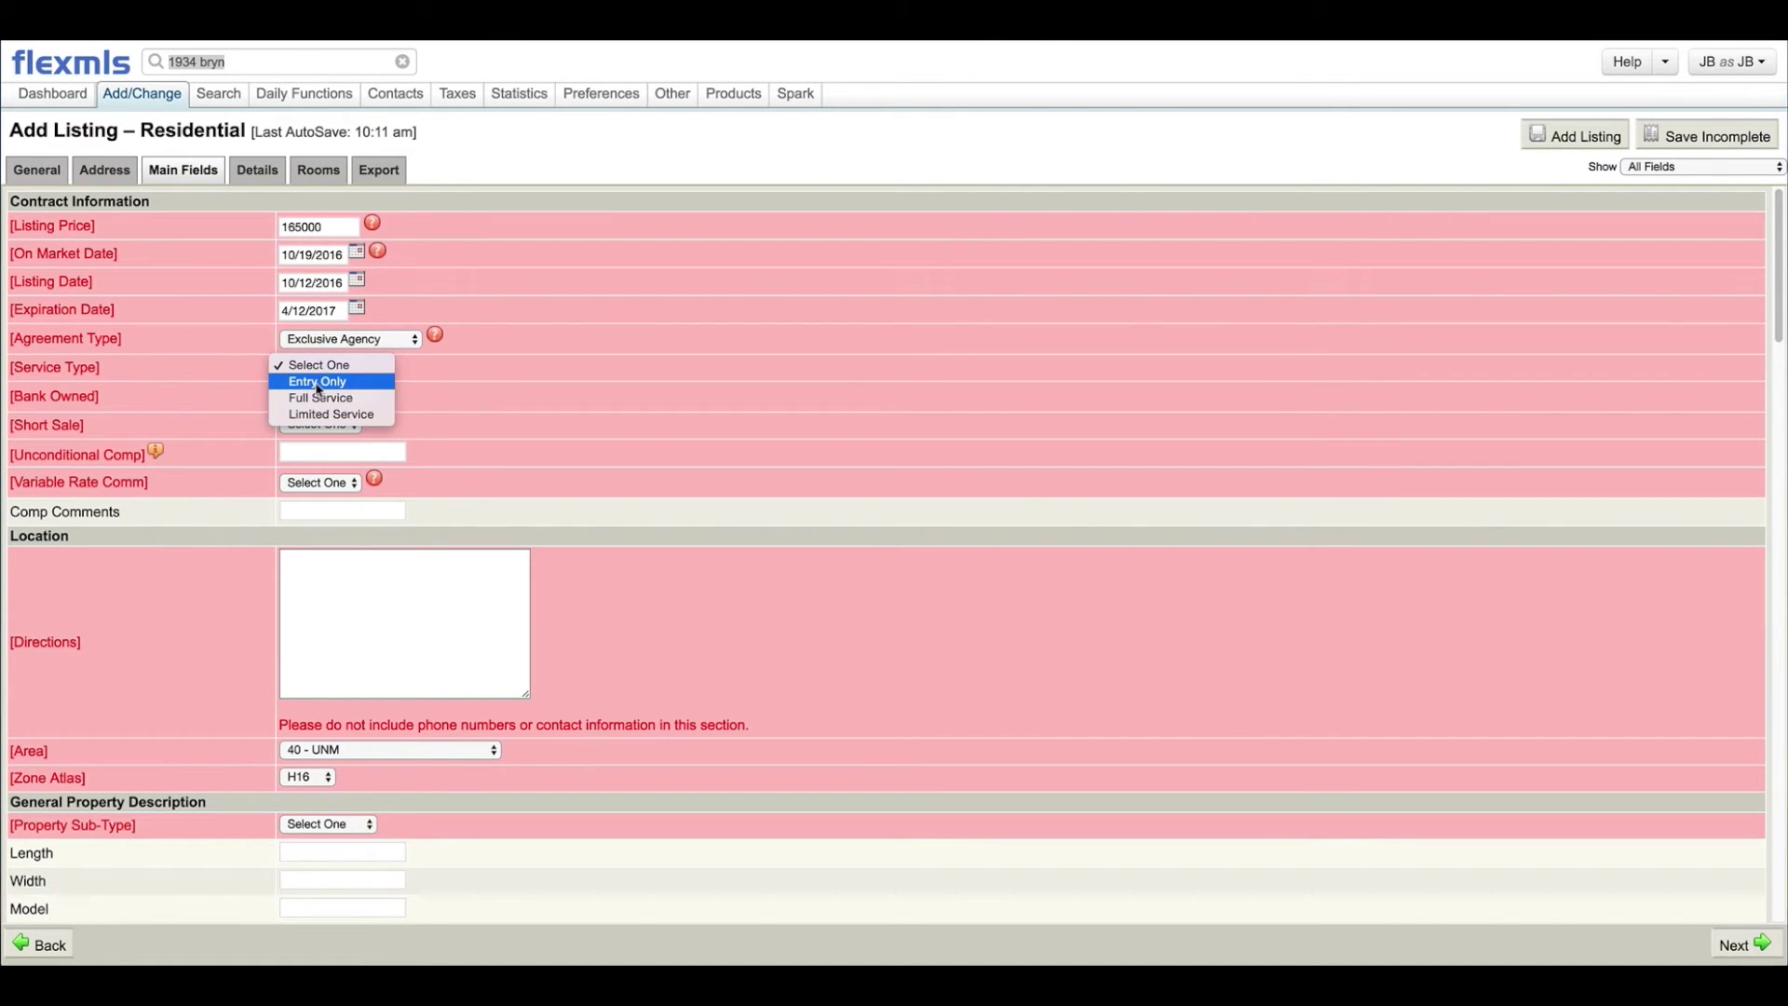
pyautogui.click(317, 382)
pyautogui.click(308, 403)
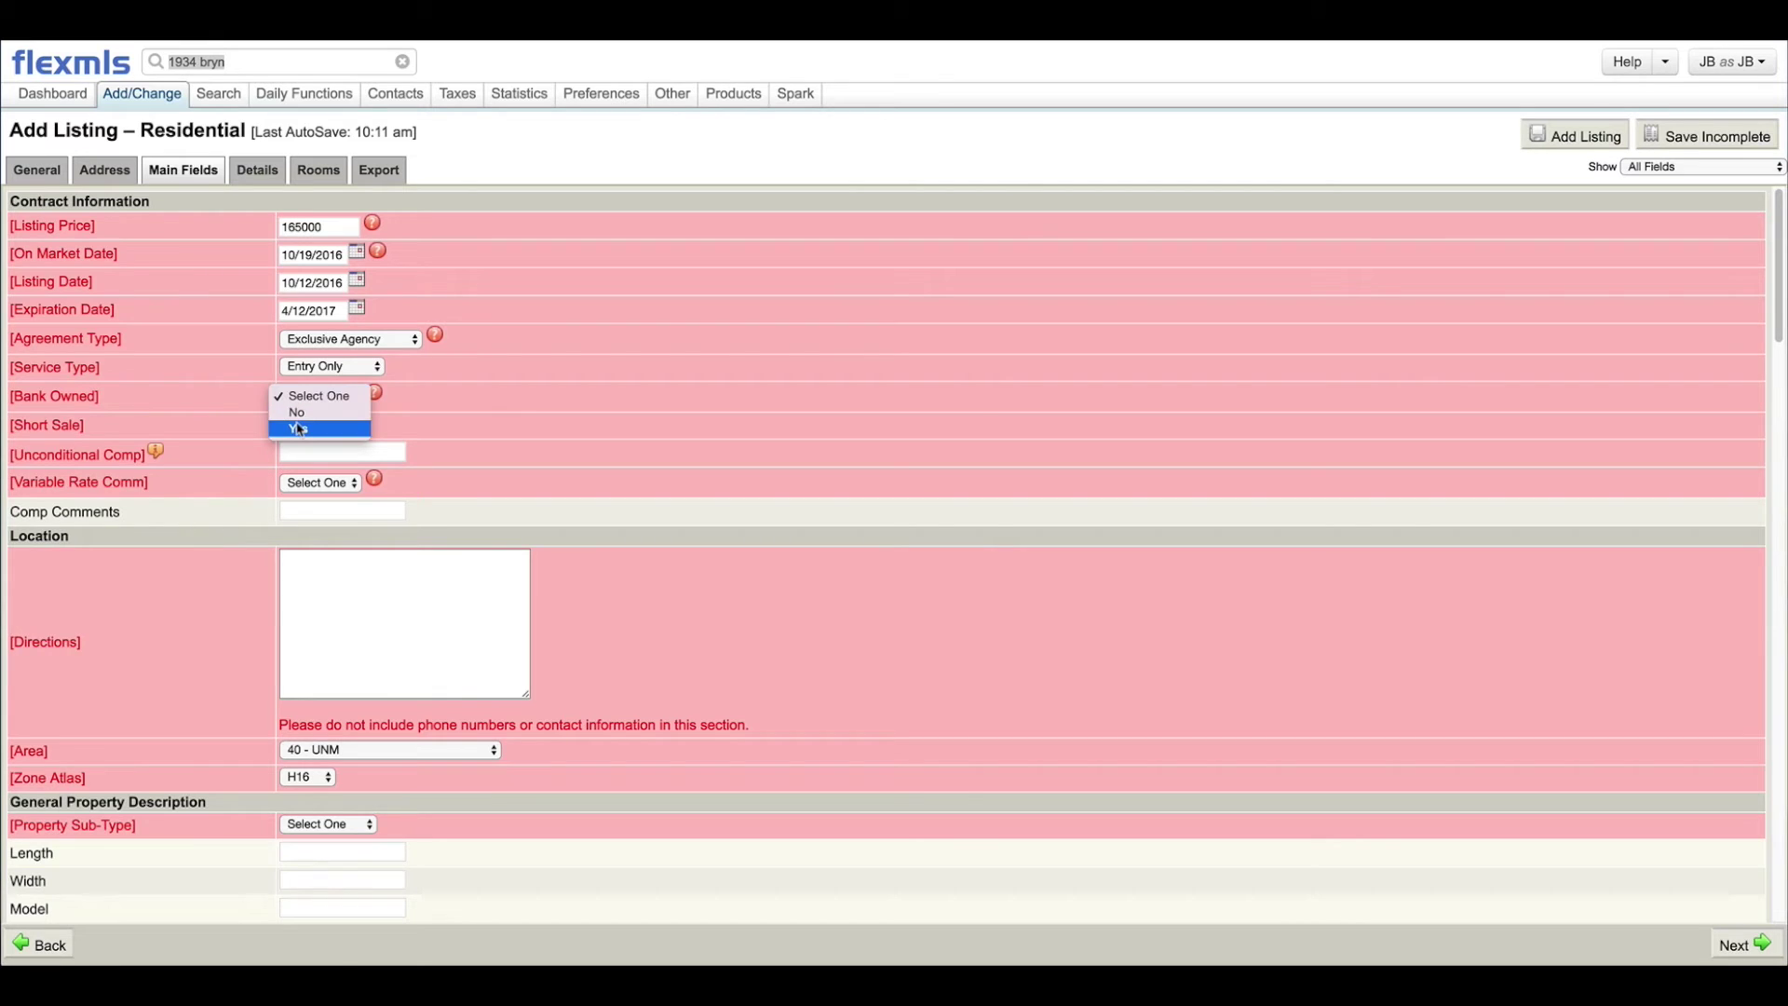
pyautogui.click(305, 425)
pyautogui.click(305, 424)
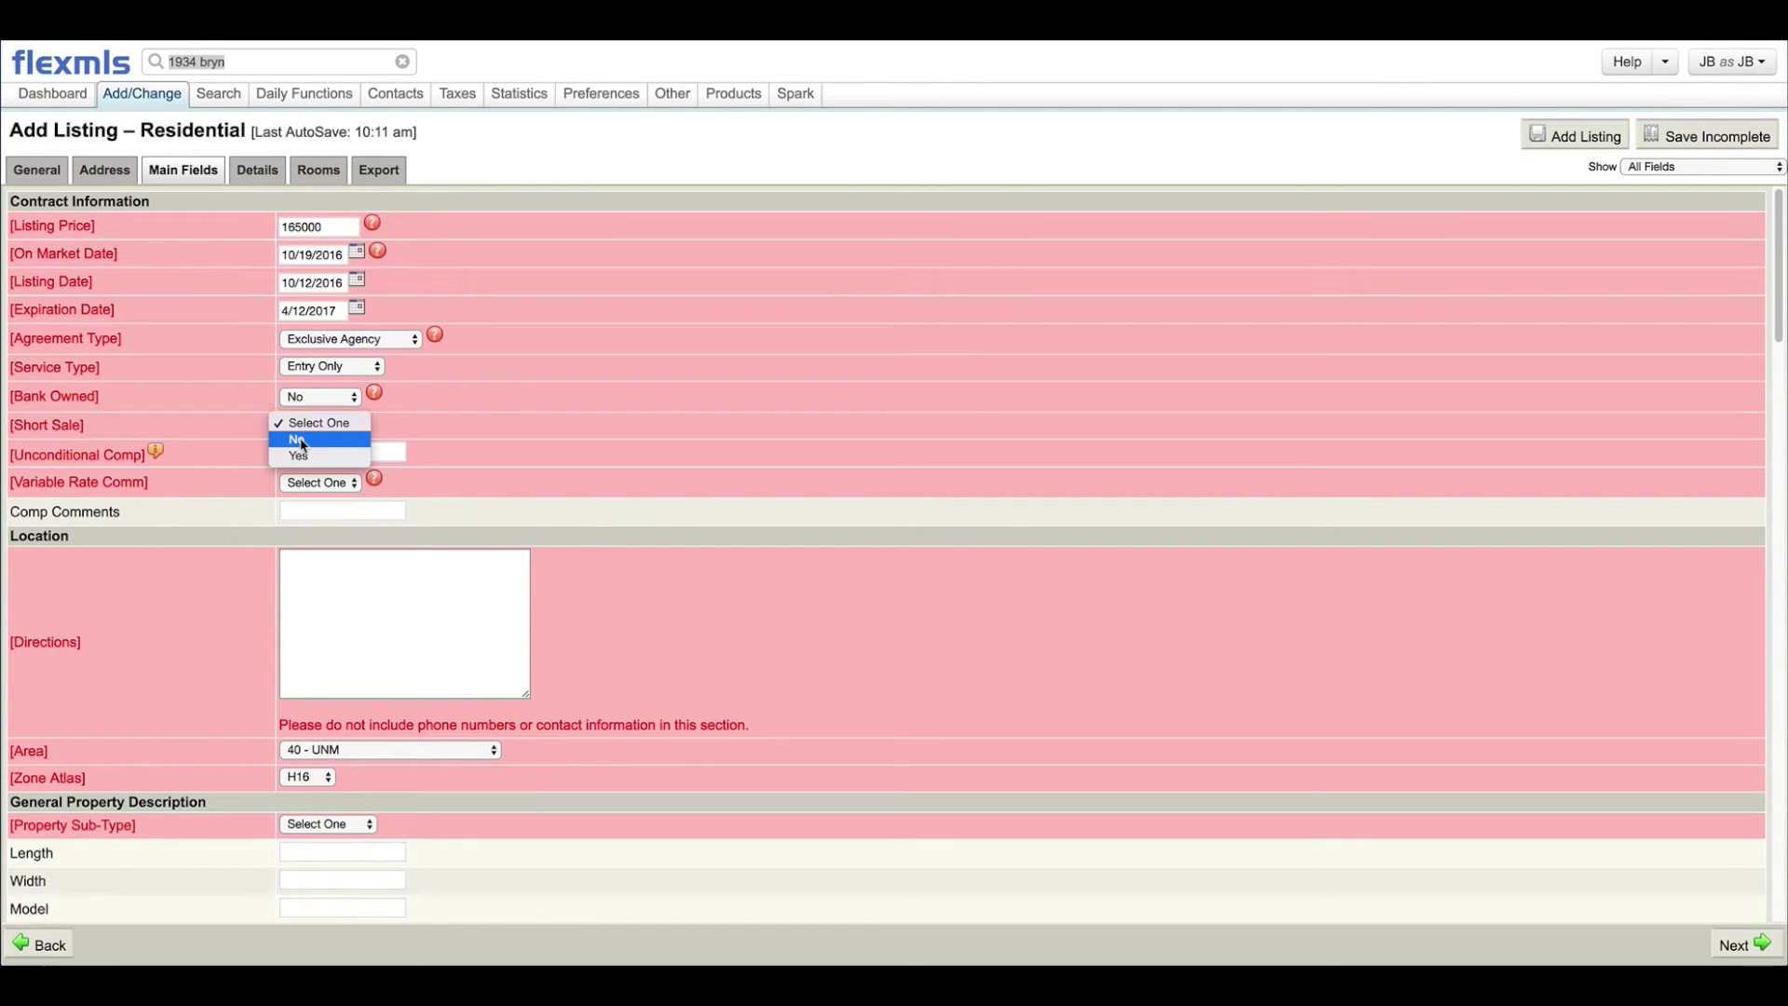
pyautogui.click(304, 453)
# Step: Enter 1 as Unconditional Comp and set Variable Rate Comm to No
pyautogui.click(305, 454)
pyautogui.write('1')
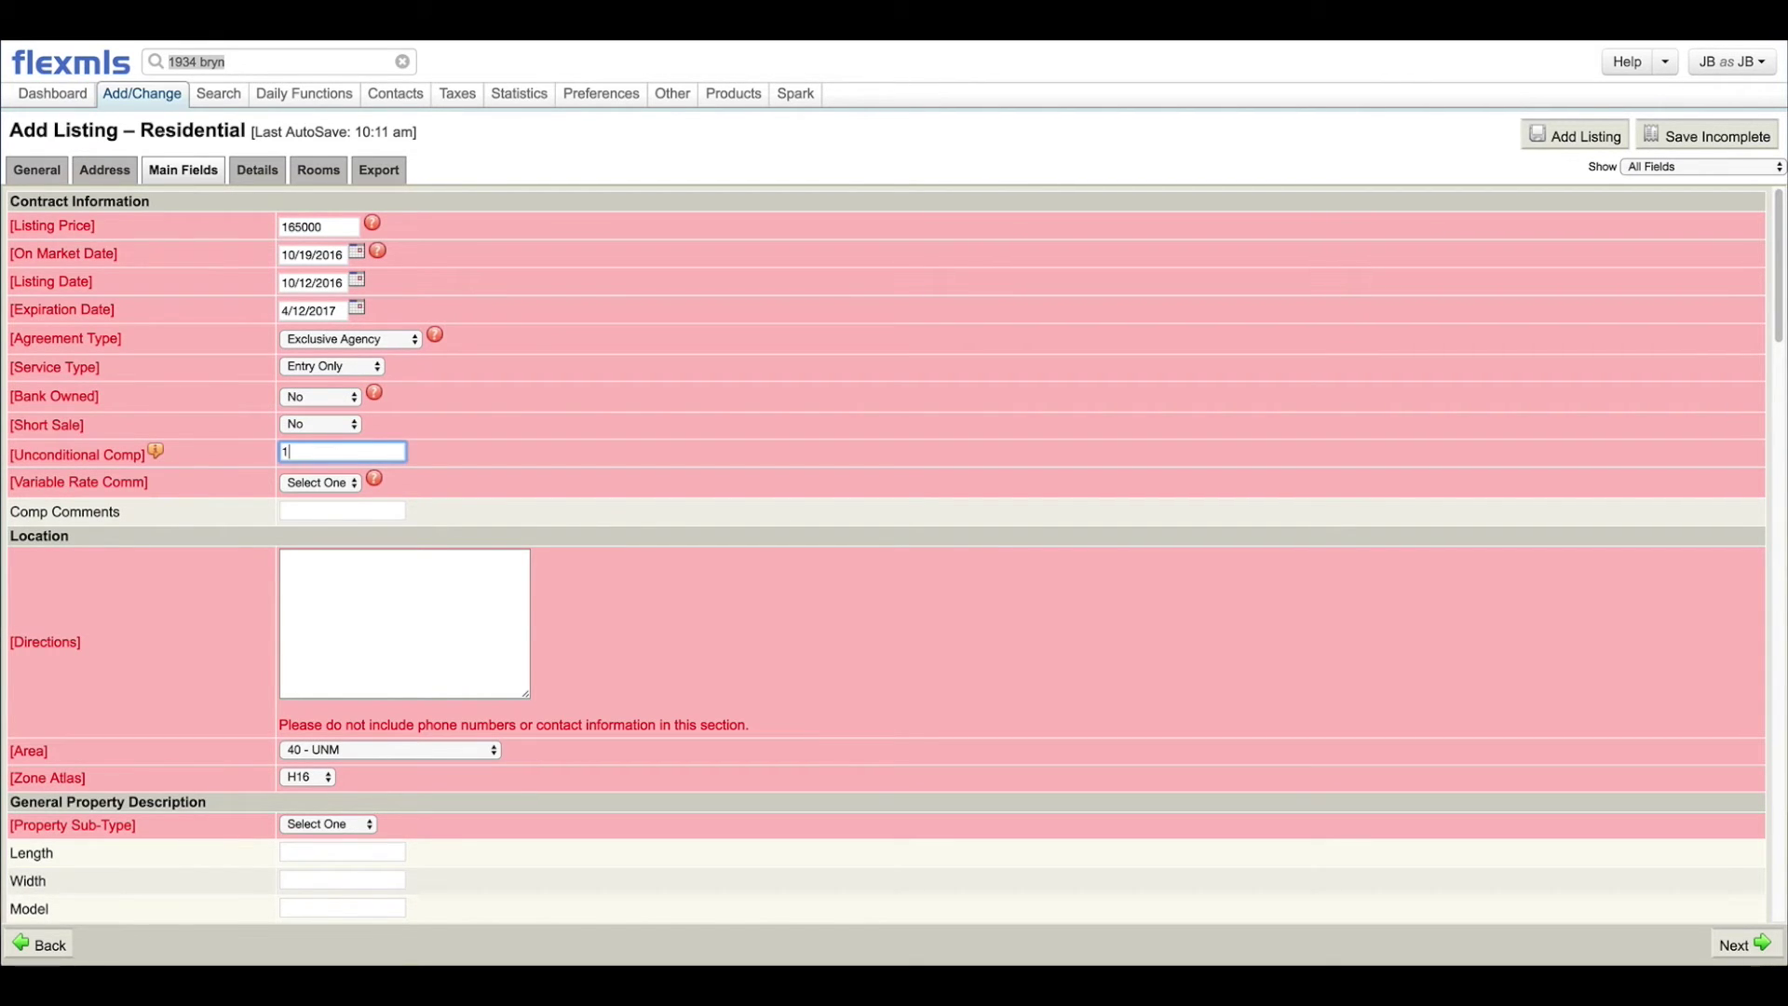
pyautogui.click(611, 407)
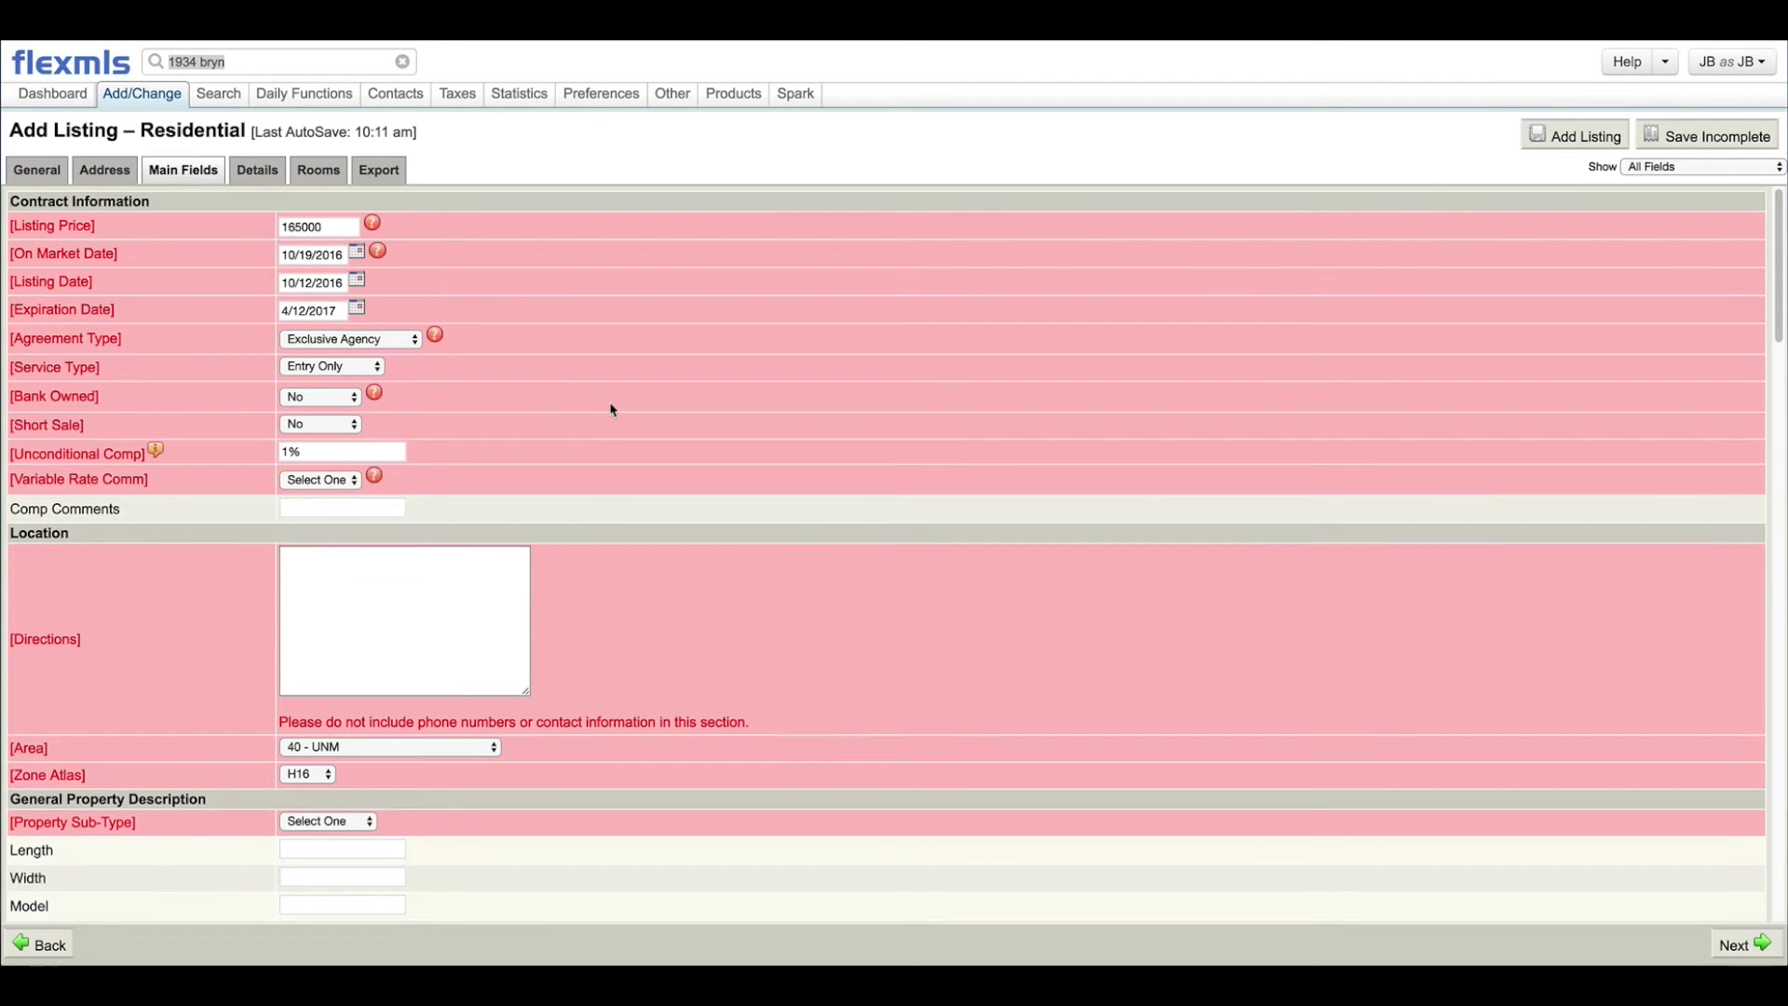
pyautogui.scroll(-4, 475, 416)
pyautogui.scroll(4, 447, 350)
pyautogui.click(319, 479)
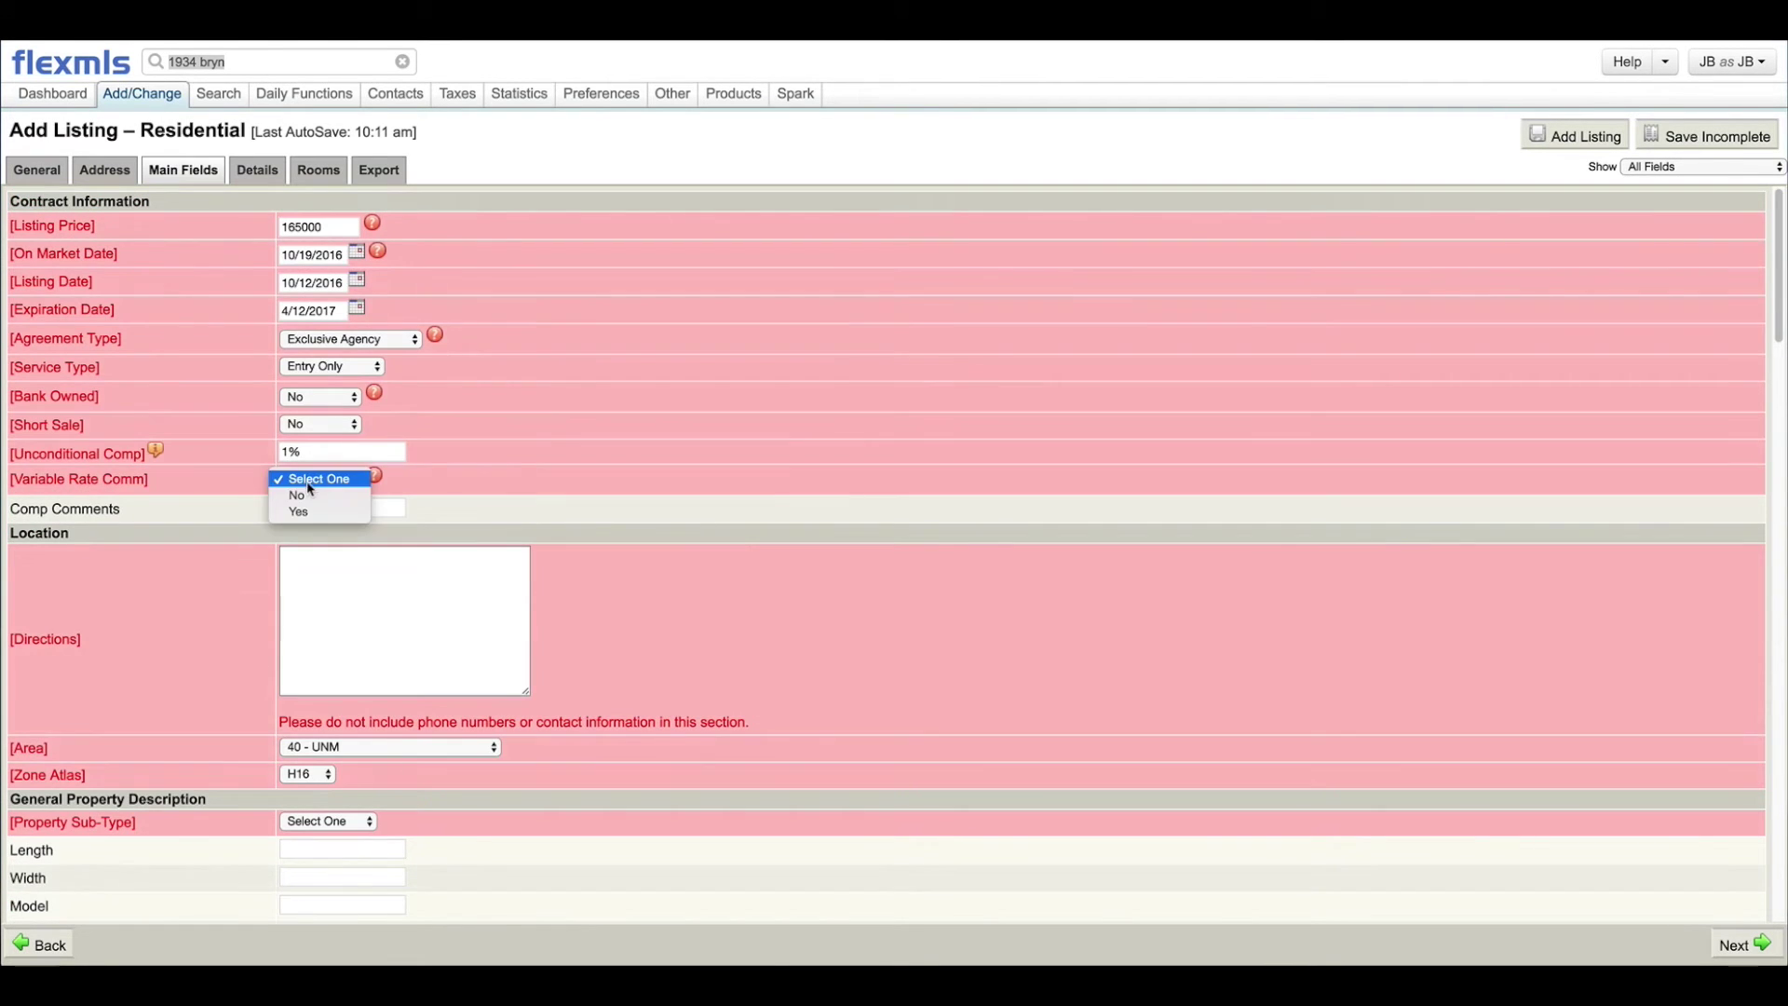
pyautogui.click(296, 493)
pyautogui.click(399, 603)
pyautogui.scroll(-15, 399, 604)
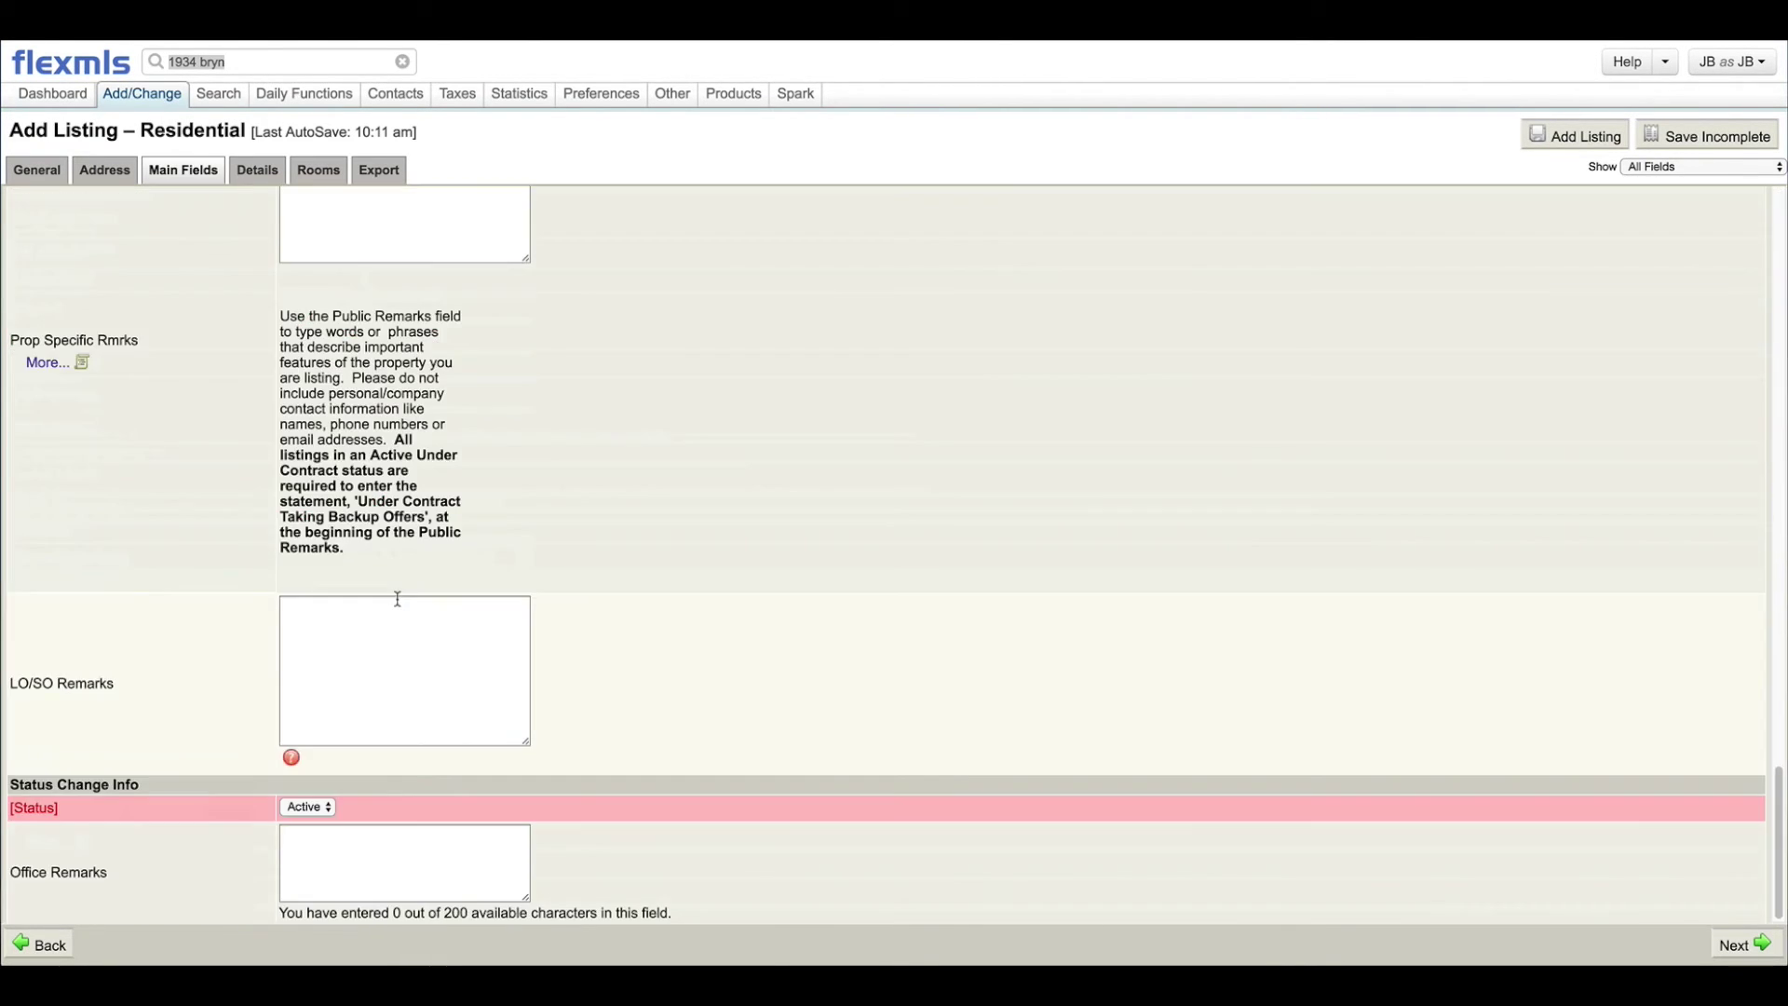
# Step: Find the Owner Name field in Main Fields and delete its contents
pyautogui.scroll(8, 396, 599)
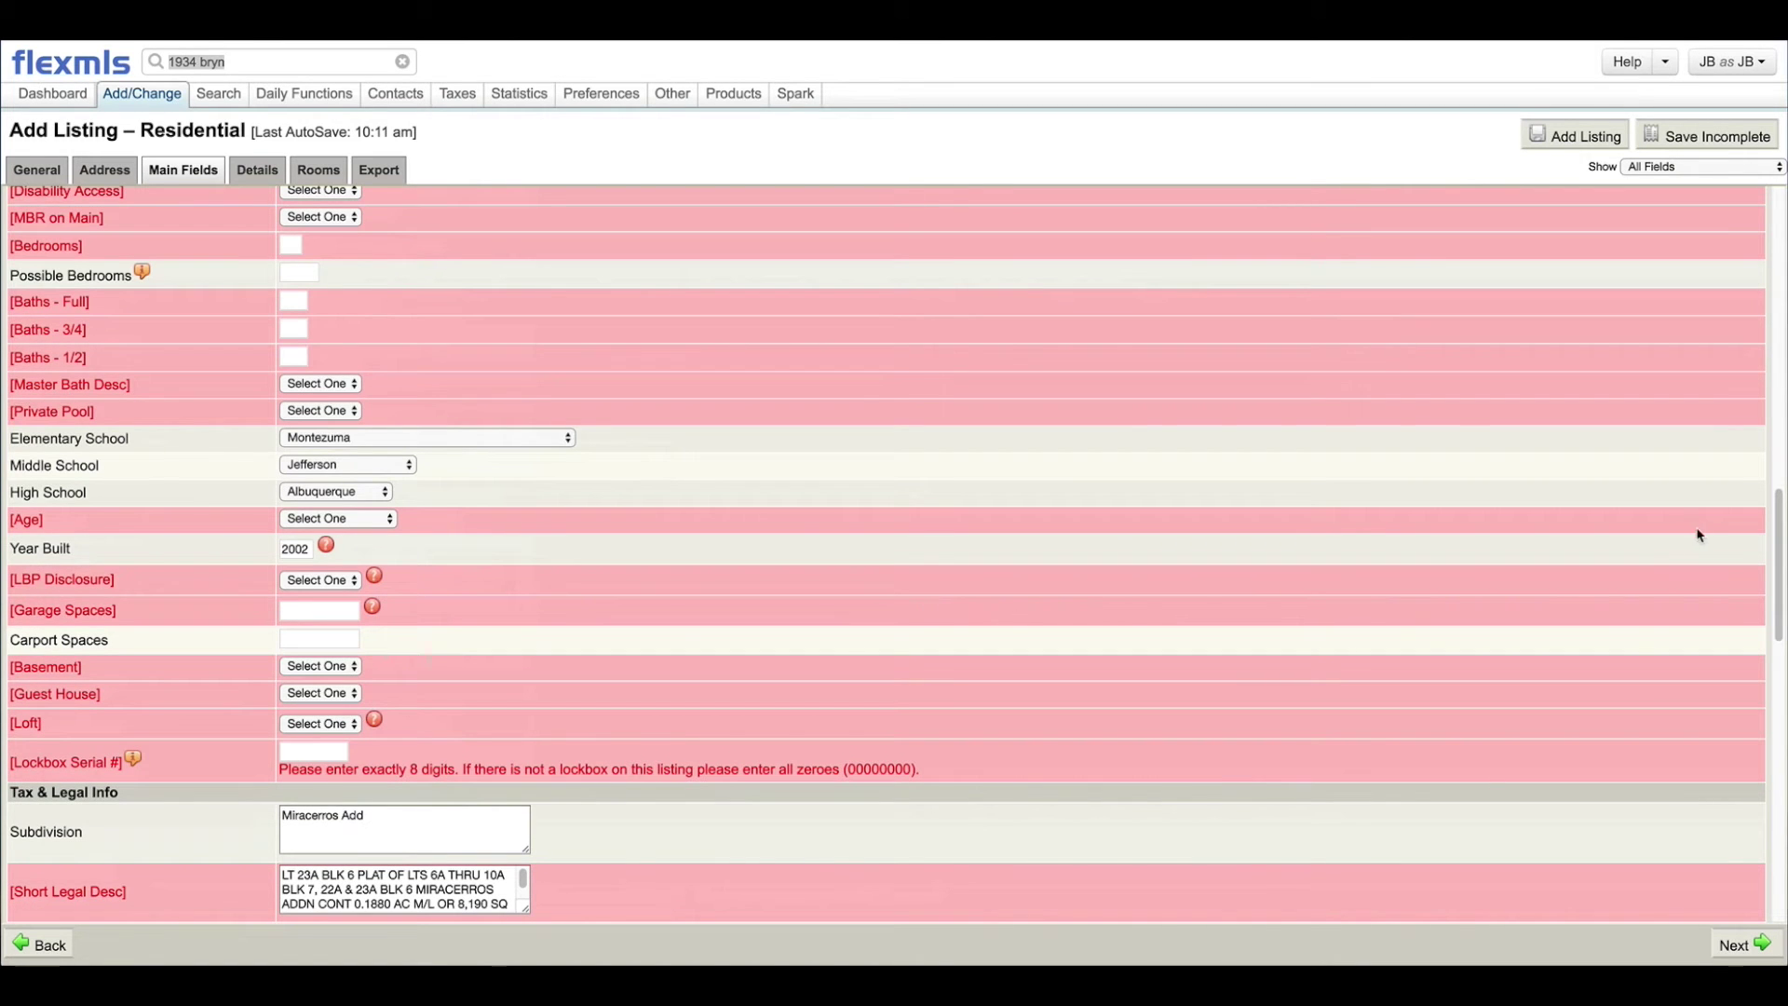
pyautogui.moveTo(1778, 553); pyautogui.dragTo(1762, 319)
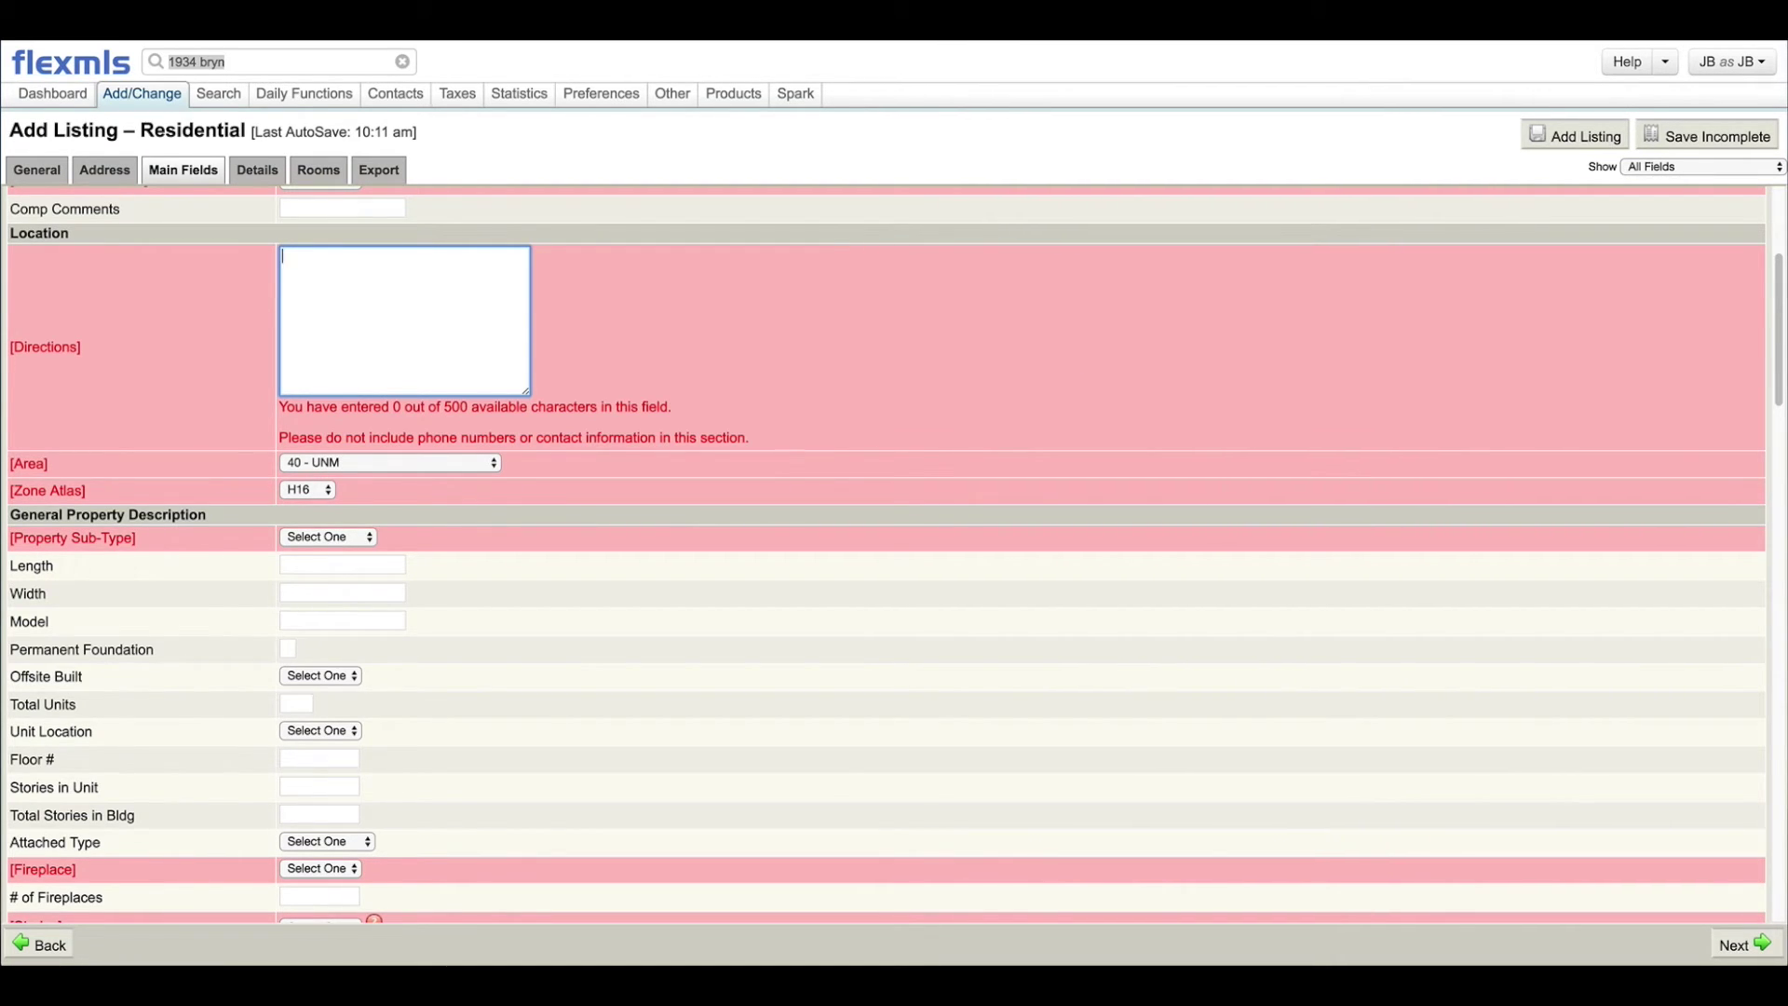
pyautogui.moveTo(1780, 383); pyautogui.dragTo(1721, 547)
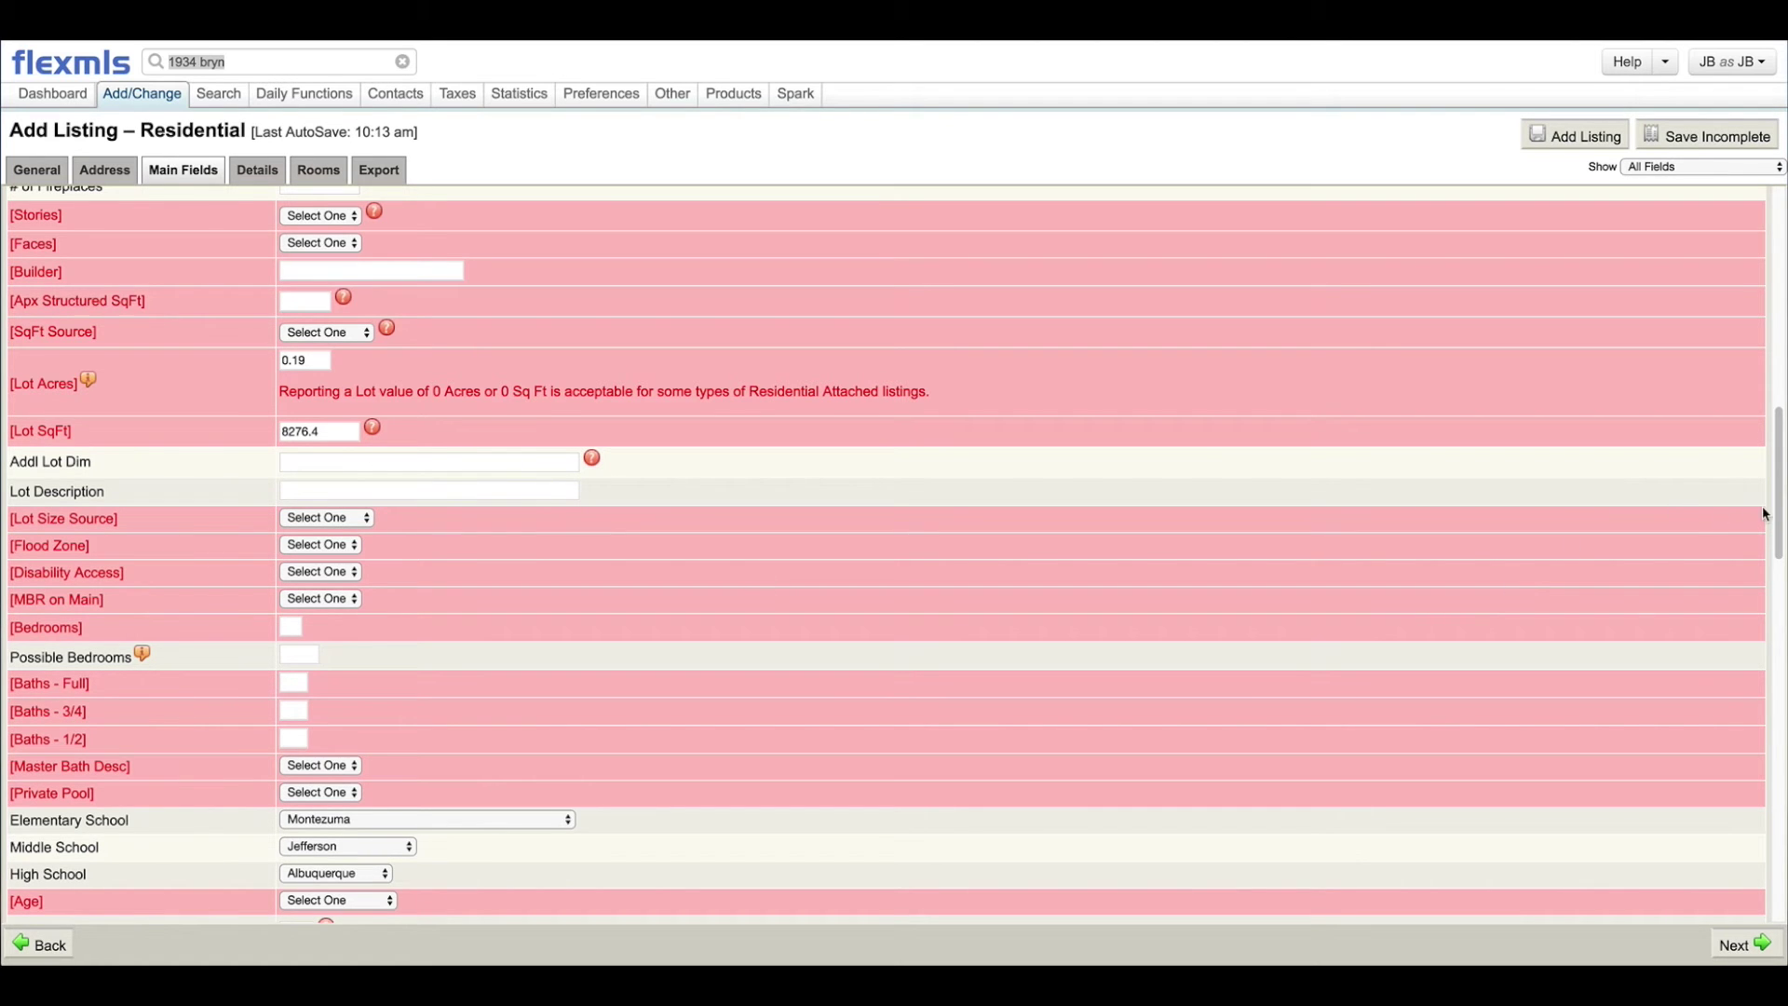
pyautogui.moveTo(1775, 512); pyautogui.dragTo(1591, 603)
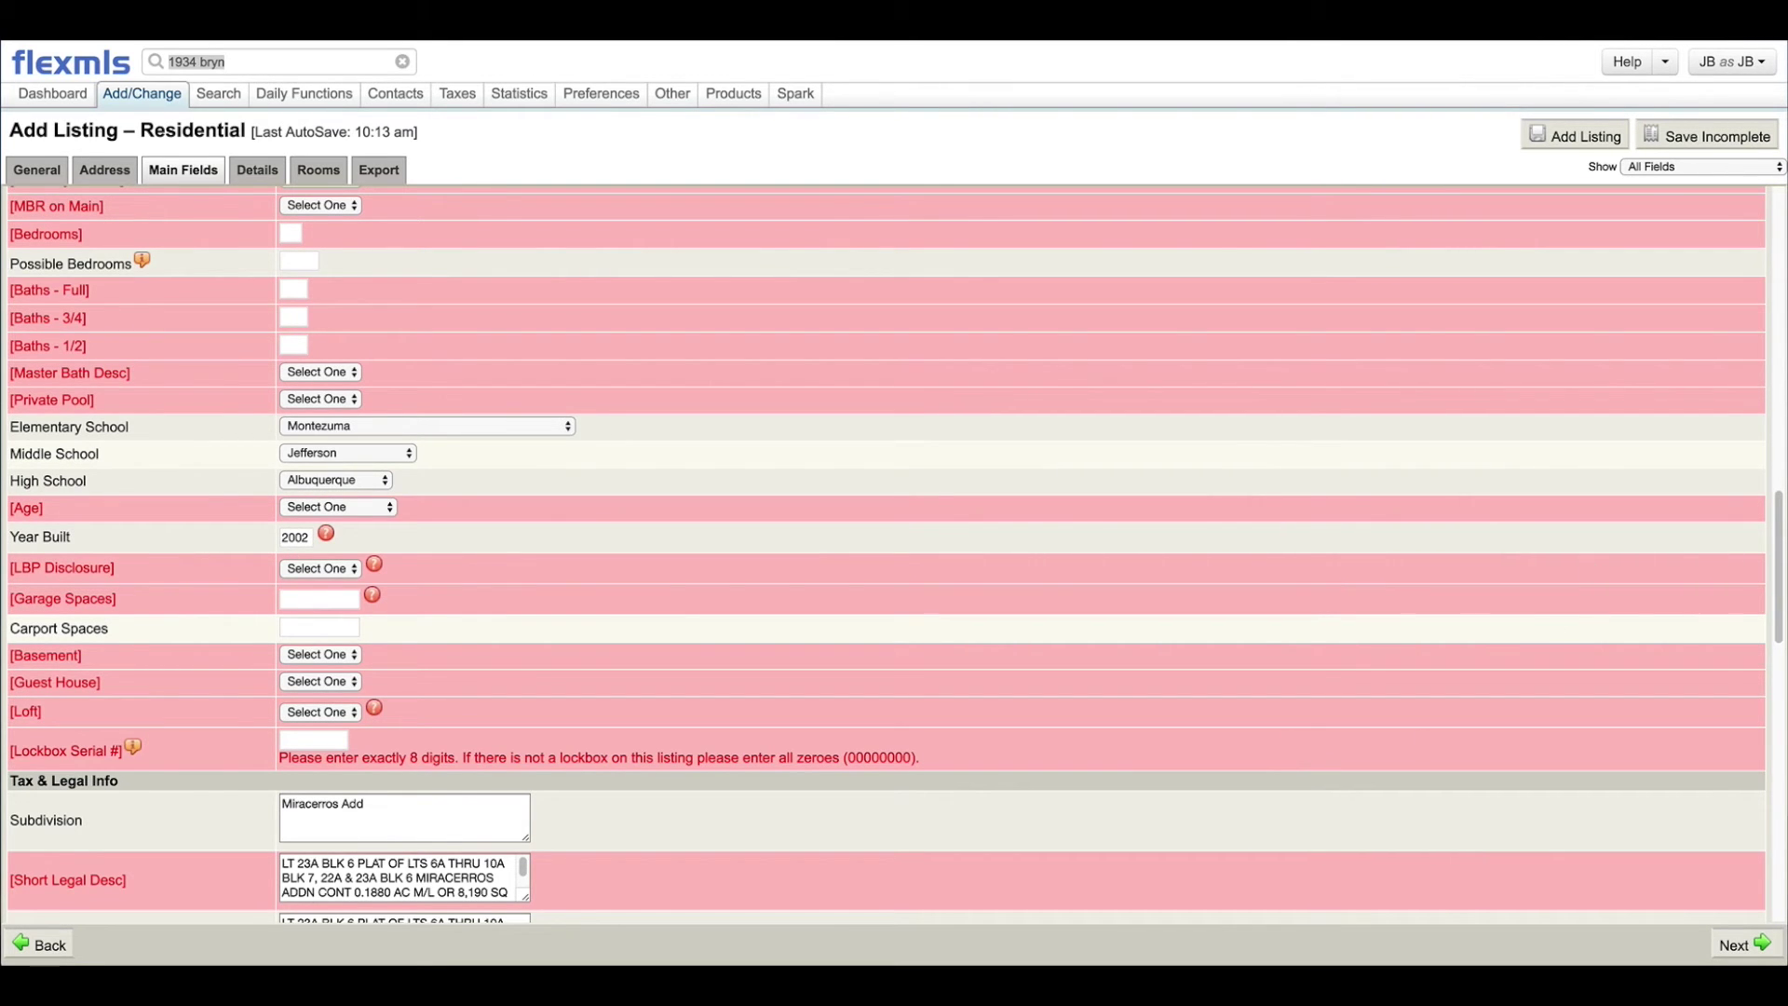
pyautogui.scroll(-5, 884, 558)
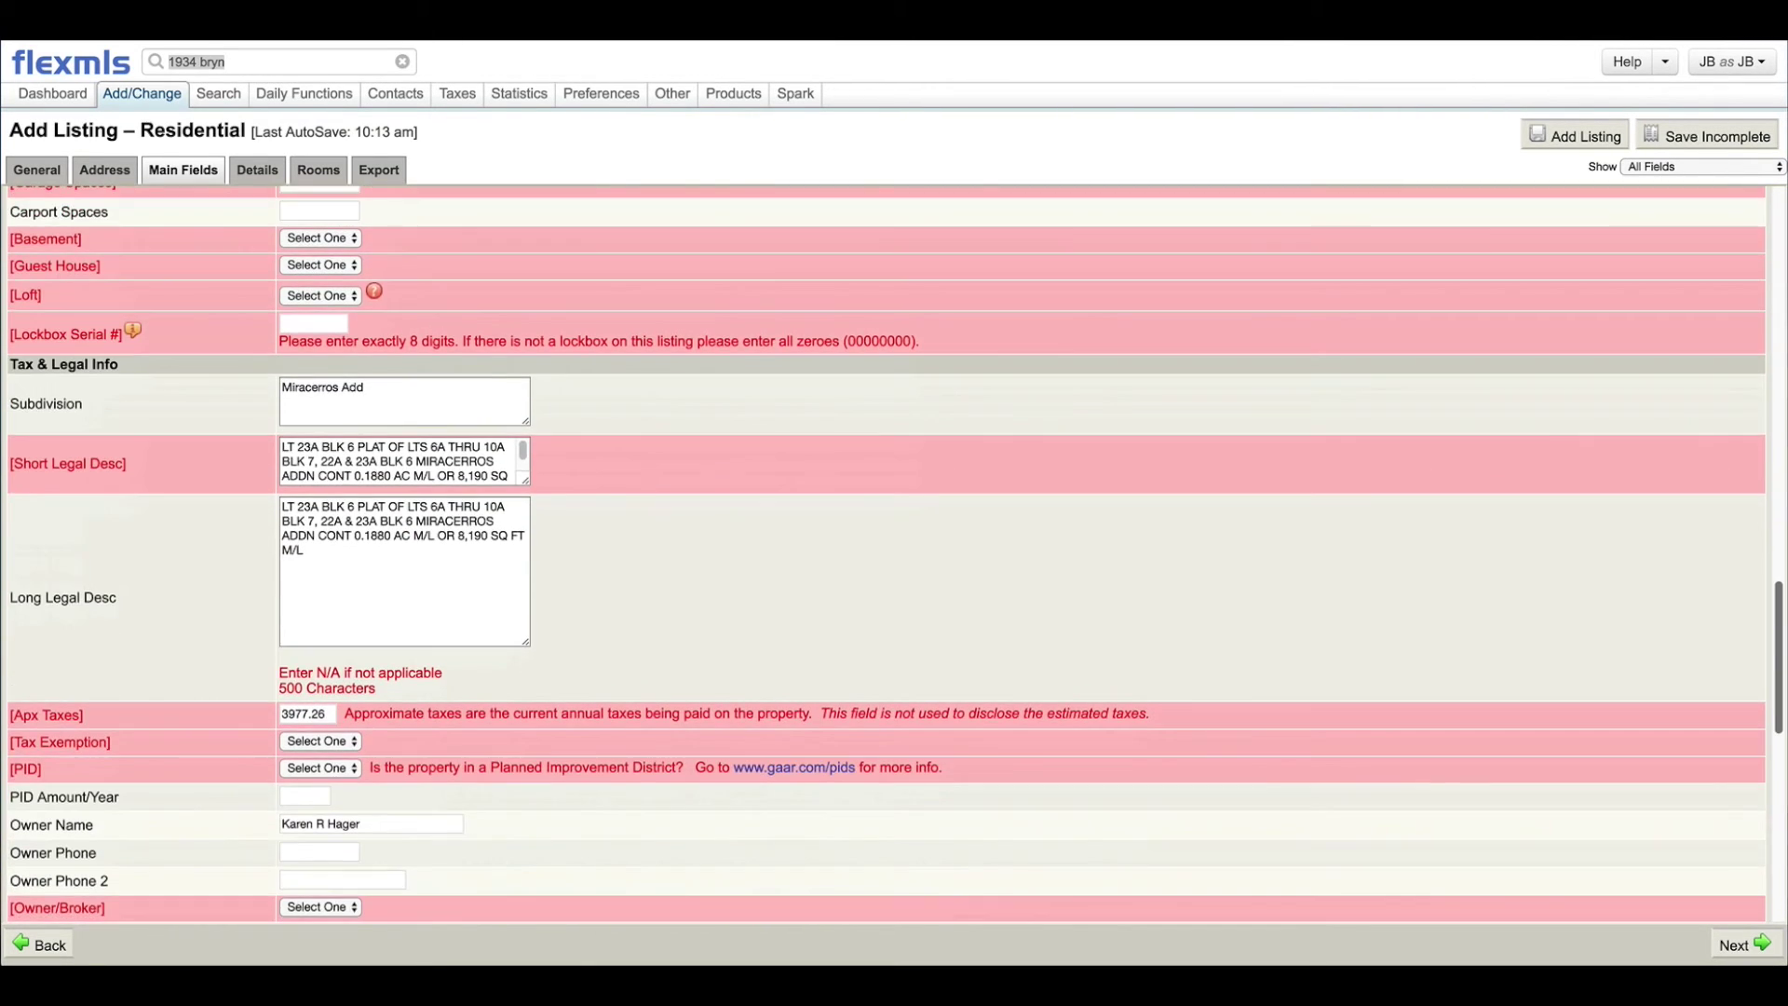
pyautogui.scroll(-5, 885, 559)
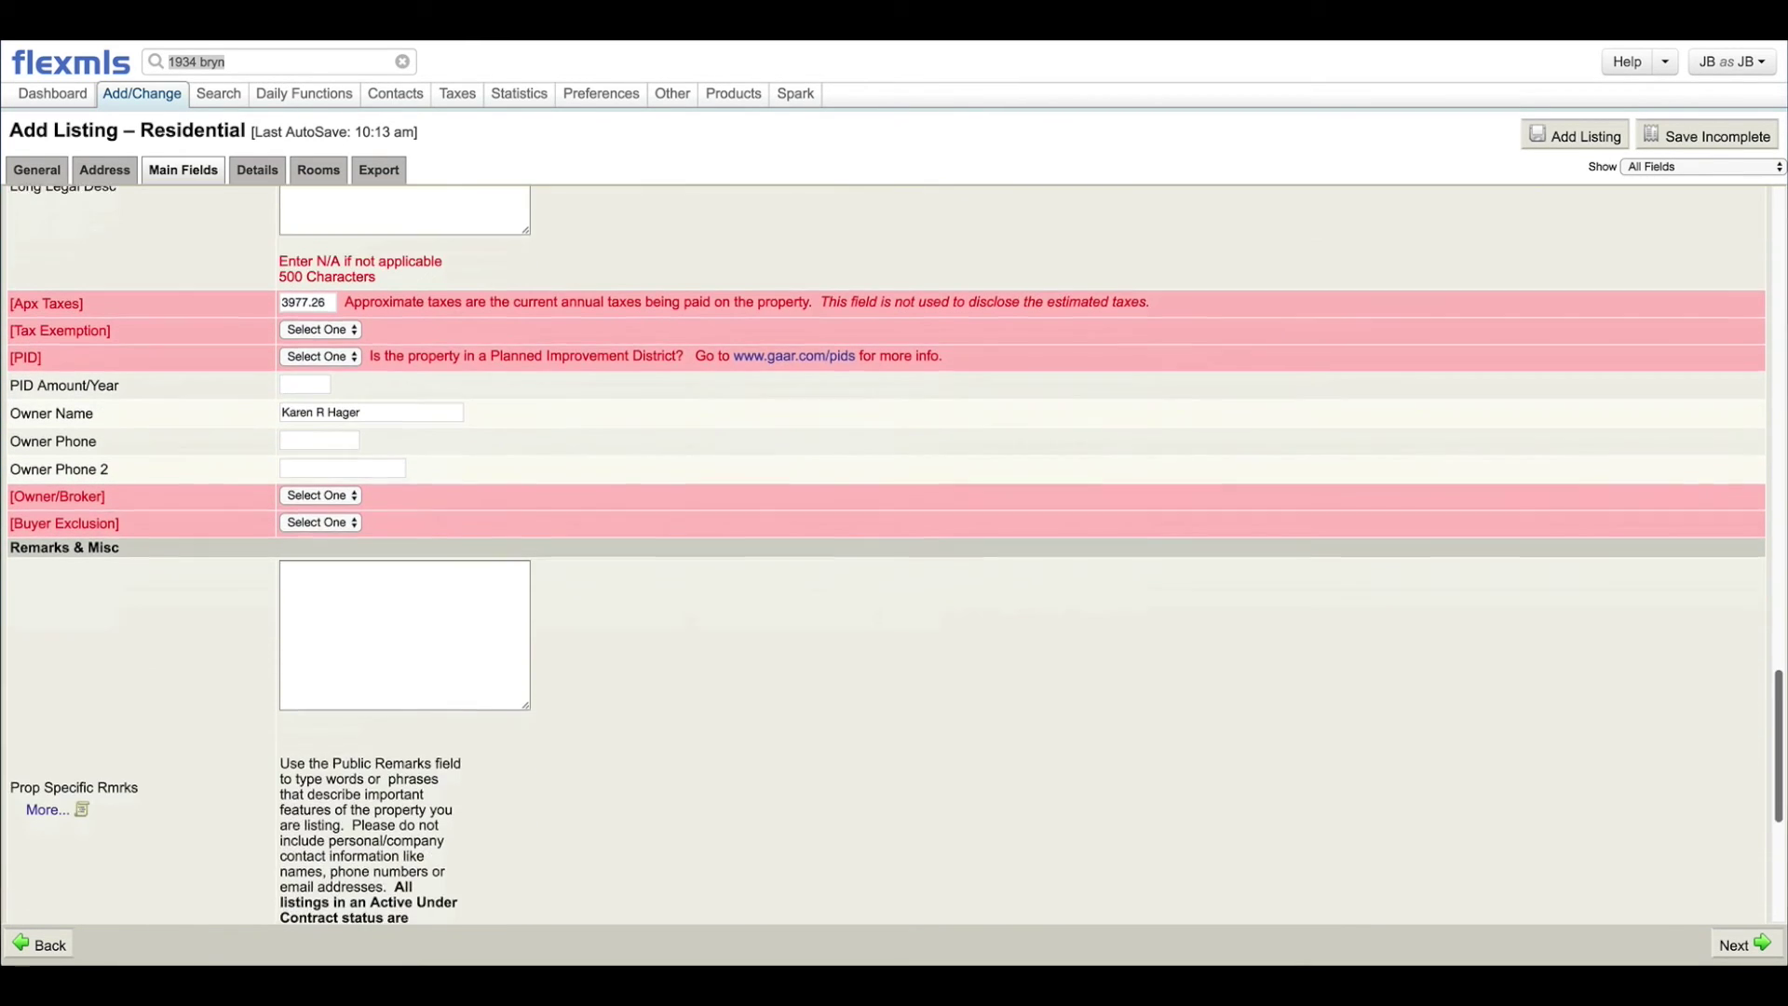
pyautogui.scroll(2, 884, 558)
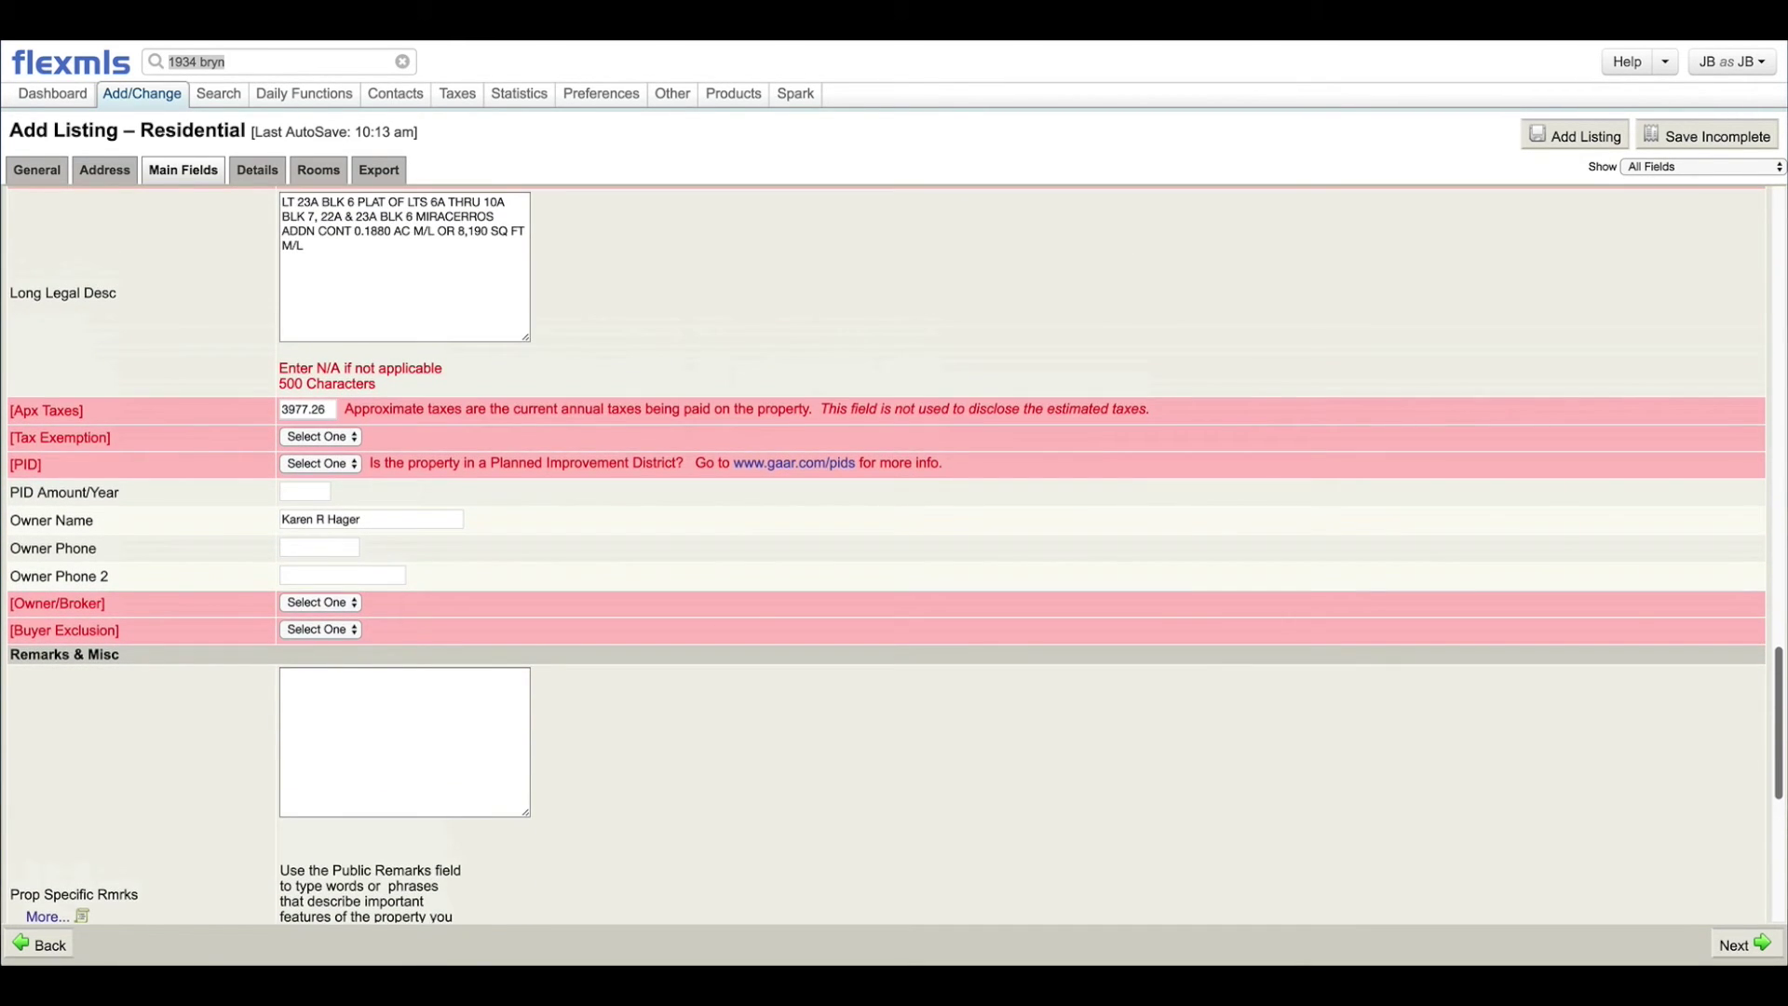
pyautogui.scroll(5, 884, 558)
pyautogui.scroll(-3, 885, 559)
pyautogui.click(382, 703)
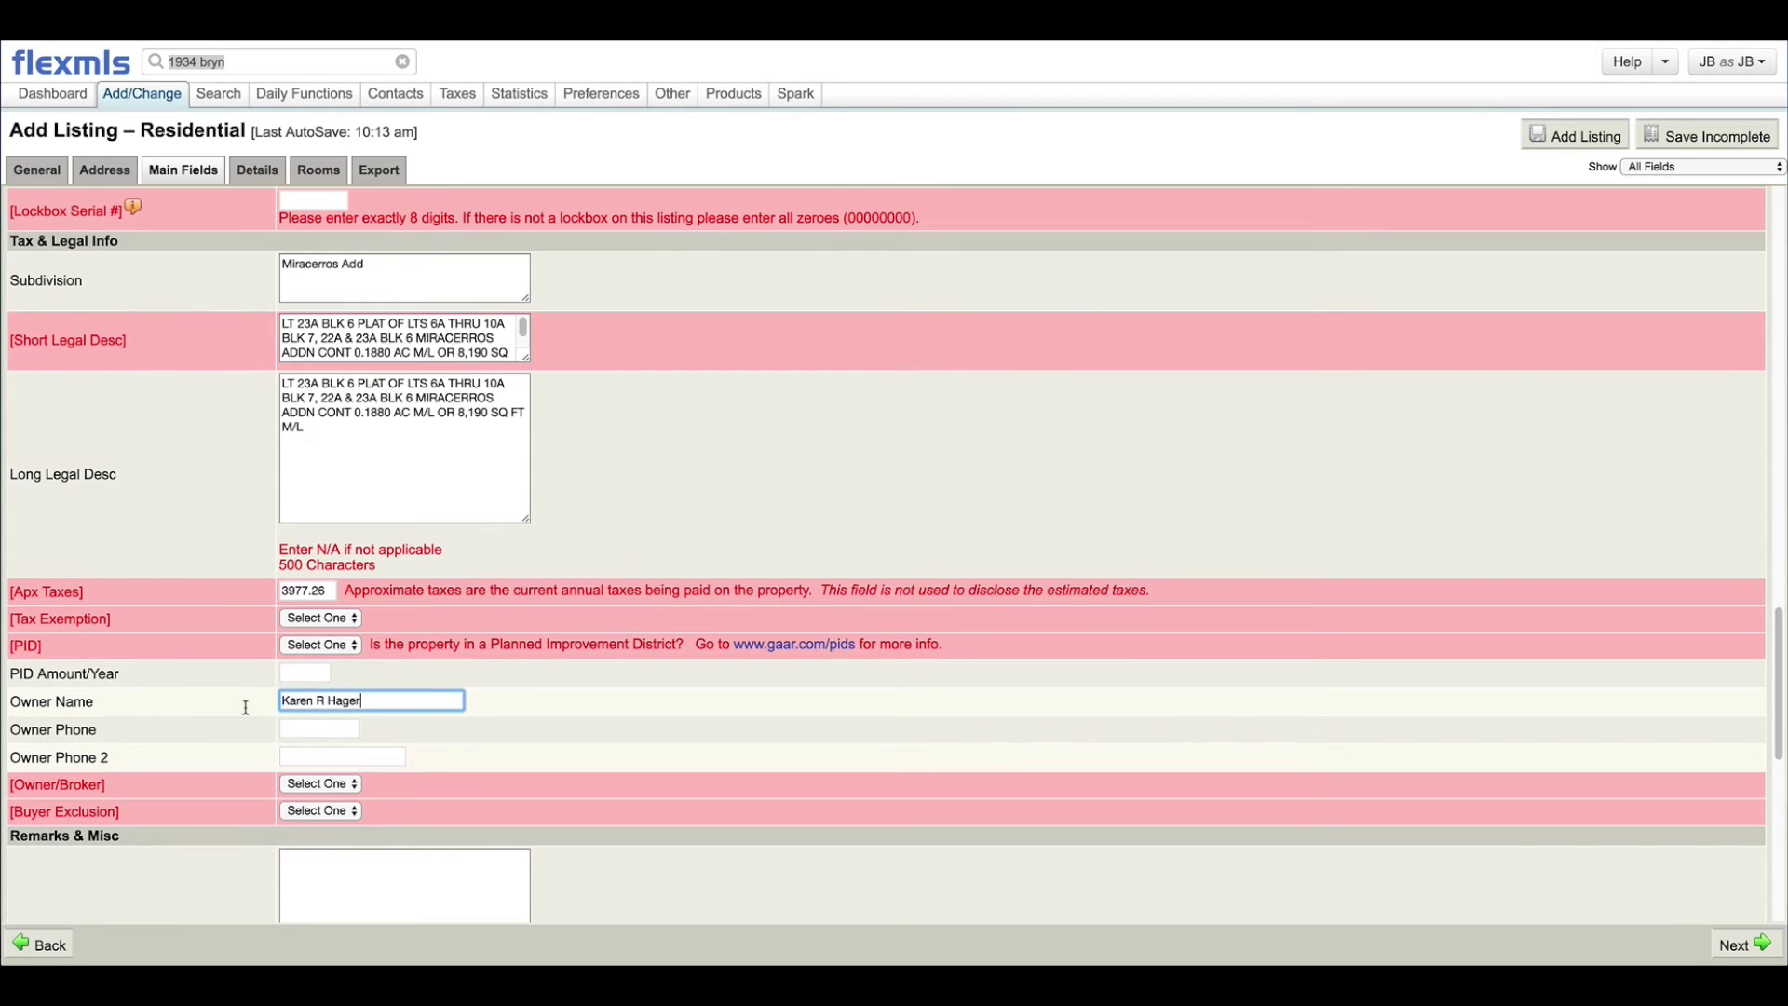
pyautogui.hotkey('ctrl', 'a')
pyautogui.press('BackSpace')
# Step: Check the Address fields, return to Main Fields, then move on to Details
pyautogui.moveTo(1774, 690); pyautogui.dragTo(1751, 506)
pyautogui.click(105, 171)
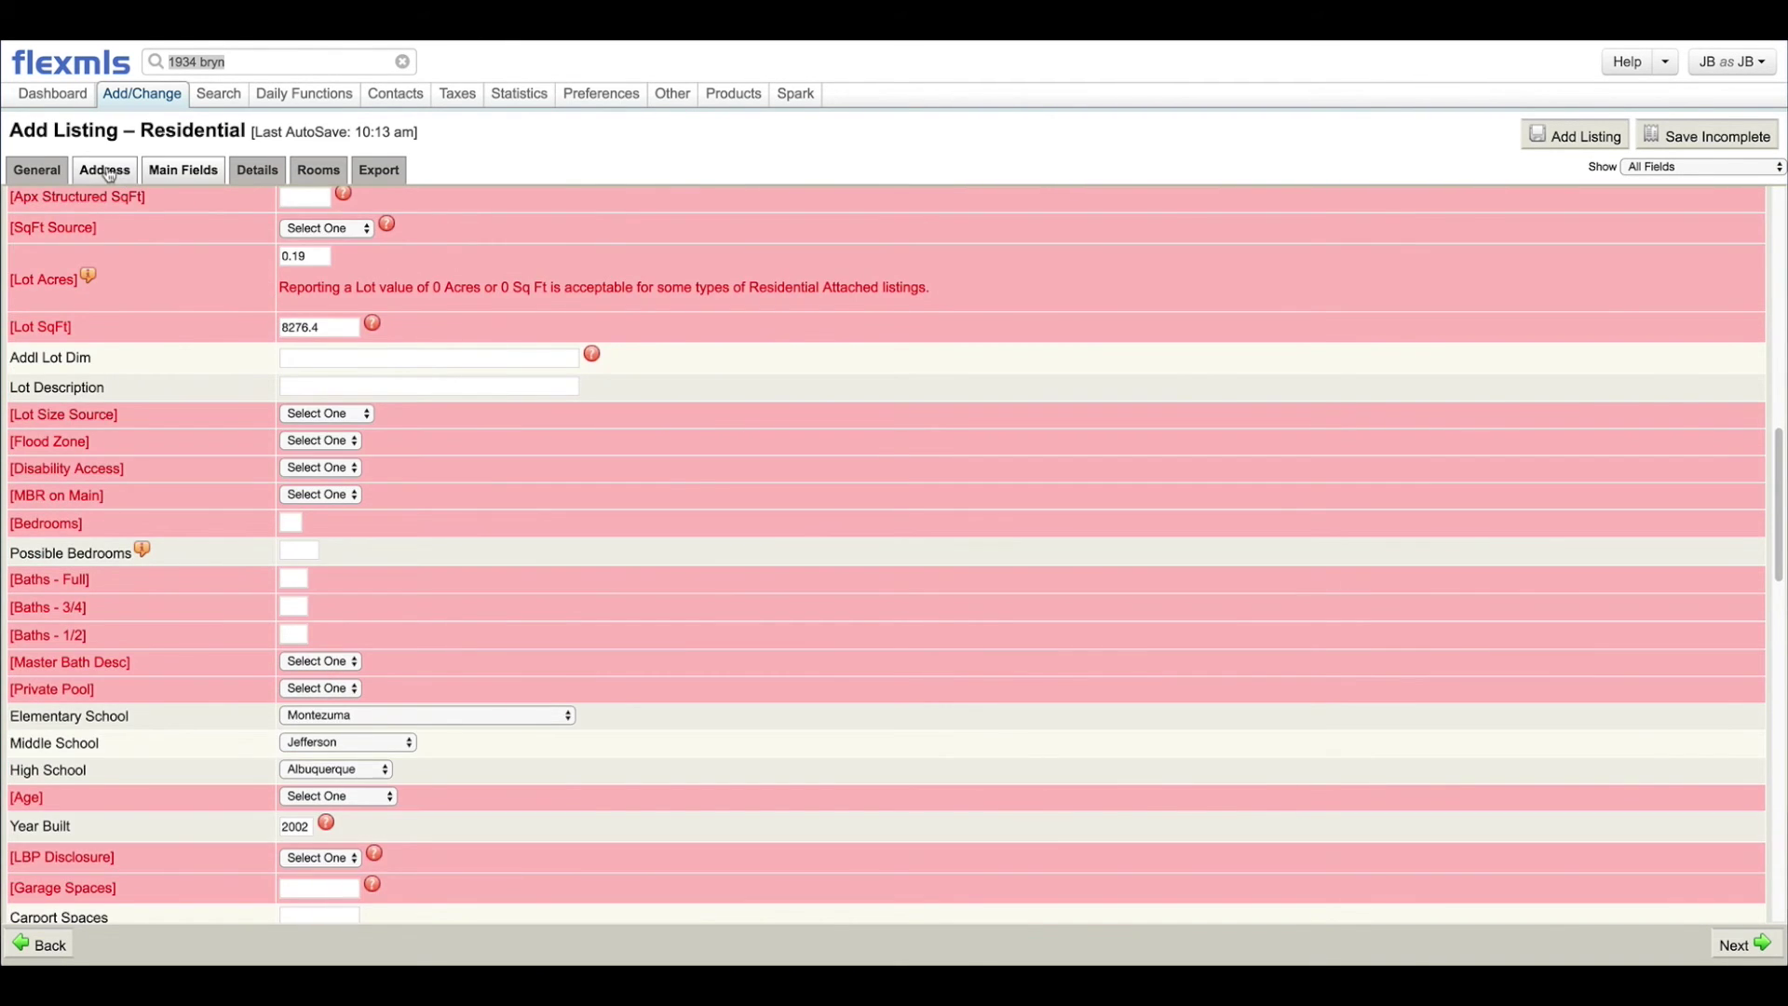
pyautogui.click(206, 176)
pyautogui.moveTo(1780, 532); pyautogui.dragTo(1780, 301)
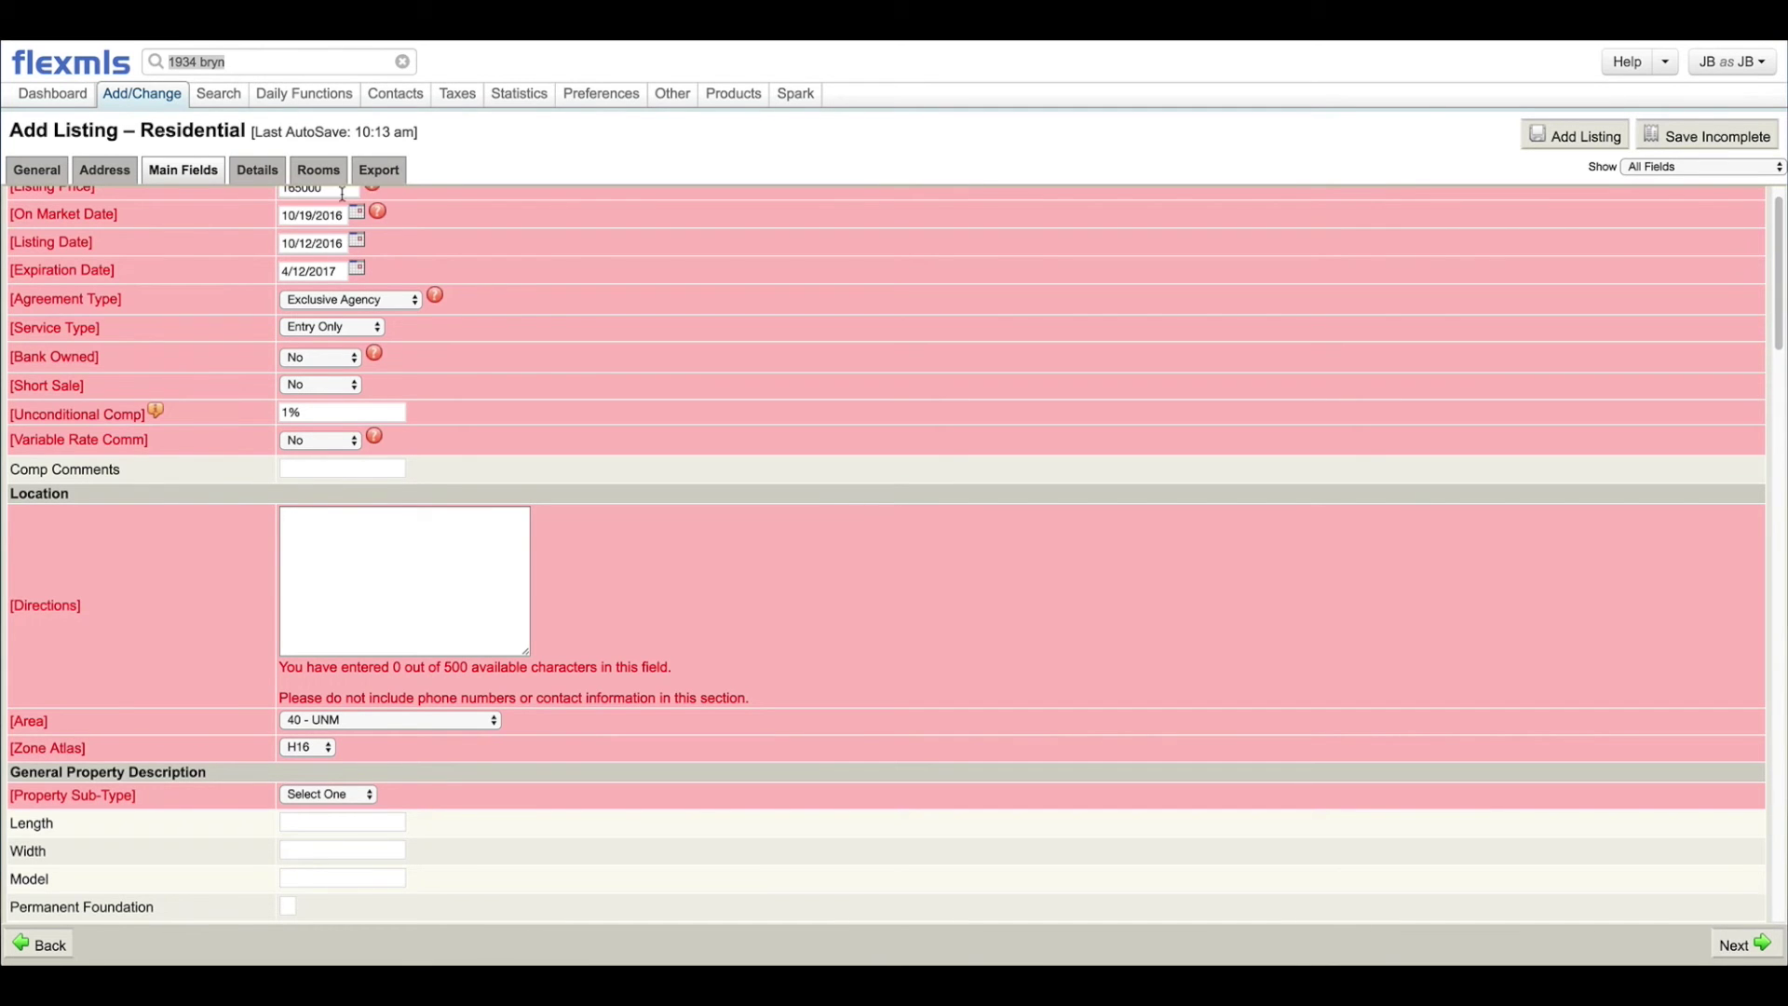
pyautogui.click(253, 172)
# Step: Scroll through the Details checklists to Zoning, then switch to the Rooms table
pyautogui.scroll(-10, 422, 479)
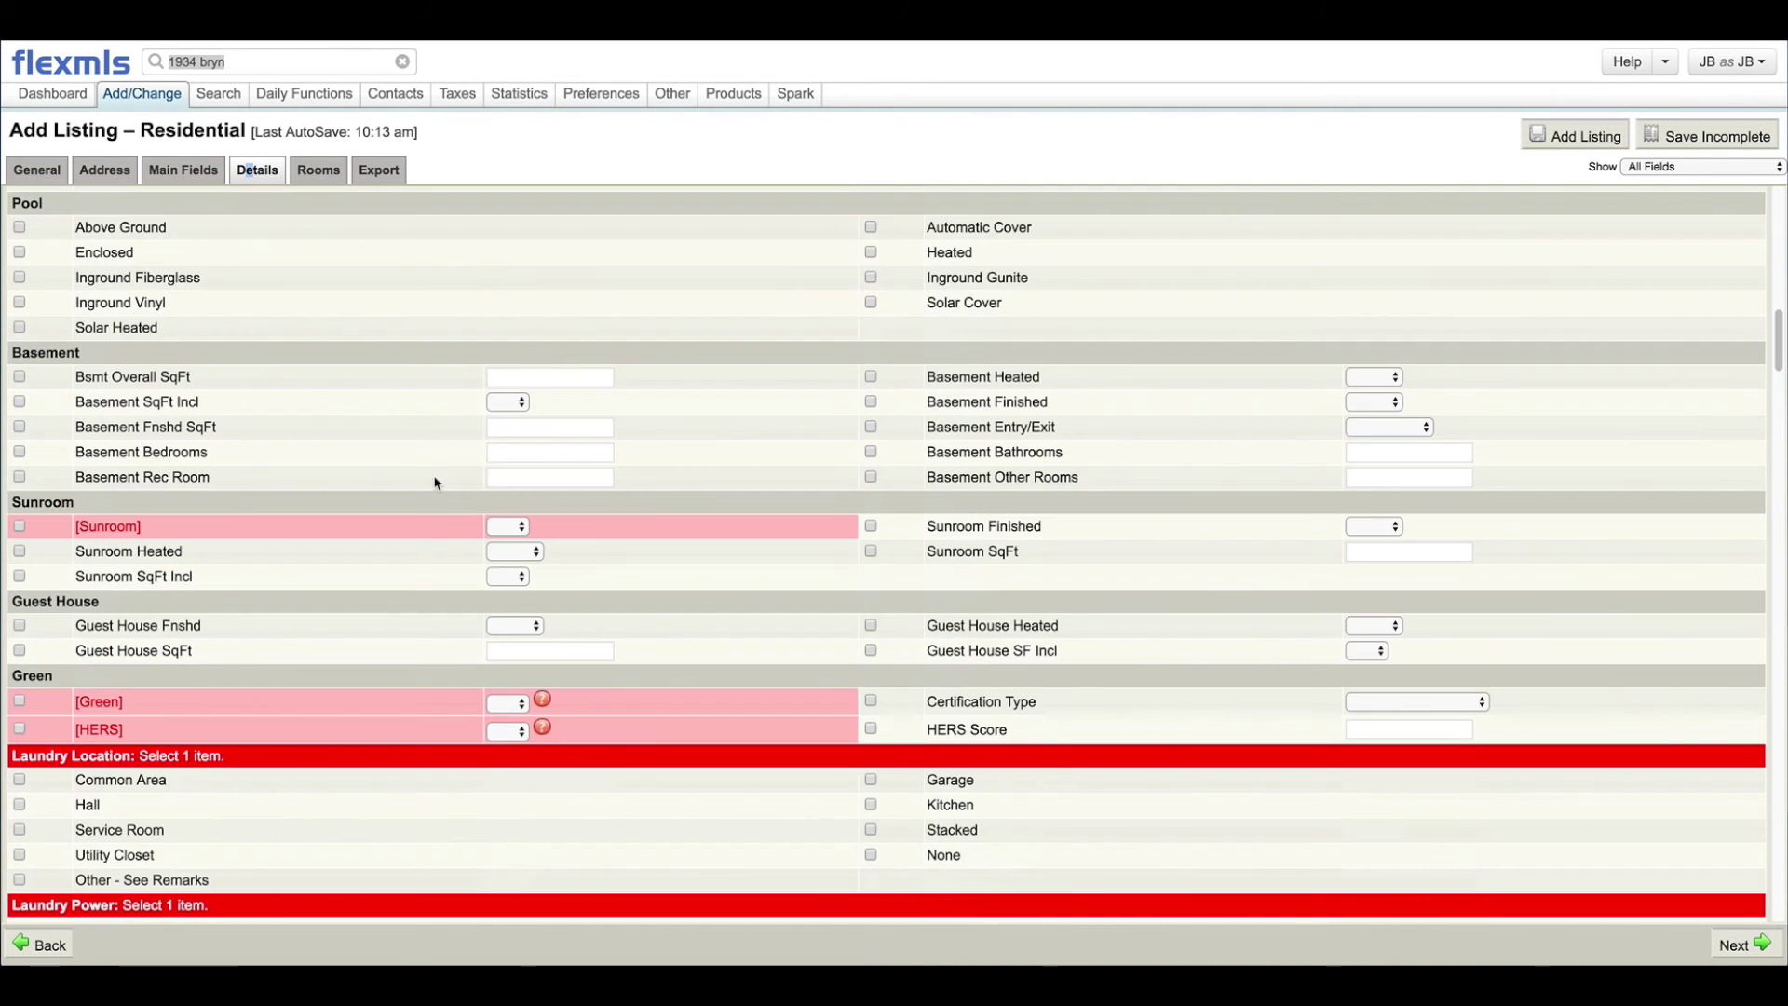
pyautogui.scroll(-2, 436, 496)
pyautogui.scroll(-2, 434, 495)
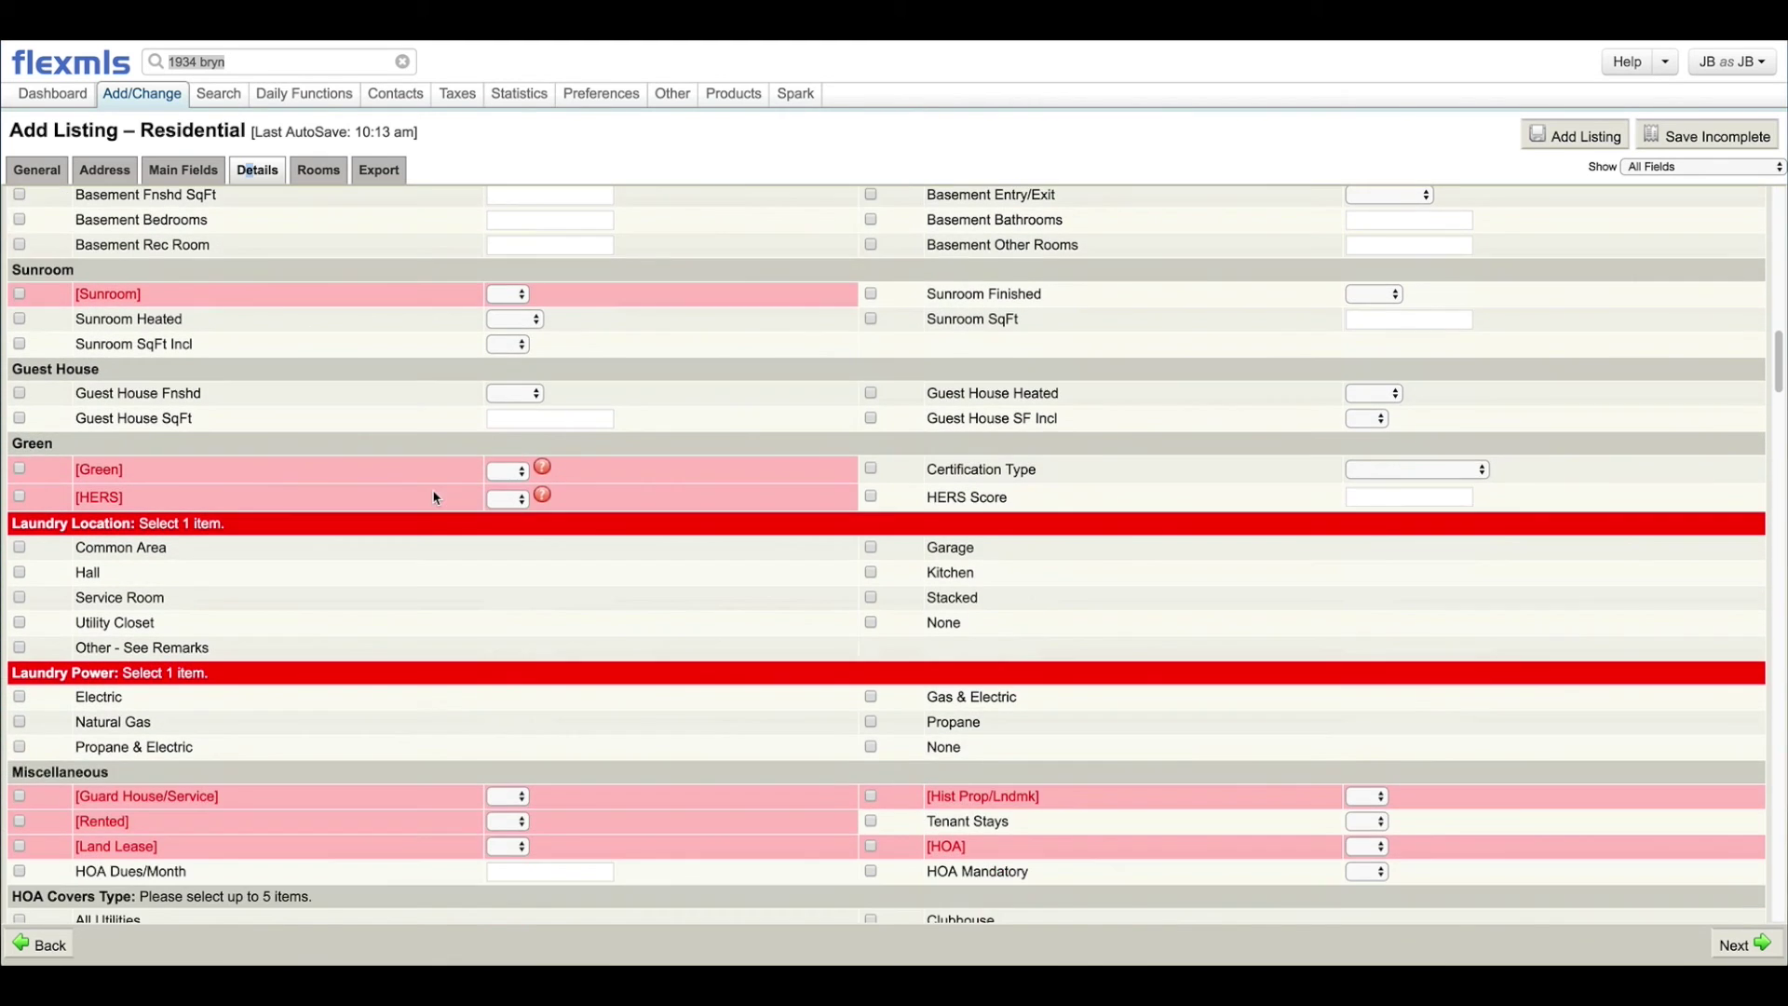
pyautogui.scroll(-7, 434, 496)
pyautogui.scroll(20, 434, 498)
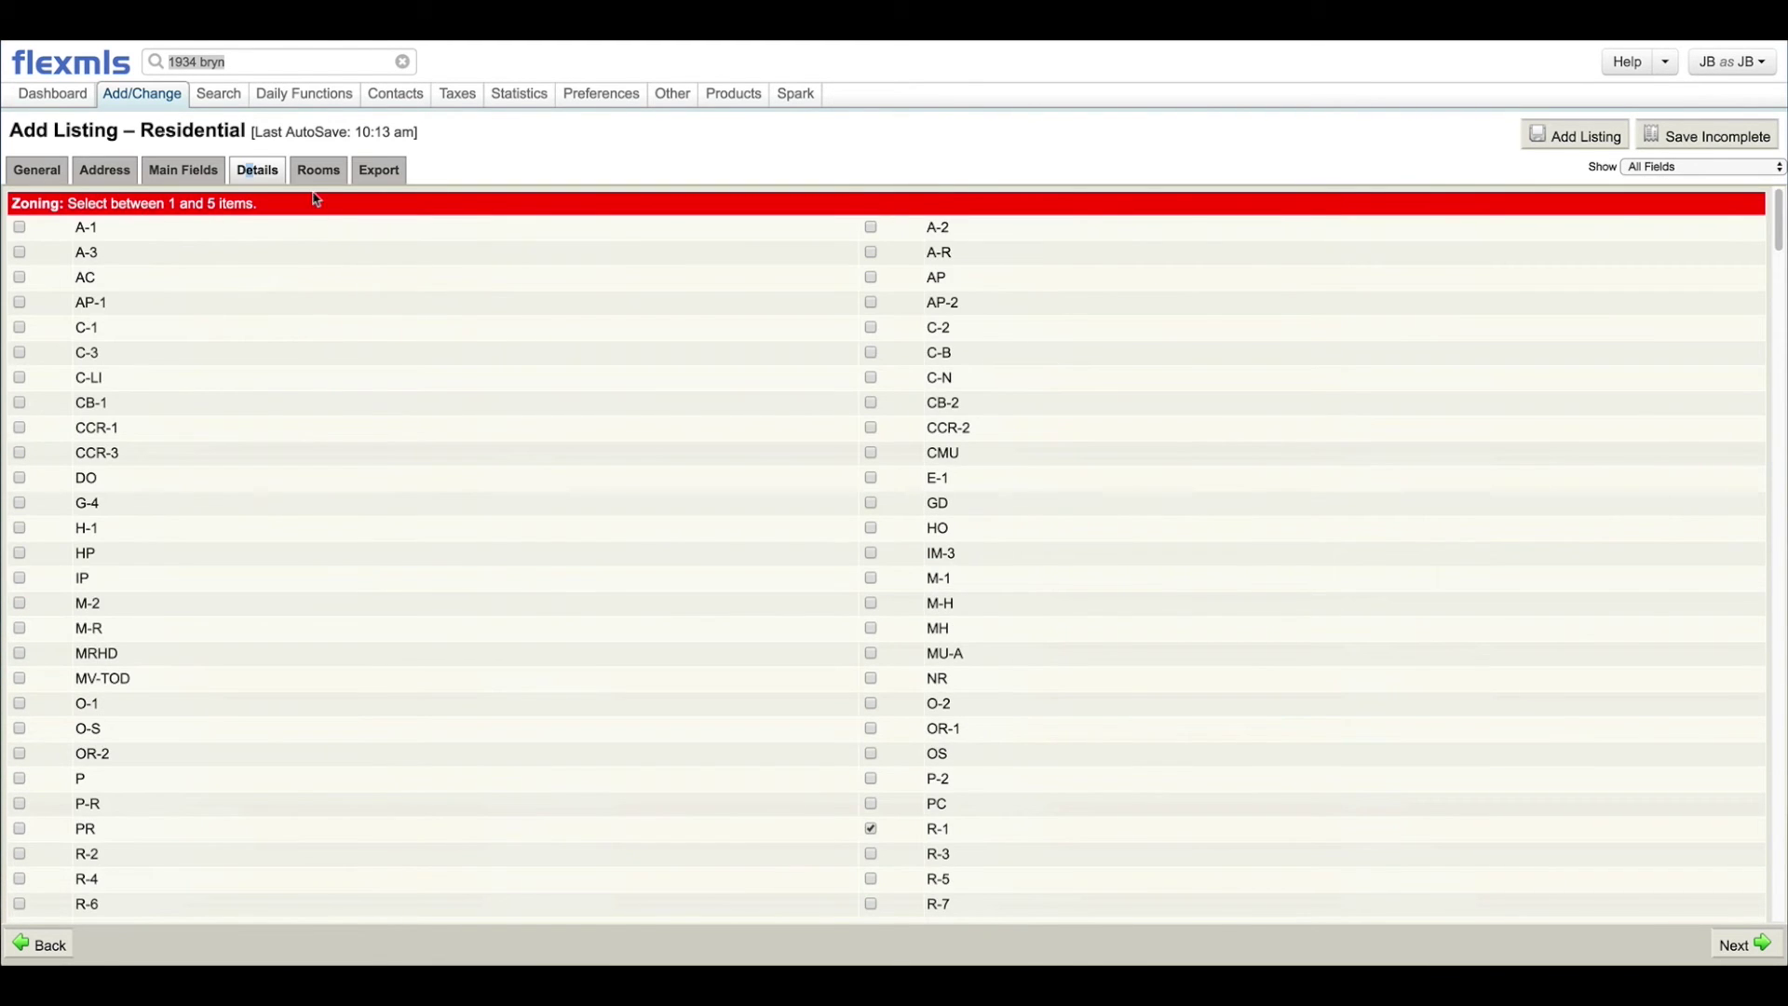
pyautogui.click(315, 172)
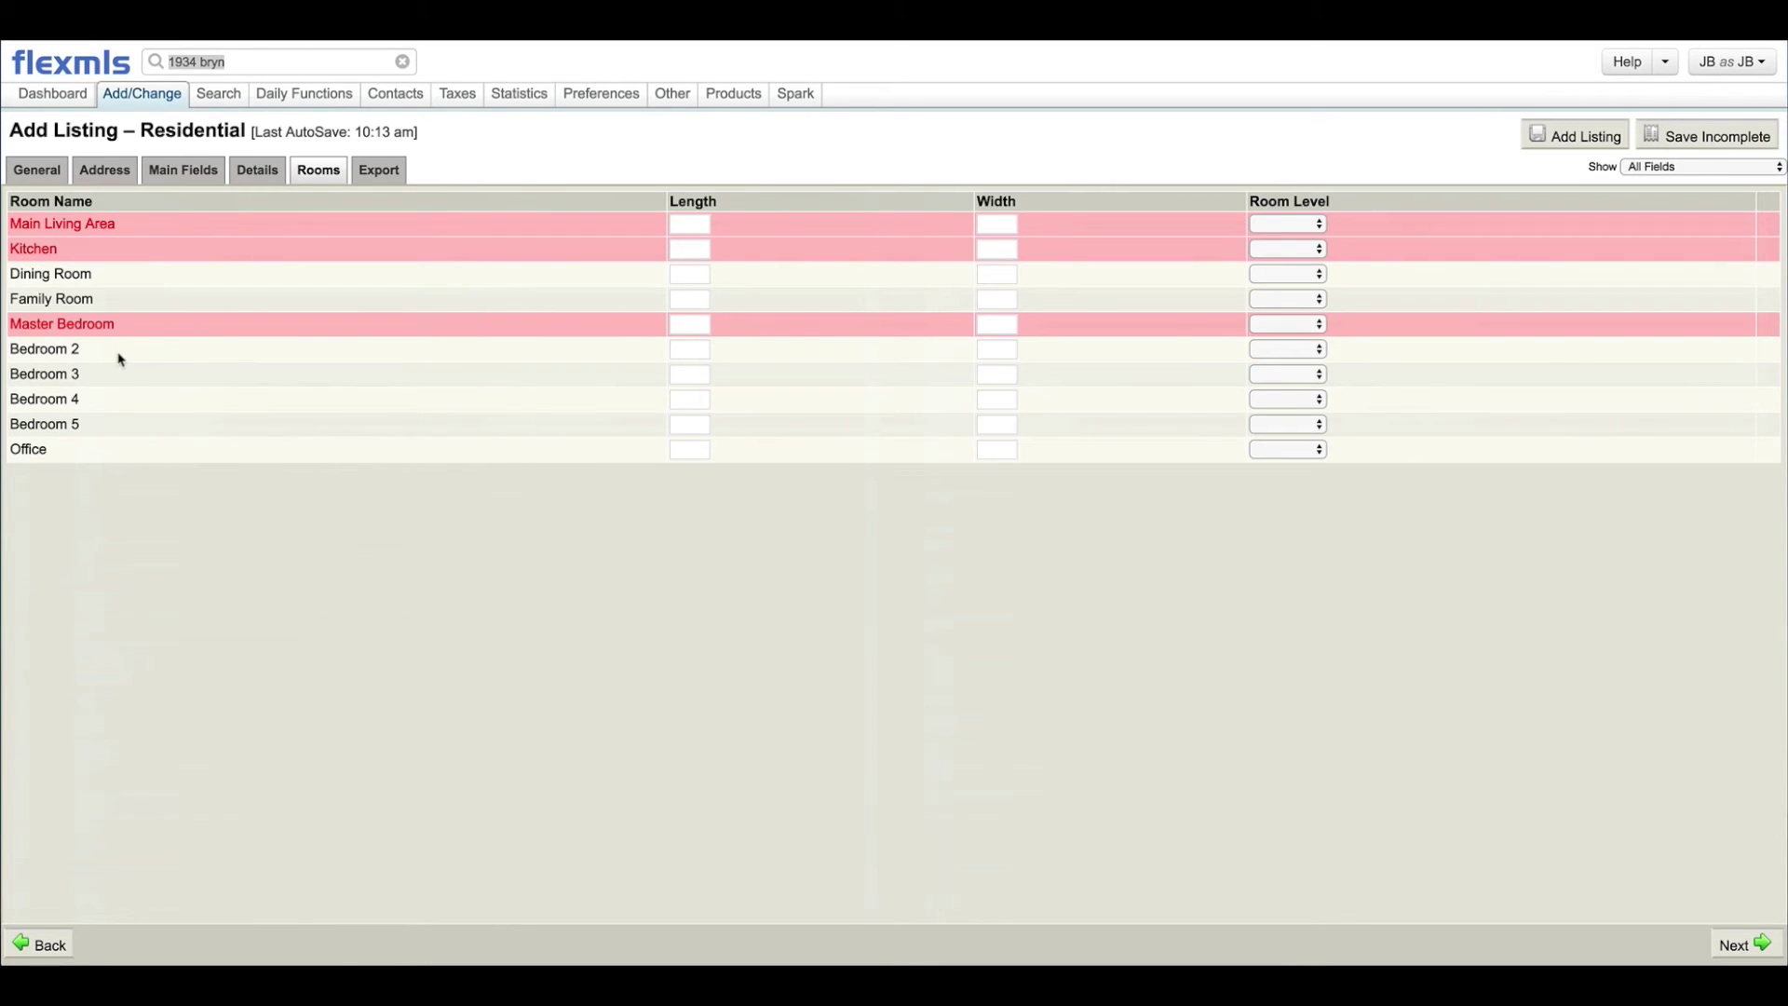
# Step: Choose Main as the room level for Main Living Area, Kitchen and Master Bedroom, then go to Export
pyautogui.click(689, 224)
pyautogui.click(1013, 227)
pyautogui.click(1319, 226)
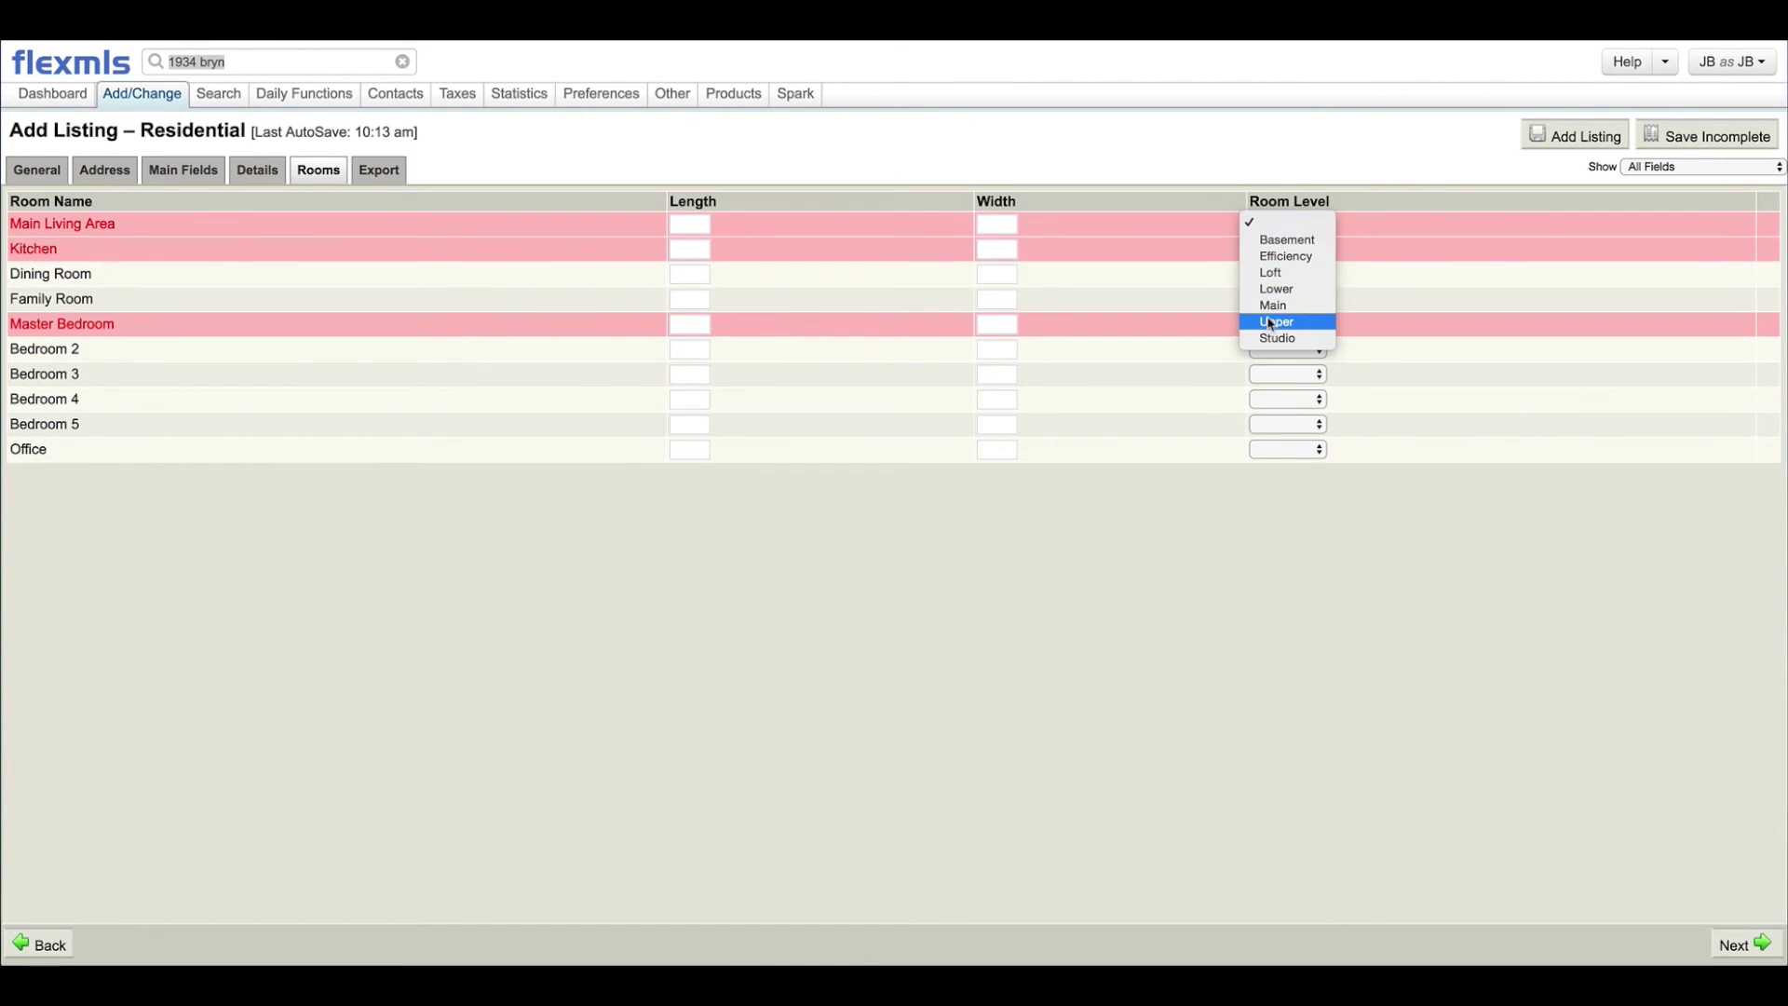
pyautogui.click(1273, 306)
pyautogui.click(1319, 251)
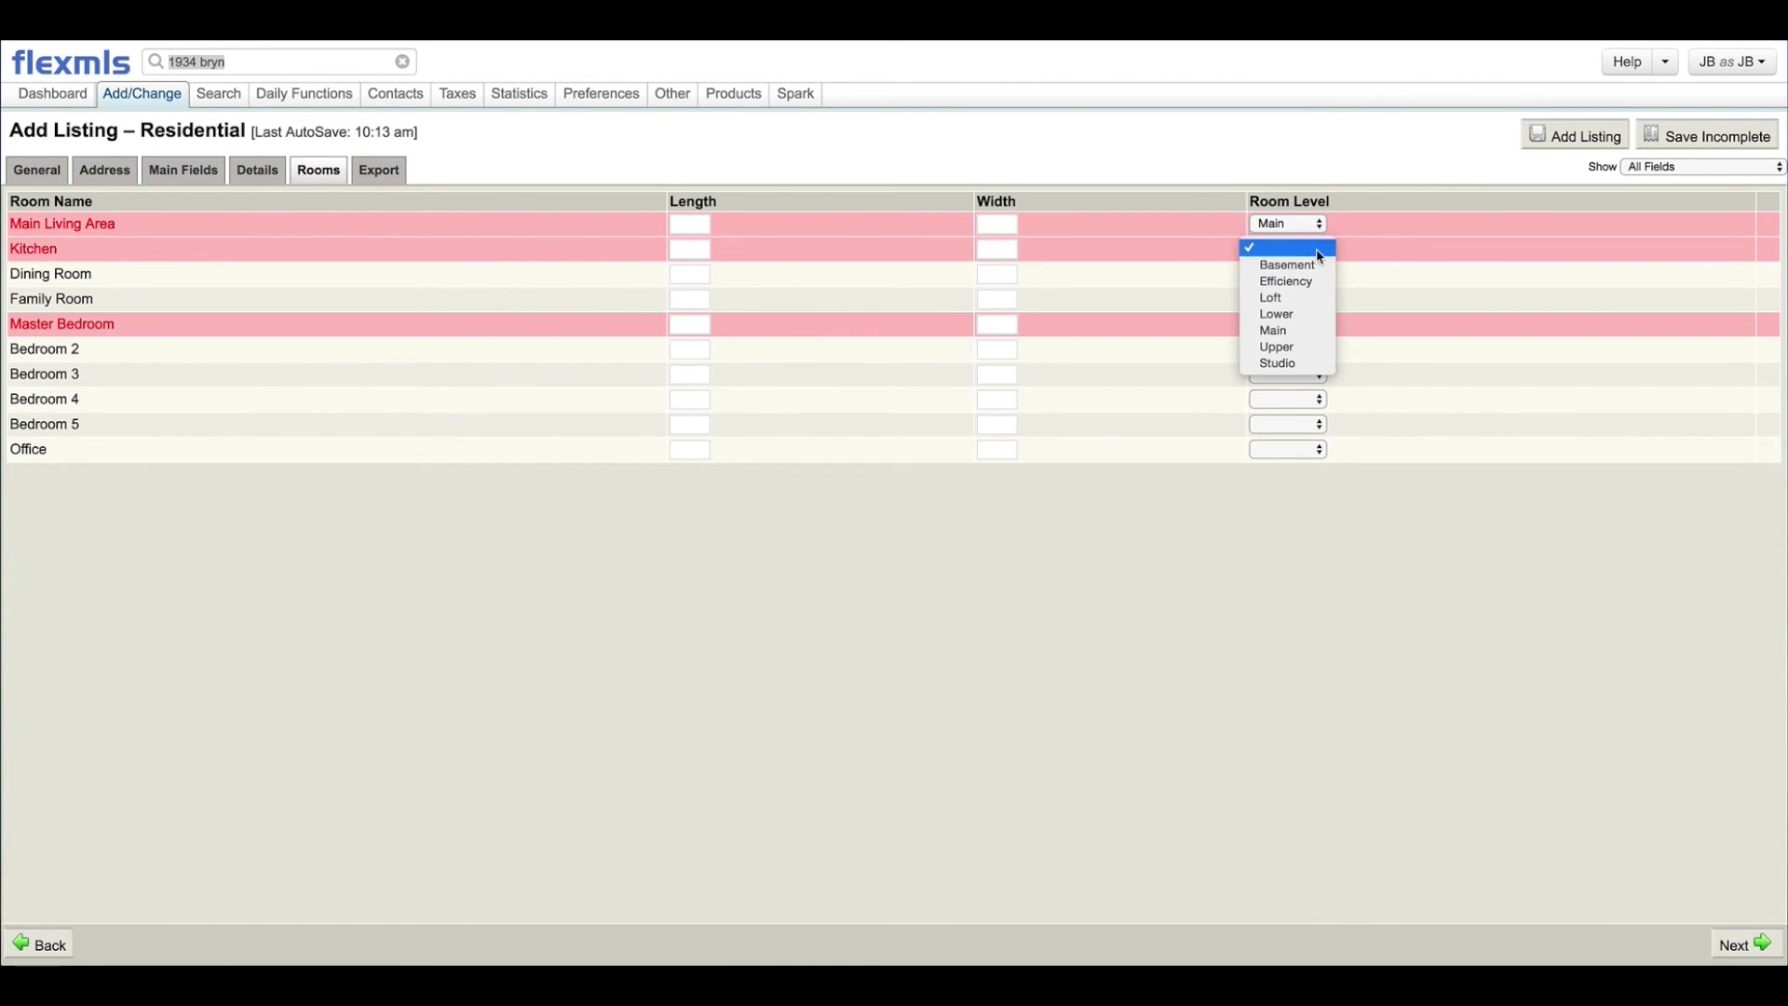
pyautogui.click(1274, 330)
pyautogui.click(1320, 324)
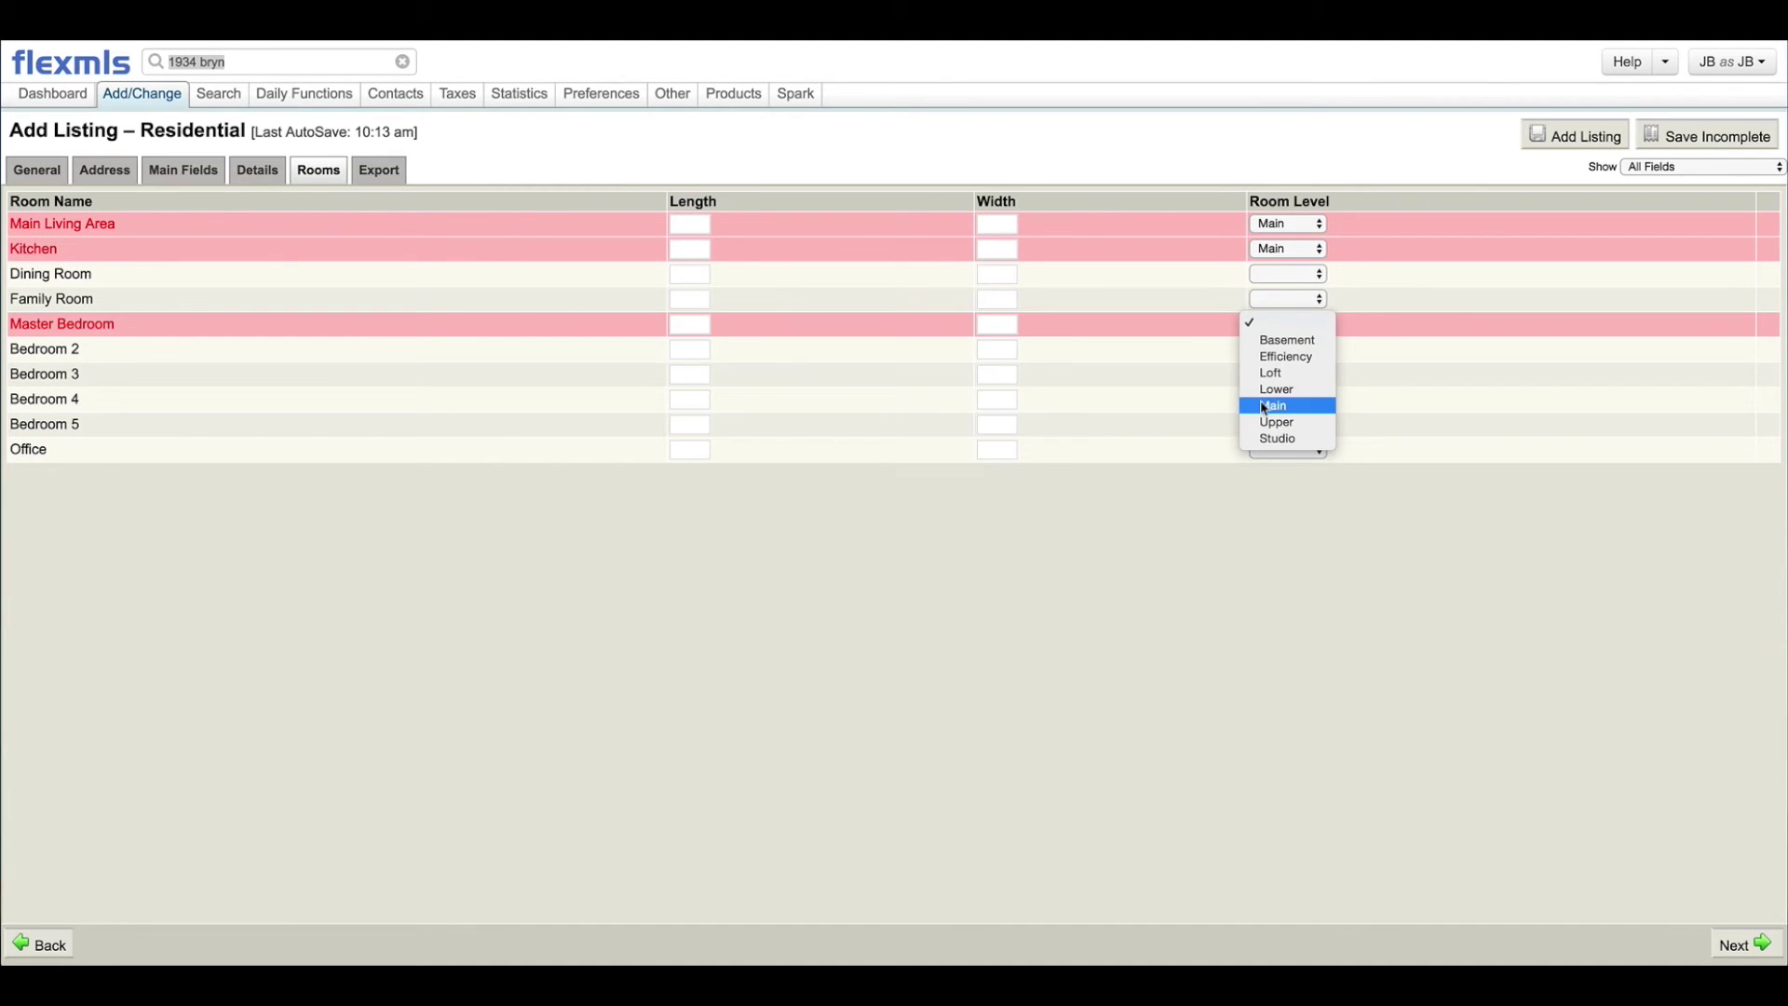
pyautogui.click(1272, 405)
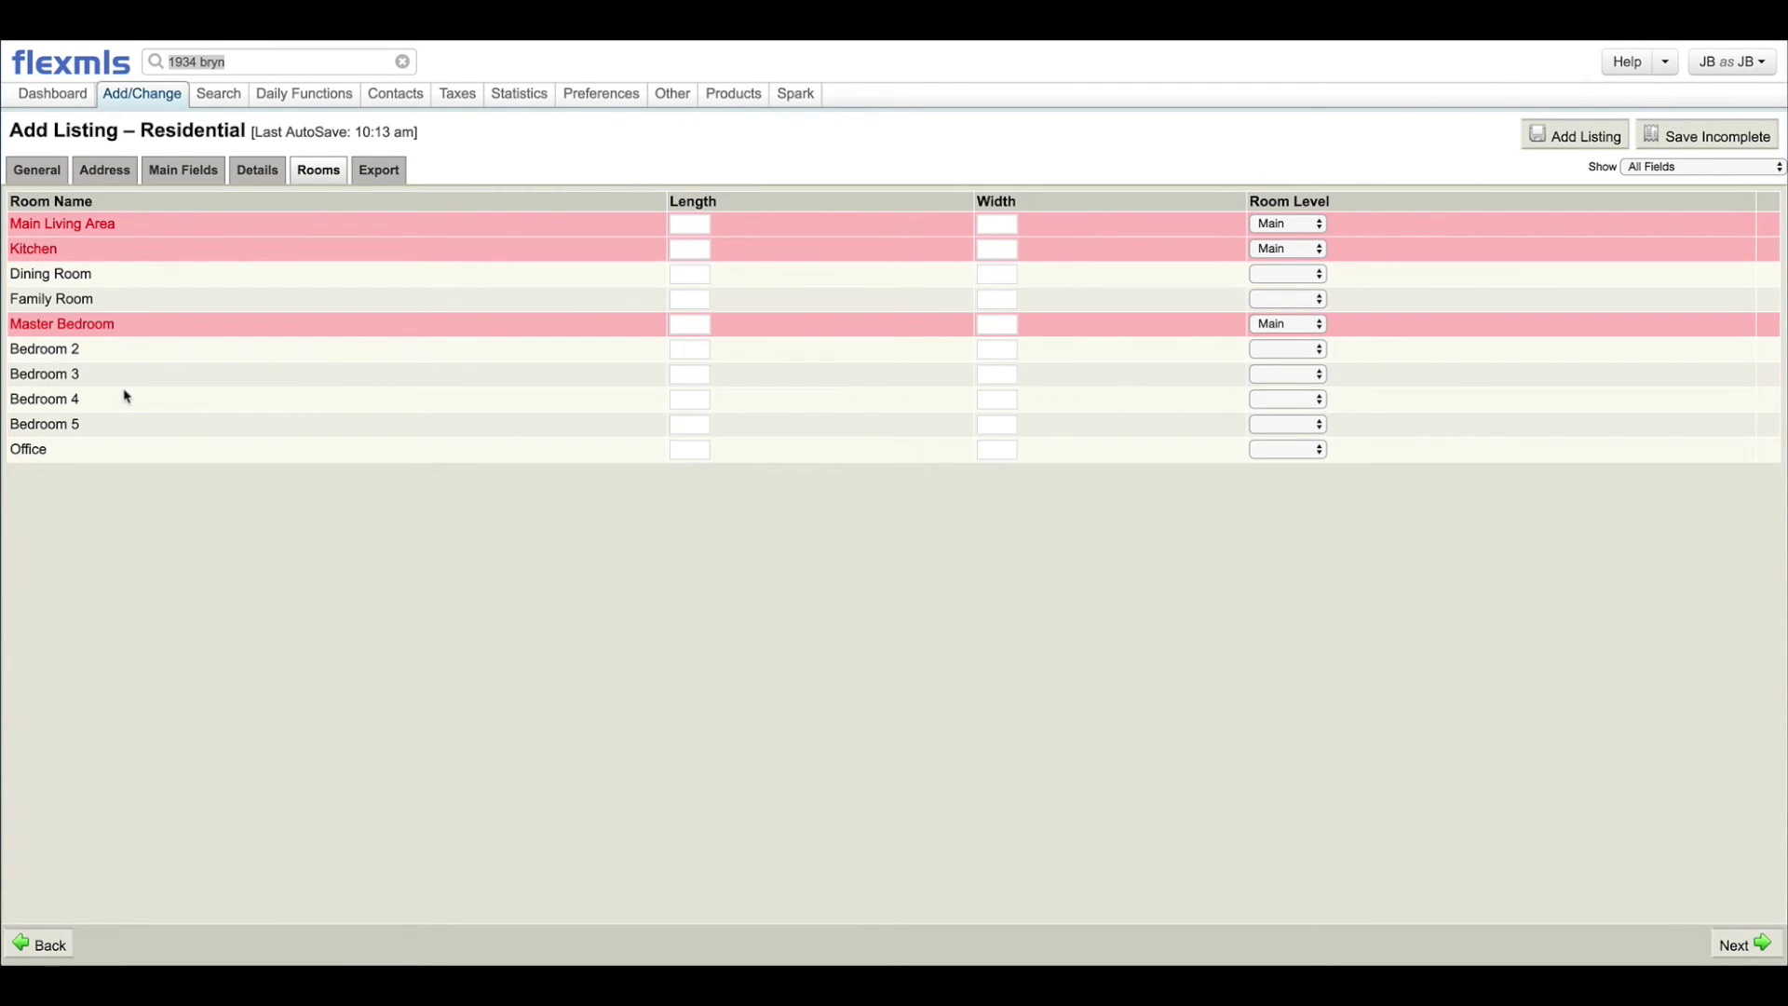
pyautogui.click(695, 351)
pyautogui.click(686, 273)
pyautogui.click(382, 171)
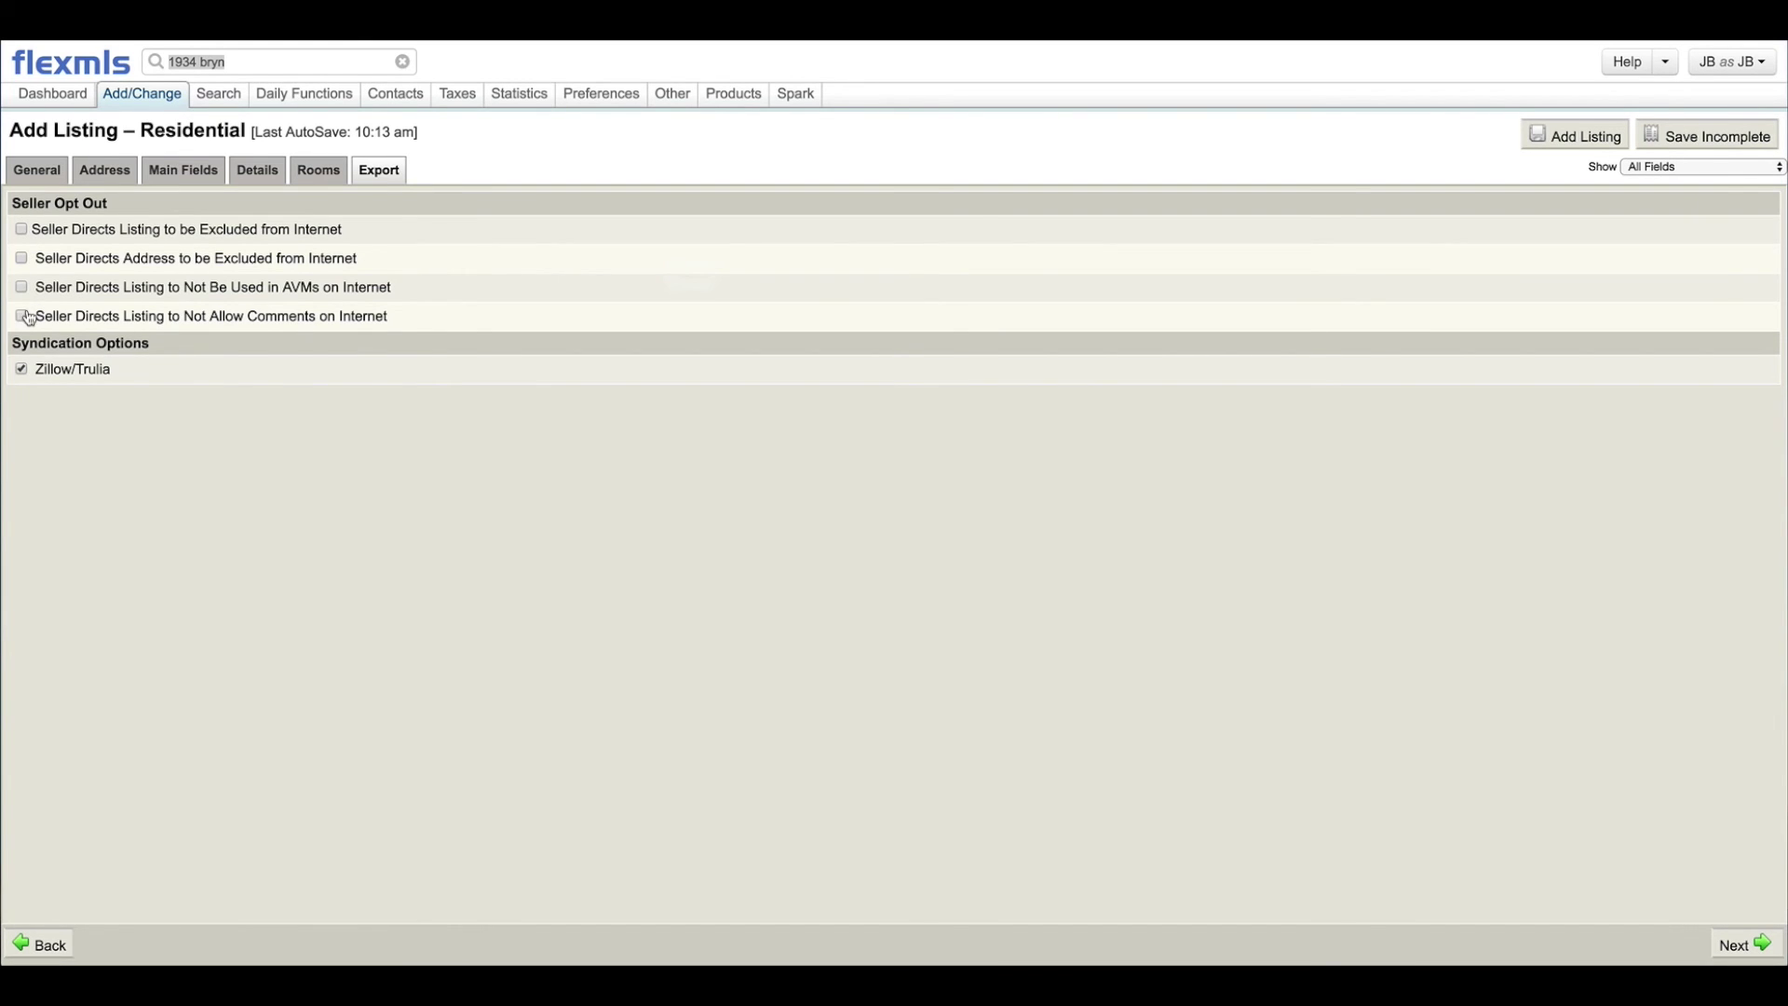
# Step: Turn on Zillow/Trulia syndication and exclude the listing from the Internet, then return to Address
pyautogui.click(20, 370)
pyautogui.click(21, 229)
pyautogui.click(20, 229)
pyautogui.click(22, 231)
pyautogui.click(46, 176)
pyautogui.click(110, 174)
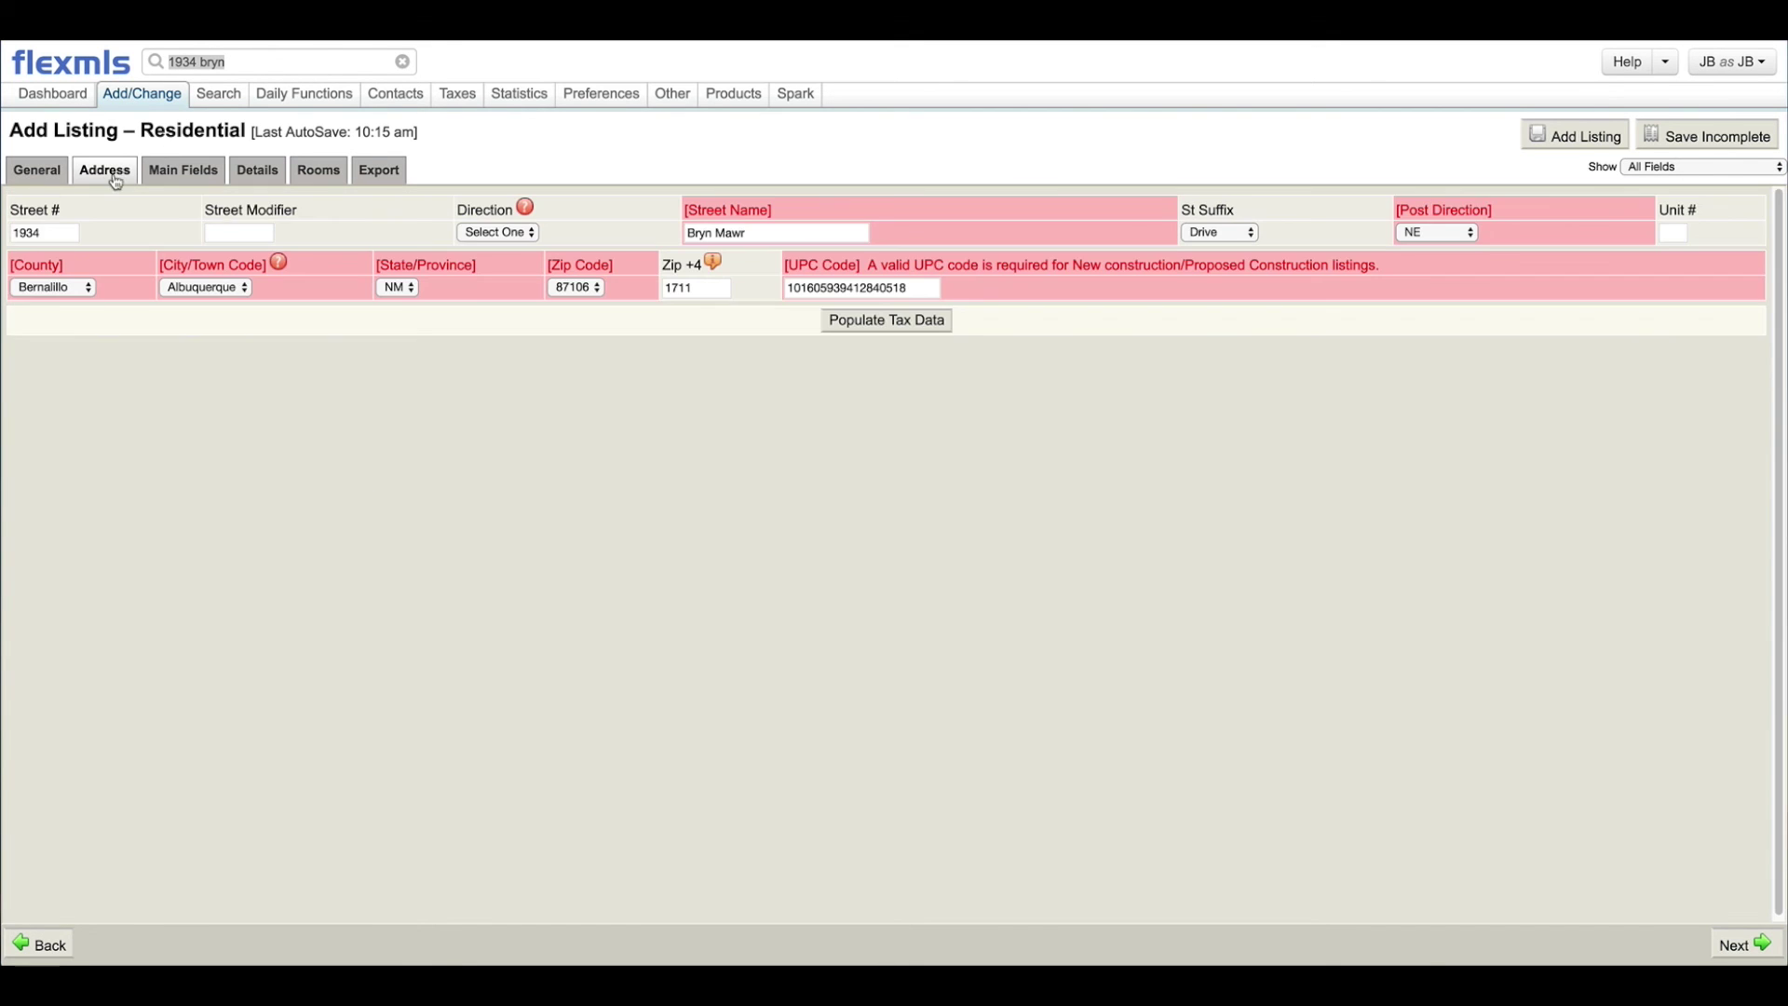
# Step: From Main Fields, save the $165,000 listing as incomplete
pyautogui.click(201, 176)
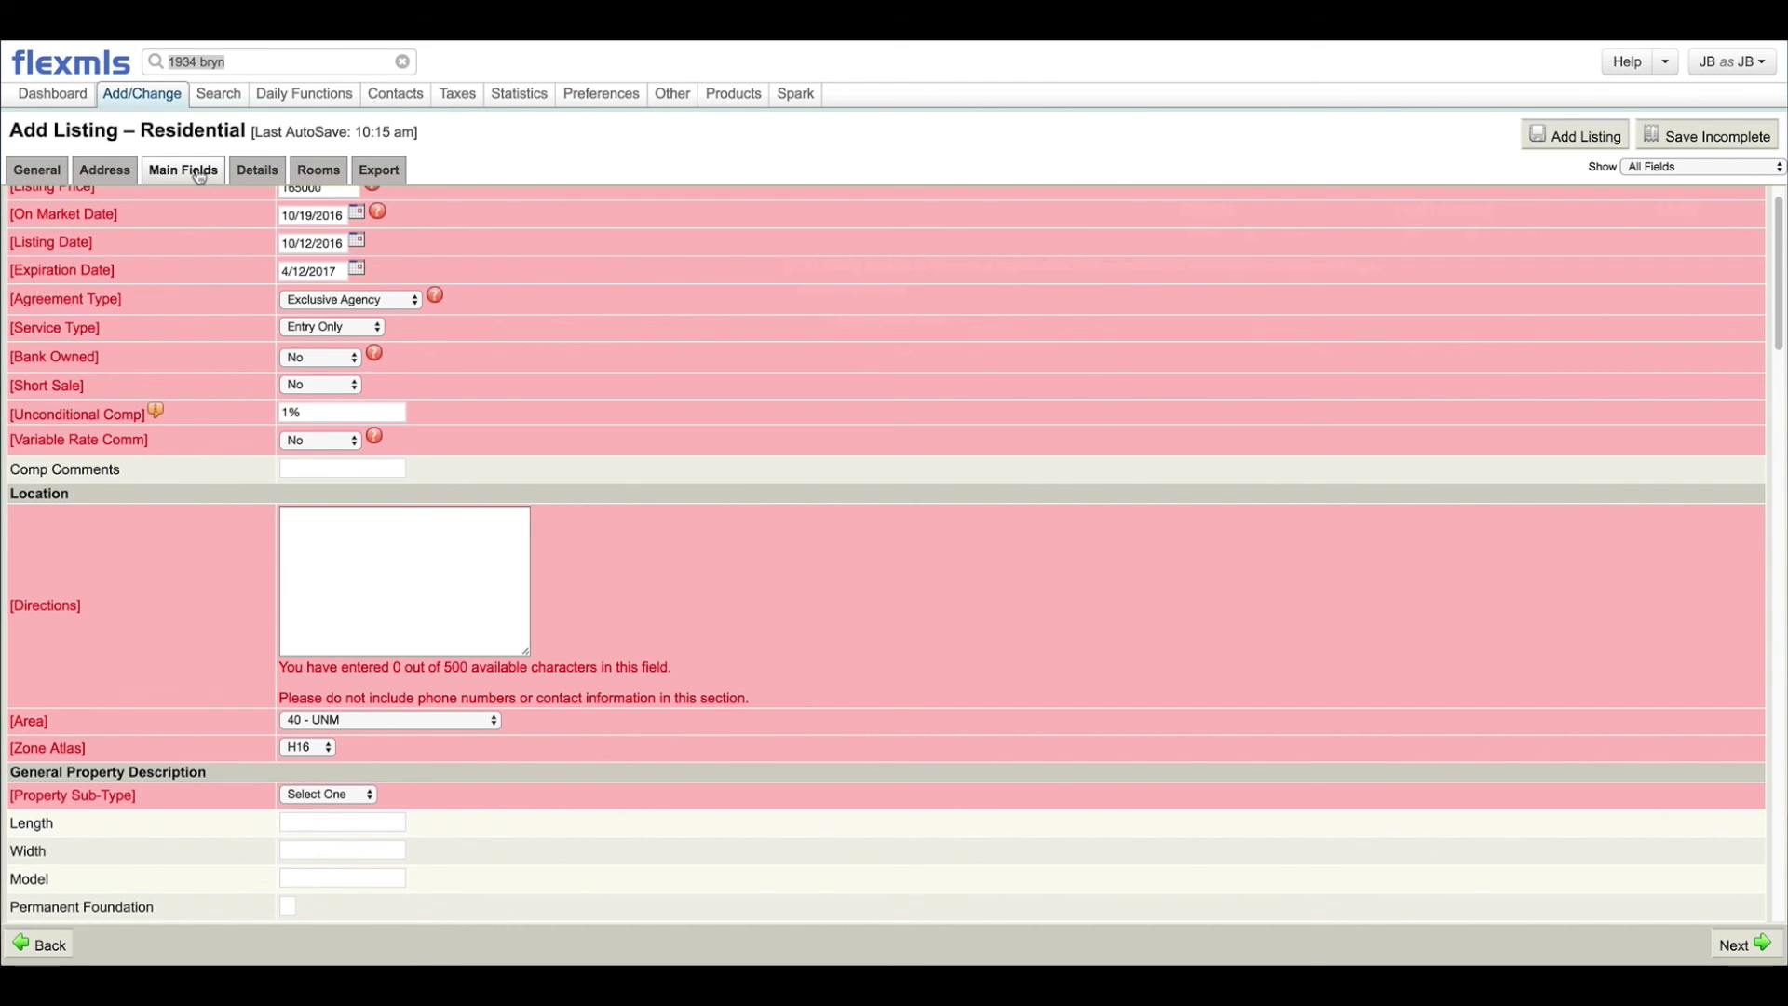
pyautogui.scroll(2, 336, 522)
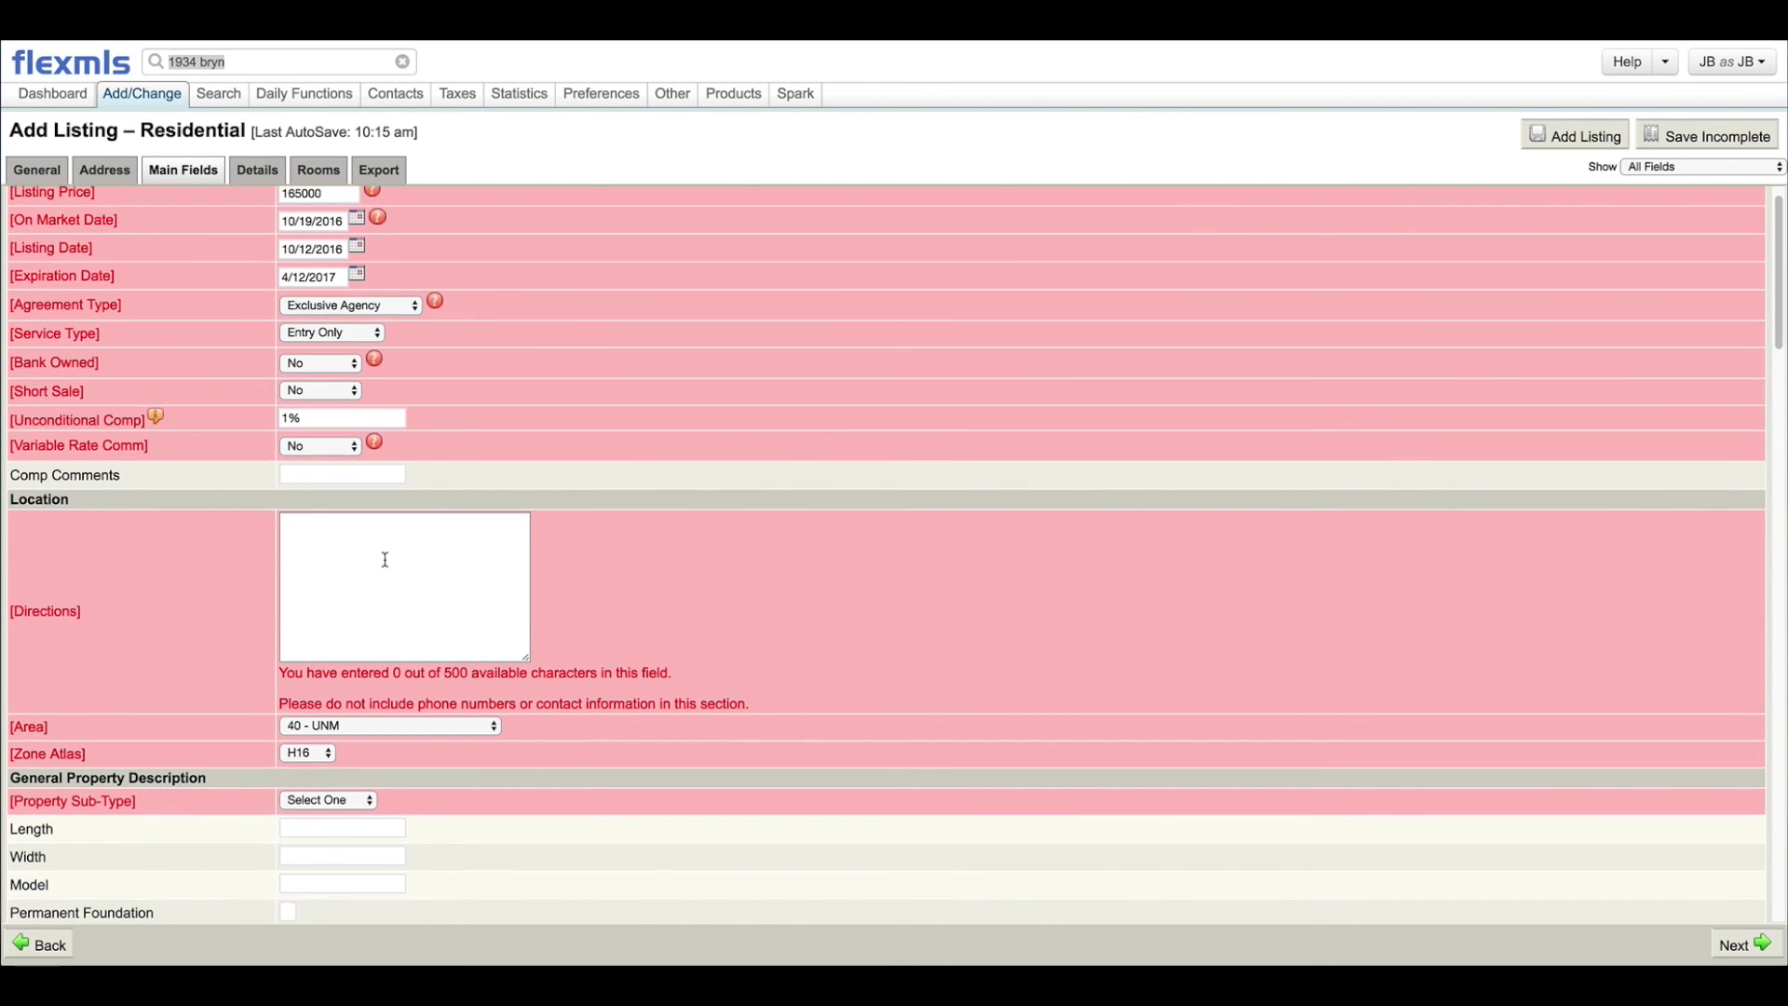
pyautogui.scroll(-10, 341, 533)
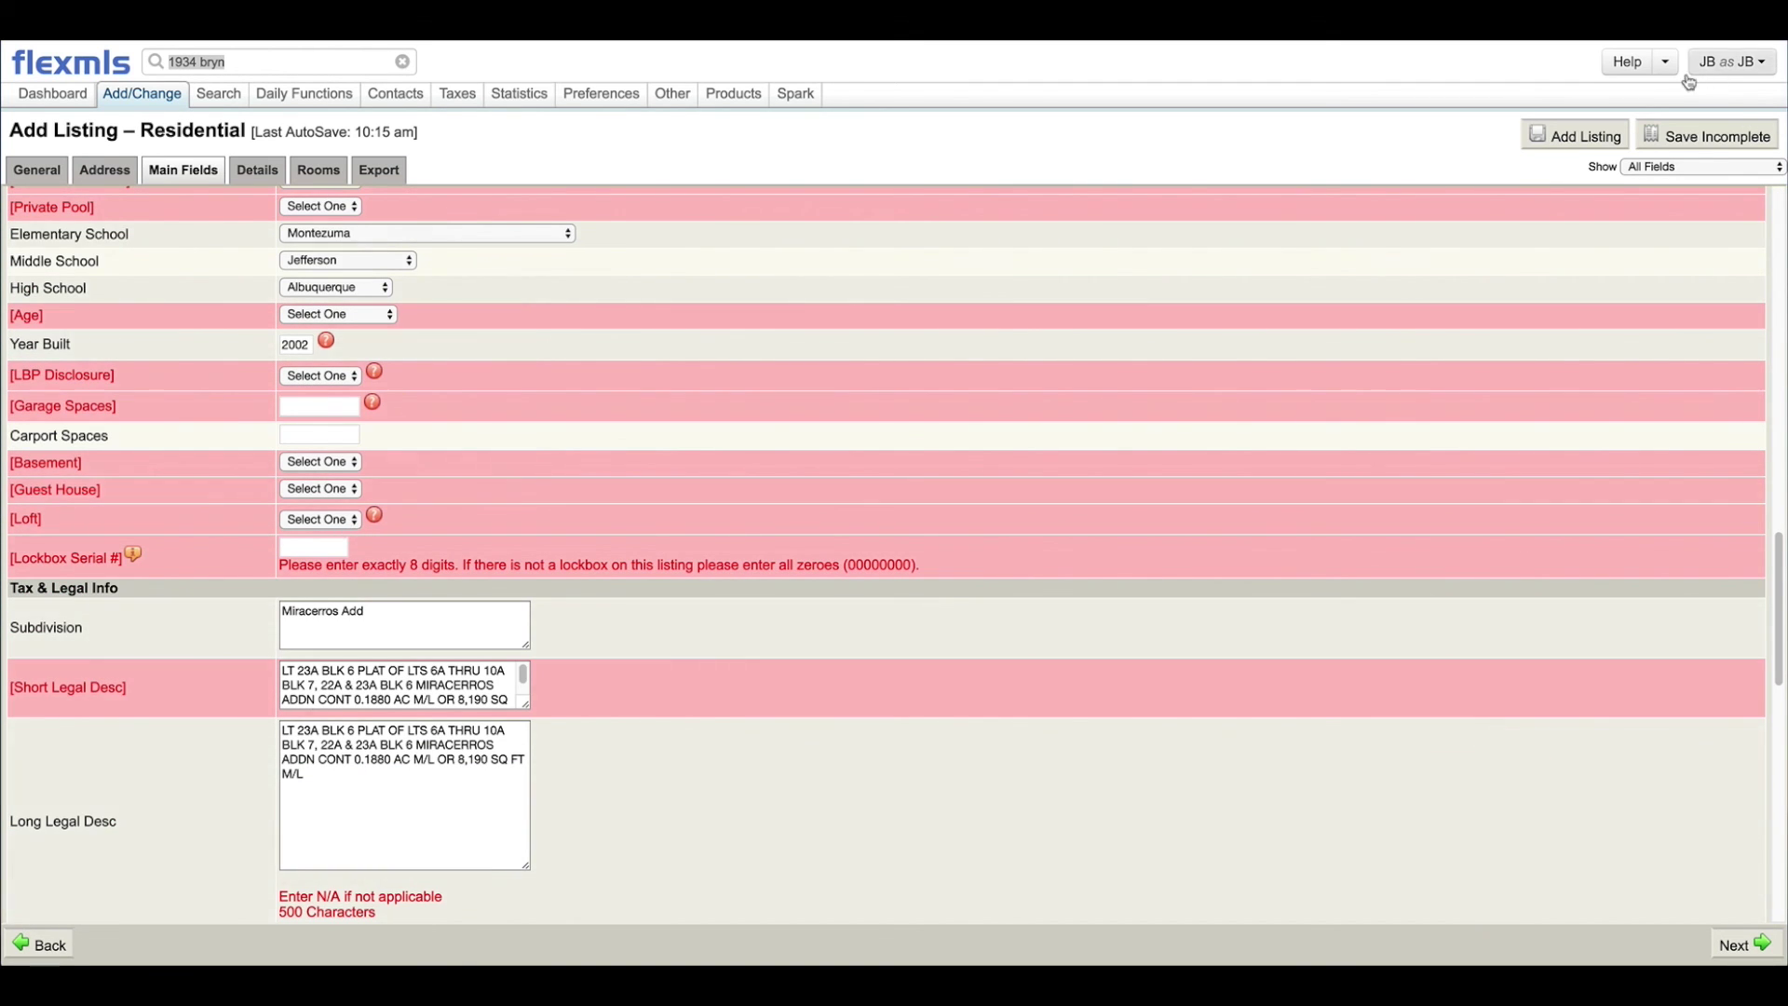
pyautogui.click(1682, 147)
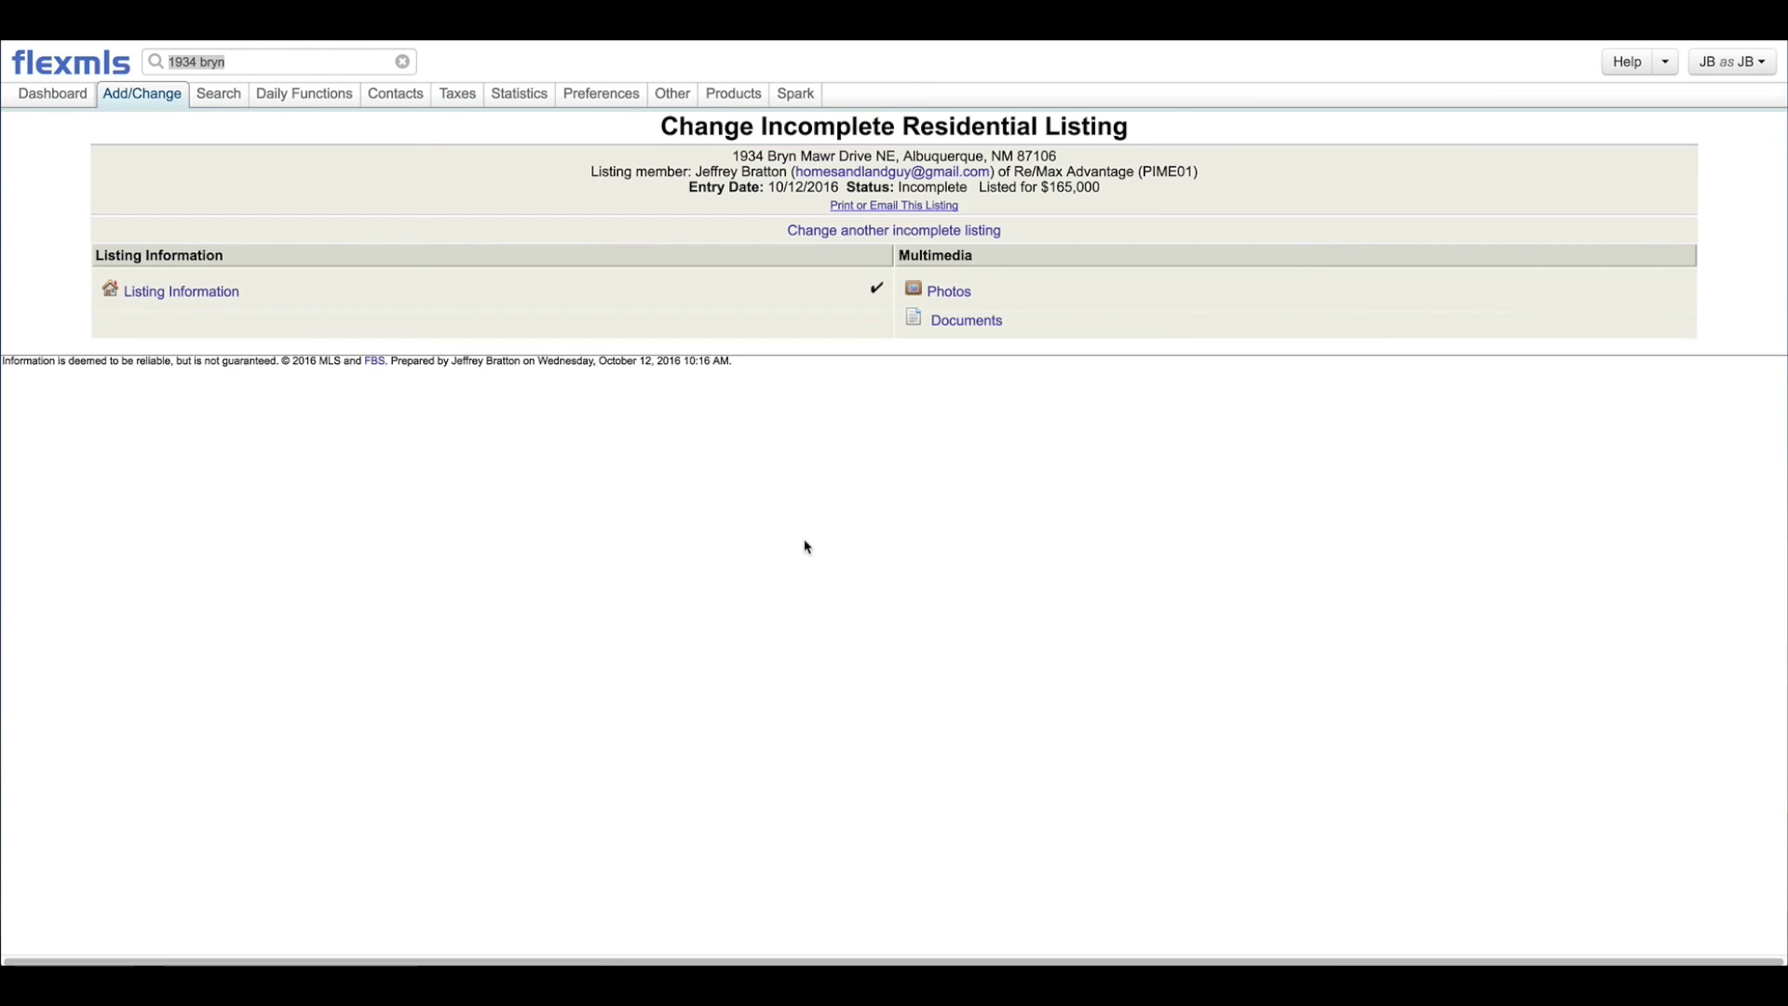
pyautogui.click(77, 65)
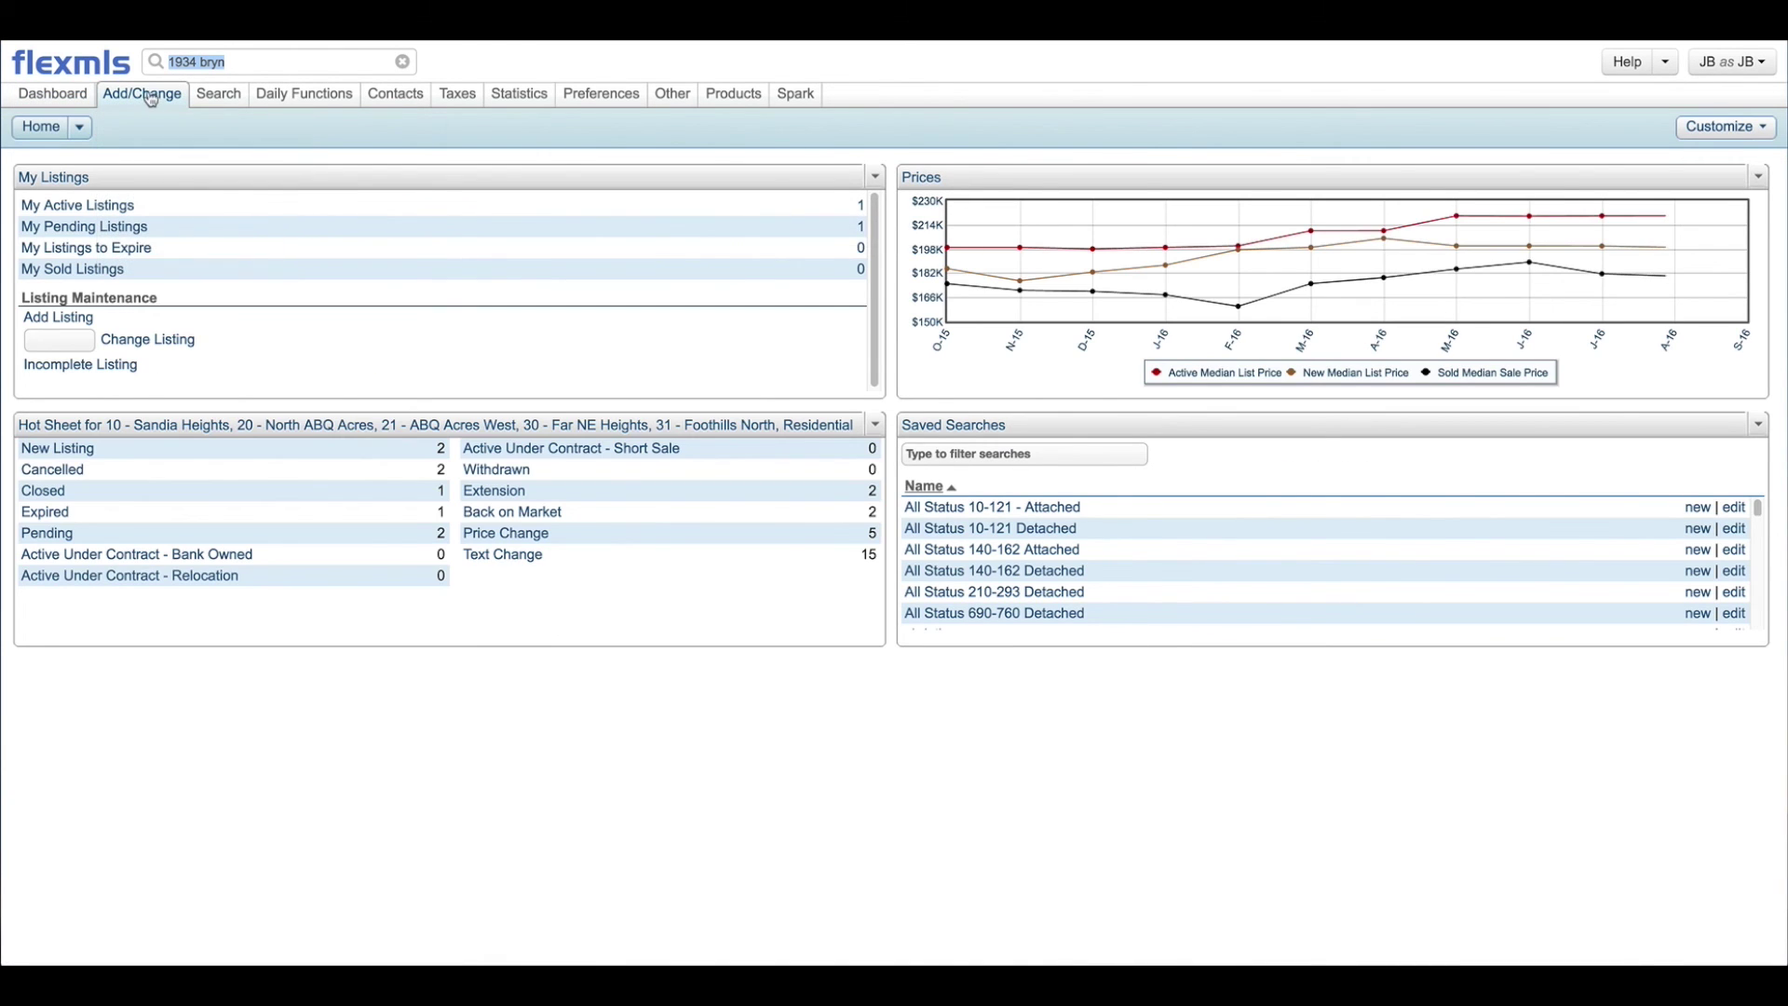
pyautogui.click(129, 114)
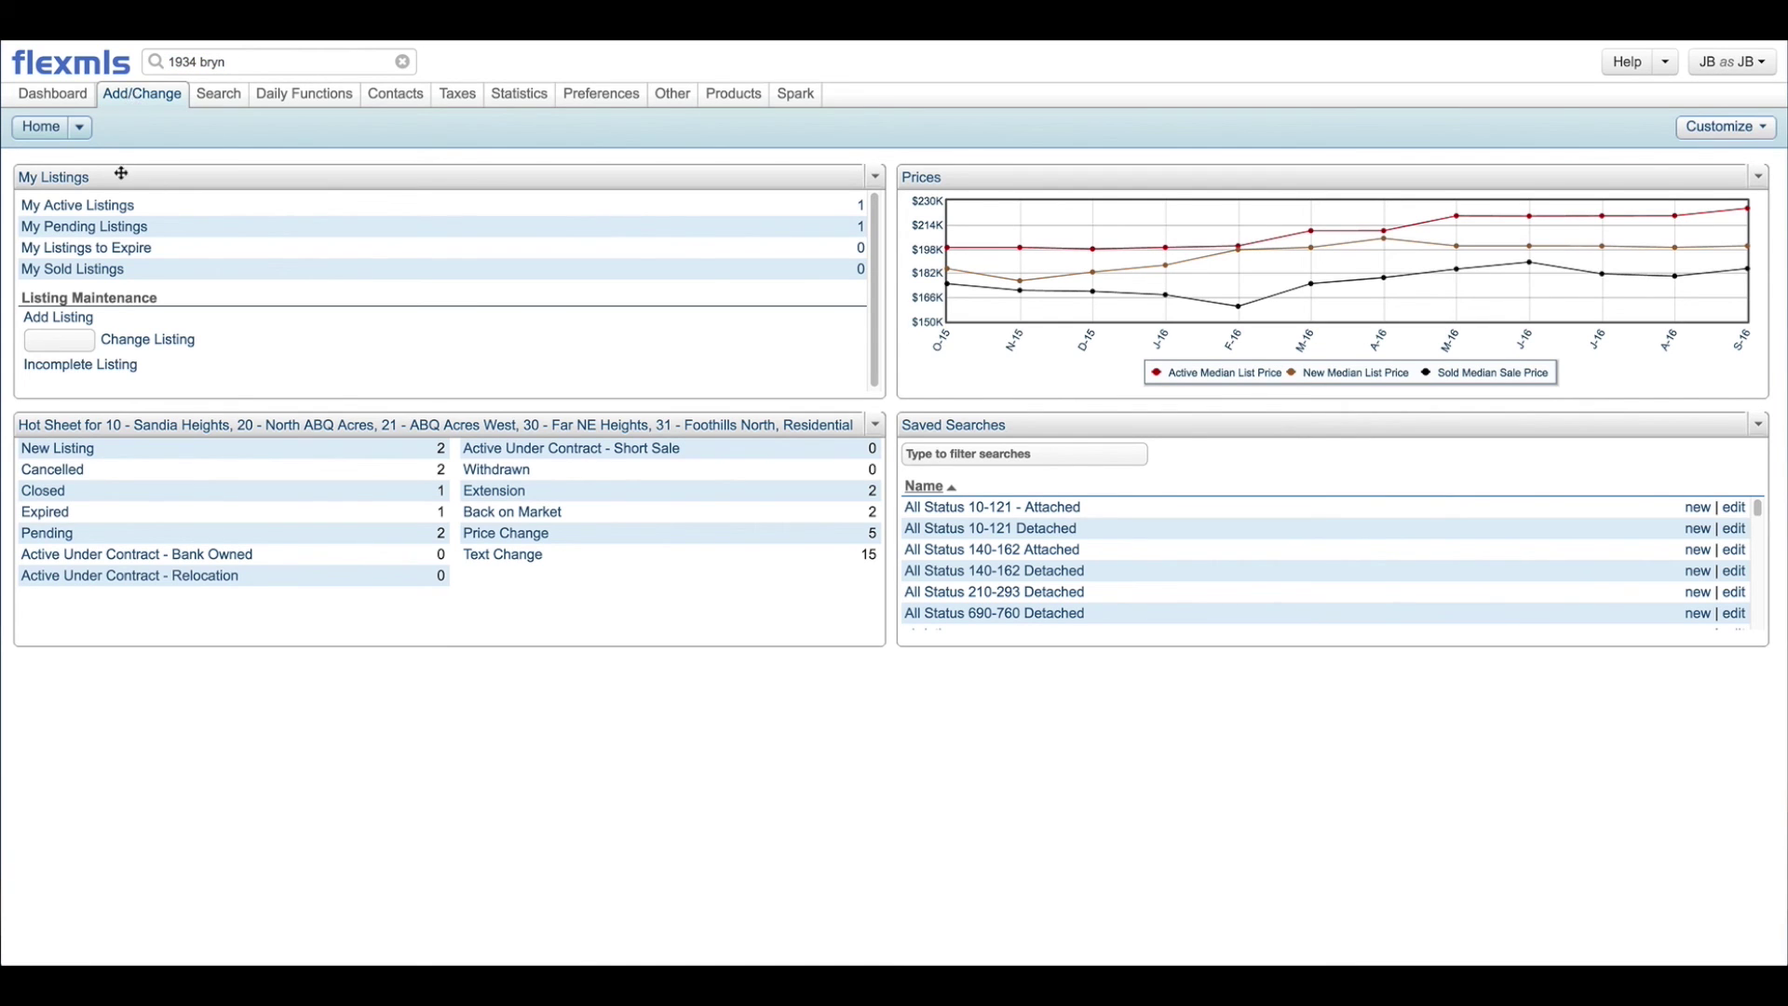
pyautogui.click(130, 178)
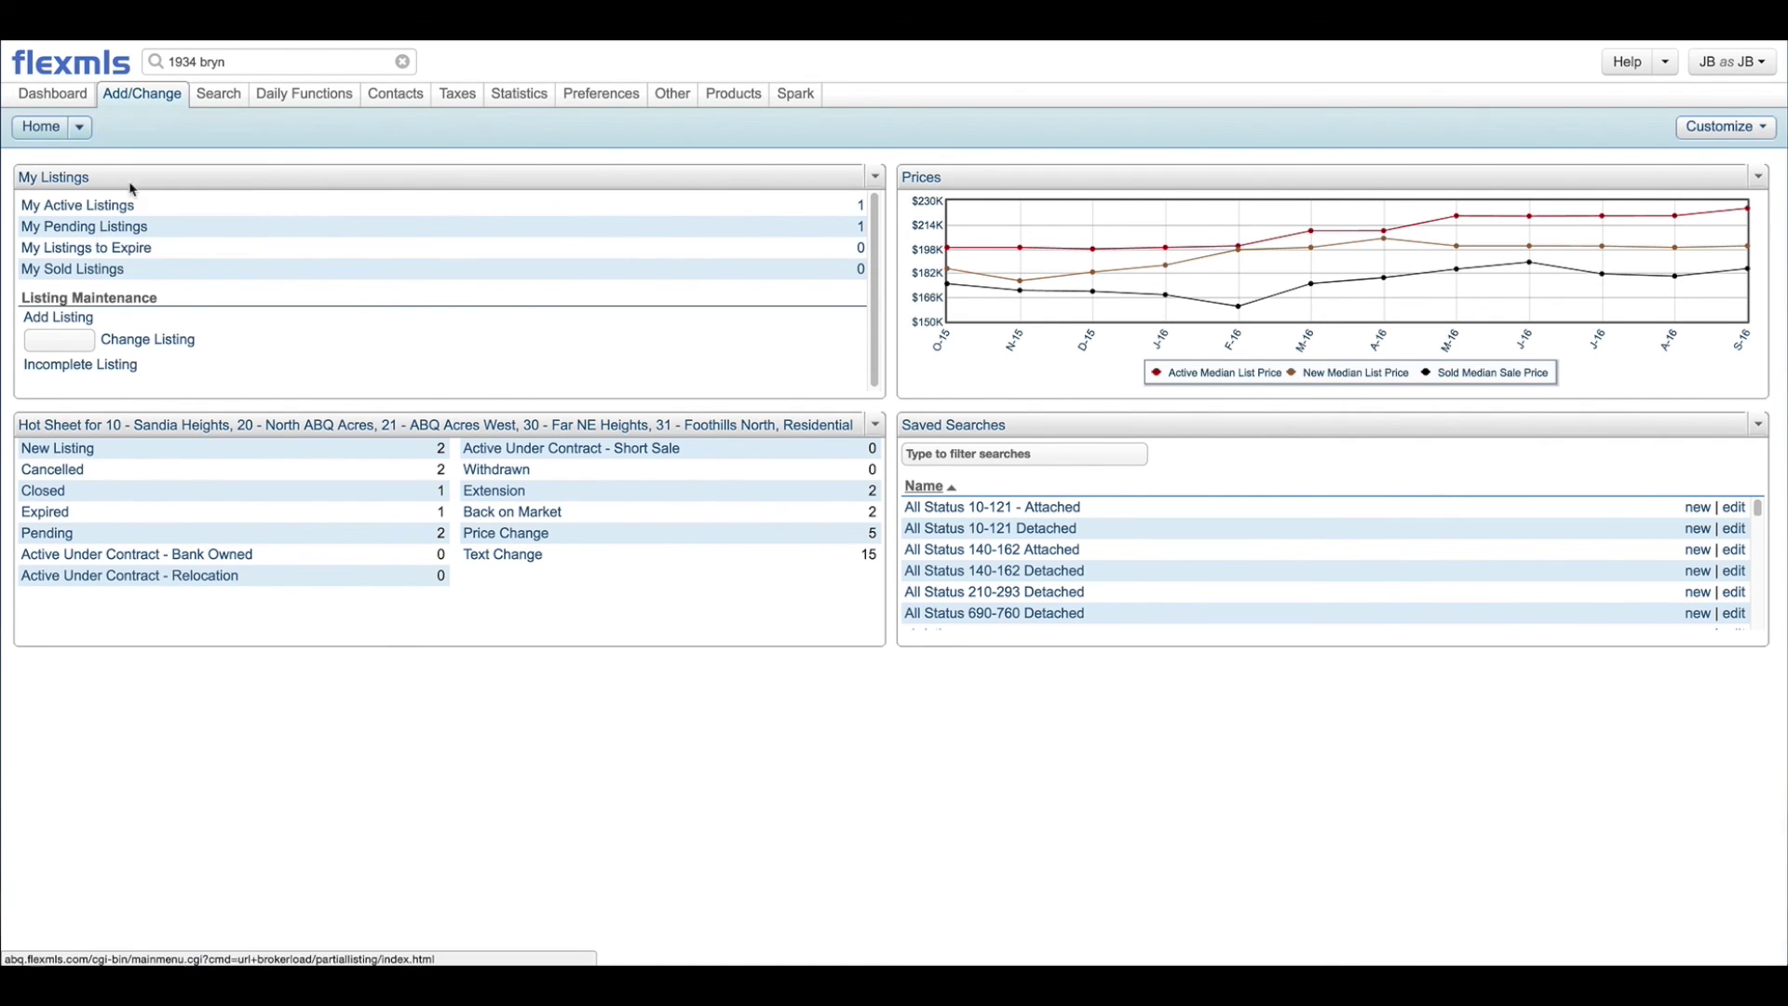
pyautogui.click(48, 241)
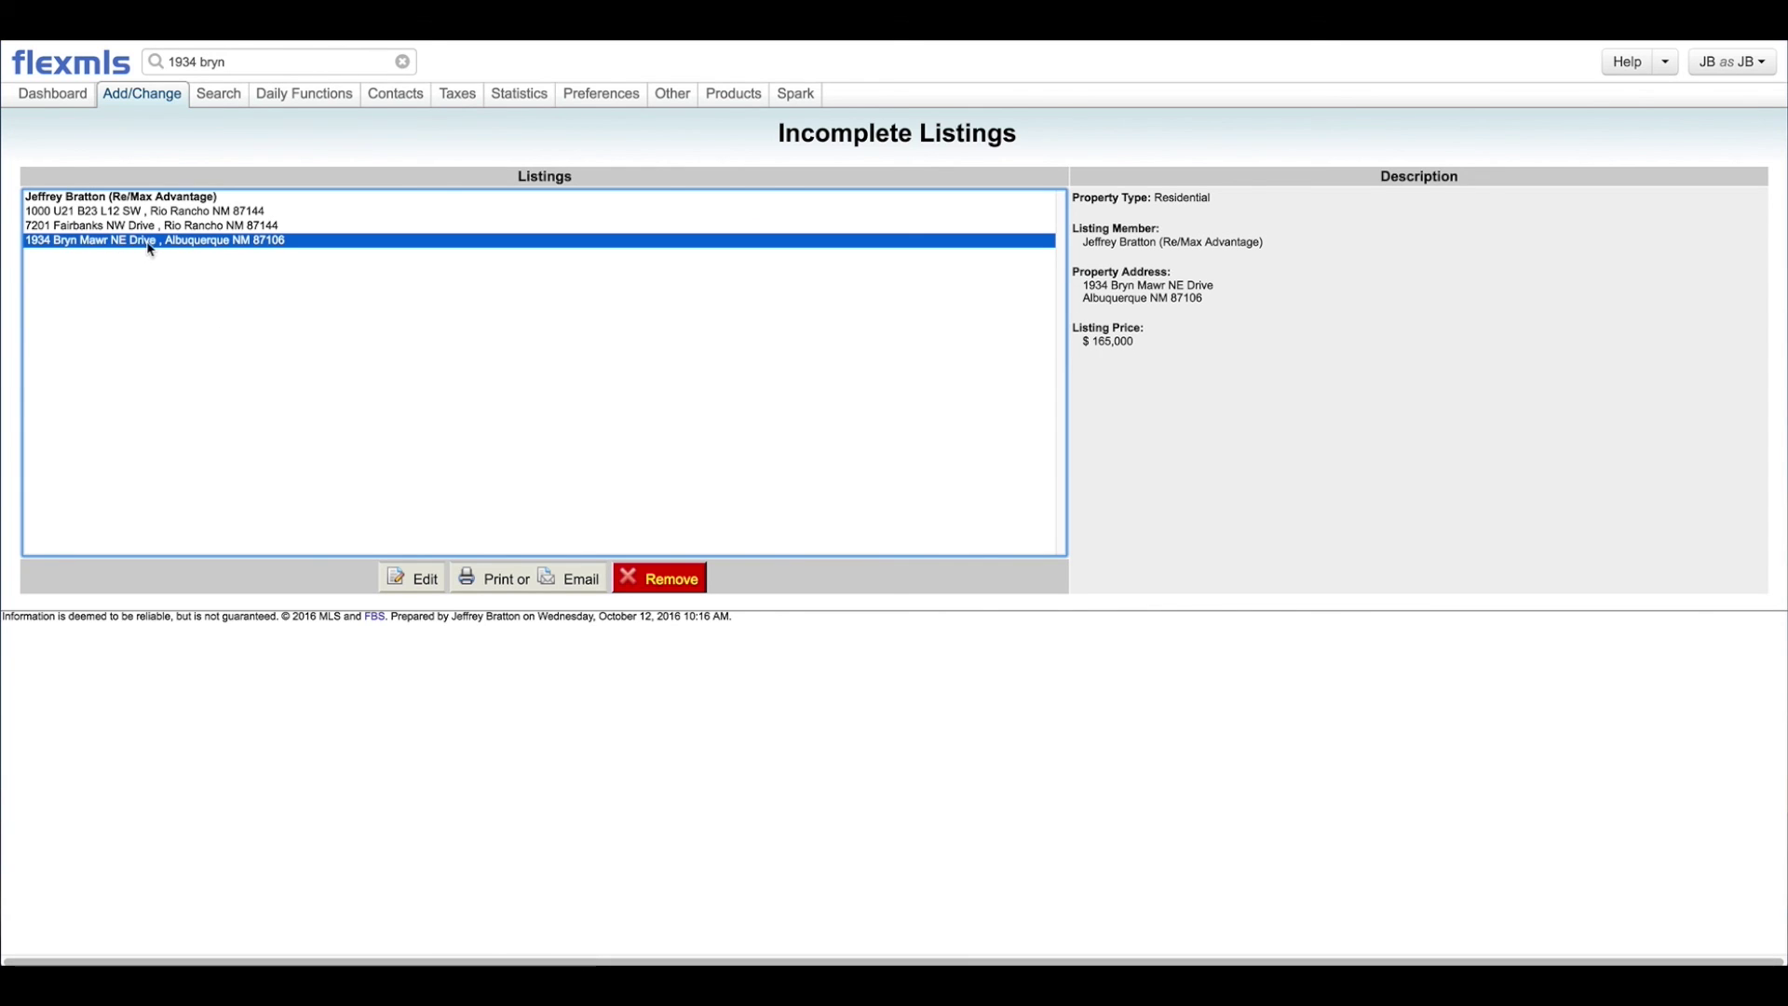
pyautogui.click(420, 568)
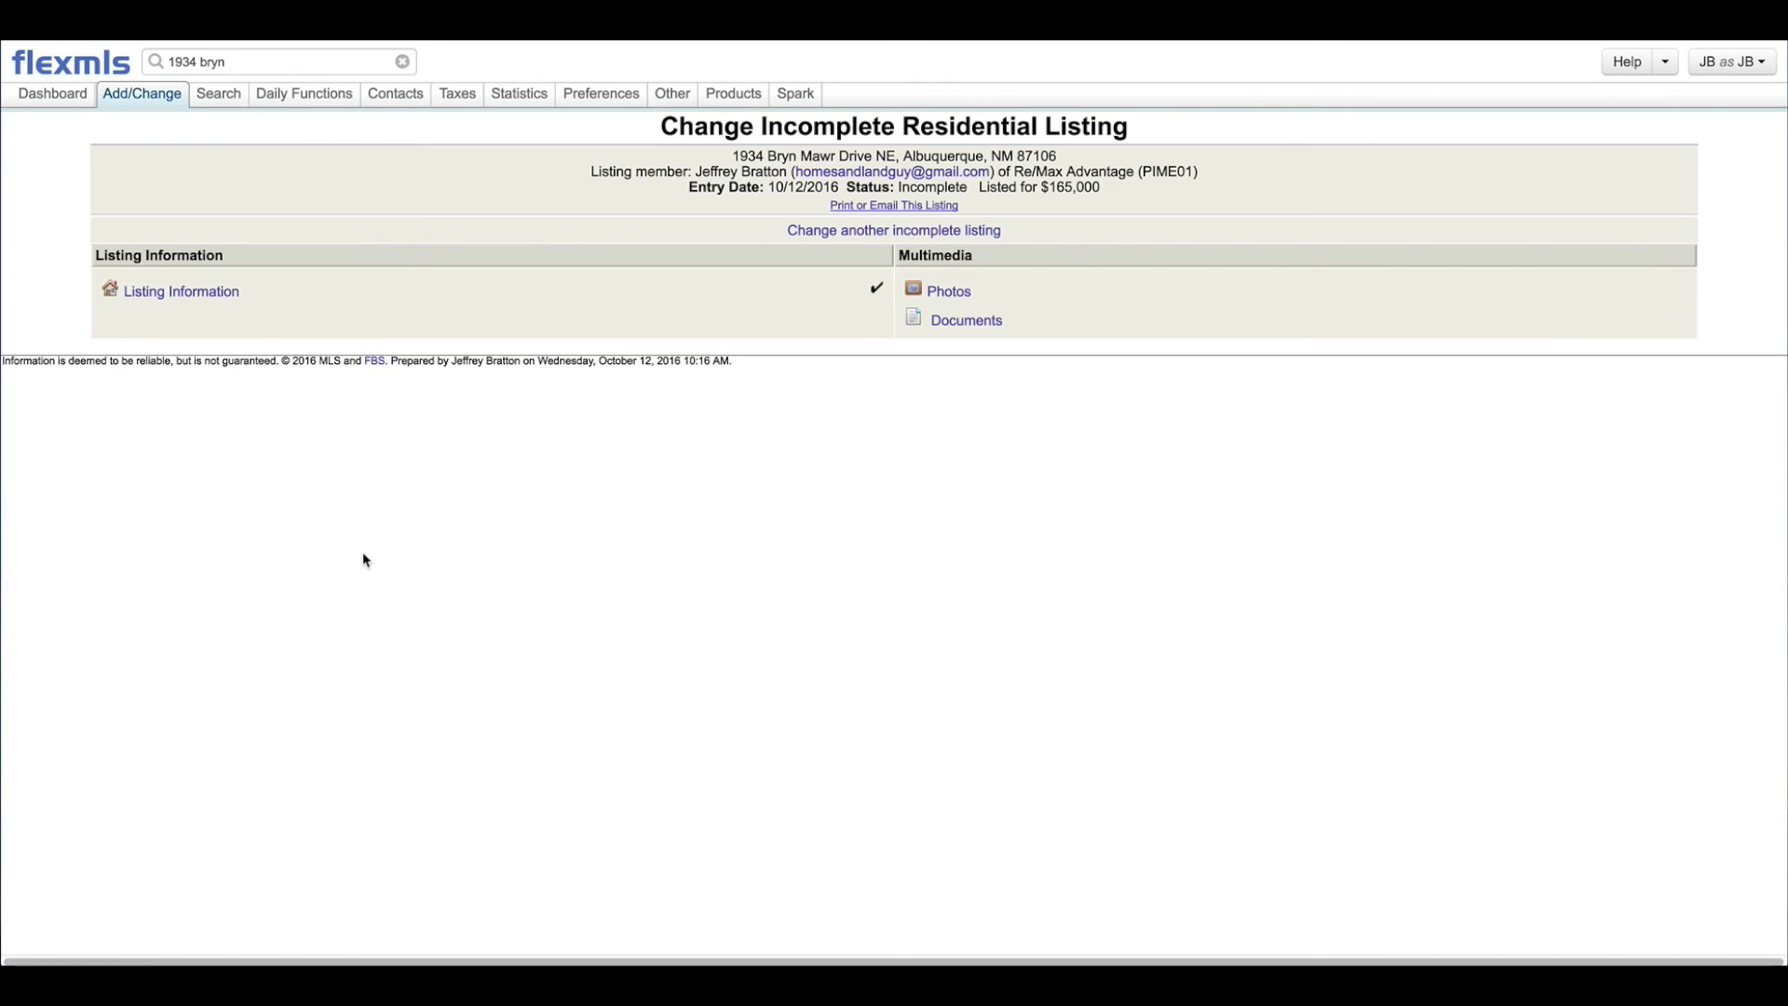